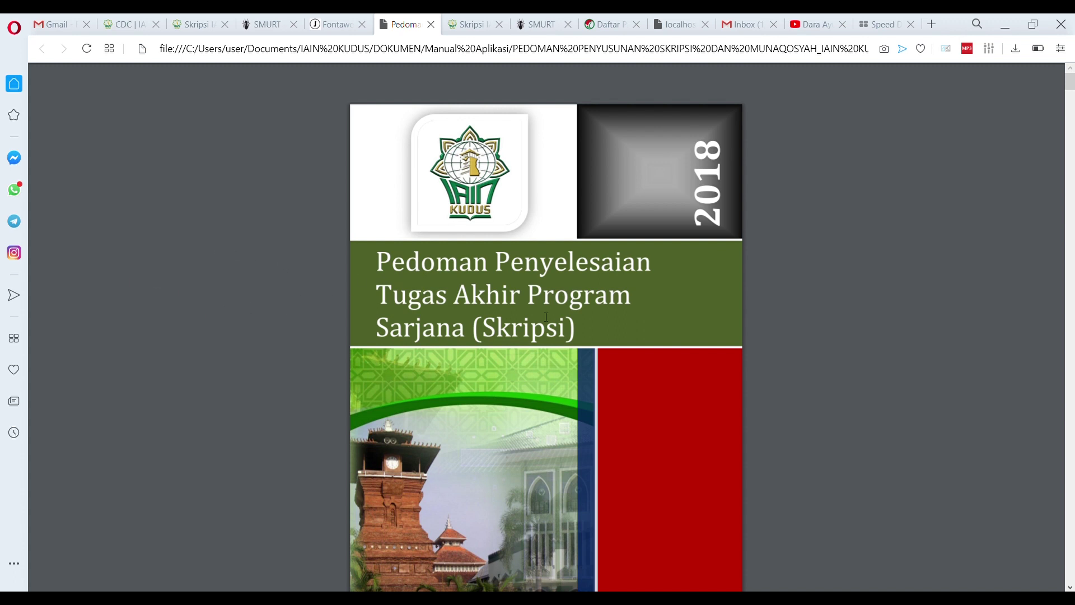
Scroll the Pedoman guideline down to its Daftar Isi page, then return to the Skripsi dashboard
scroll(549, 305, down, 1)
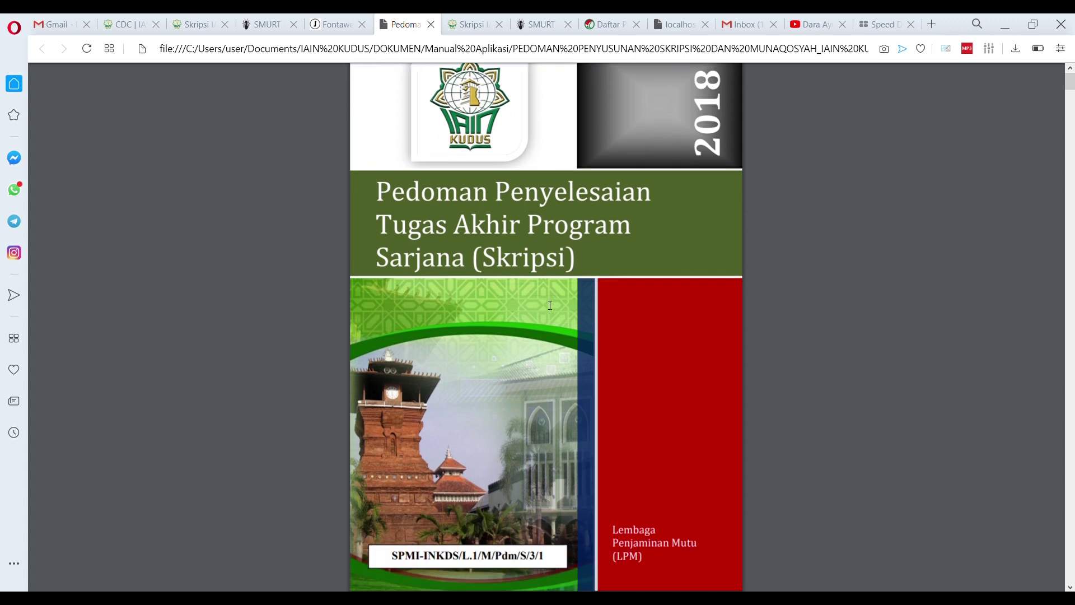
scroll(549, 305, down, 12)
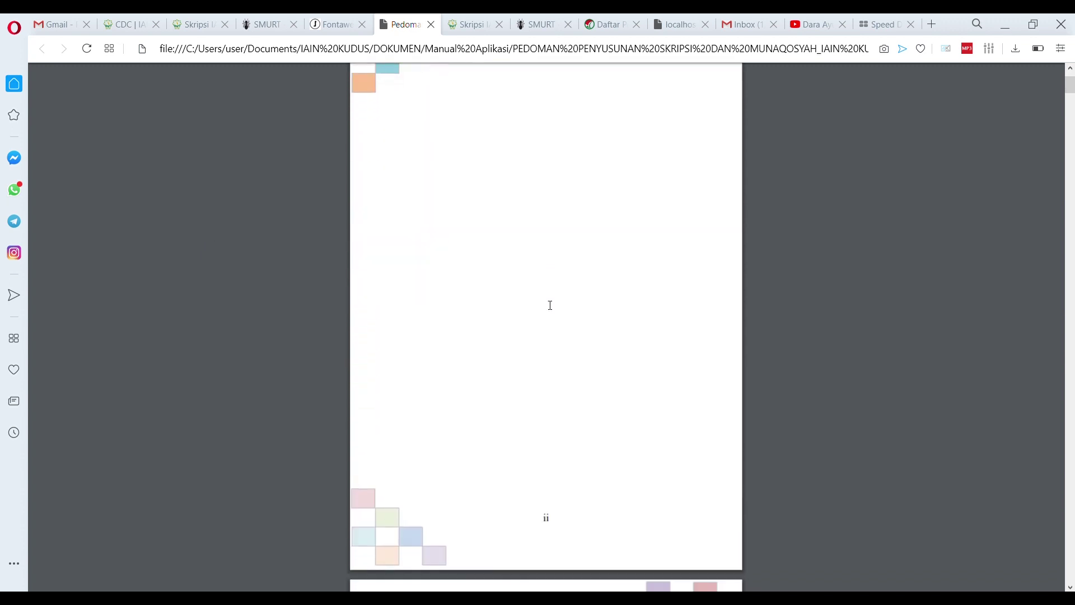
scroll(550, 305, down, 10)
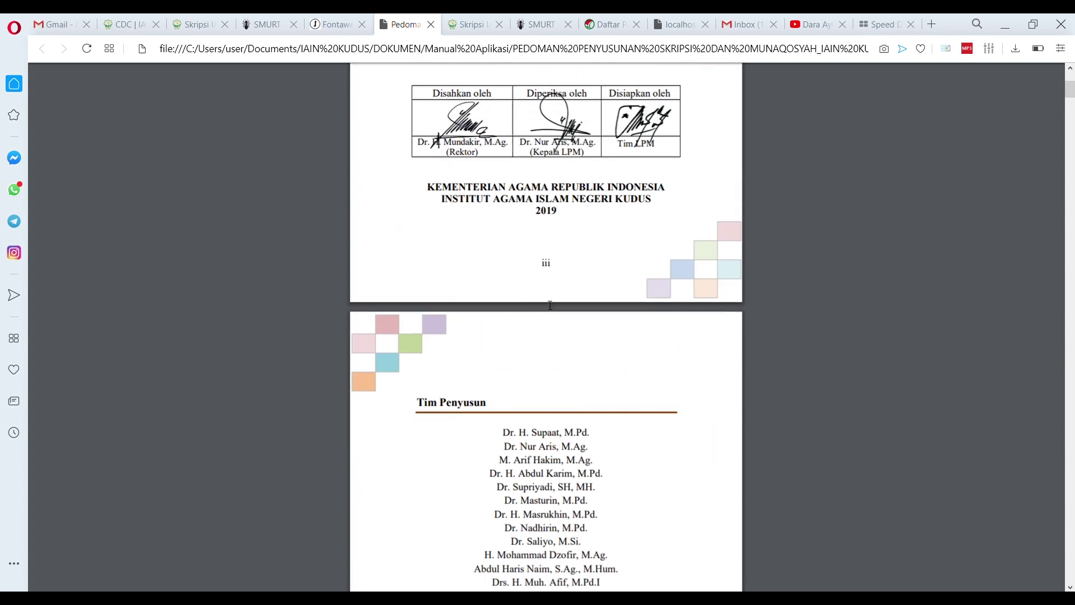
scroll(549, 306, down, 13)
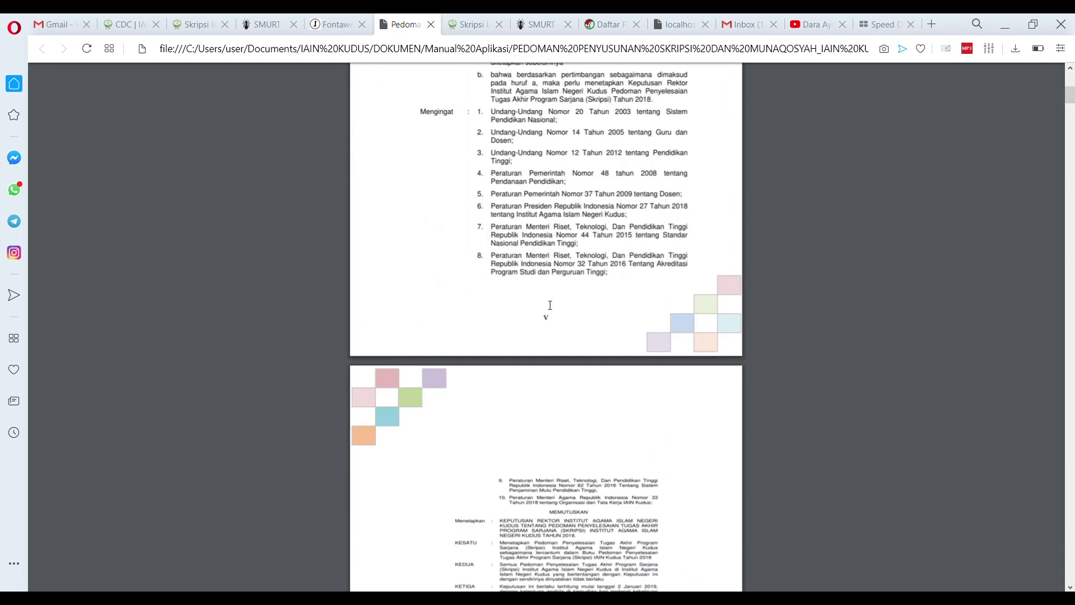
scroll(550, 305, down, 12)
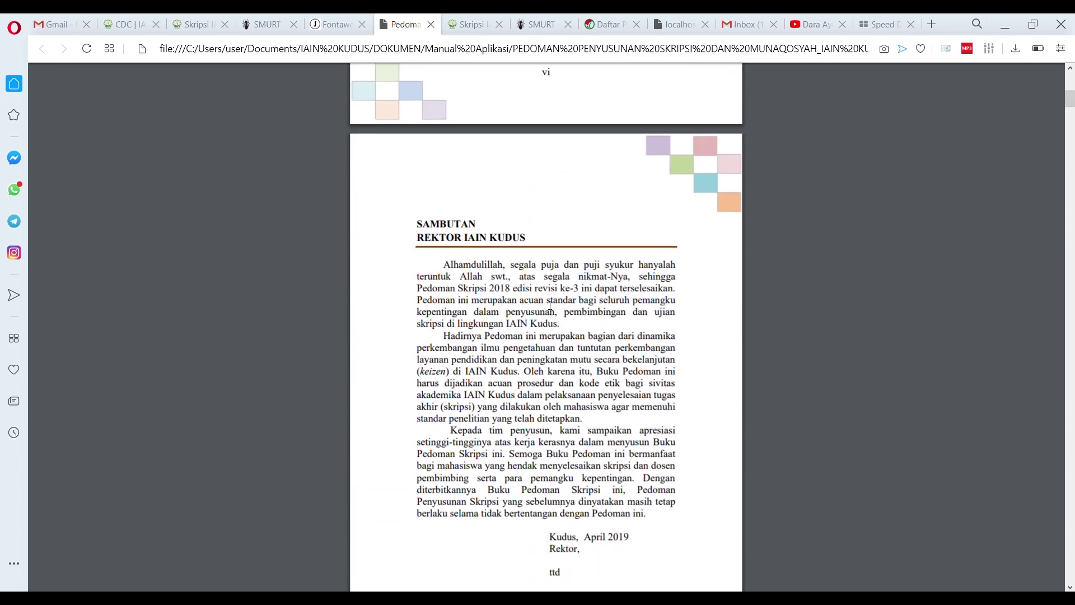
scroll(550, 305, down, 15)
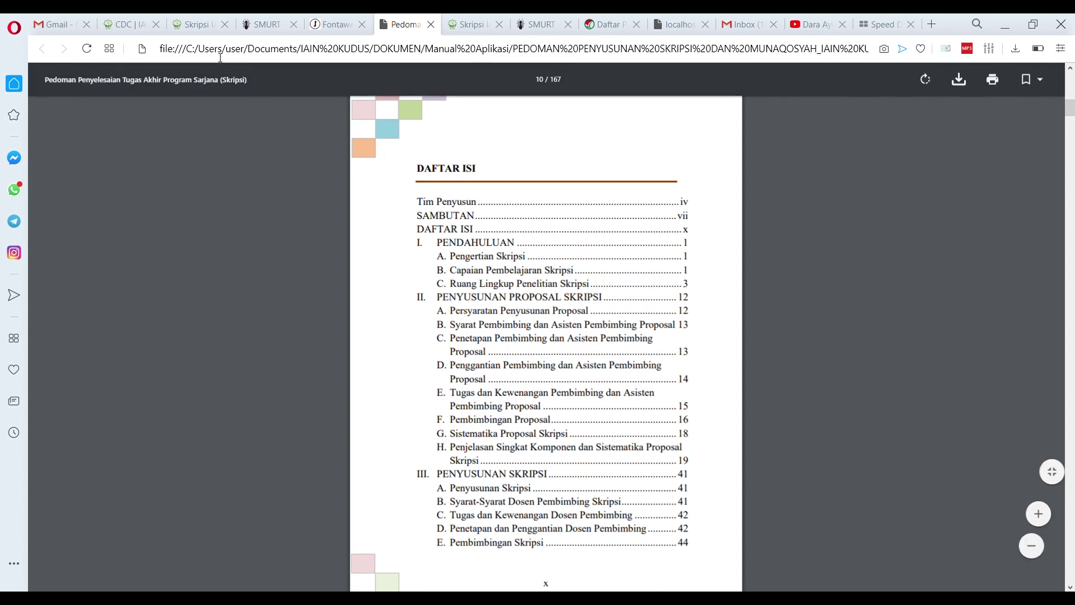
click(193, 24)
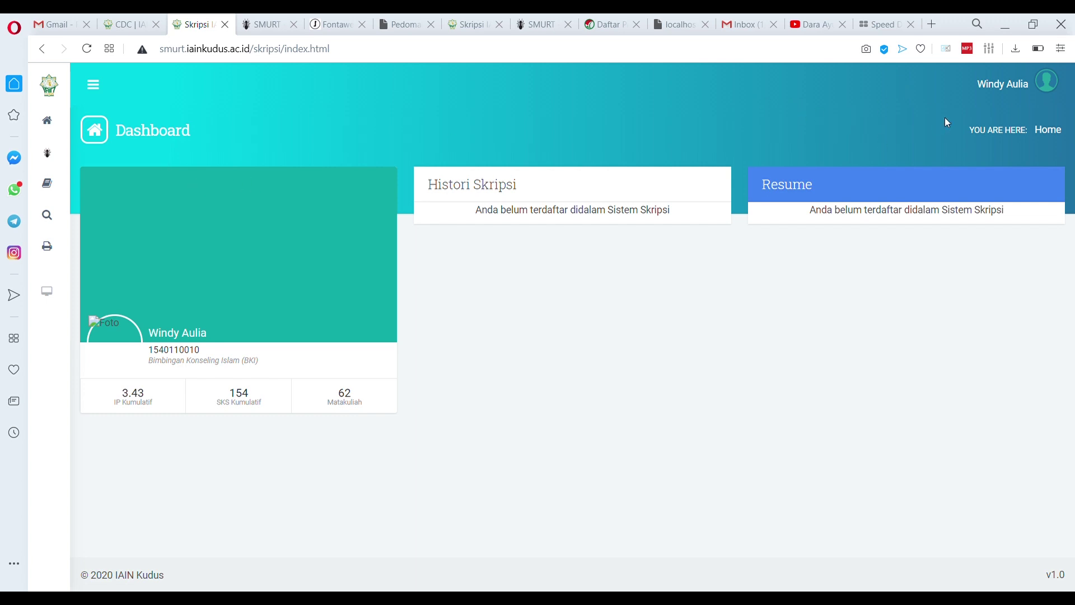
Log out of the current student account and sign back in as Mahasiswa with the account password
click(1037, 83)
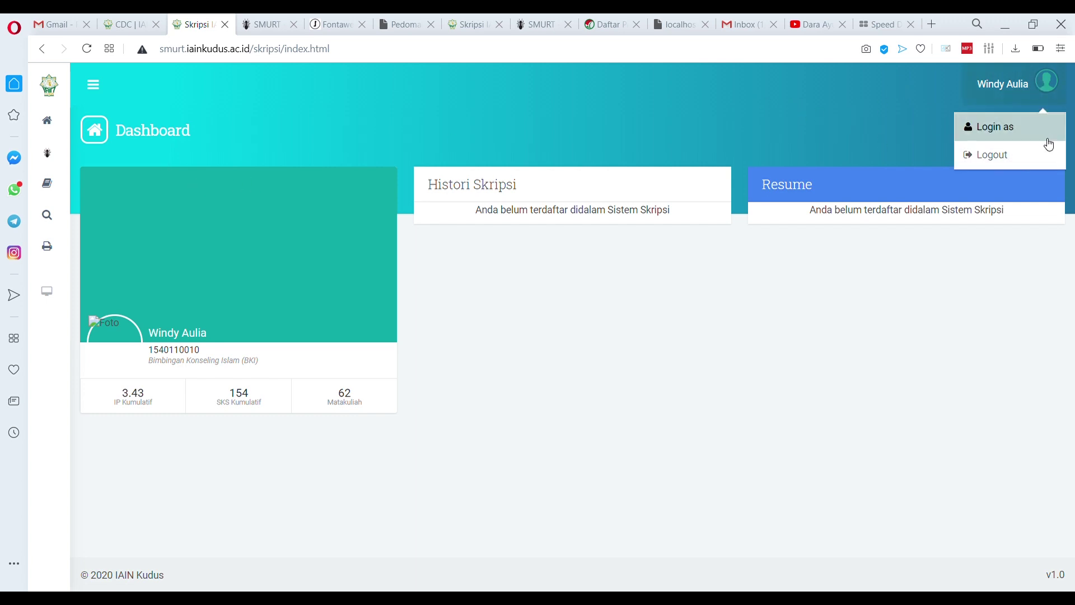
click(1016, 155)
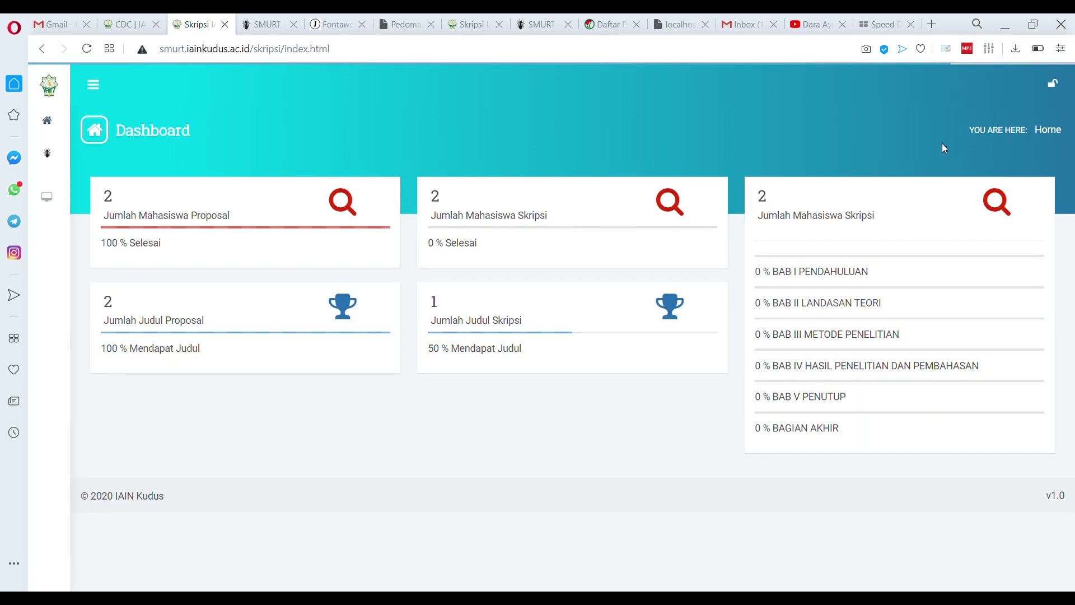
click(1059, 90)
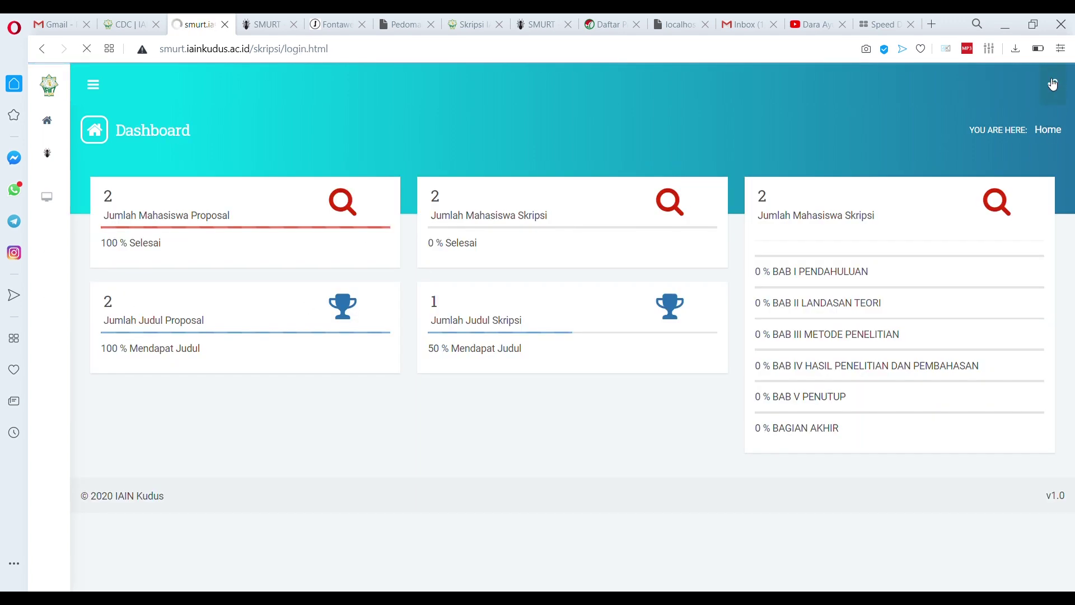
click(454, 345)
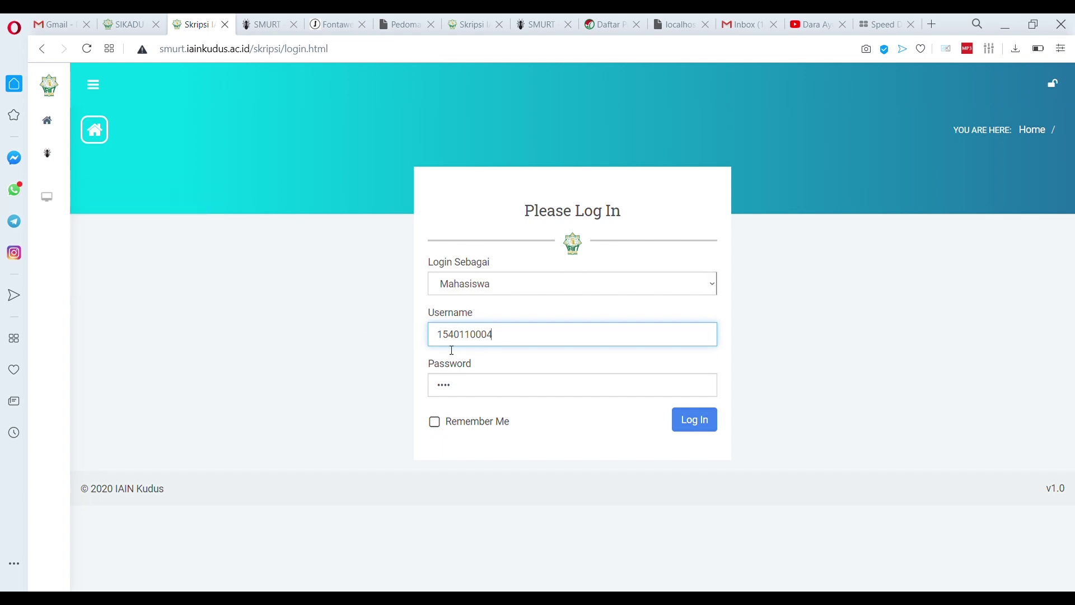
click(493, 384)
key(ctrl+a)
key(ctrl+v)
click(699, 427)
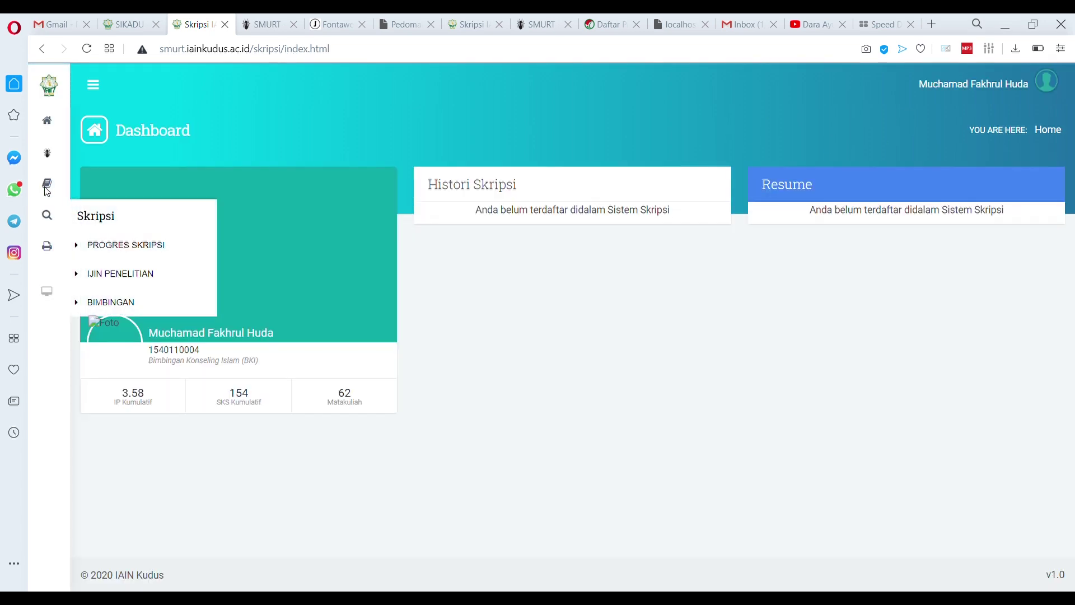
Open Progres Proposal from the Proposal menu, reload it, and scroll to the unmet-requirements notice
mouse_move(50, 185)
click(120, 215)
scroll(566, 339, down, 2)
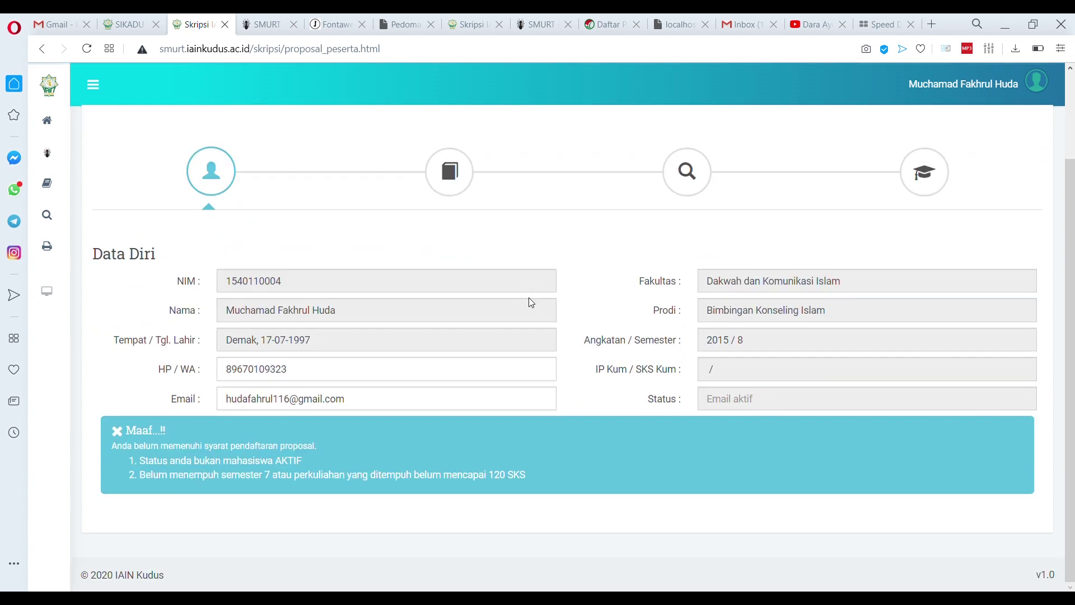
mouse_move(44, 184)
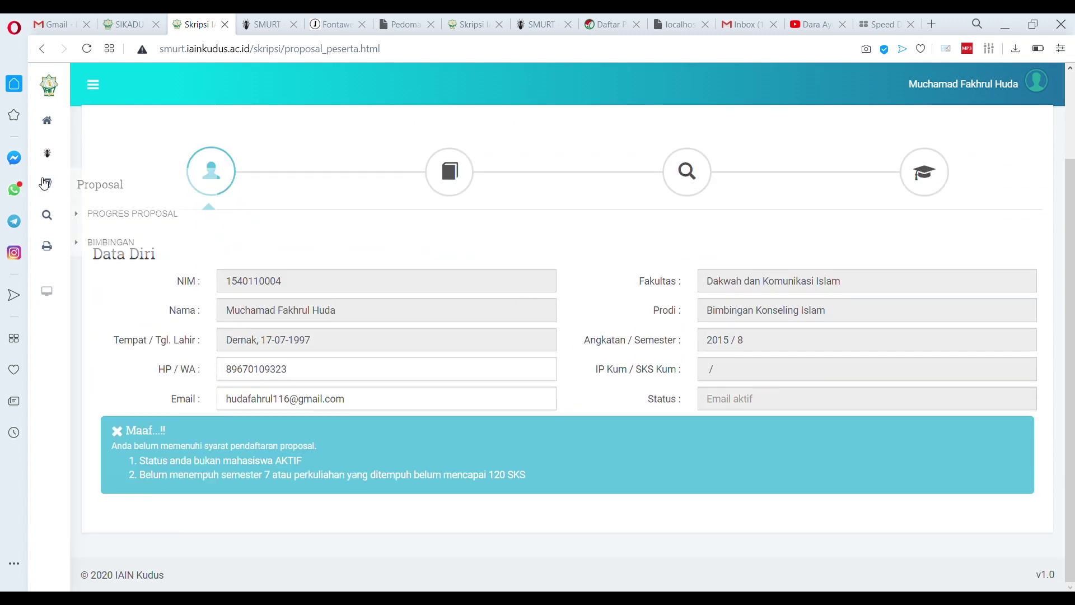
click(104, 221)
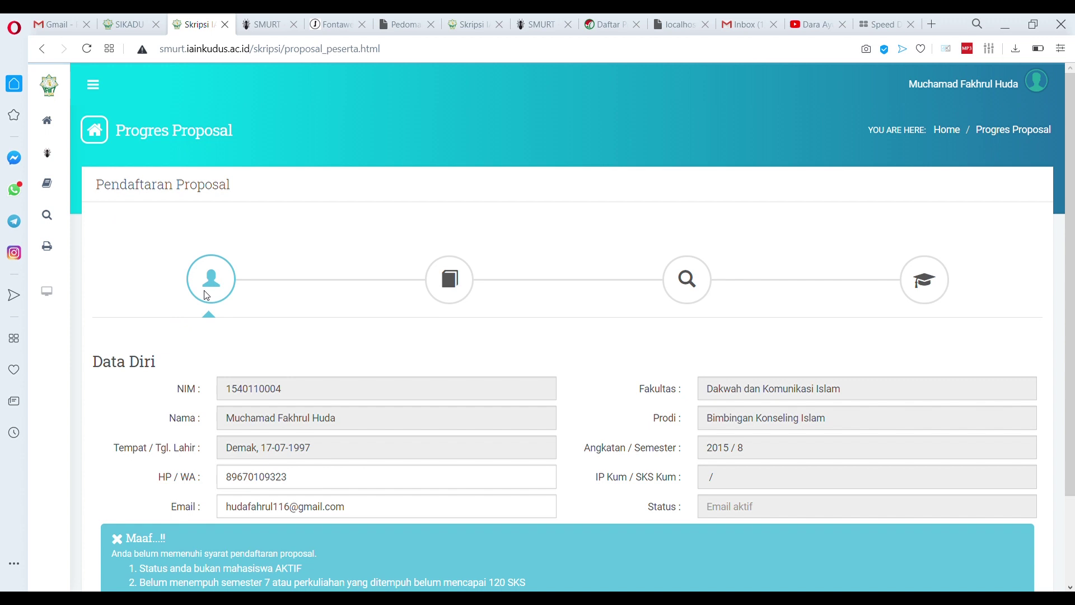
scroll(238, 305, down, 2)
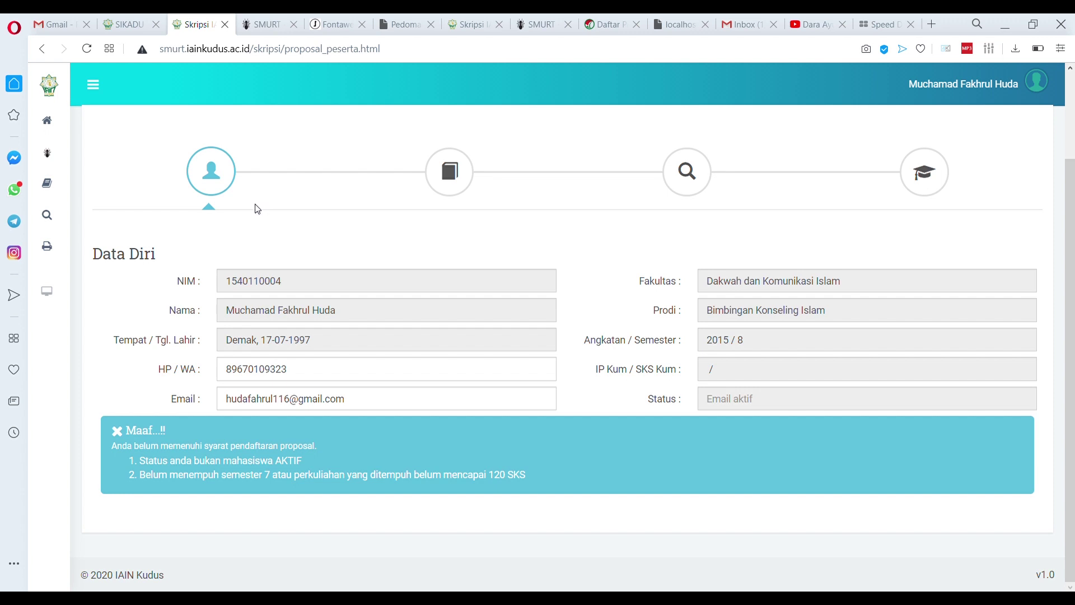
Jump to 'A. Persyaratan Penyusunan Proposal' in the Pedoman PDF, then go back to the proposal page
click(405, 26)
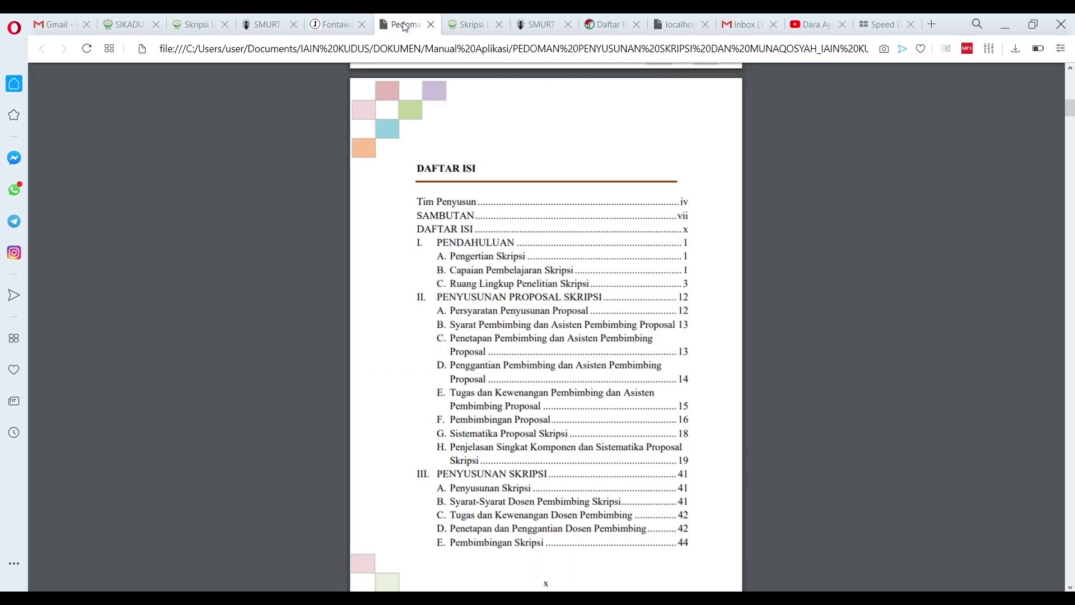
click(512, 316)
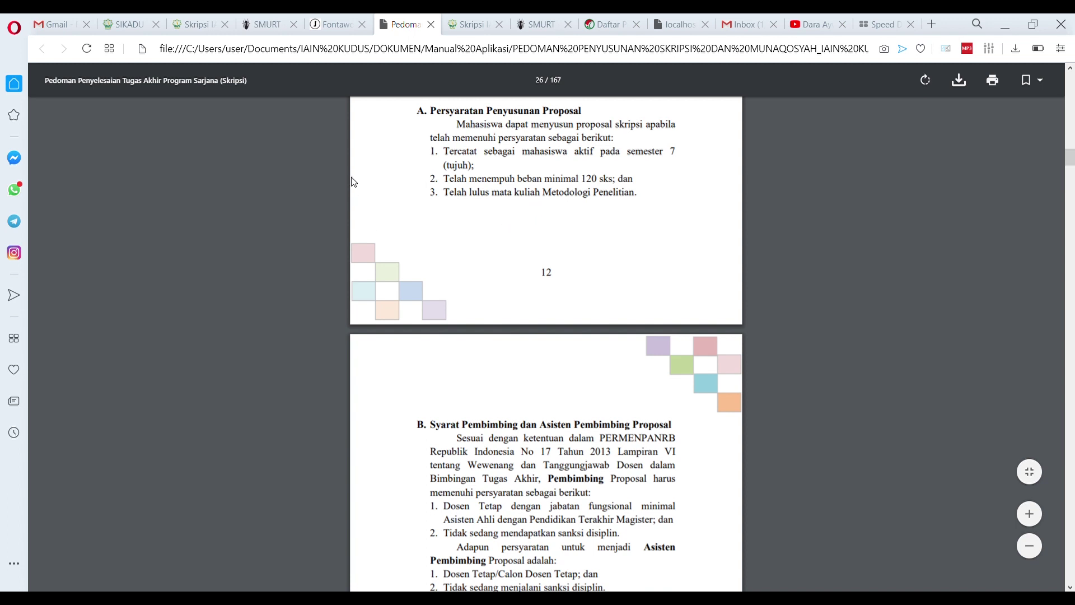
click(197, 25)
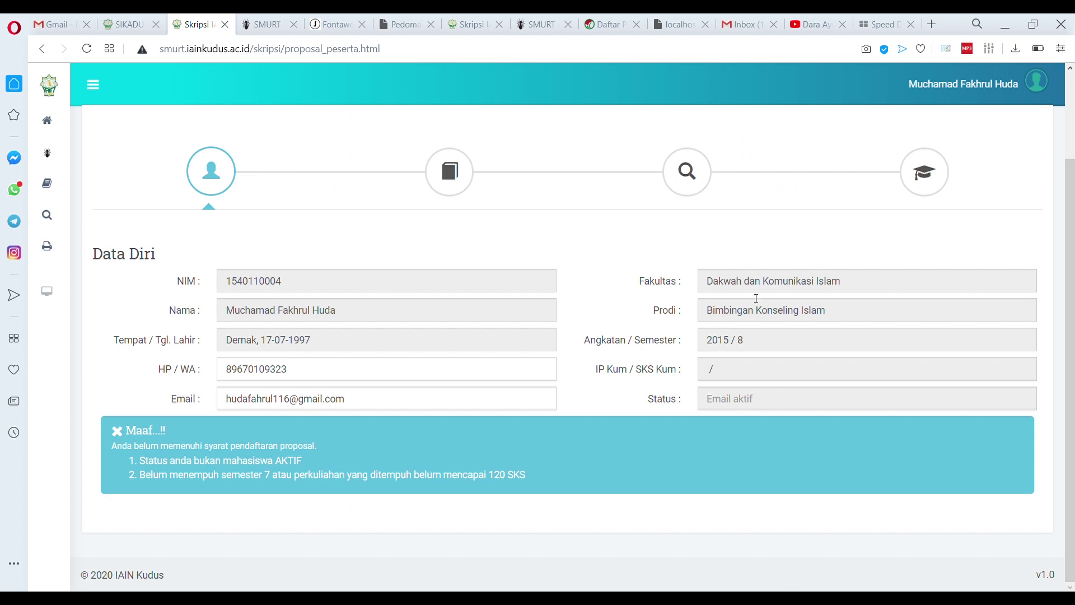
click(769, 346)
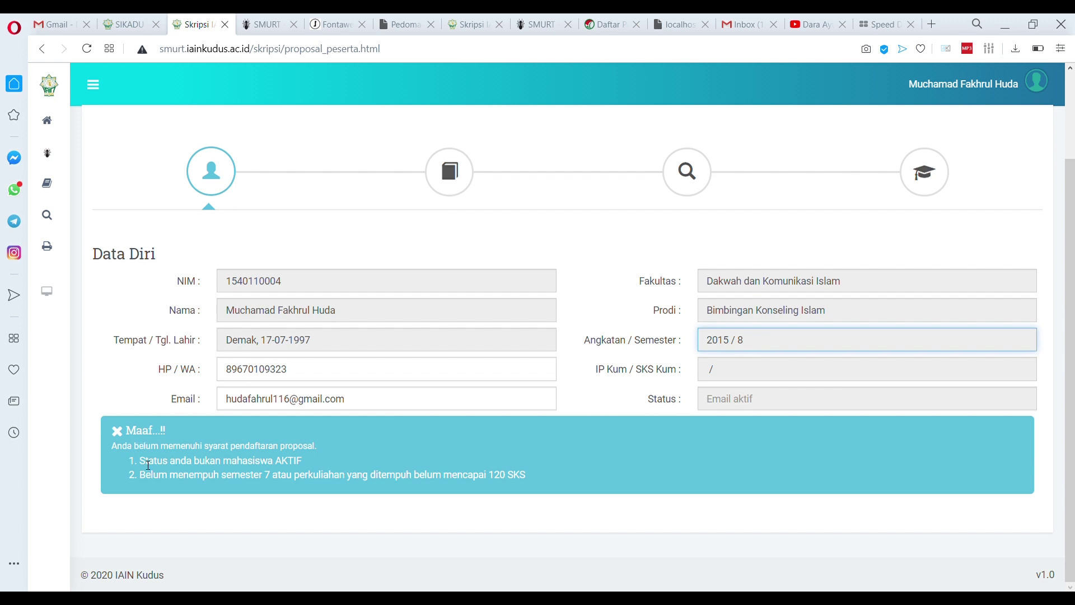
drag(139, 460, 328, 463)
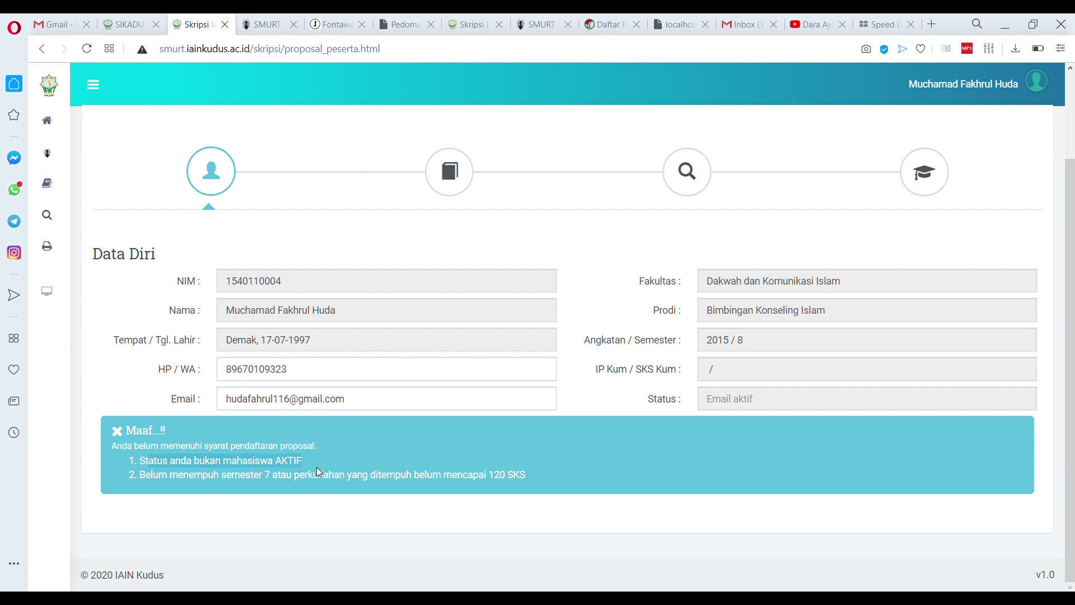
click(153, 482)
drag(138, 477, 284, 480)
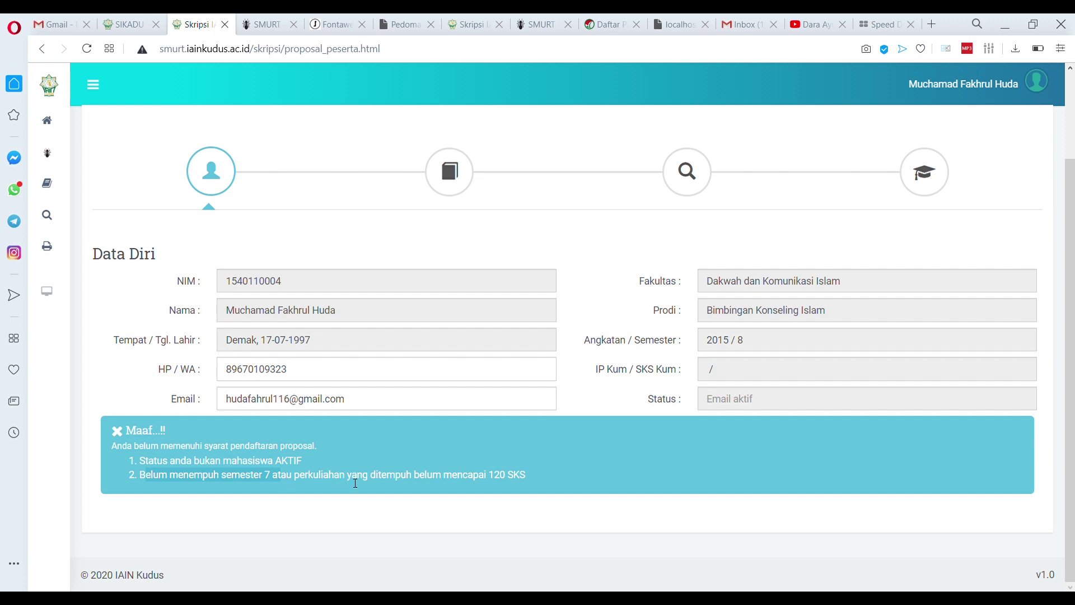
click(535, 473)
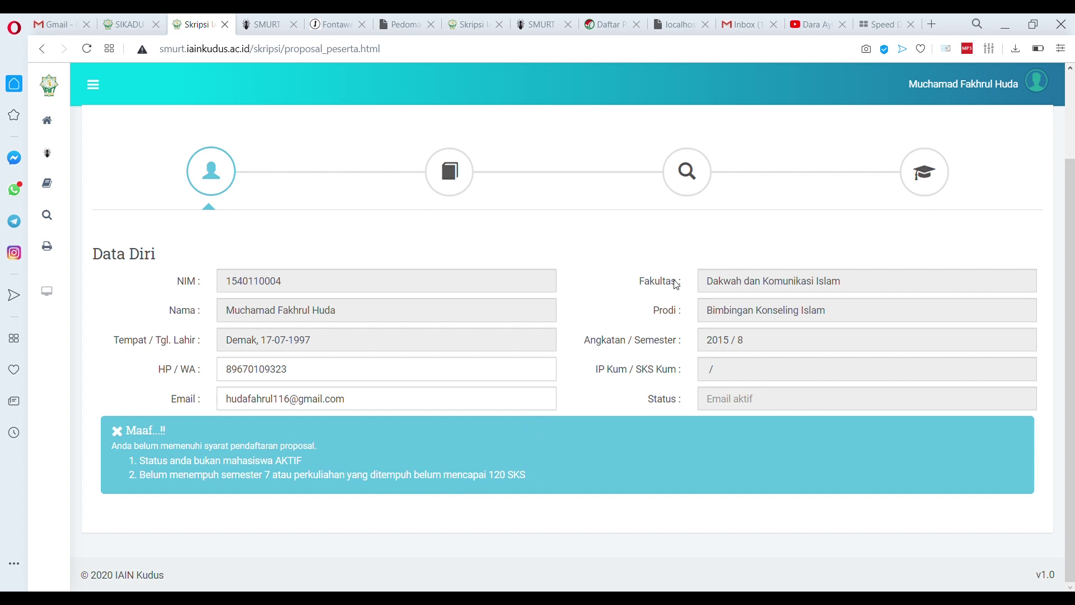
click(1017, 91)
Log in as another student through Login Sebagai Mahasiswa by entering that student's NIM
click(1004, 129)
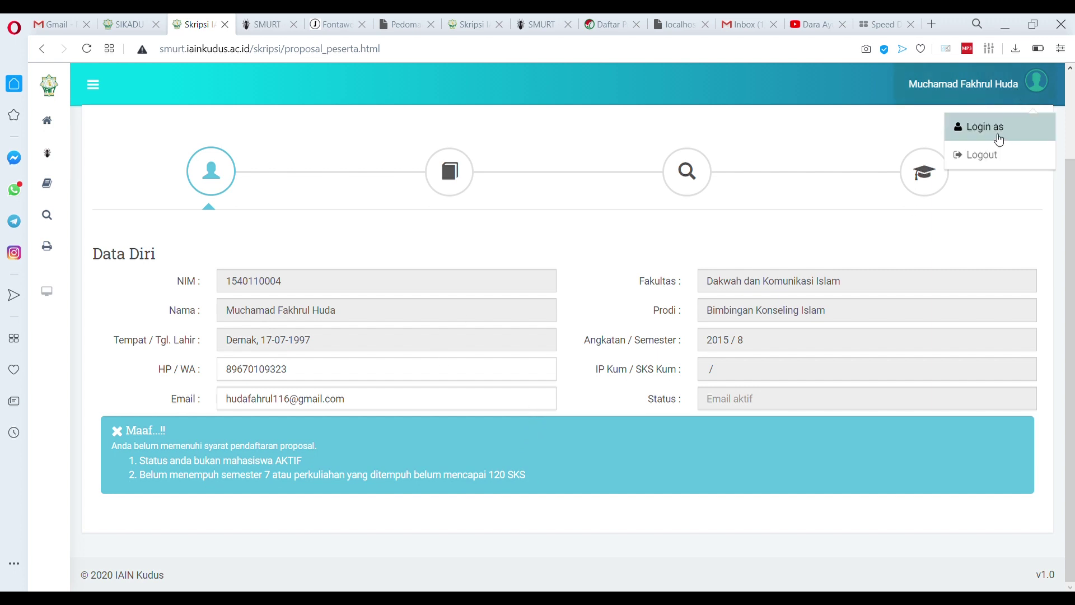
click(501, 383)
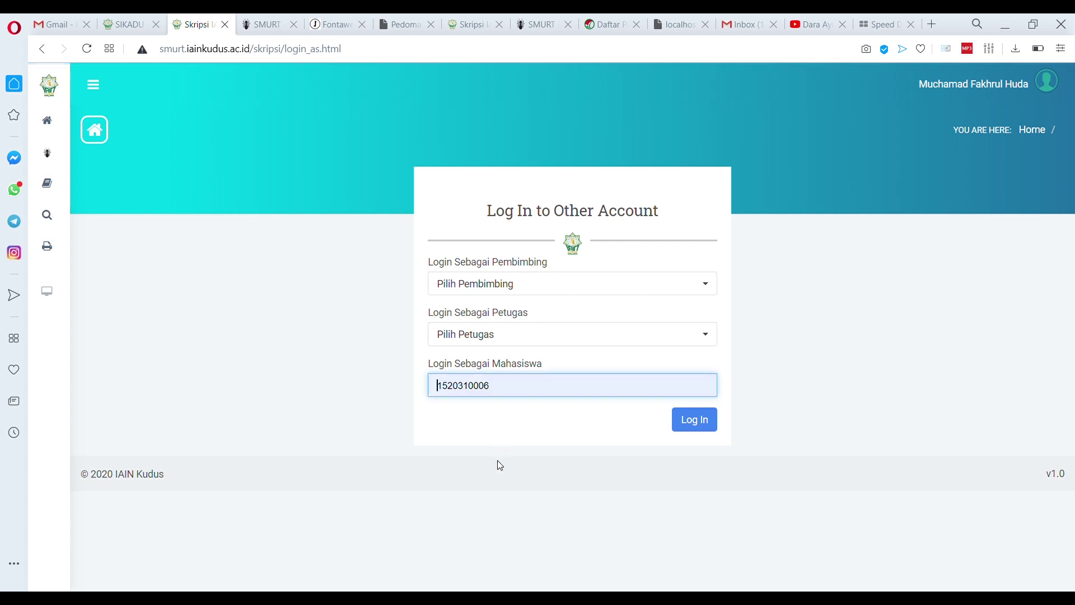
click(491, 418)
key(BackSpace)
key(BackSpace)
text(20)
click(711, 423)
Open this student's Progres Proposal page and scroll down to the Data Diri form
mouse_move(46, 175)
click(100, 215)
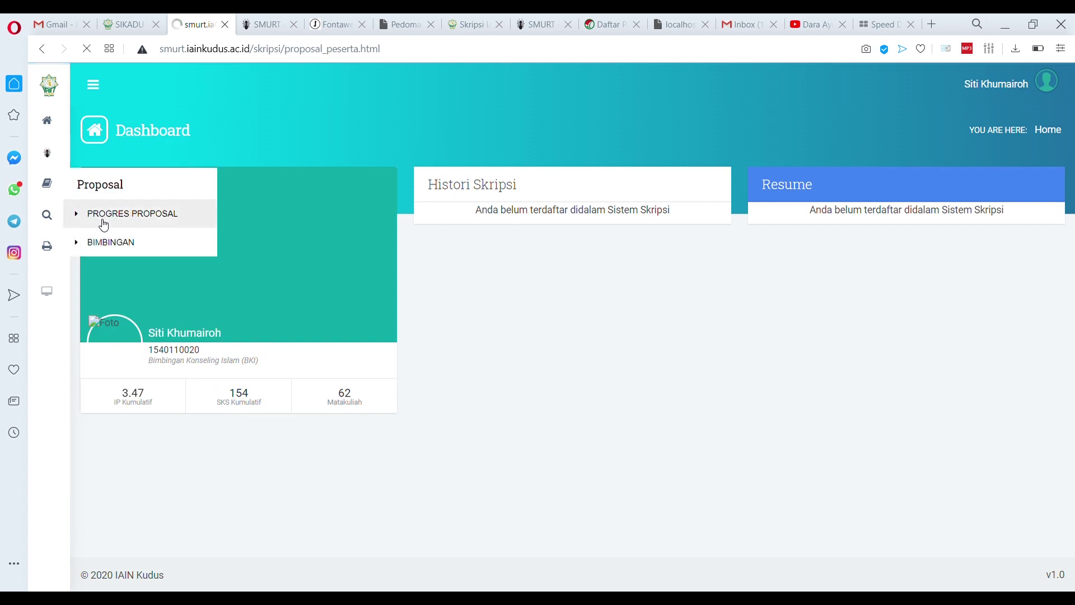
scroll(426, 390, down, 1)
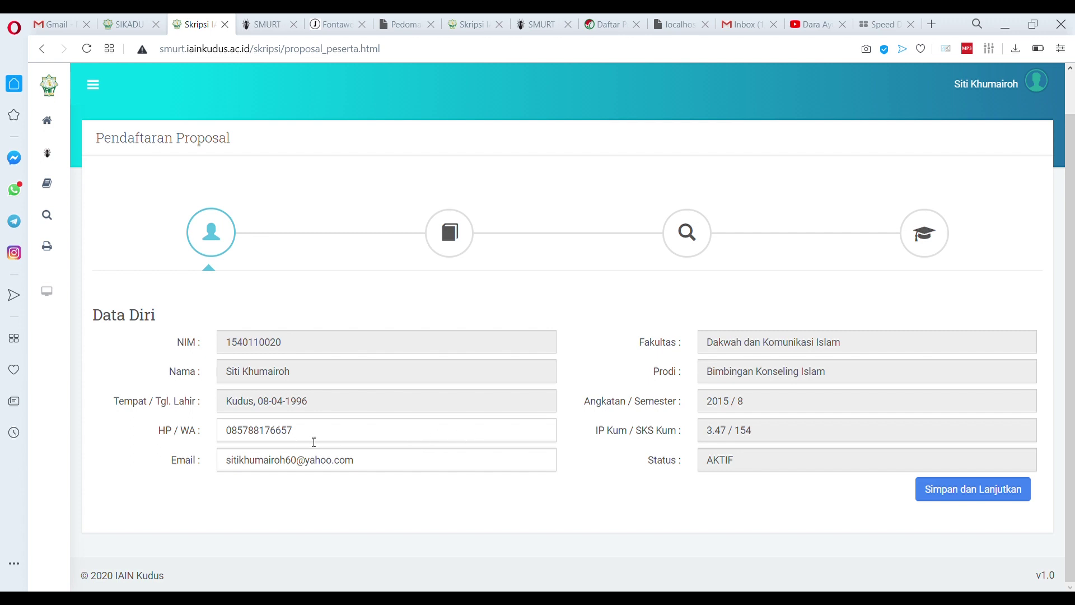
Update the HP/WA and e-mail fields, save with 'Simpan dan Lanjutkan', then revisit Data Diri
click(346, 441)
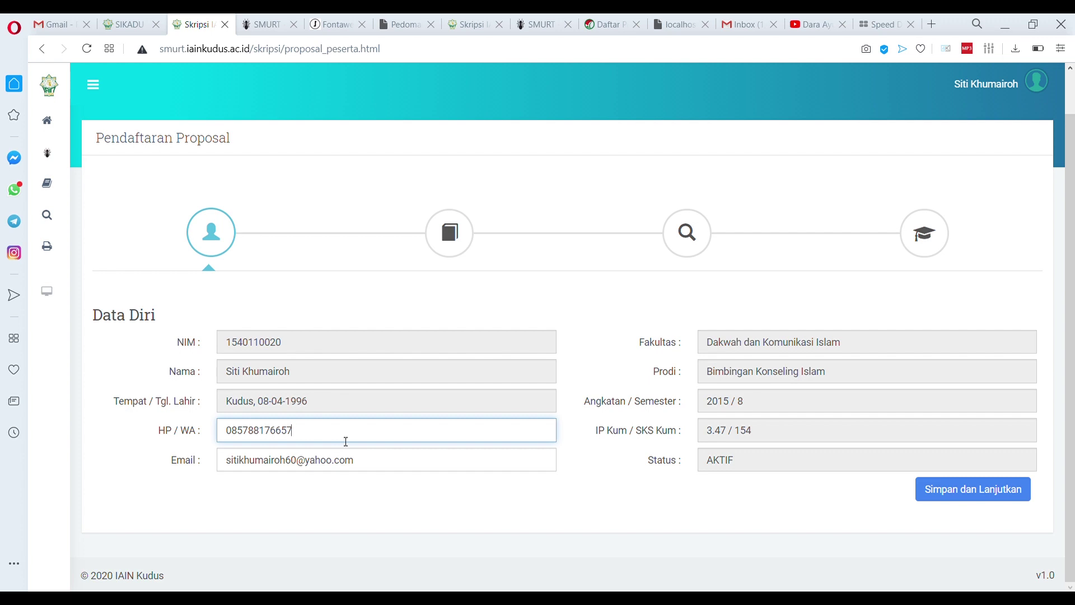
click(415, 468)
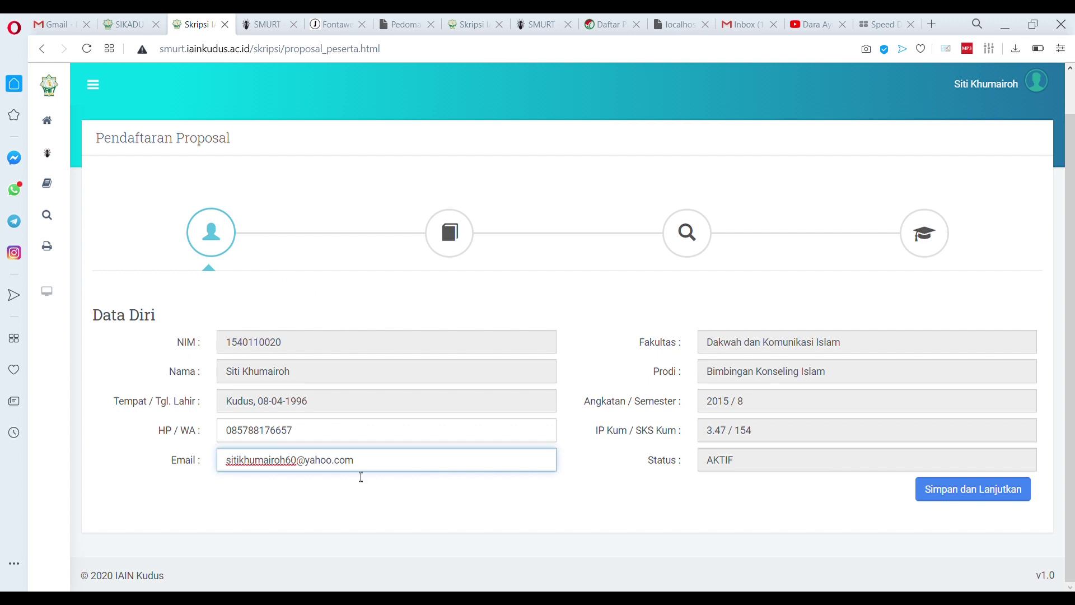
click(416, 433)
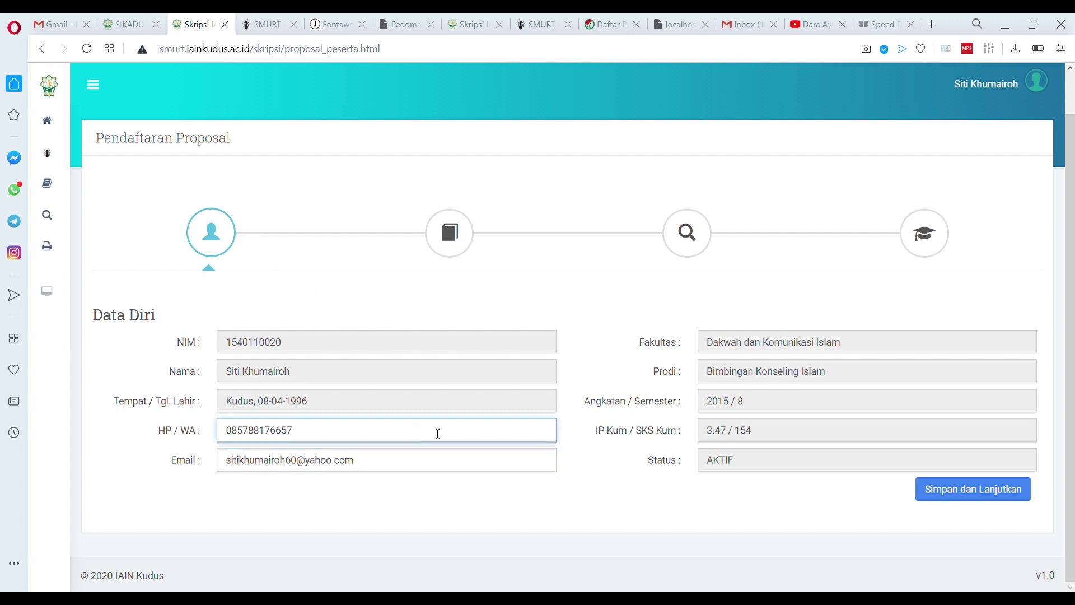
click(979, 493)
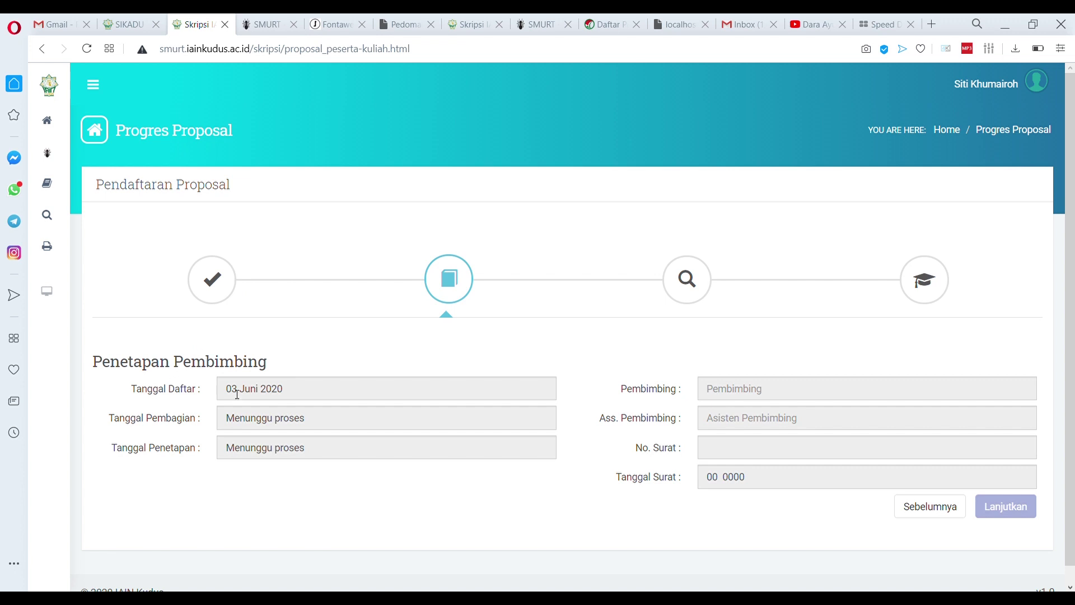
click(211, 280)
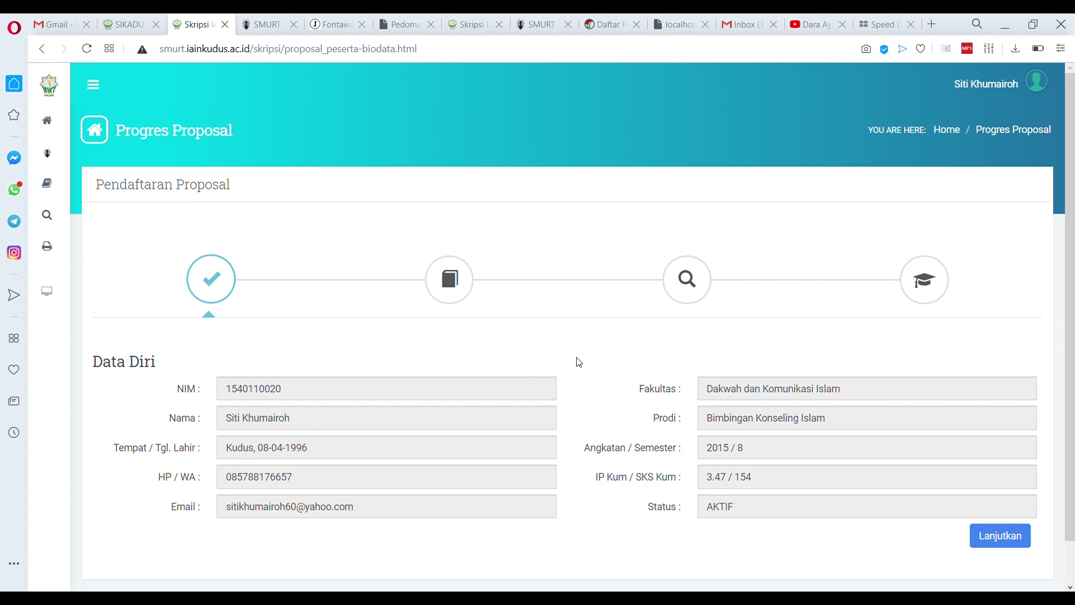
Log in as a supervising lecturer via Login Sebagai Pembimbing, searching the lecturer by name
click(1010, 90)
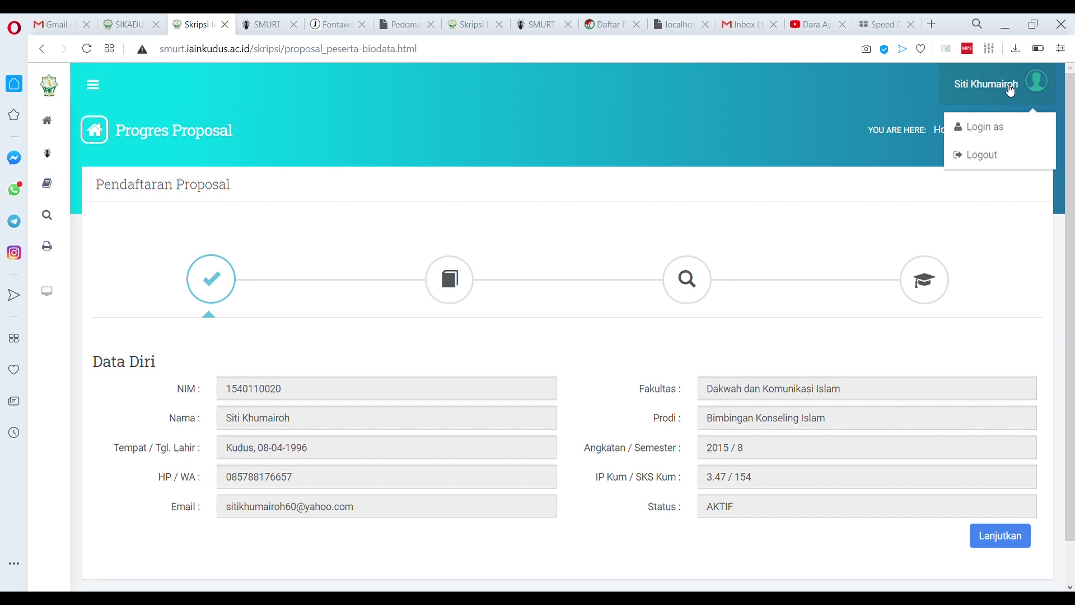
click(981, 127)
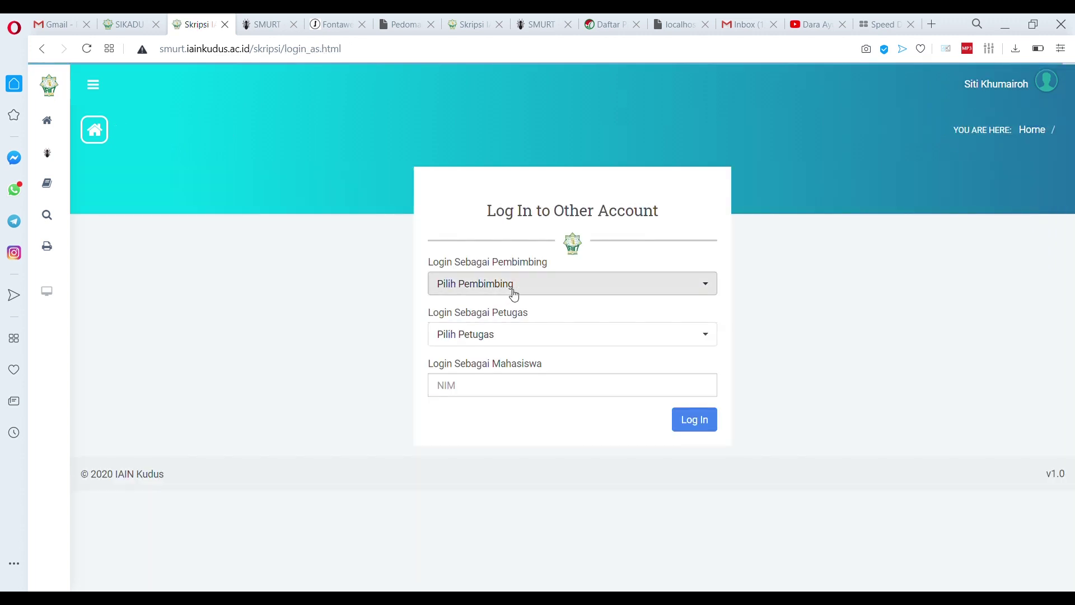
click(526, 288)
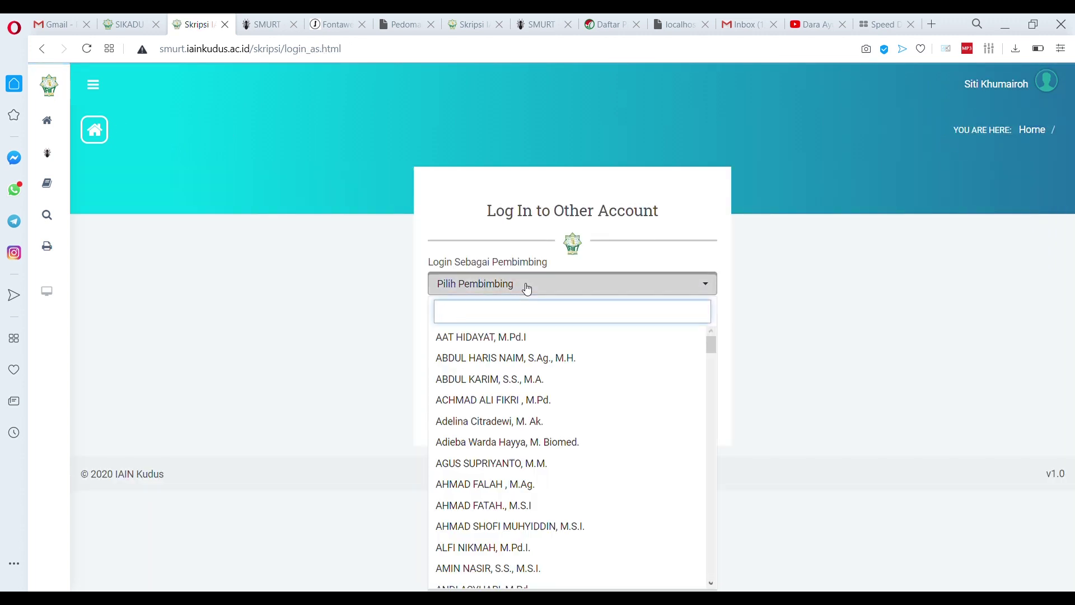
text(zaini)
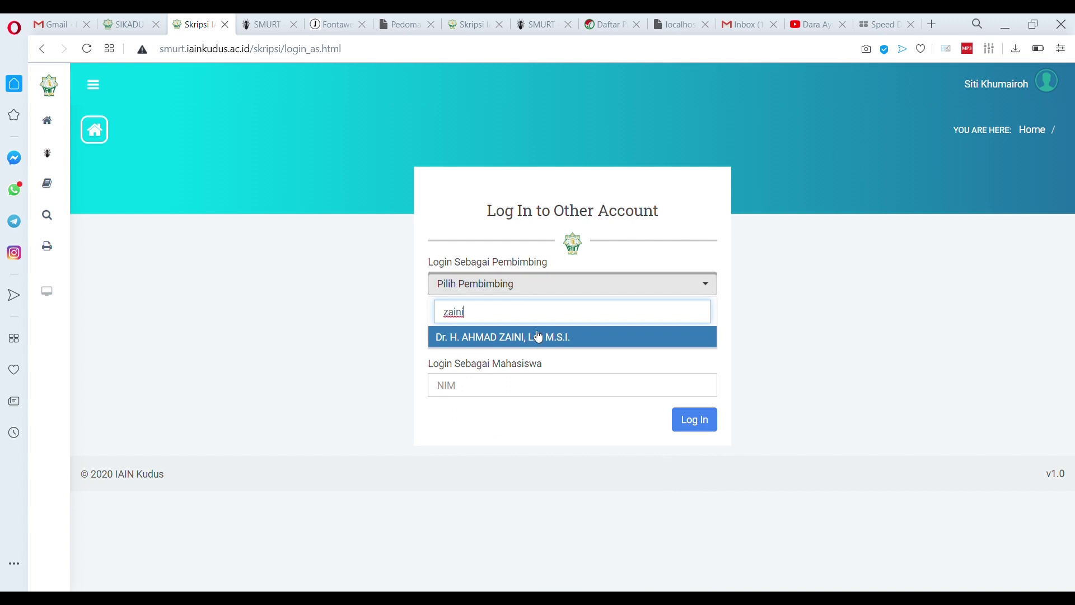
click(529, 338)
click(699, 425)
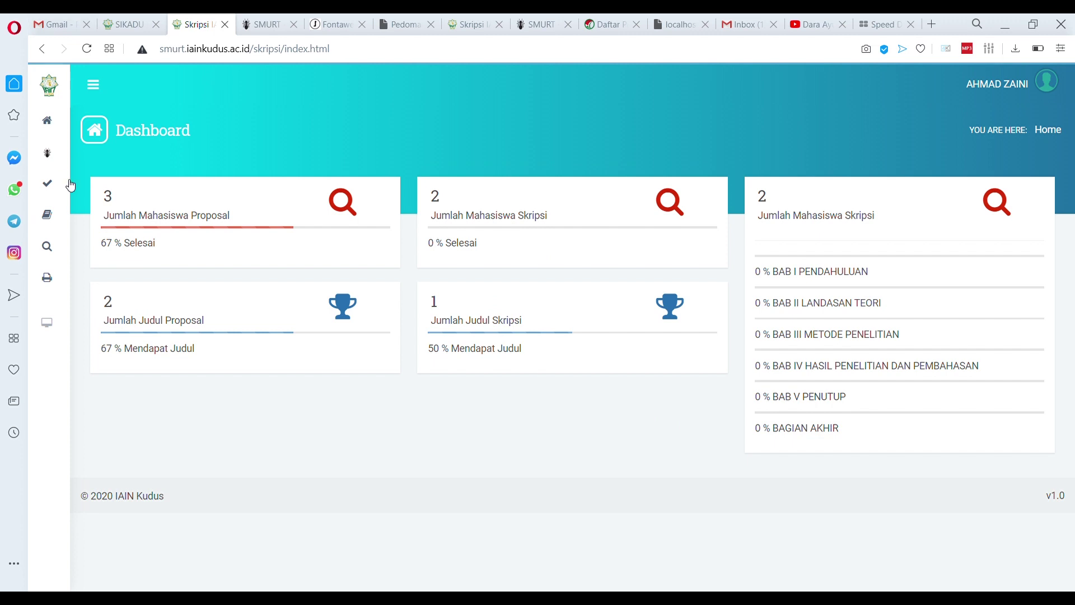
Open the Approval > PEMBIMBING PROPOSAL assignment list
mouse_move(75, 183)
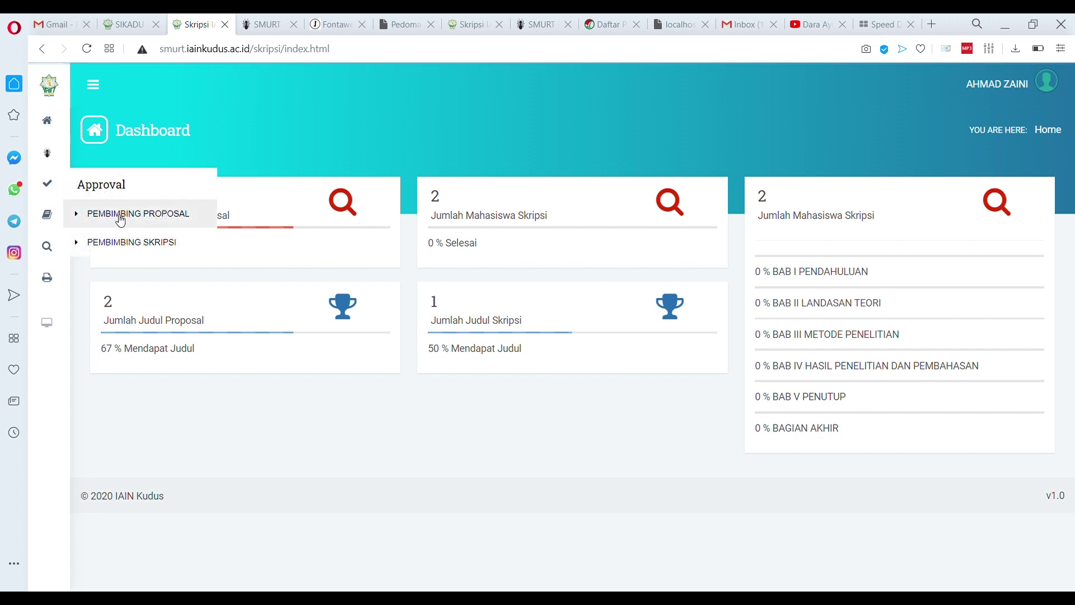
click(120, 215)
mouse_move(60, 198)
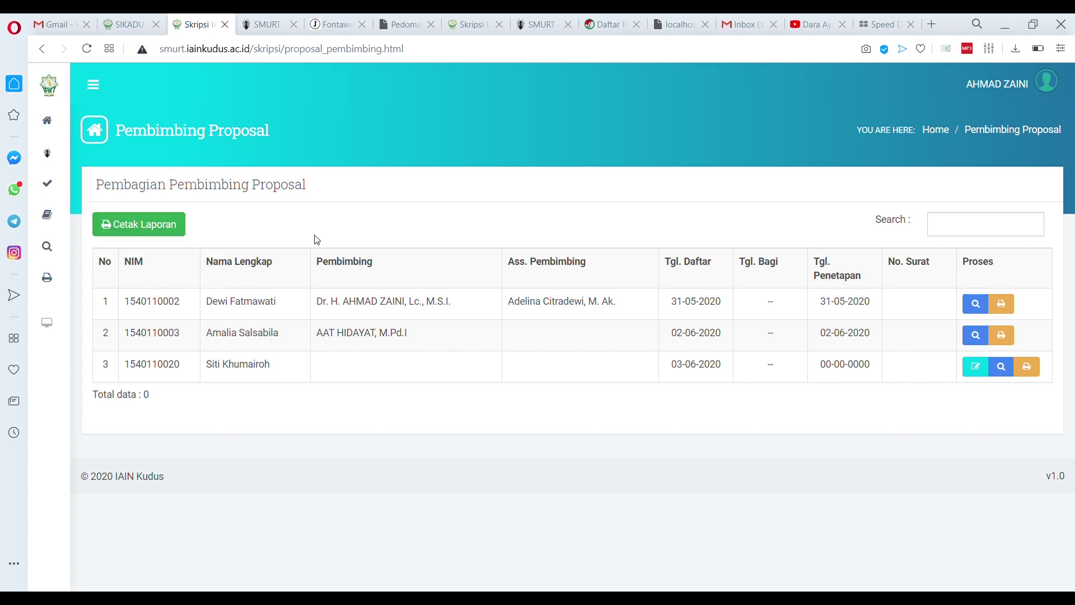
drag(124, 370, 200, 374)
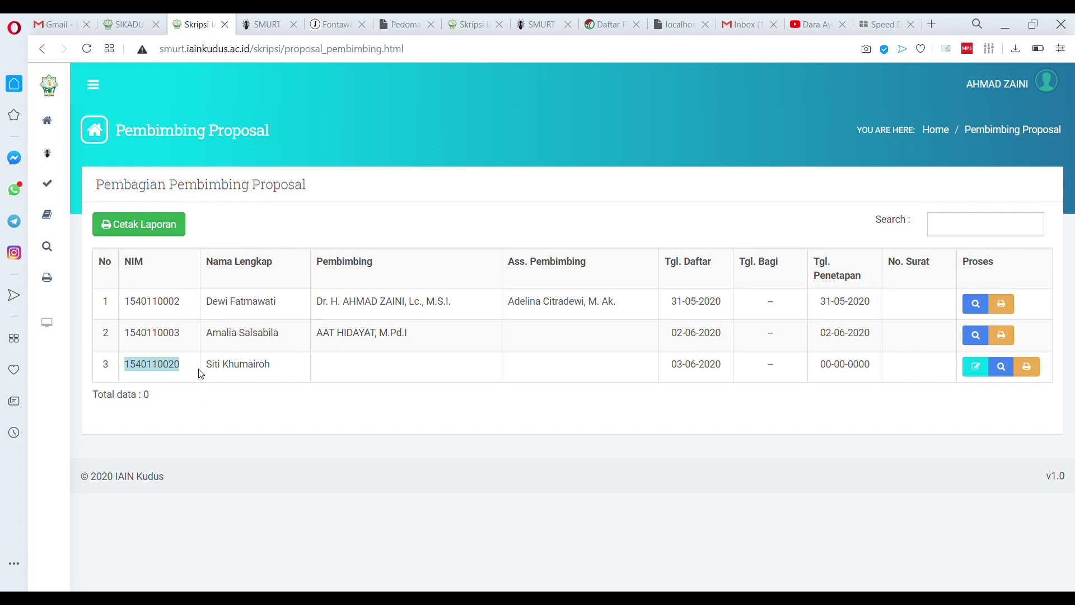
click(225, 376)
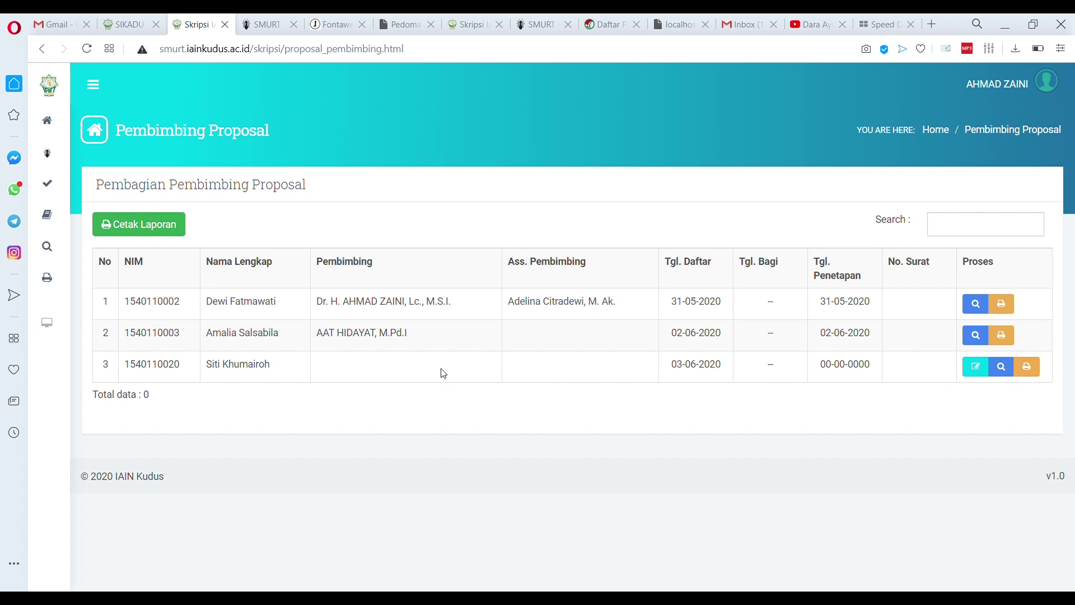
Edit row 3, choose a searched lecturer as Pembimbing plus an Asisten Pembimbing, and save
click(976, 368)
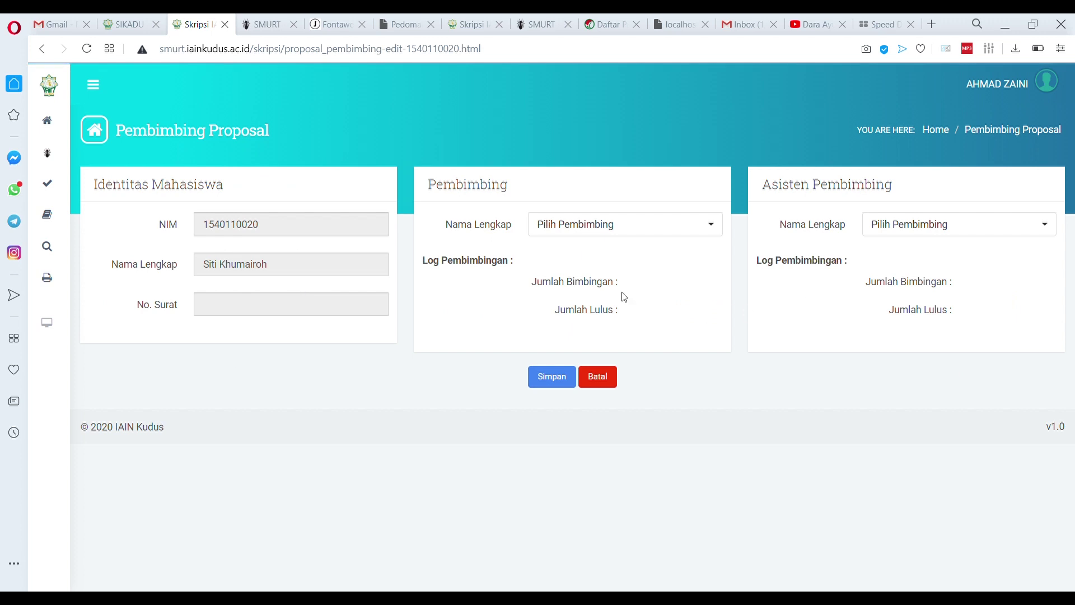
click(612, 233)
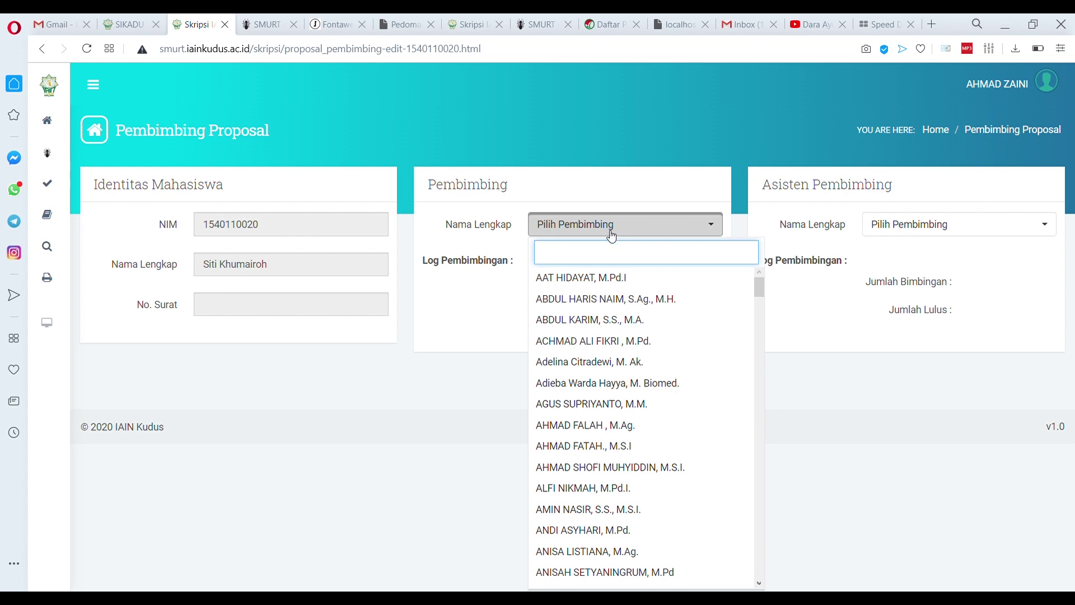
text(anis)
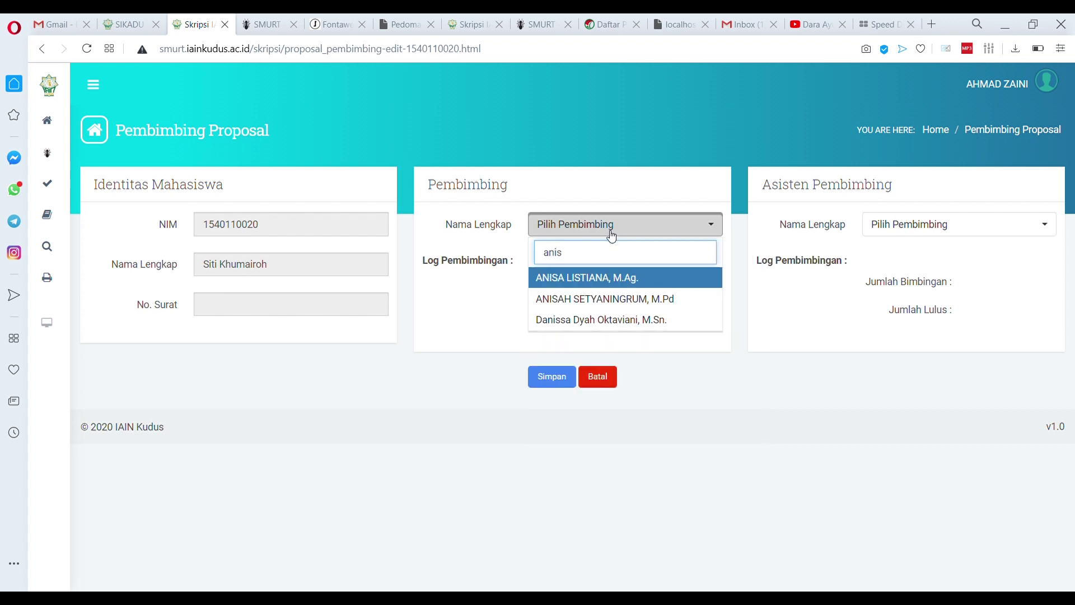
click(627, 280)
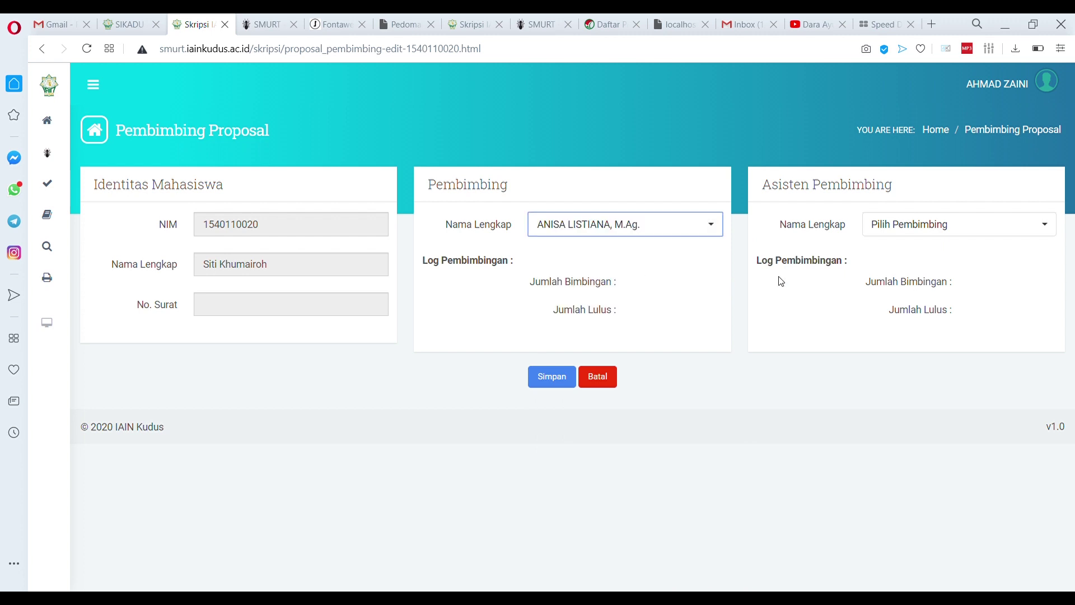
click(940, 227)
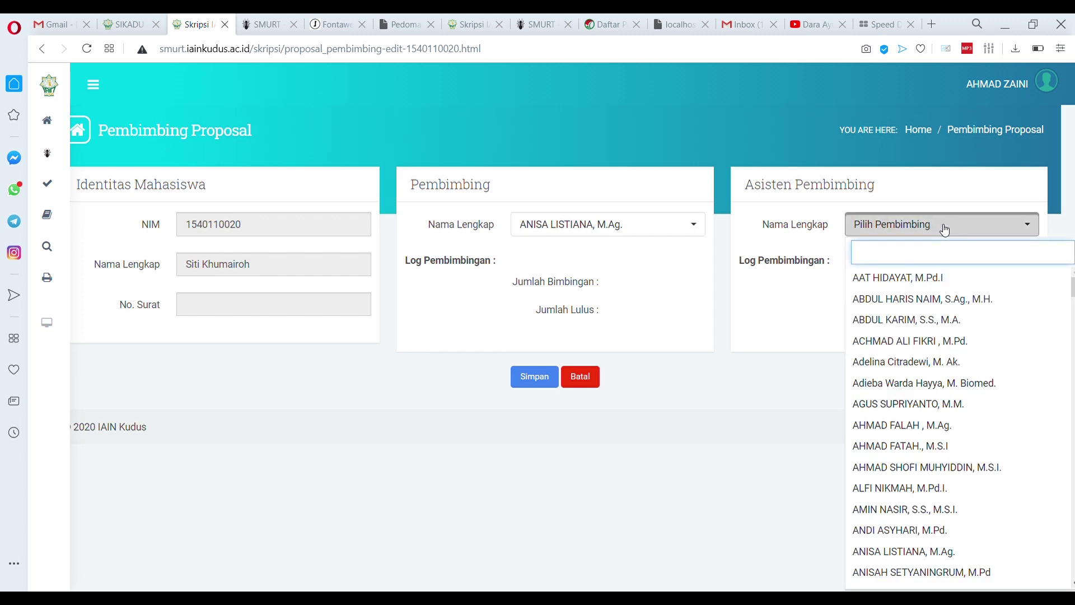
click(945, 394)
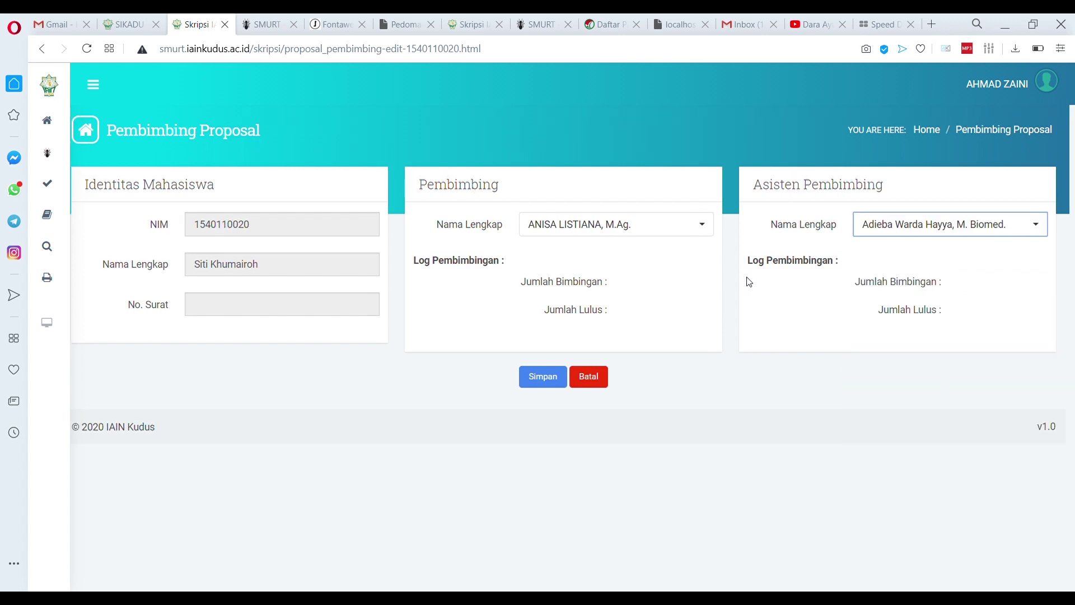
click(542, 382)
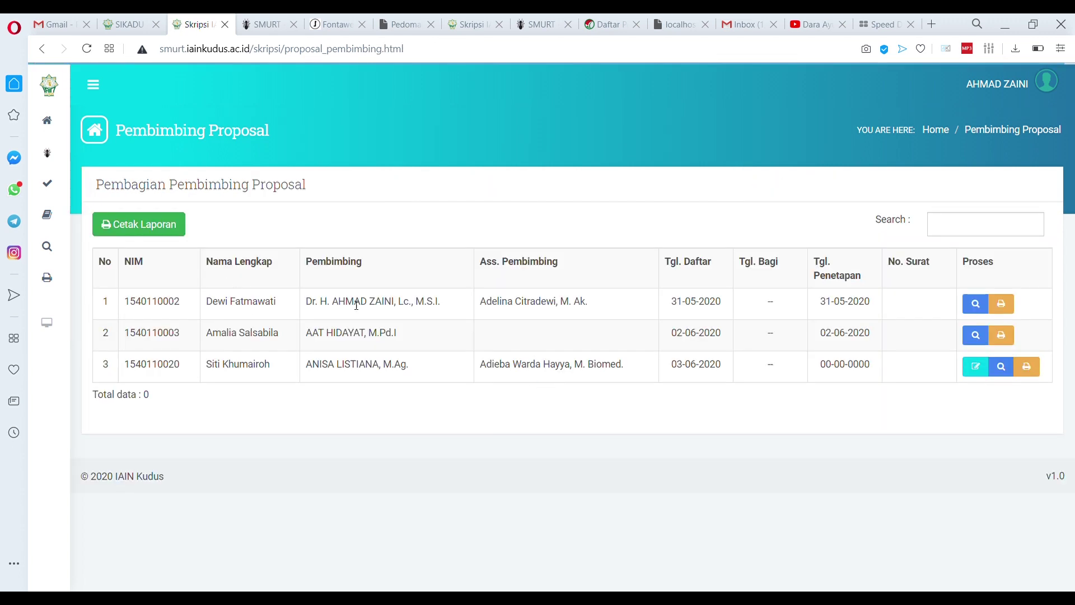
click(1033, 368)
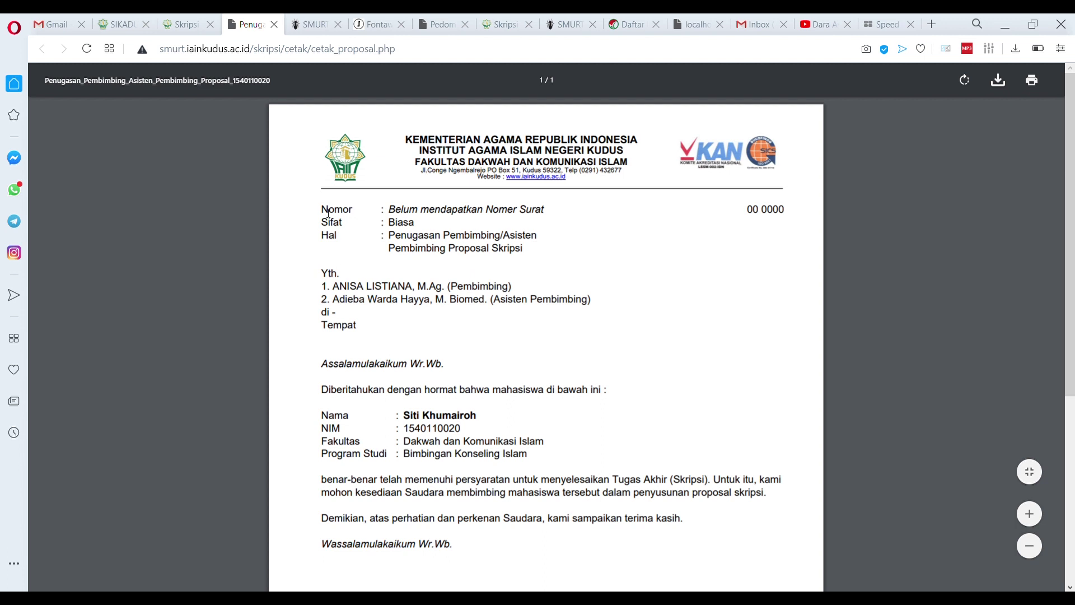
drag(322, 210, 554, 225)
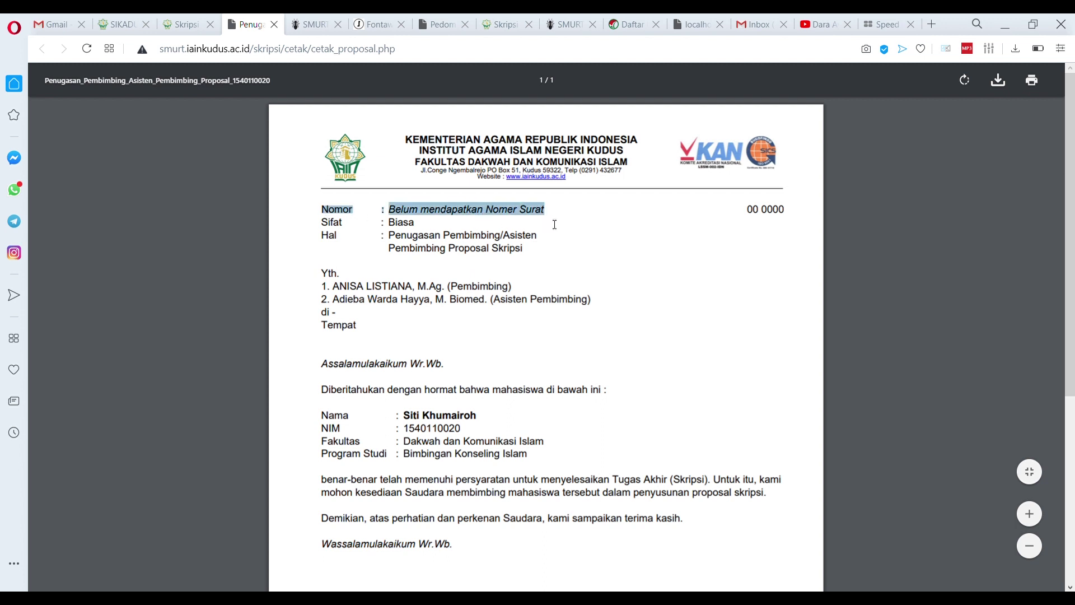
drag(659, 227, 801, 227)
click(502, 221)
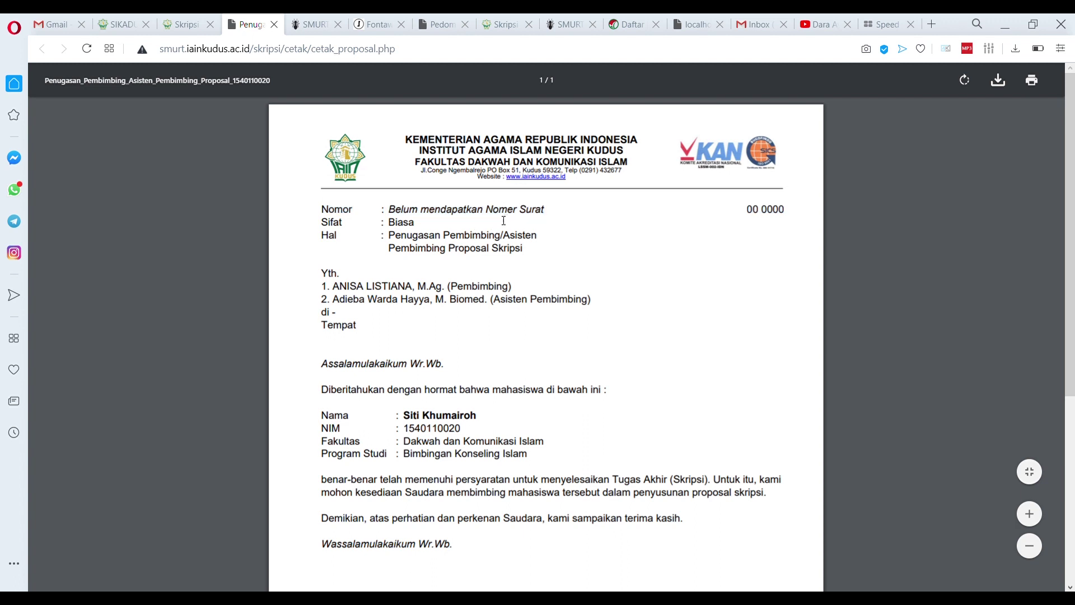
scroll(507, 216, down, 5)
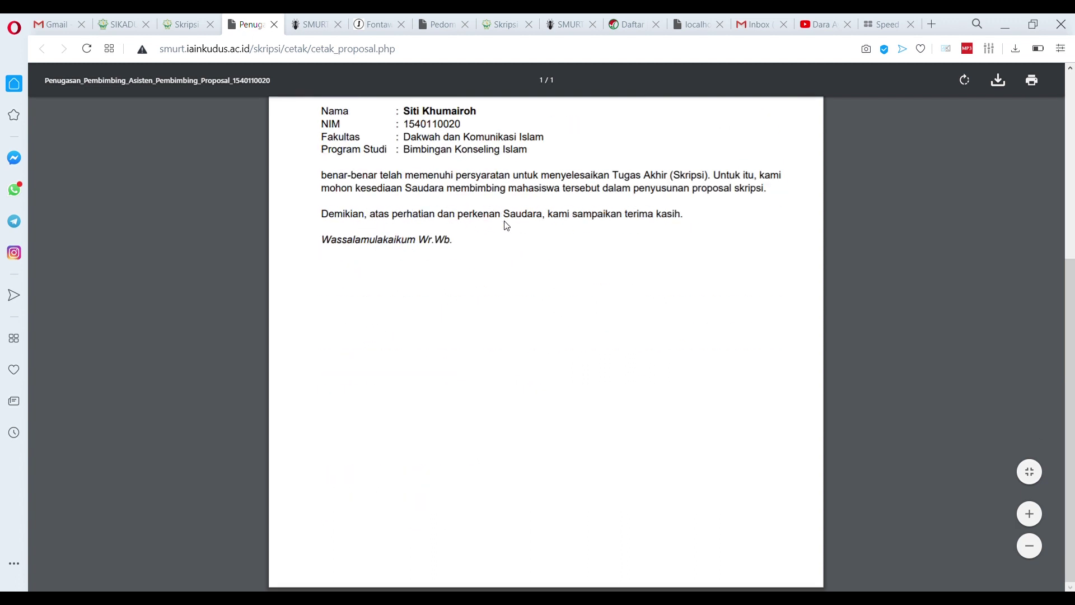
scroll(504, 223, up, 5)
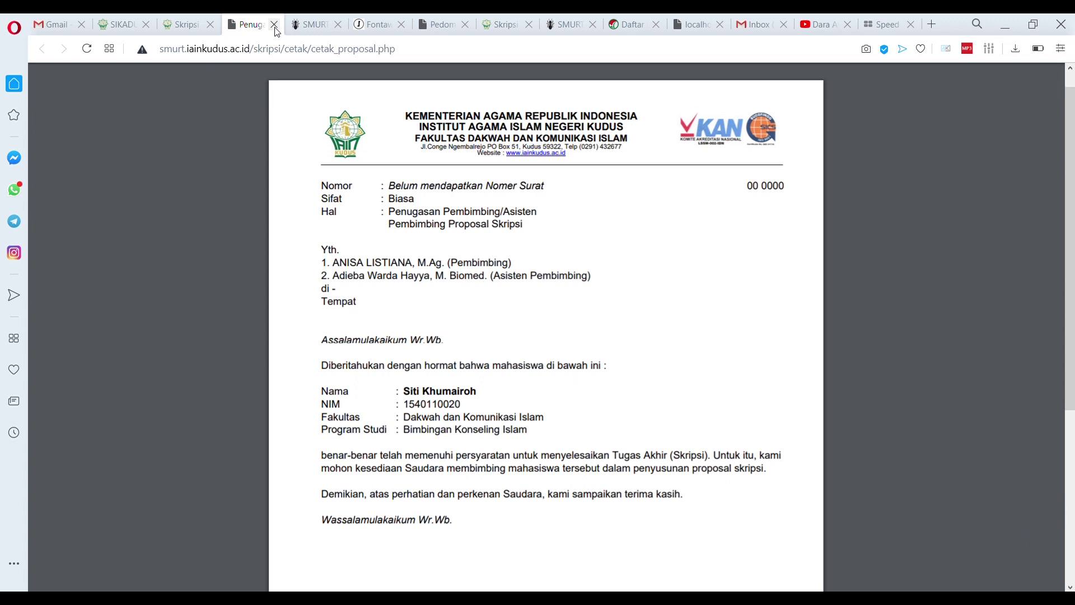
click(274, 25)
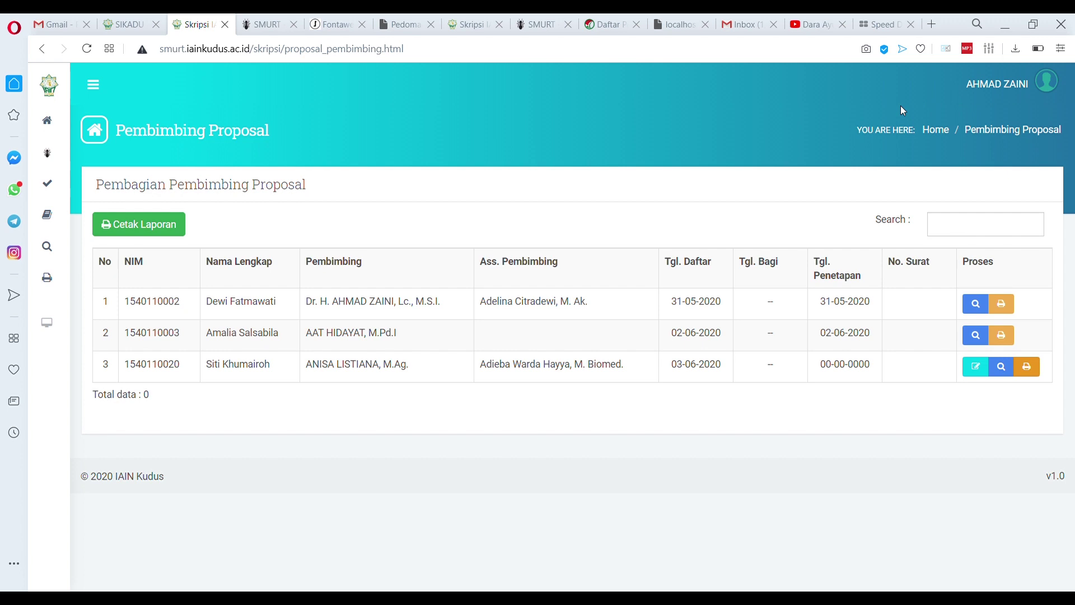
Log in as the dean's lecturer account through Login Sebagai Pembimbing and reveal the Approval menu
click(986, 90)
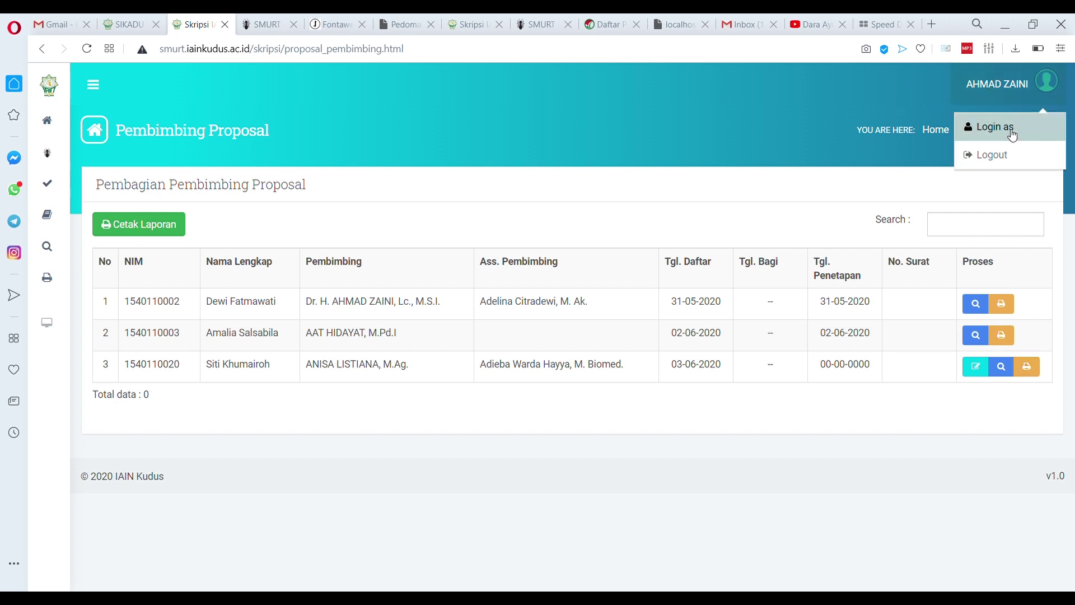
click(1004, 129)
click(528, 293)
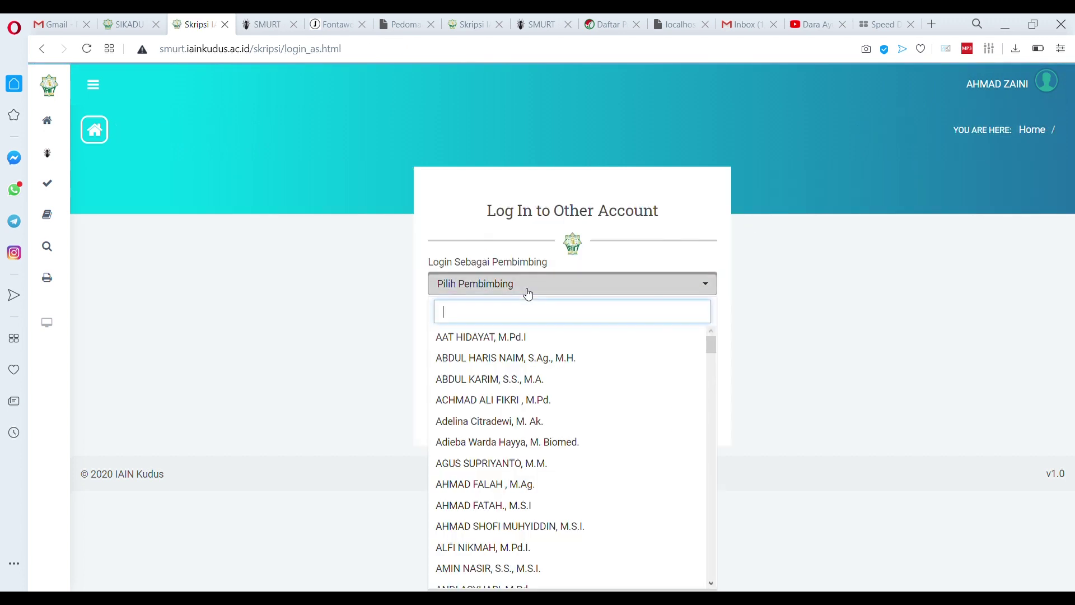
text(mas)
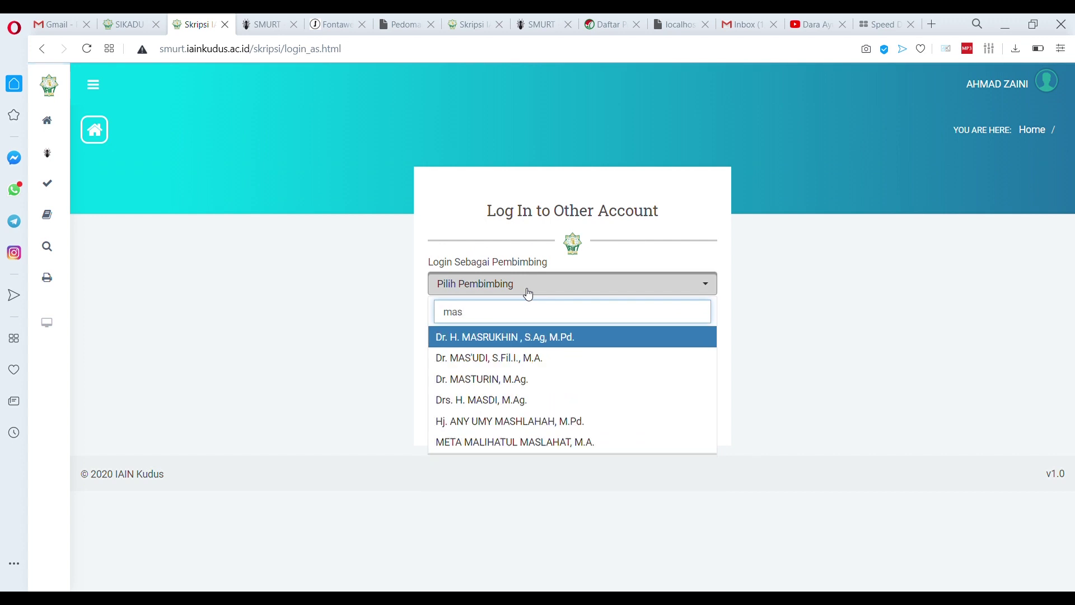
text(tud)
key(BackSpace)
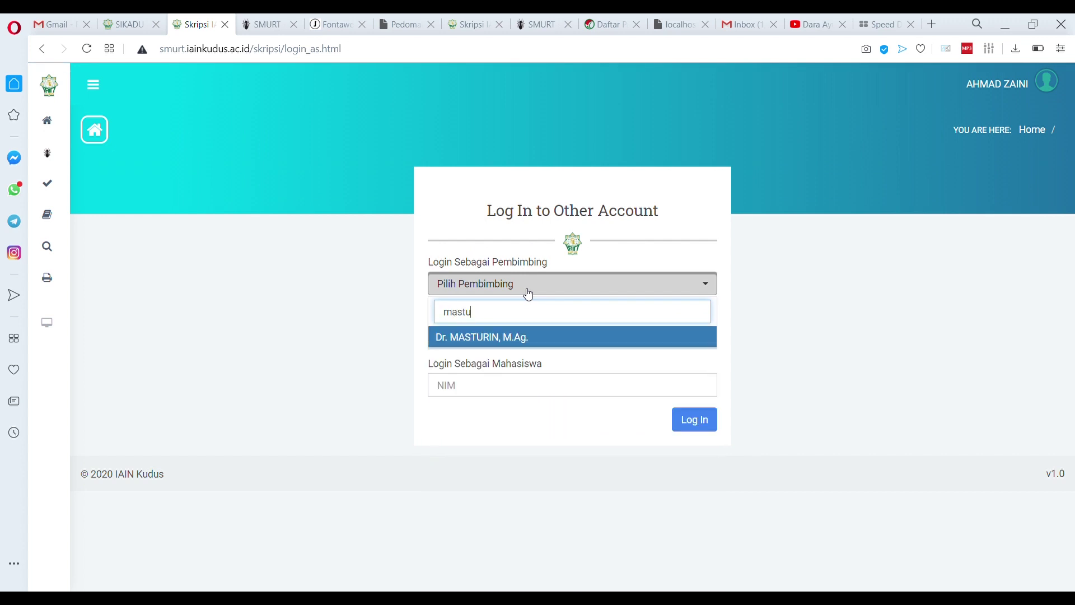
click(511, 337)
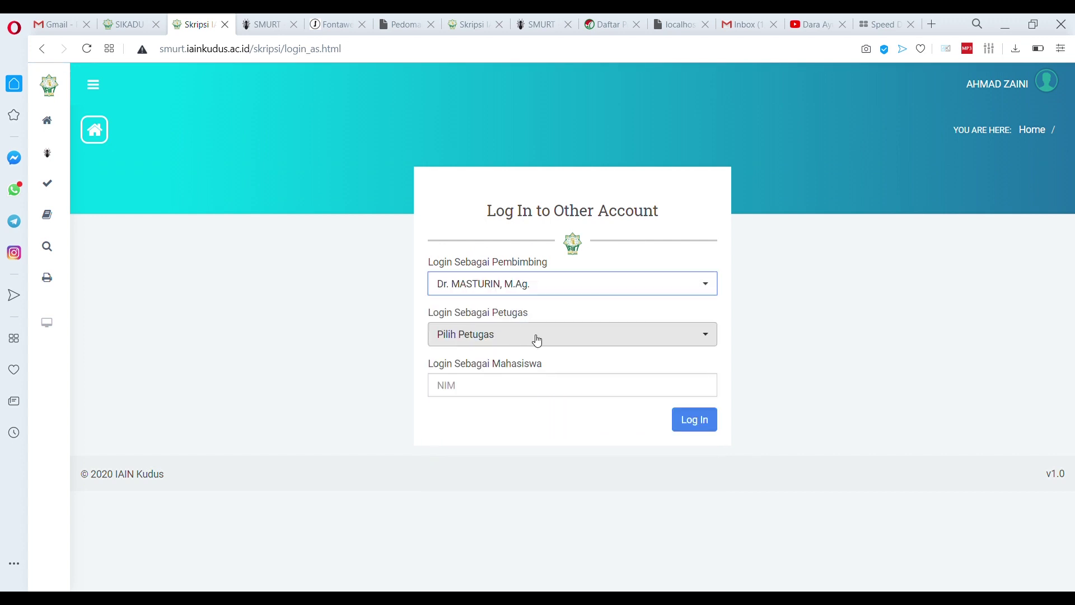
click(696, 423)
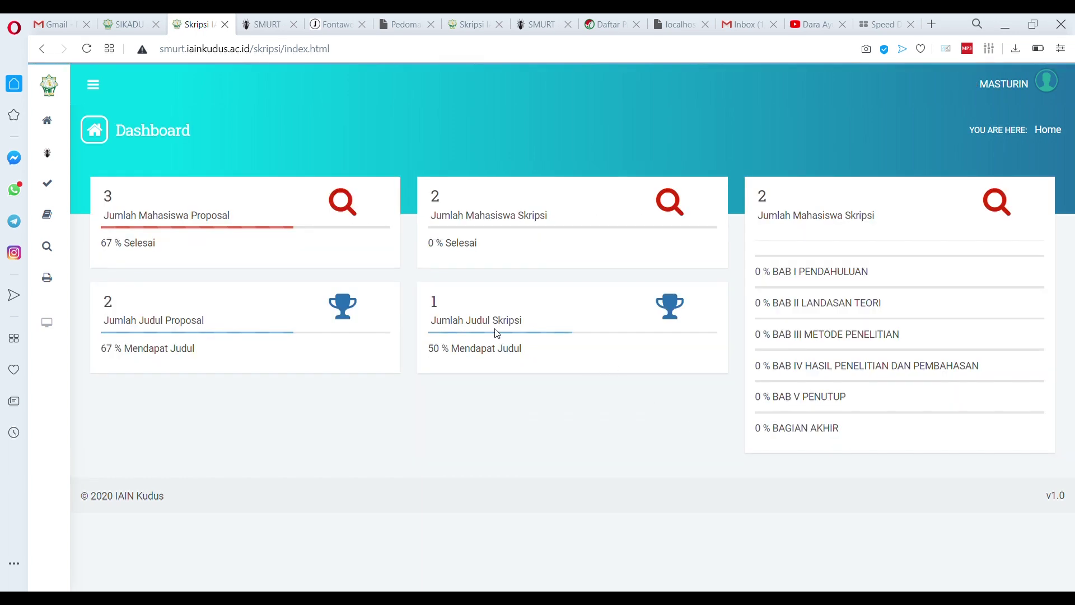
mouse_move(49, 187)
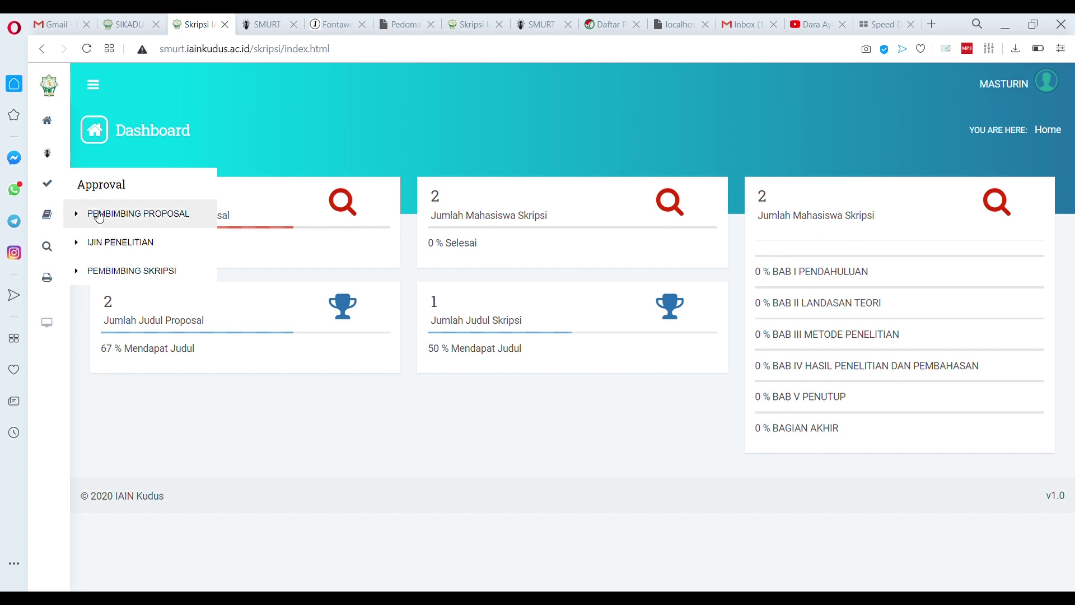
Approve row 3's supervisor and assistant with Setujui, recording Tgl. Penetapan 03-06-2020
click(99, 216)
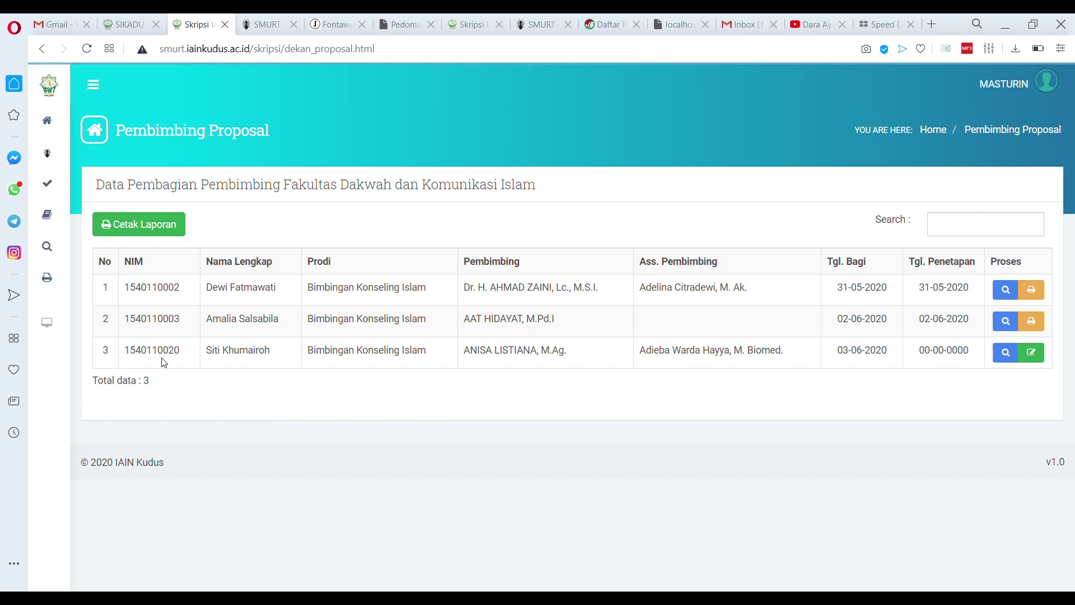
double_click(137, 356)
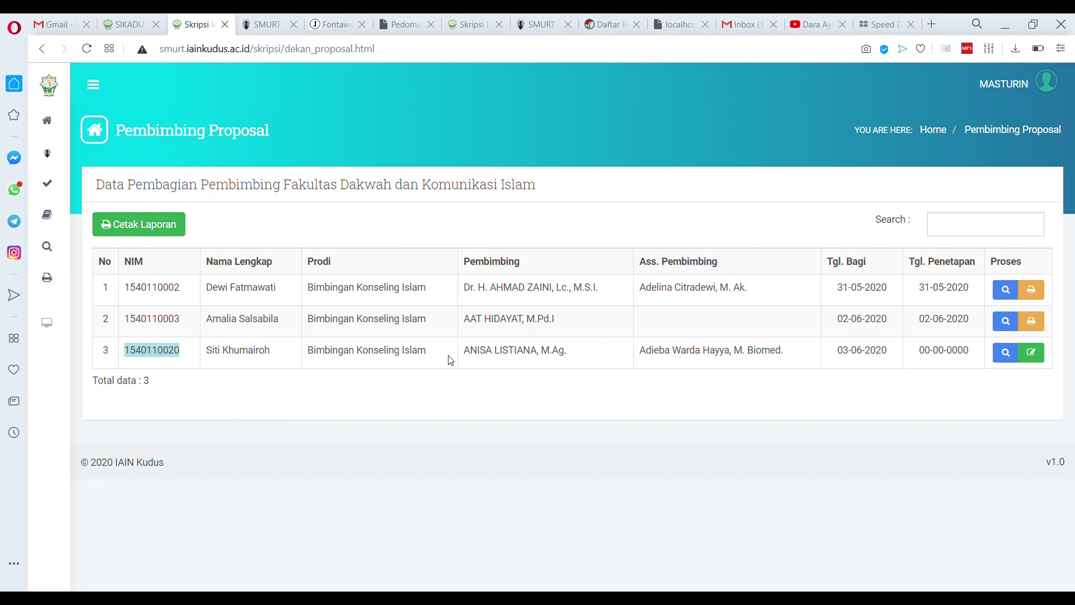
click(476, 359)
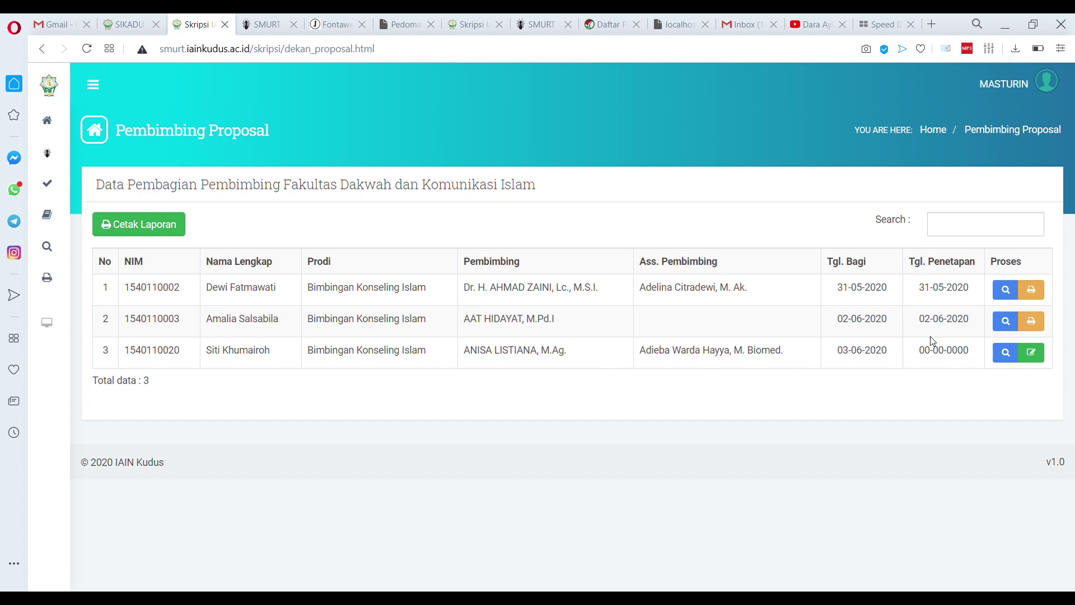
click(1031, 353)
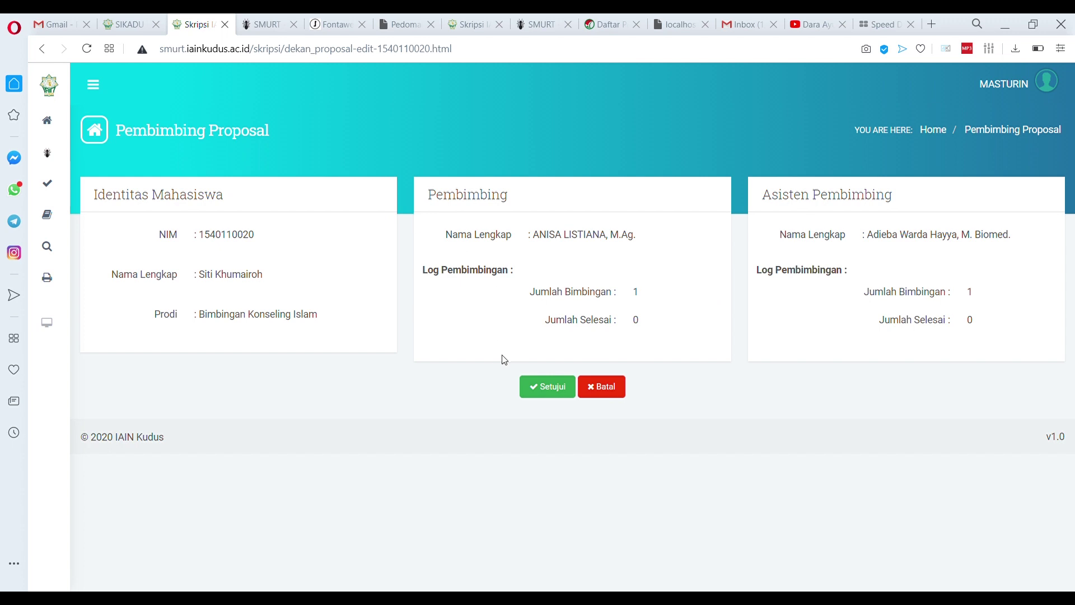
click(547, 394)
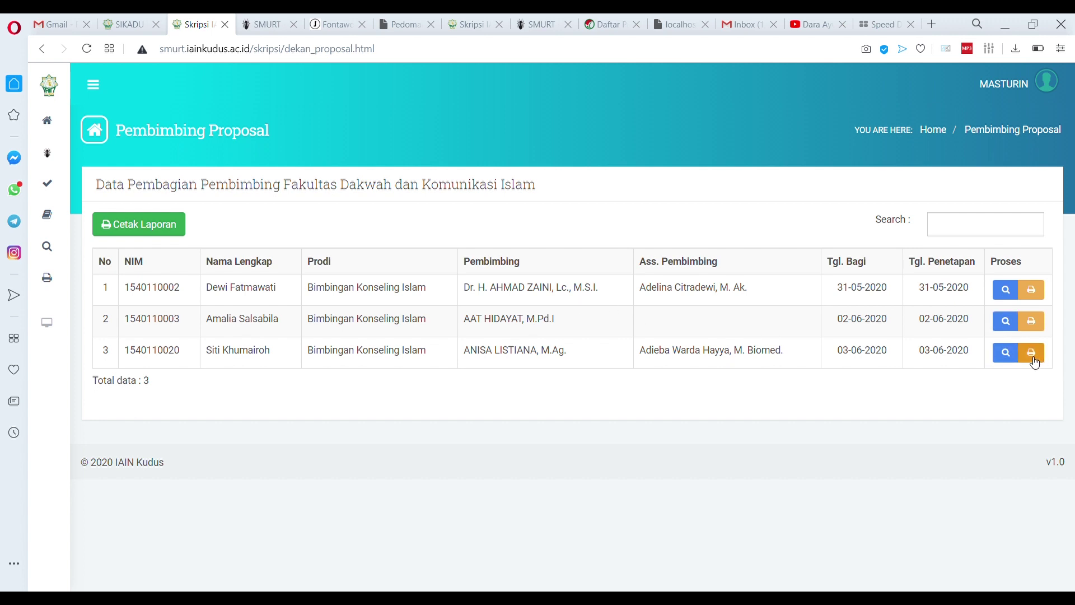
click(1031, 352)
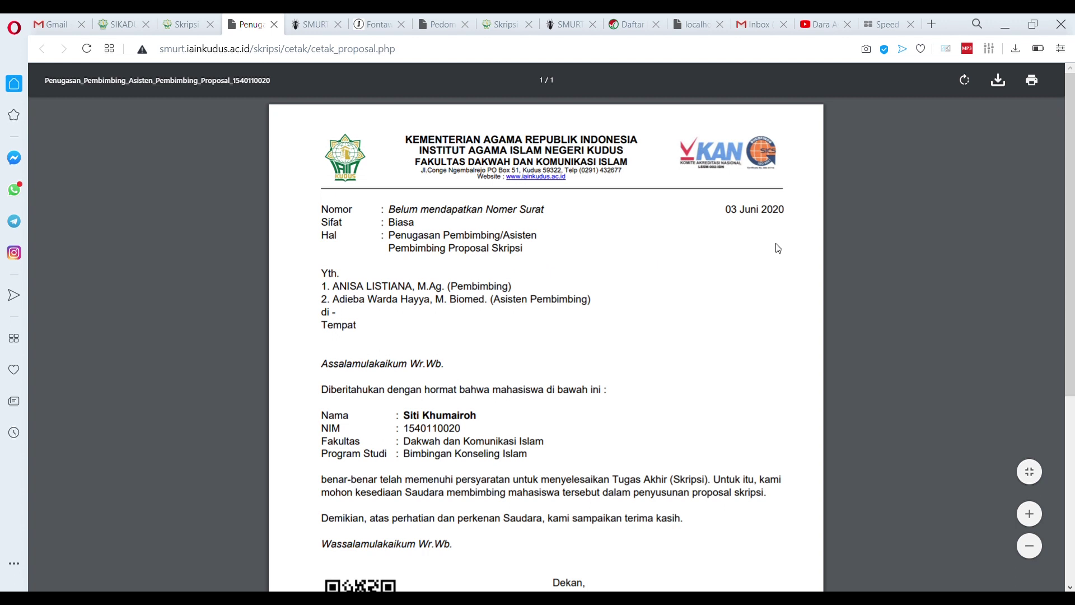
scroll(392, 235, down, 5)
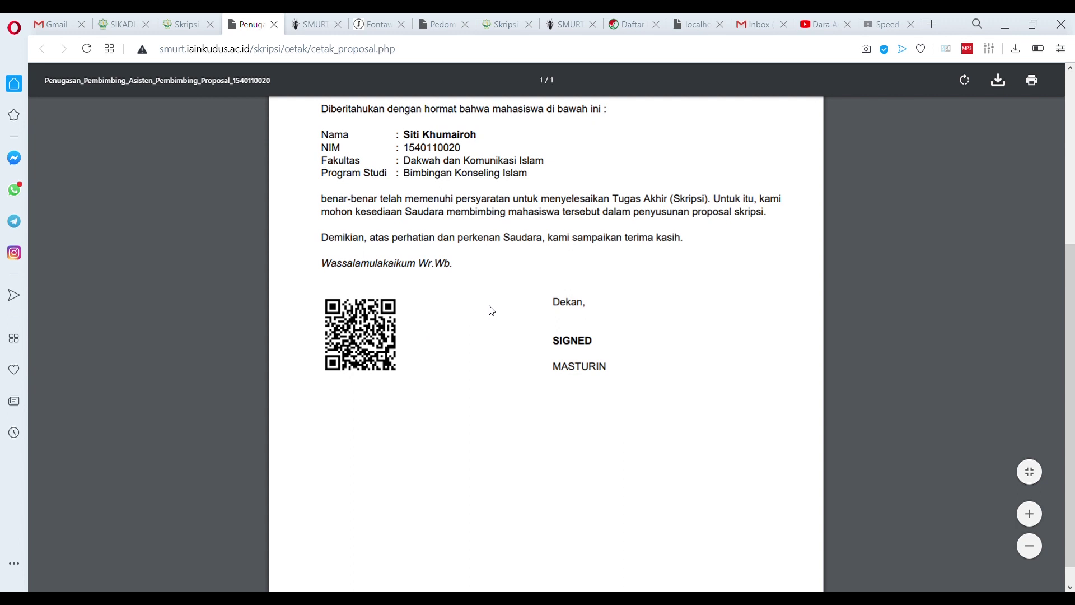
scroll(488, 309, up, 5)
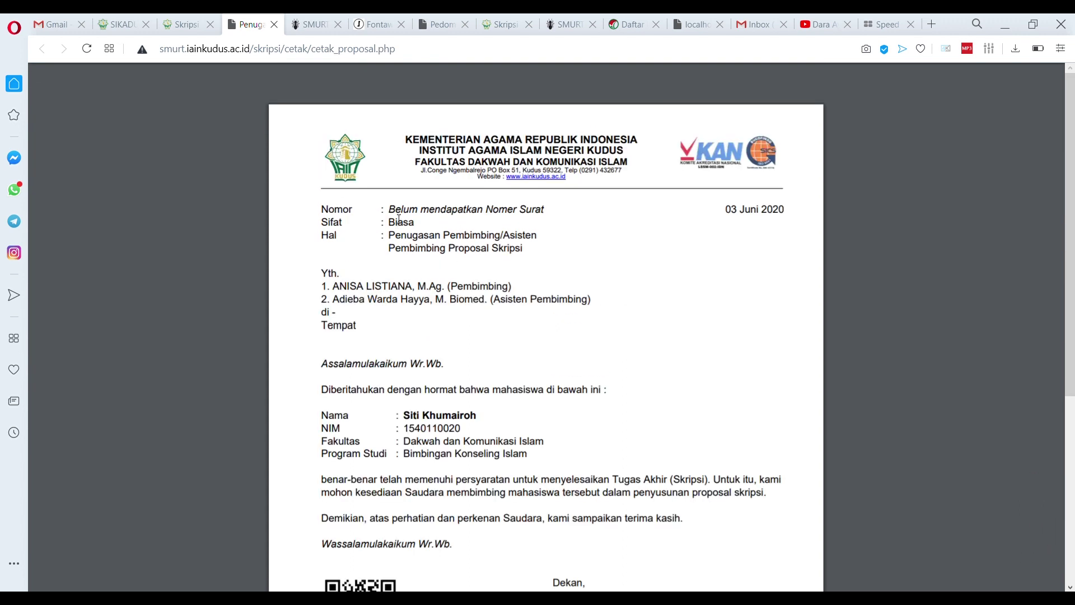
drag(397, 215, 578, 217)
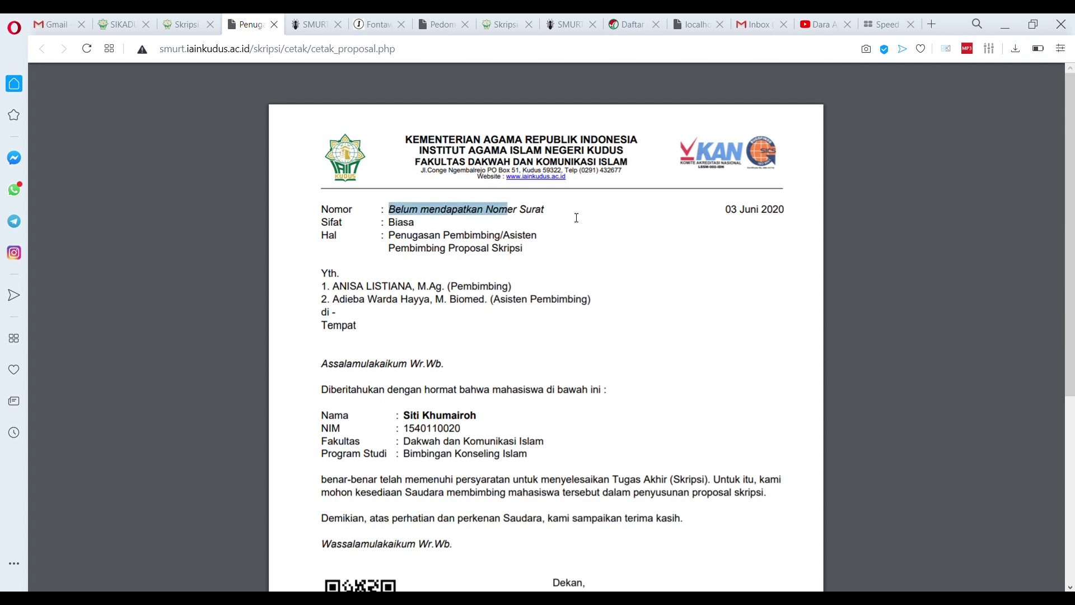
click(559, 223)
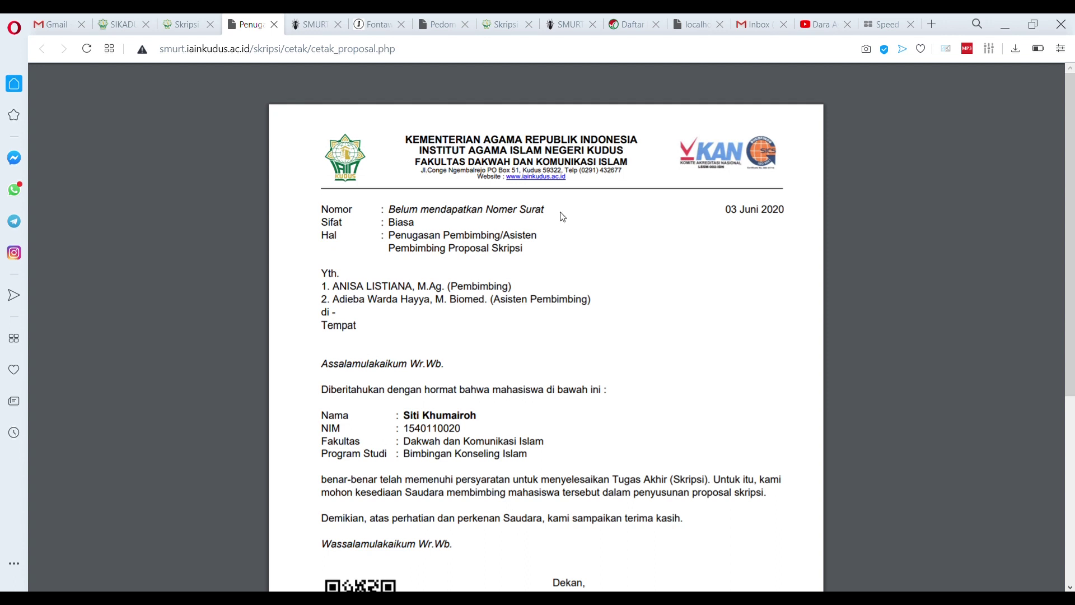
scroll(558, 222, down, 5)
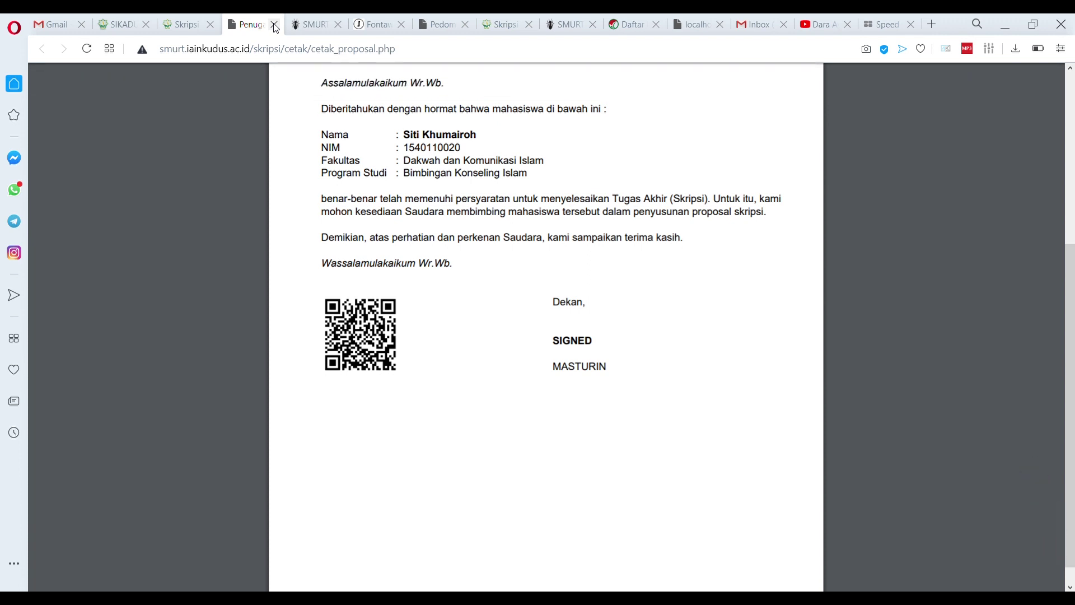
scroll(456, 312, up, 4)
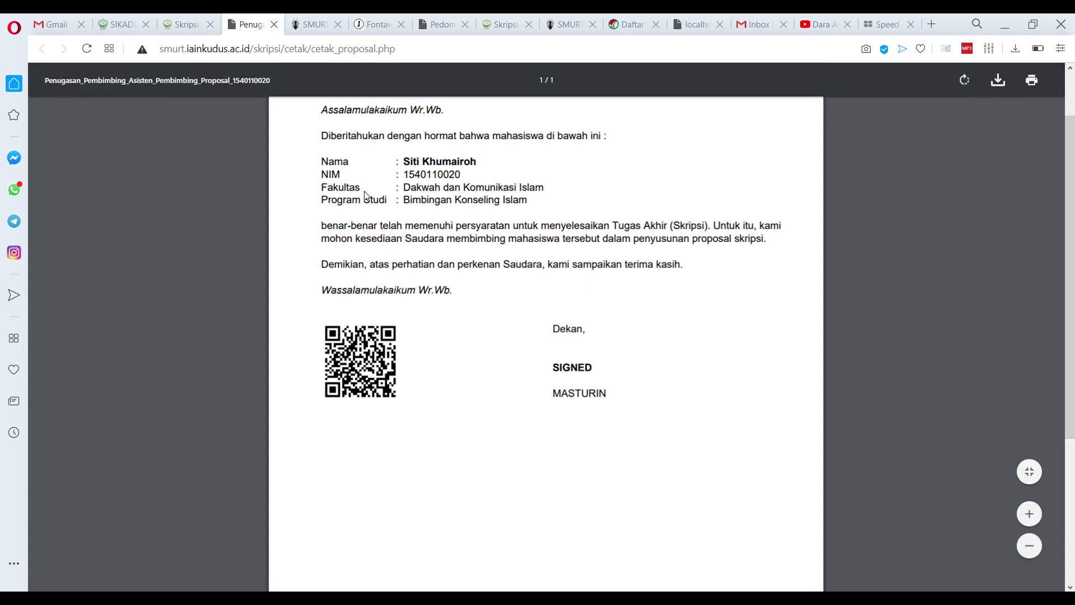
Log in as the faculty staff officer found by name search, then open the Approval > NOMOR SURAT list
click(274, 25)
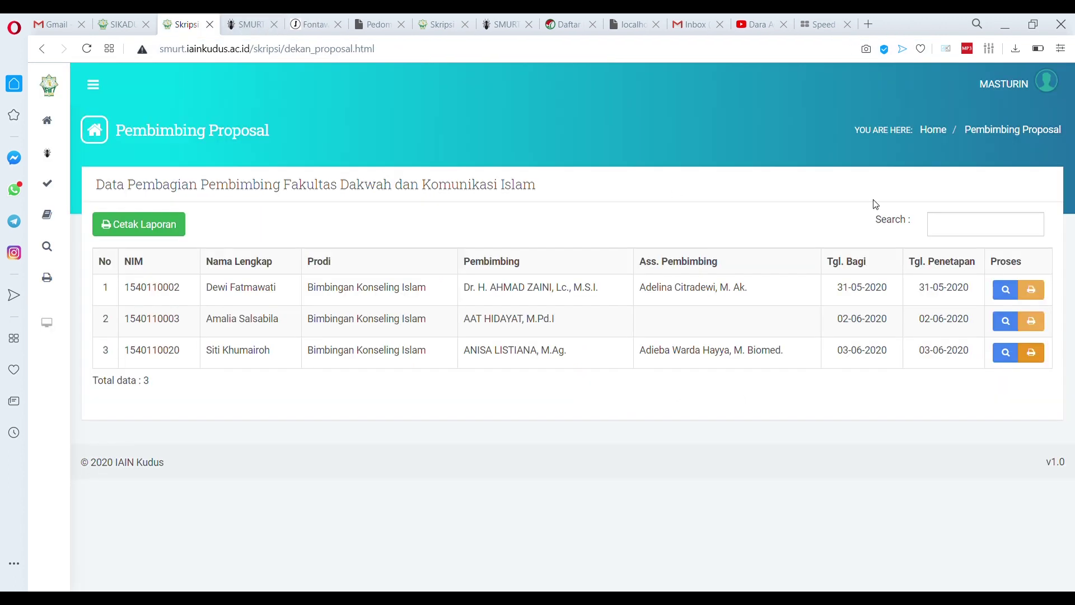
click(1028, 91)
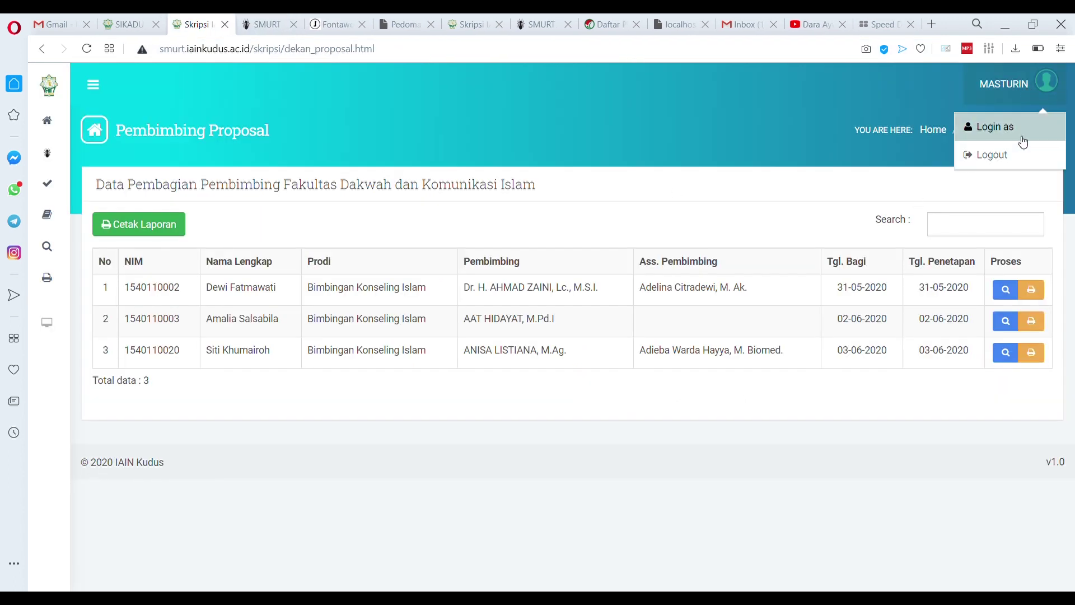
click(1020, 129)
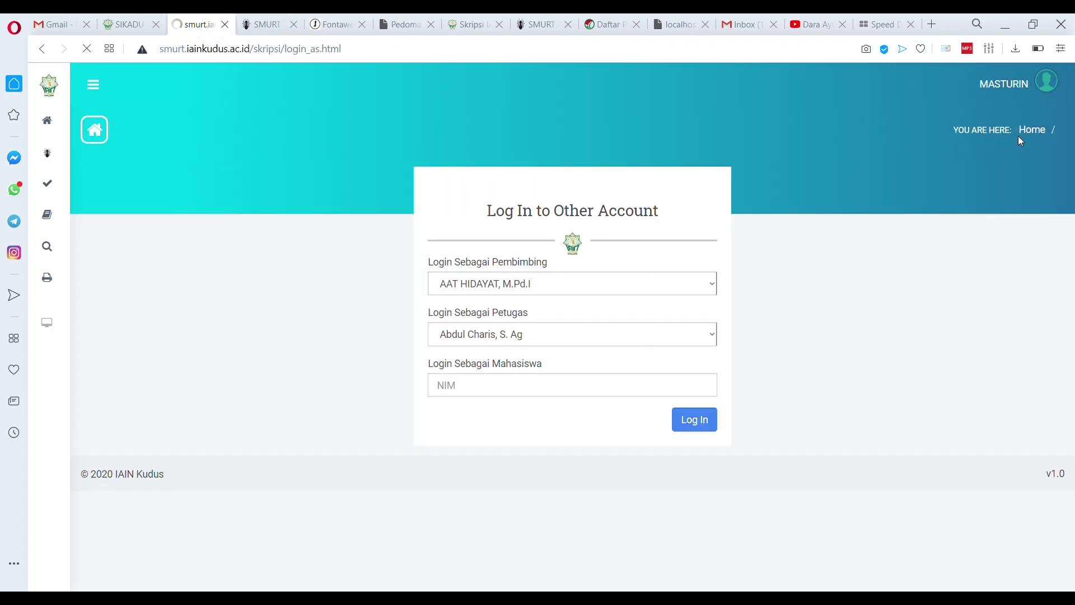
click(590, 339)
text(has)
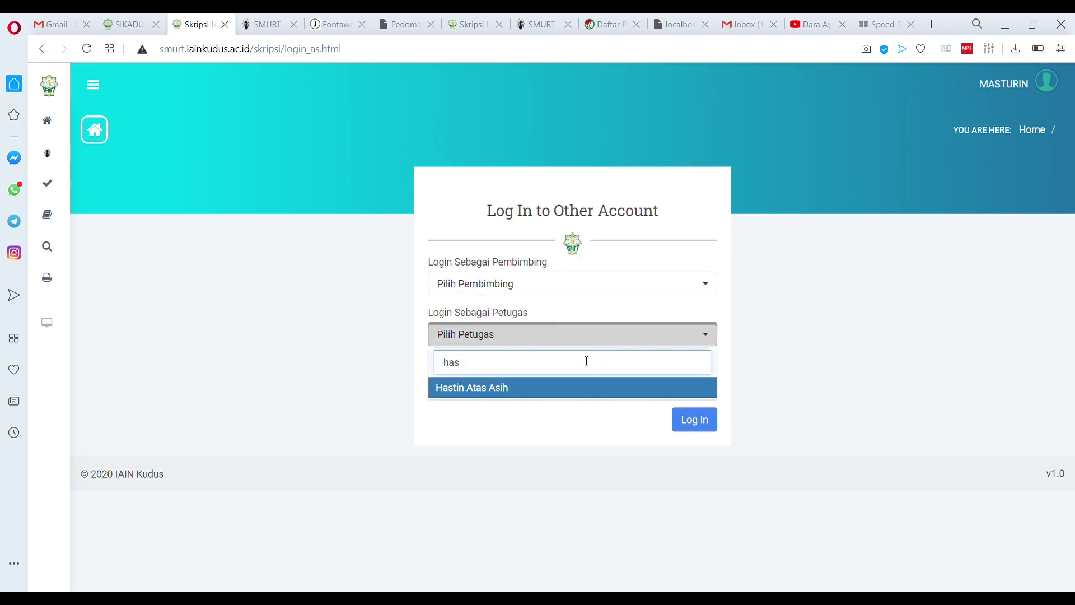
click(507, 391)
click(700, 424)
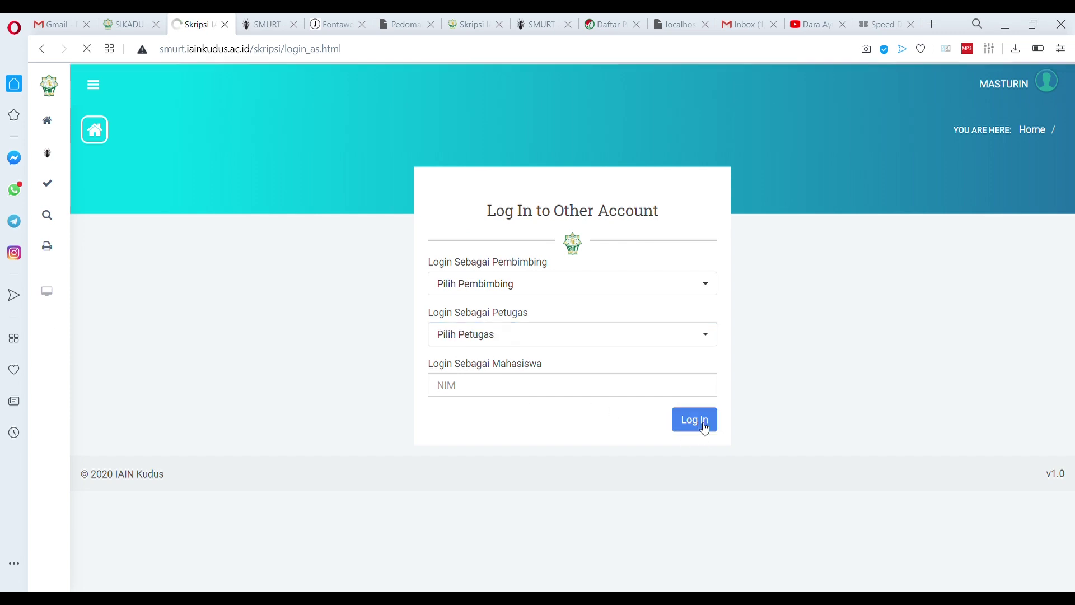
mouse_move(49, 186)
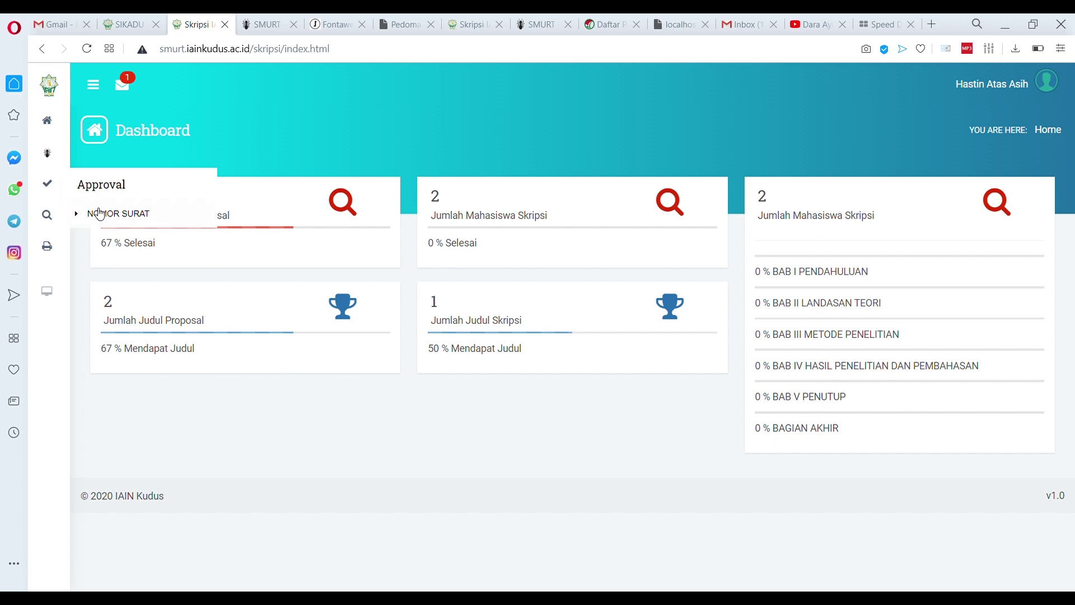
click(99, 218)
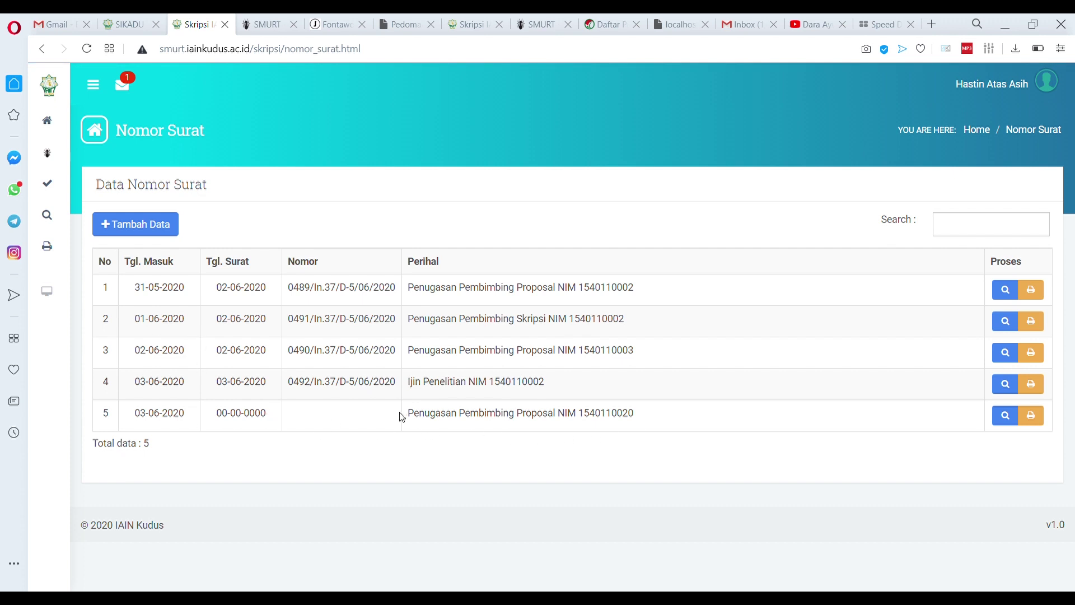
Give row 5's letter the number 0494/In.37/D-5/06/2020 and date 03/06/2020, then save
click(1006, 421)
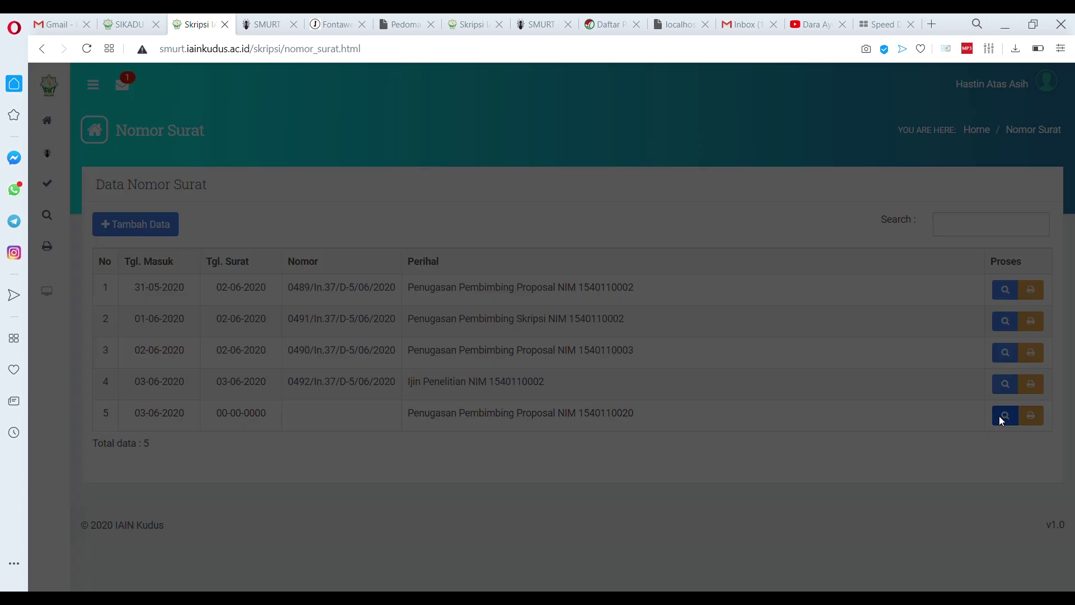
click(536, 309)
click(531, 326)
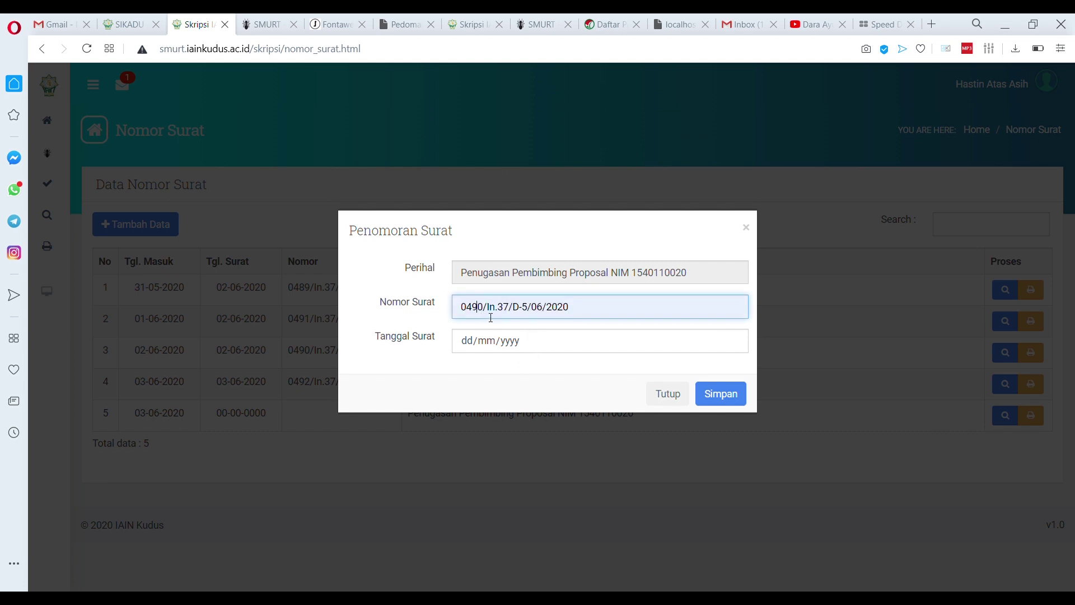
key(BackSpace)
text(4)
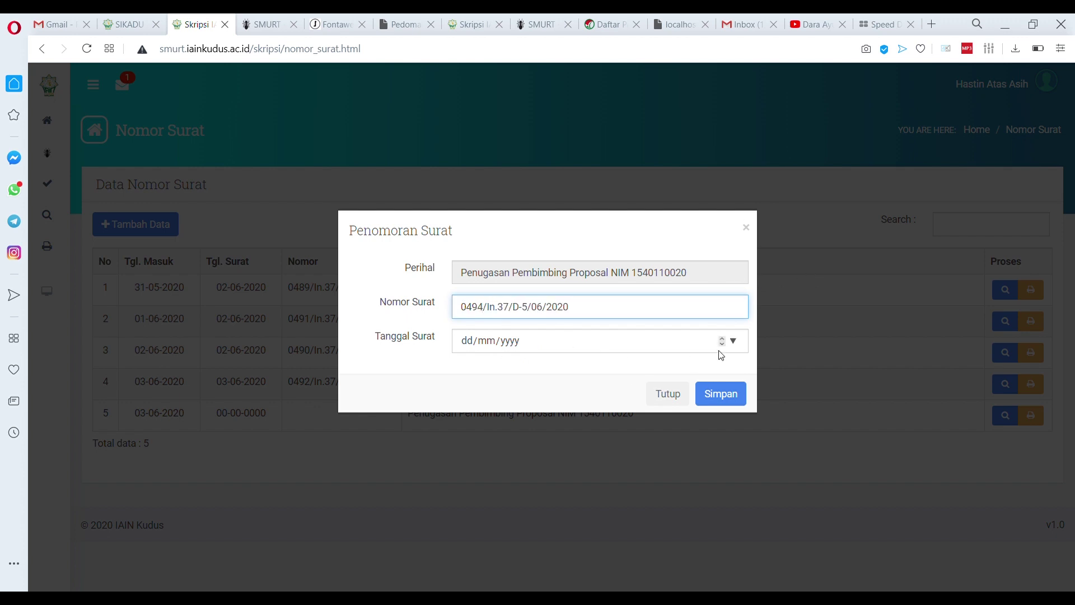
click(732, 342)
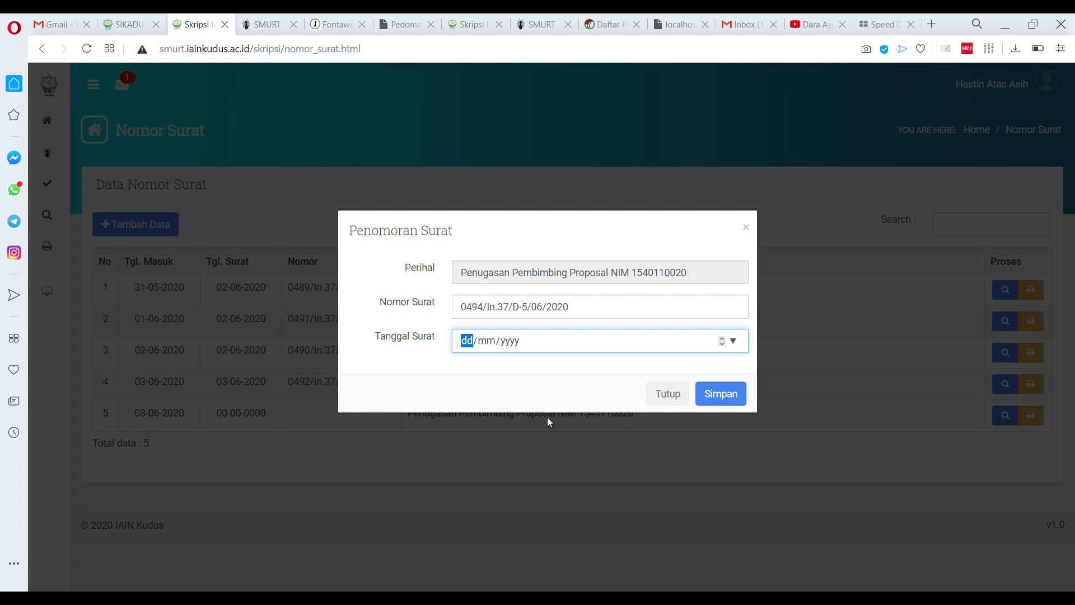
text(03/06/2020)
click(726, 394)
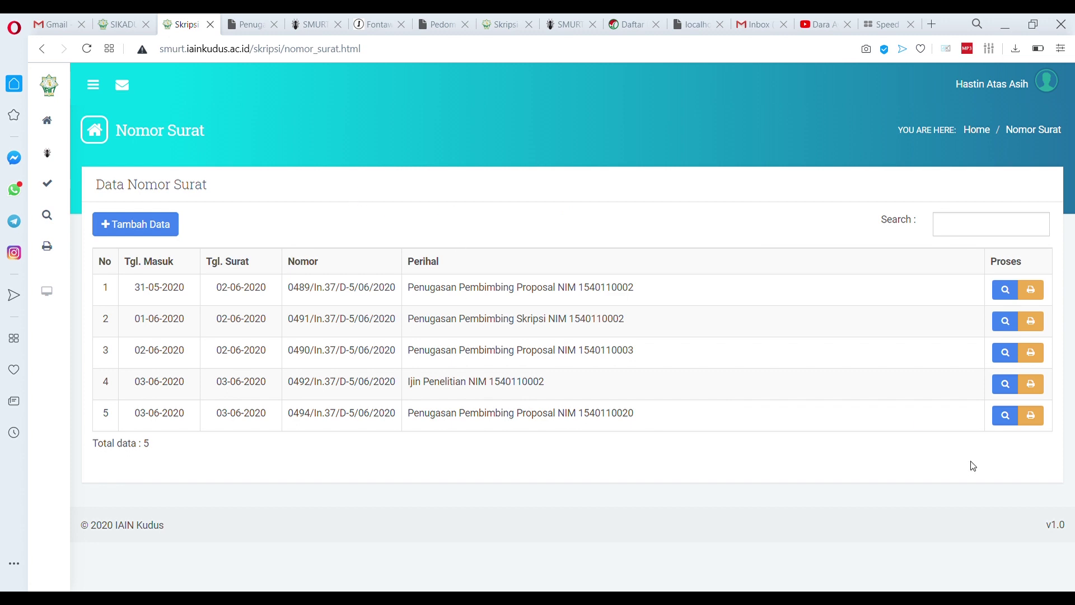
click(1032, 417)
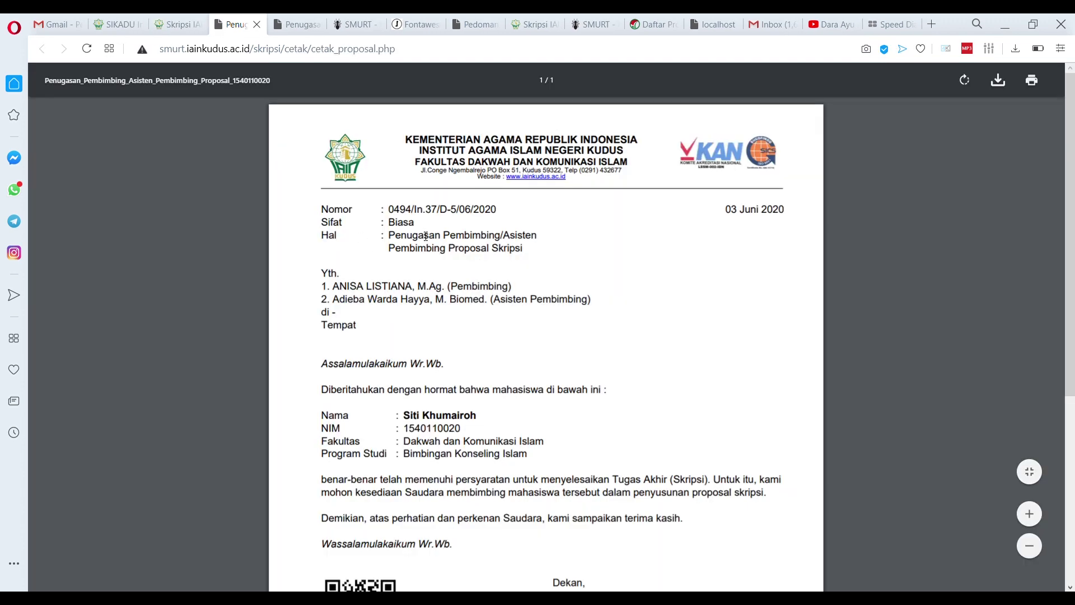
drag(394, 217, 509, 217)
click(670, 263)
scroll(648, 333, down, 5)
scroll(648, 333, down, 1)
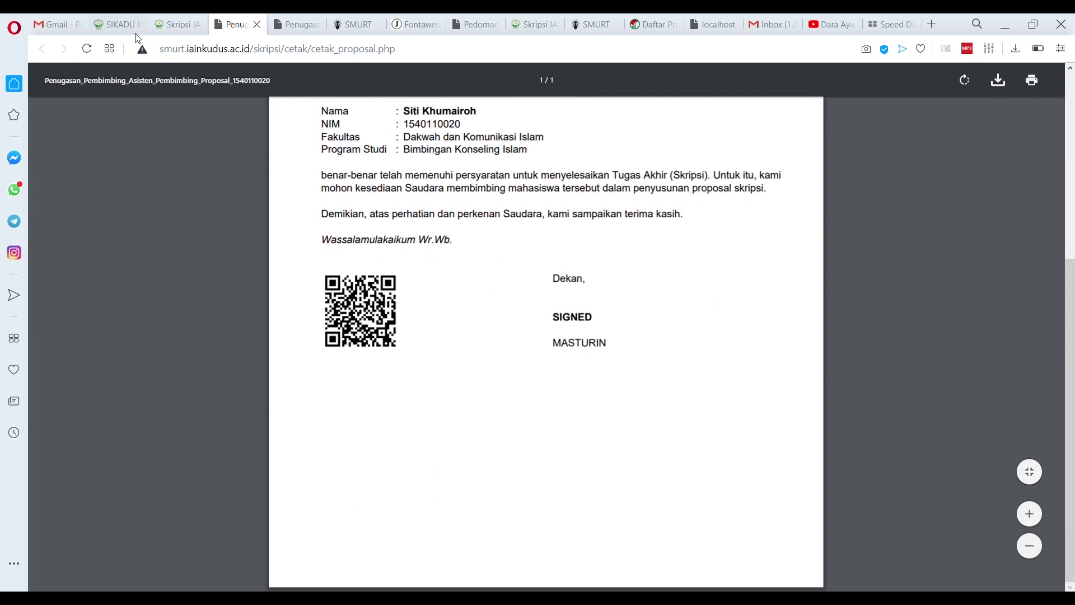
click(256, 24)
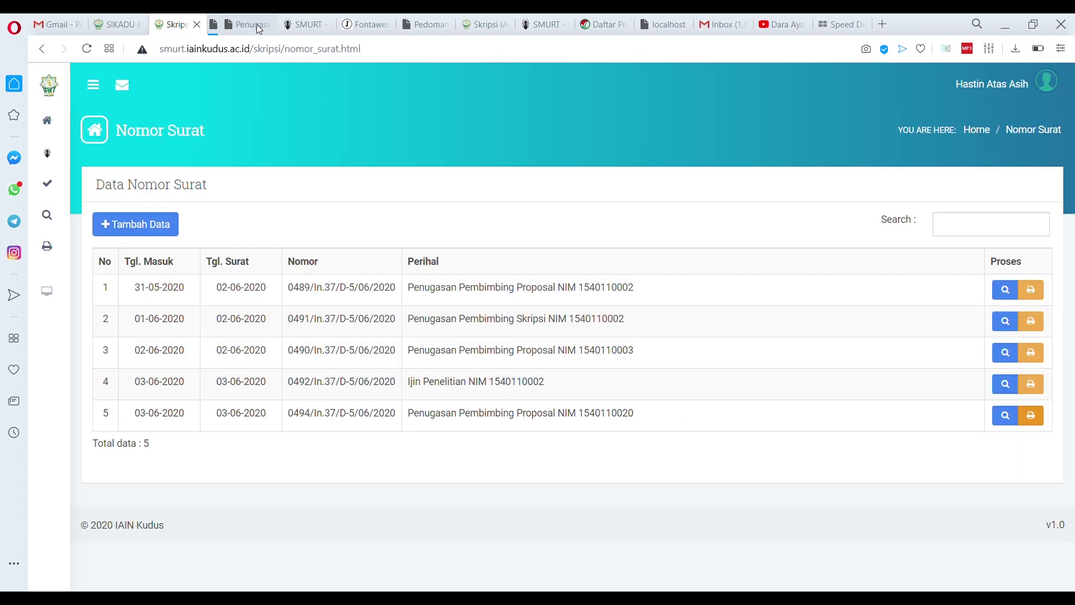
Log in as the student using her corrected student number
click(1026, 85)
click(1036, 137)
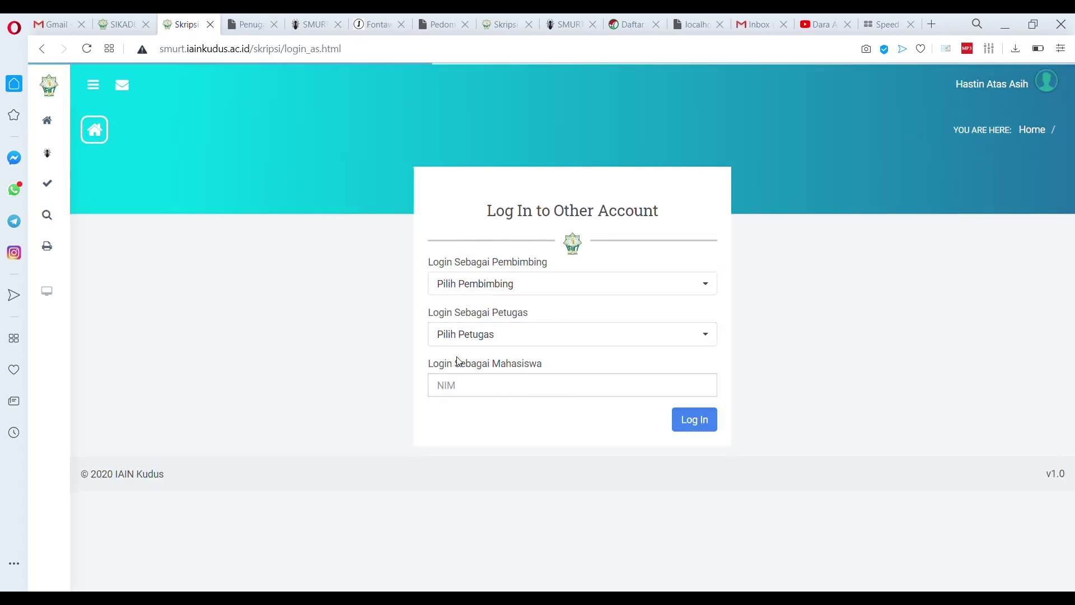
click(494, 389)
click(494, 413)
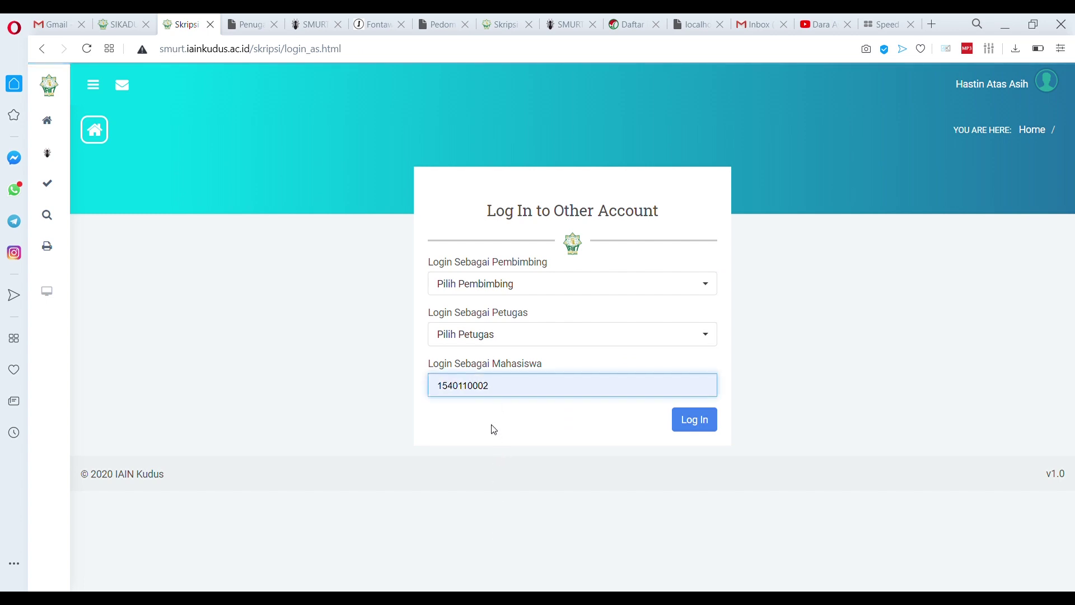
key(BackSpace)
key(BackSpace)
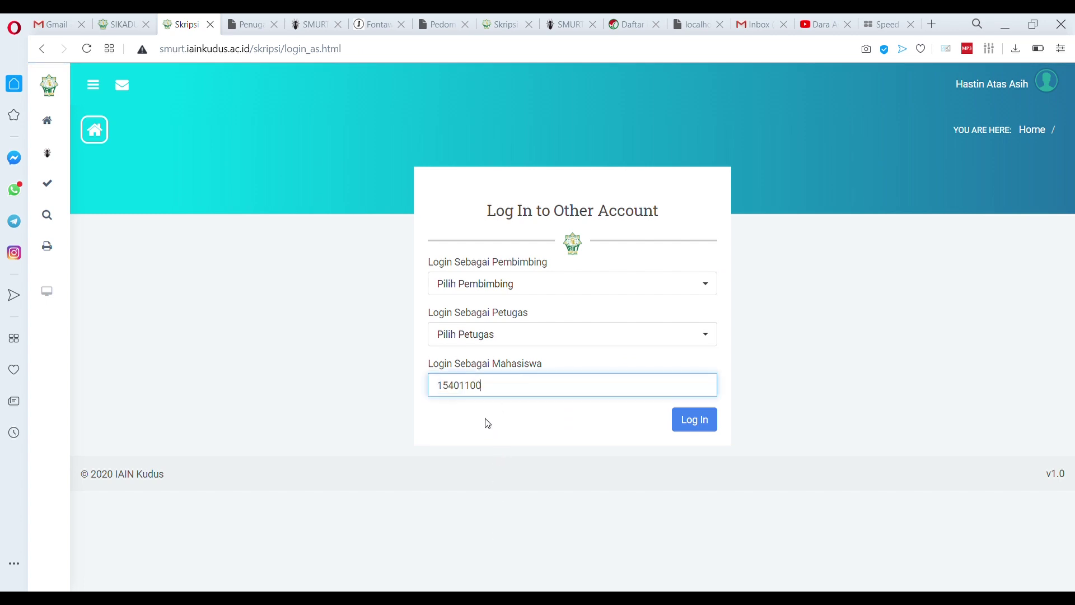
click(694, 425)
In Progres Proposal, review the Penetapan Pembimbing letter number and both assigned supervisors
mouse_move(56, 191)
click(91, 214)
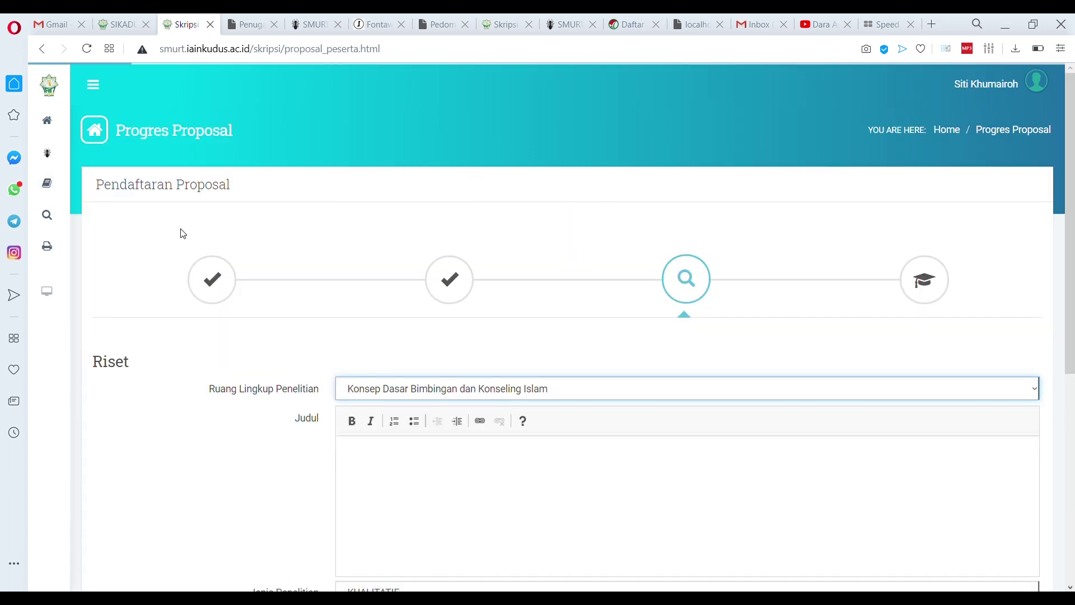
click(441, 294)
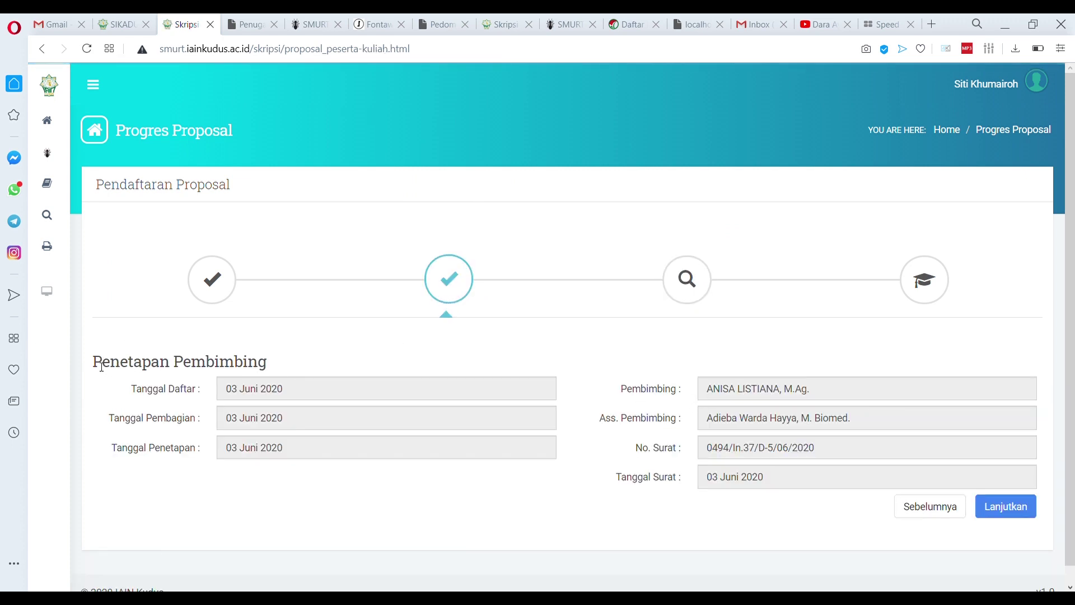
drag(101, 367, 283, 377)
click(722, 453)
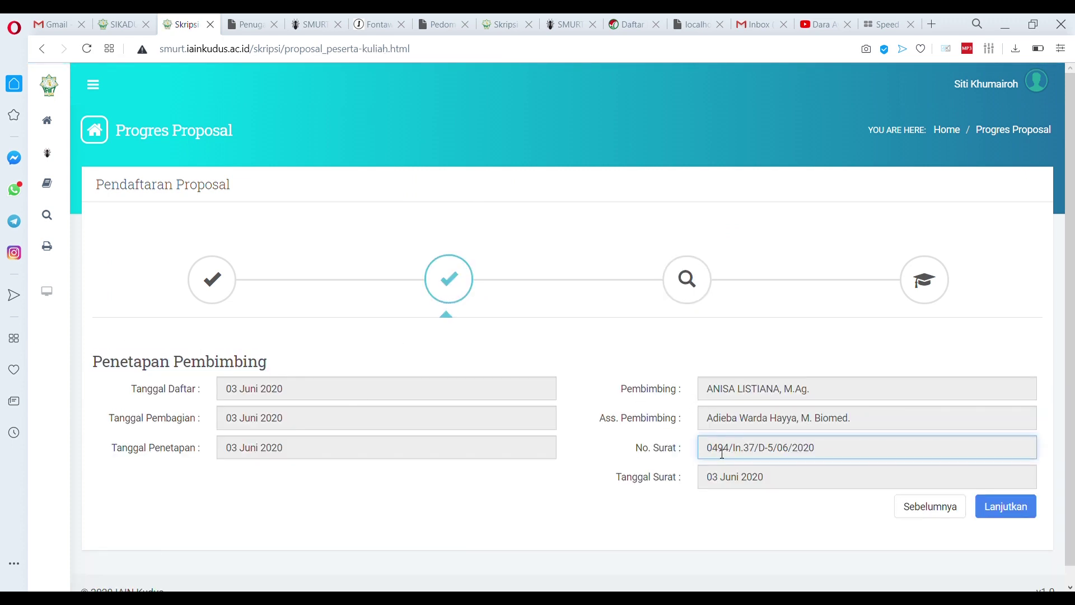
click(712, 399)
click(709, 423)
click(716, 461)
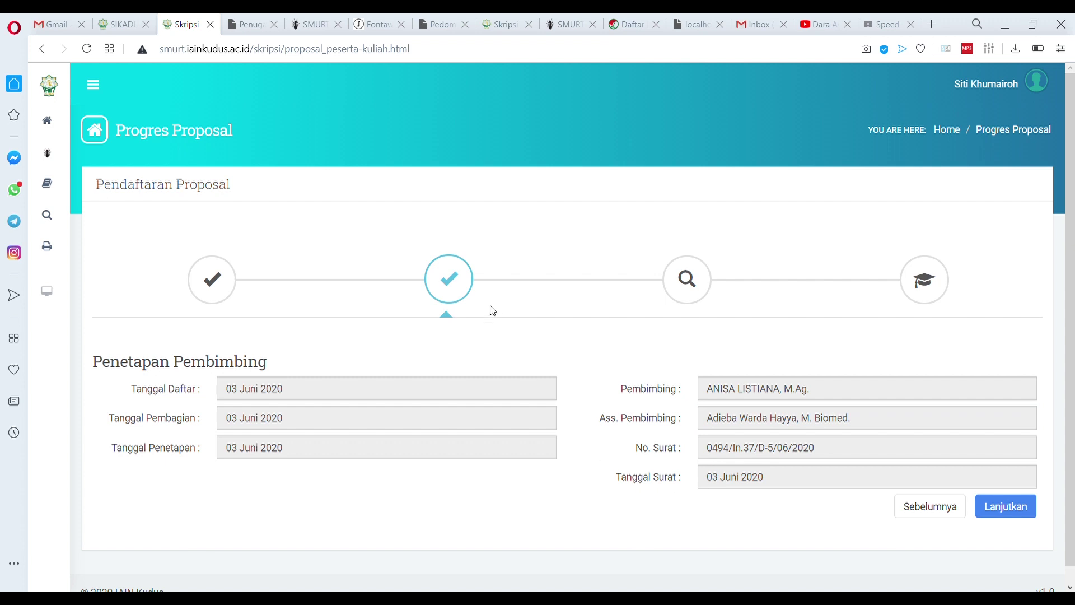
Continue to the research step and paste the weaving-craft empowerment title into Judul
click(1012, 515)
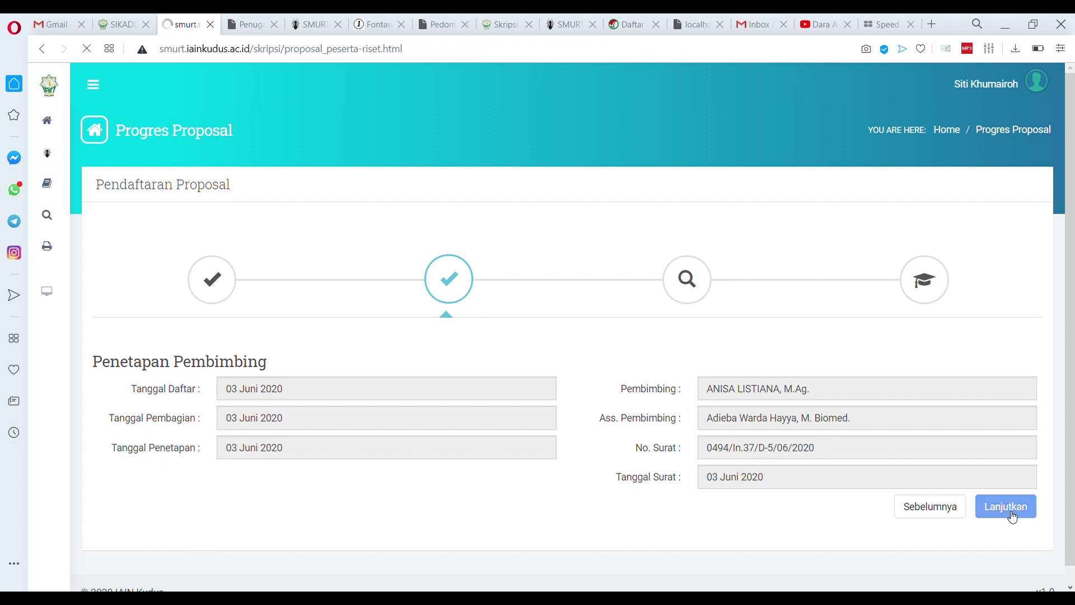
scroll(484, 375, down, 4)
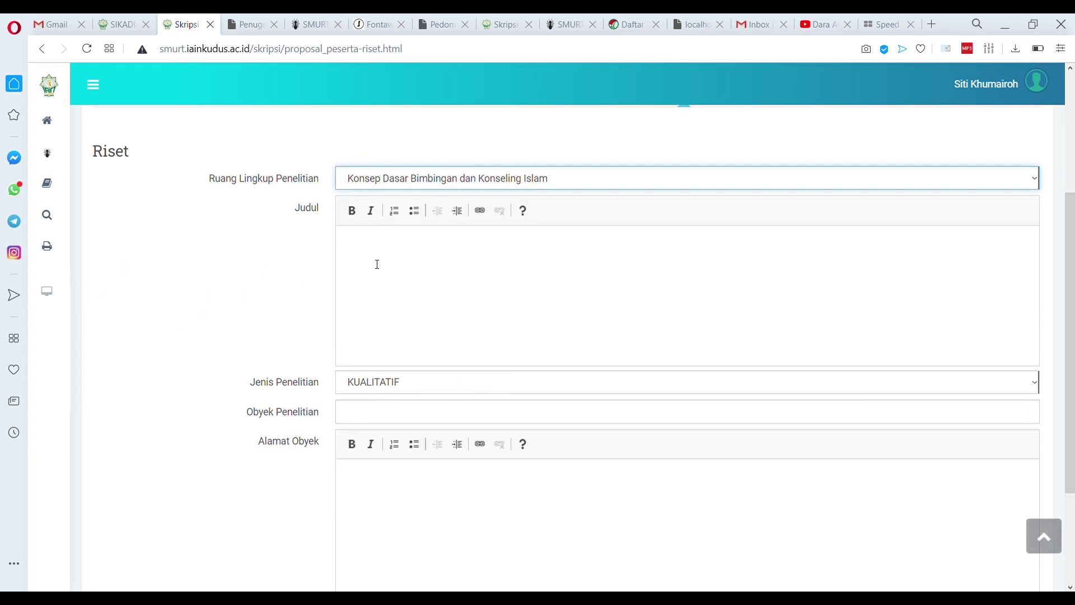
click(365, 247)
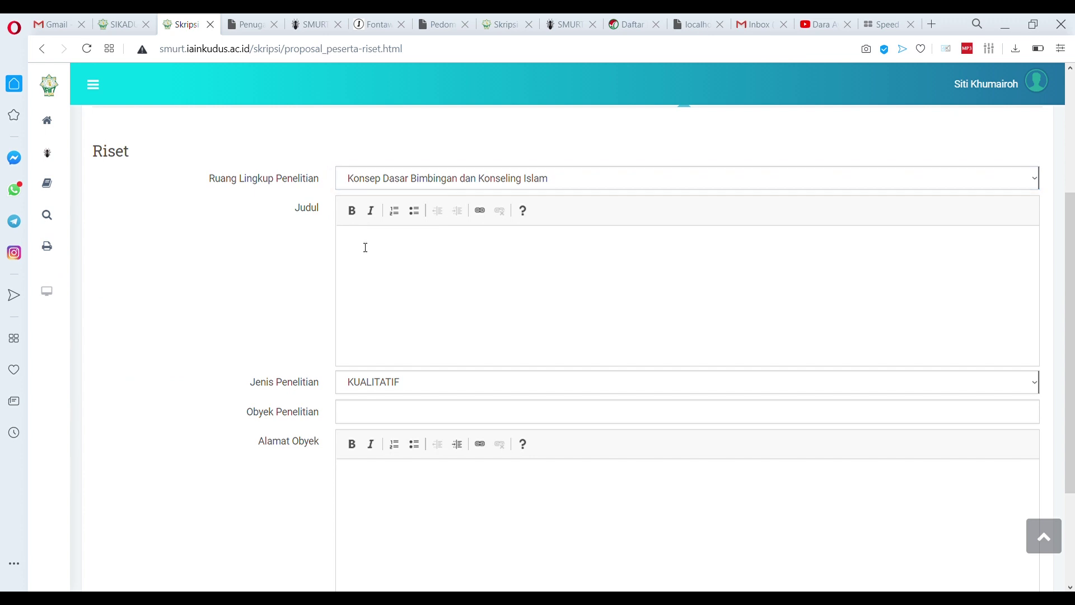
text(PEMBERDAYAAN MASYARAKAT ISLAM MELALUI KERAJINAN ANYAMAN DALAM MENINGKATKAN EKONOMI MASYARAKAT DI DESA JEPANG, KECAMATAN MEJOBO KABUPATEN KUDUS)
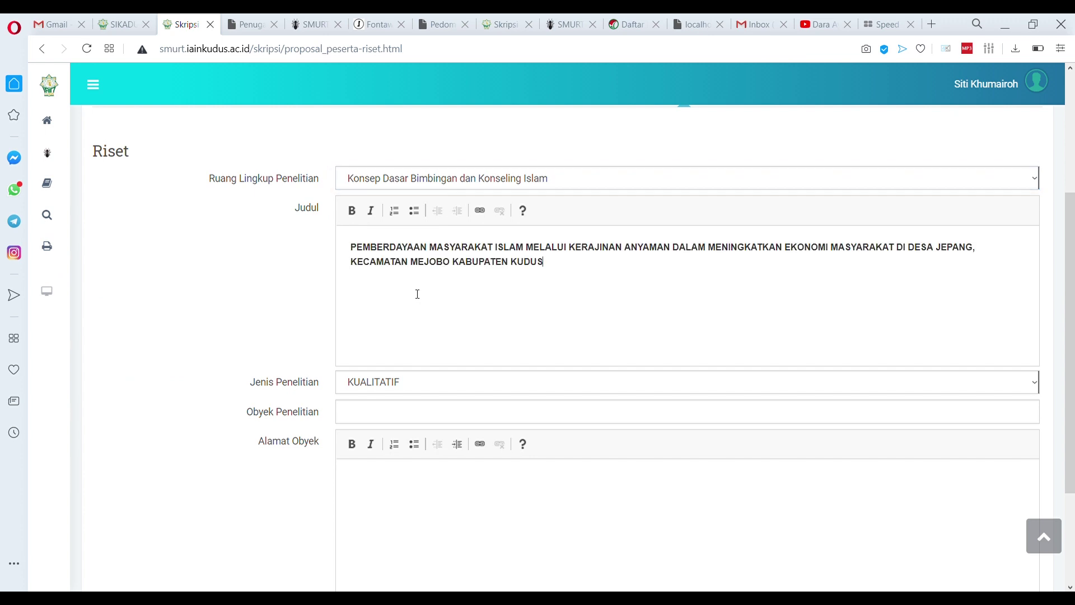
click(356, 248)
Set Obyek Penelitian to DESA JEPANG, paste its village/district/regency address, and save
click(384, 417)
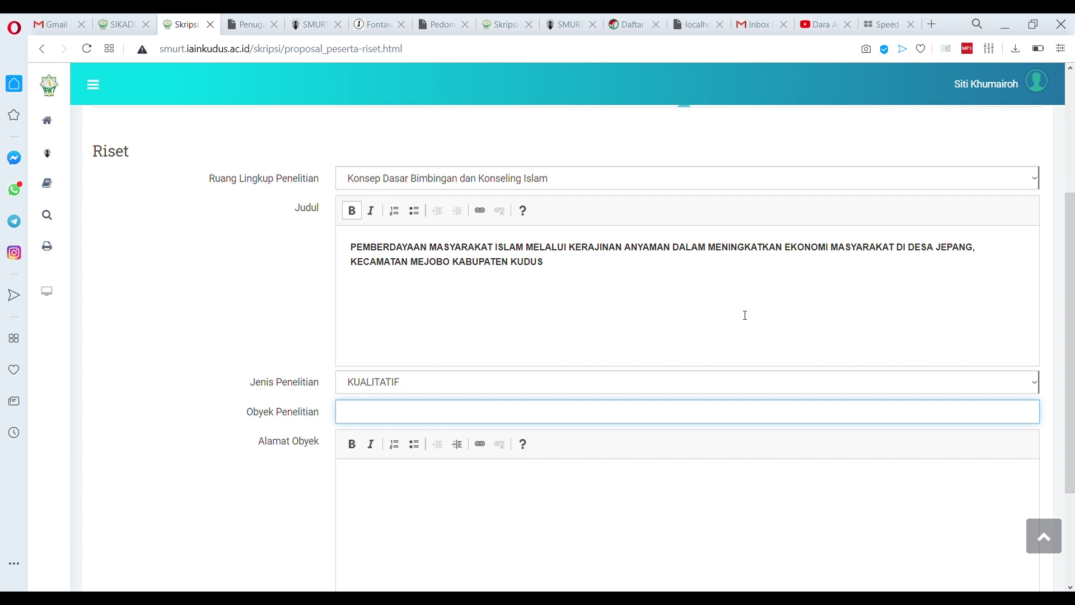
text(DESA JEPANG)
key(Tab)
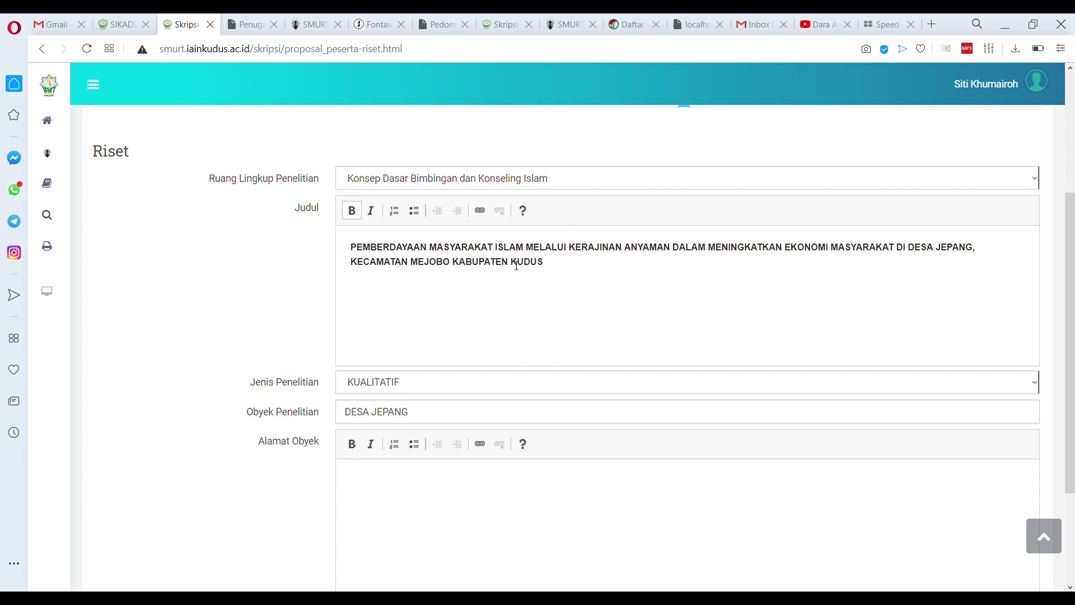
shift+click(552, 262)
key(ctrl+c)
click(498, 528)
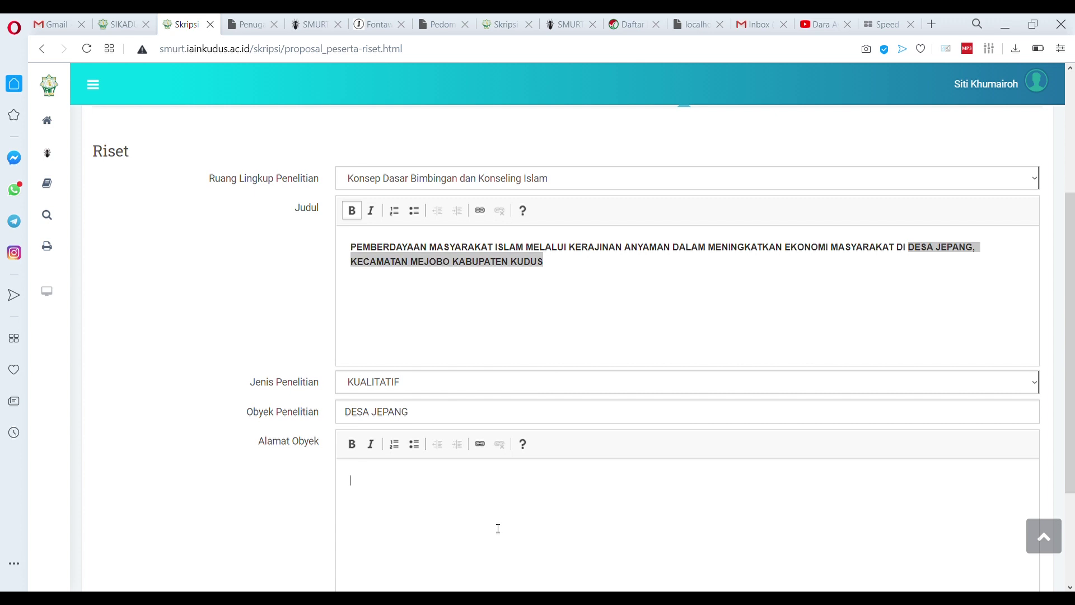
key(ctrl+v)
scroll(394, 477, down, 3)
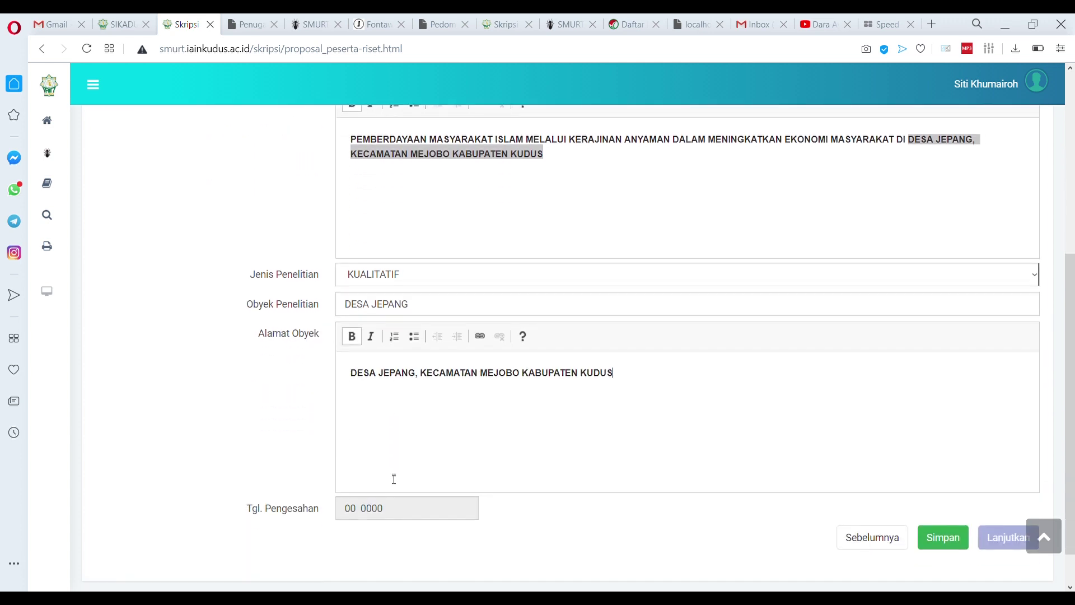
click(957, 496)
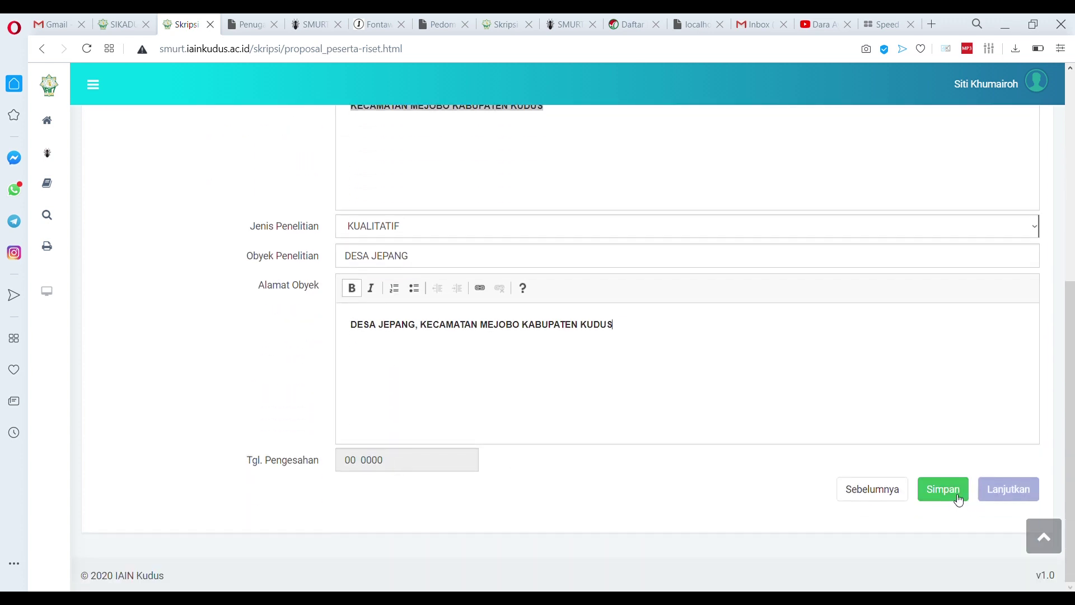
scroll(576, 416, down, 6)
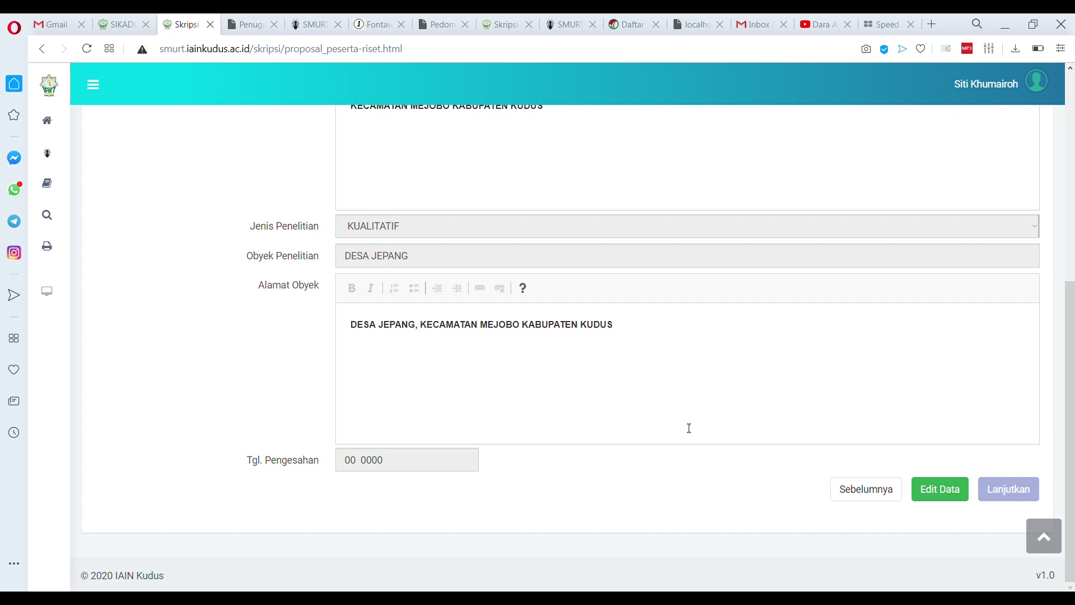
scroll(686, 427, up, 4)
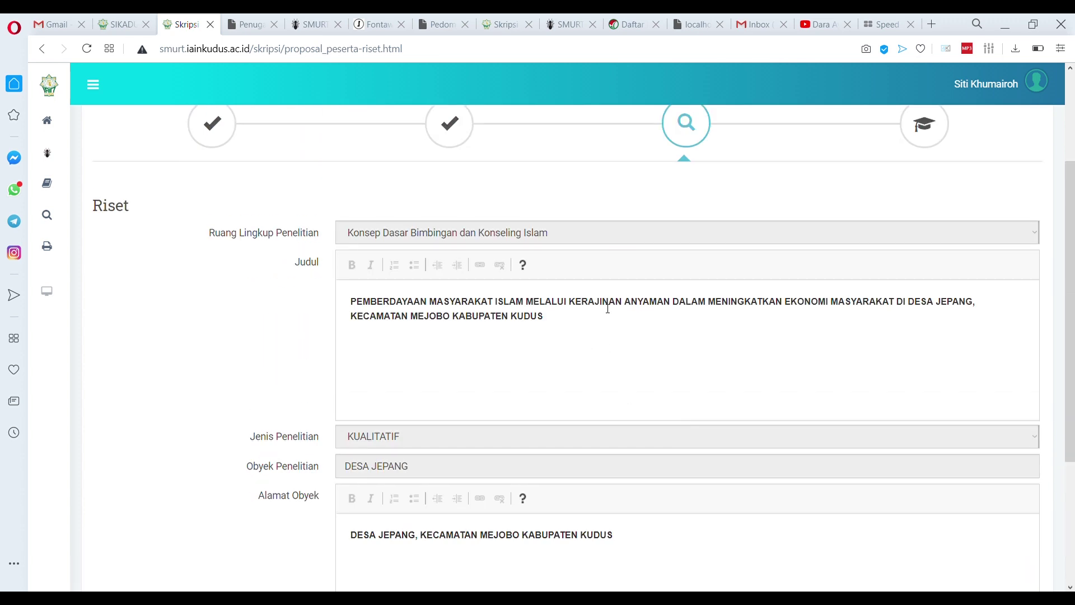
scroll(630, 287, up, 1)
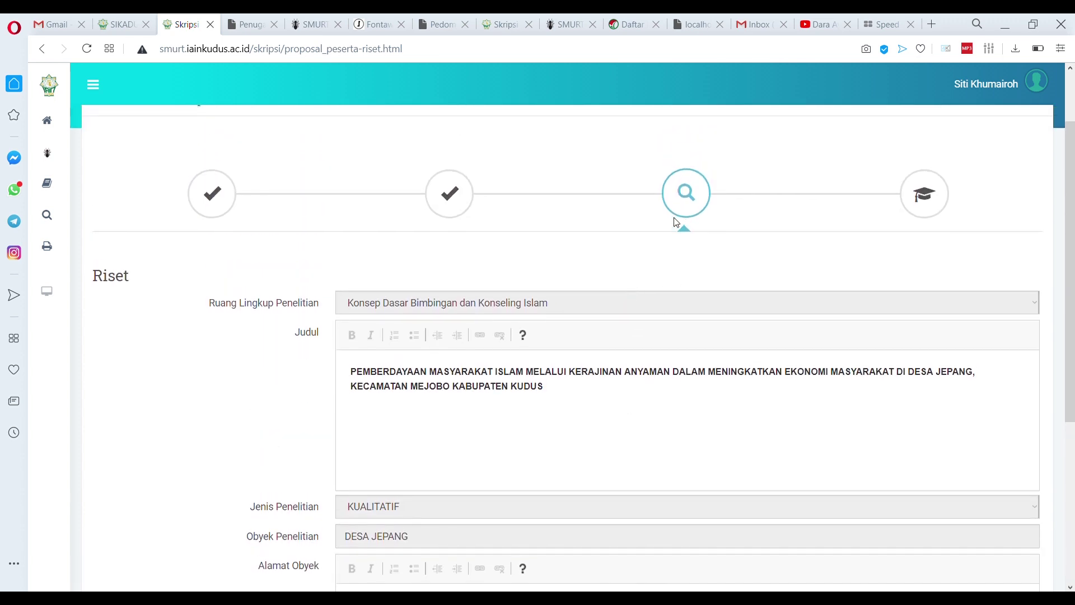
scroll(618, 339, down, 4)
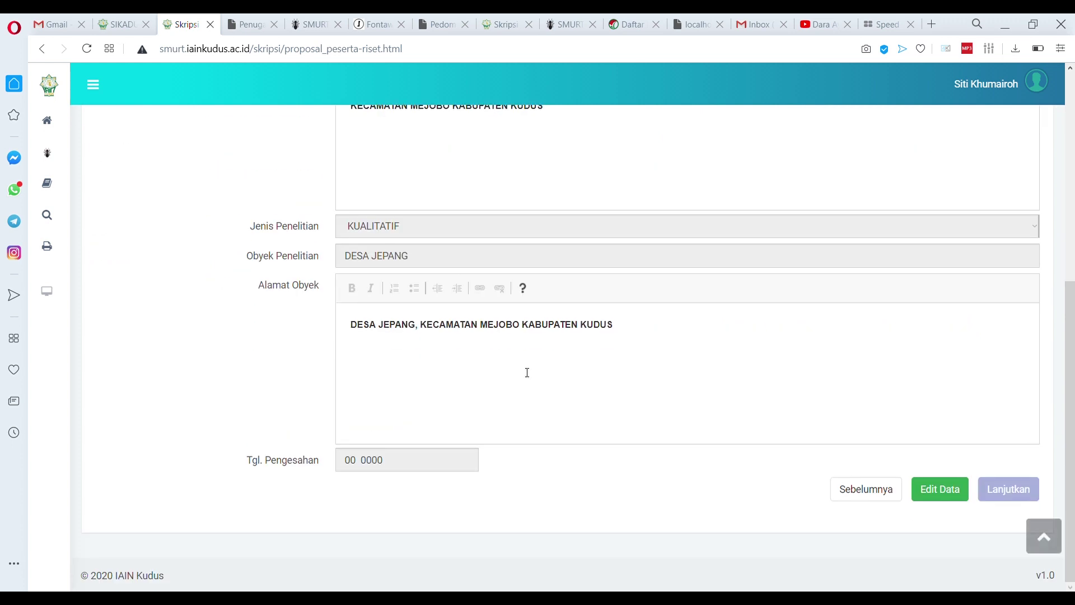
Start a new proposal guidance entry and paste the Google Docs link
mouse_move(58, 202)
mouse_move(45, 183)
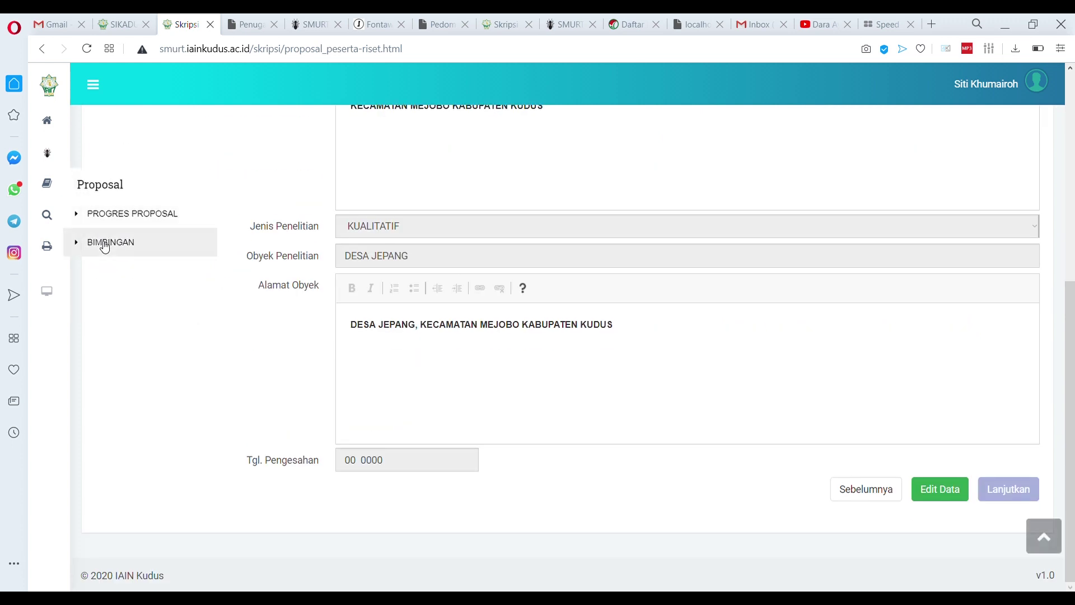
click(104, 243)
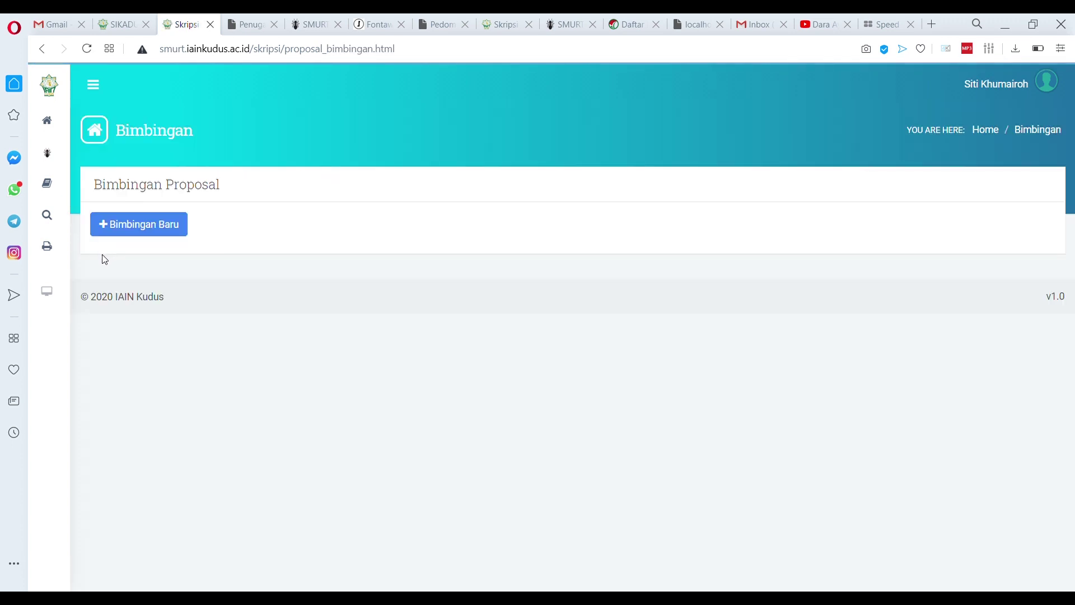
click(143, 232)
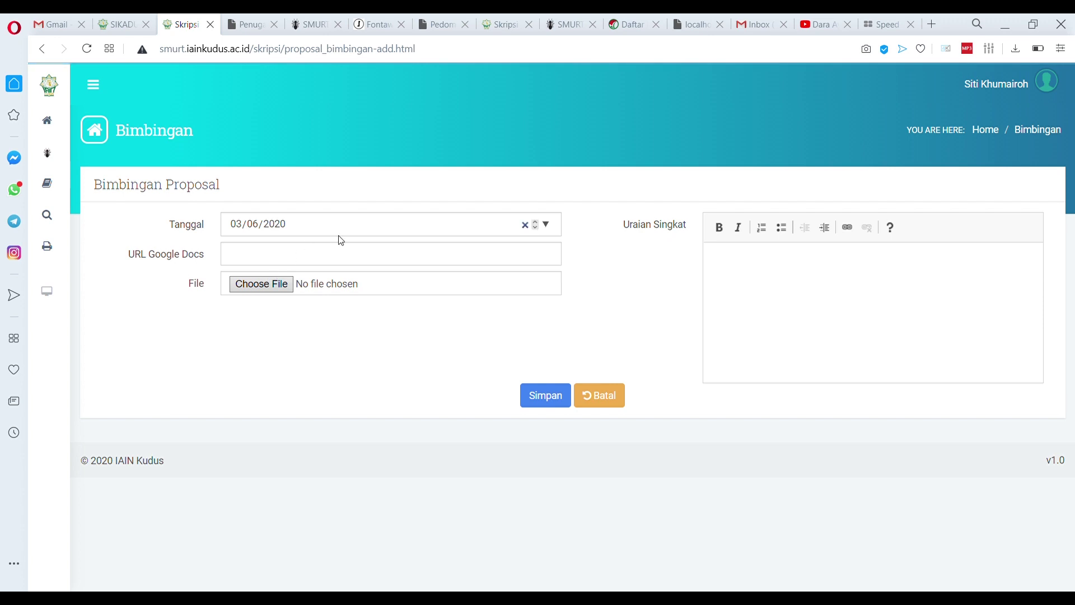
click(274, 259)
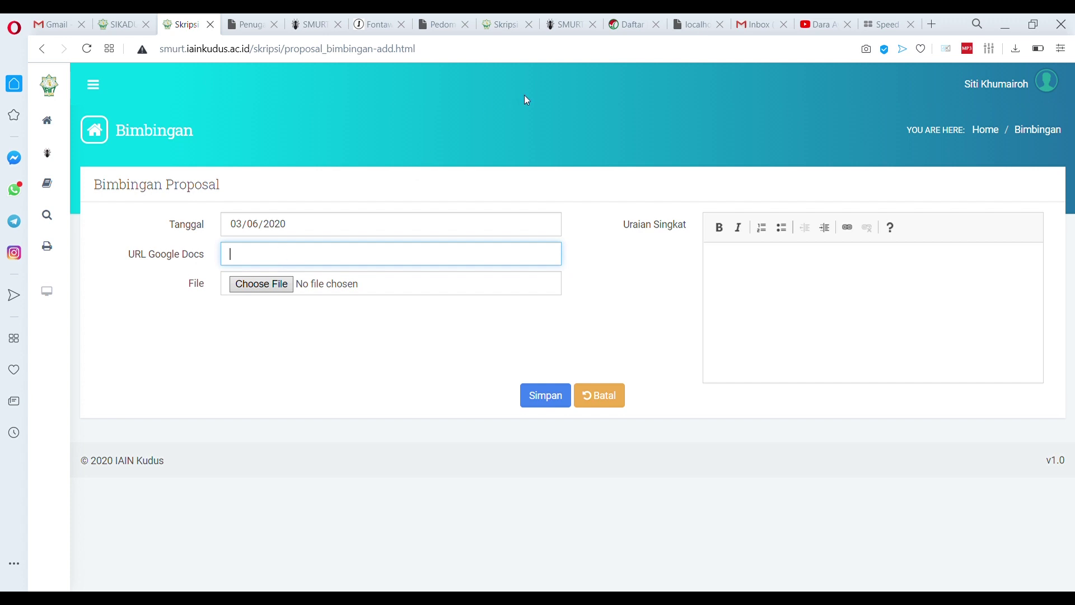
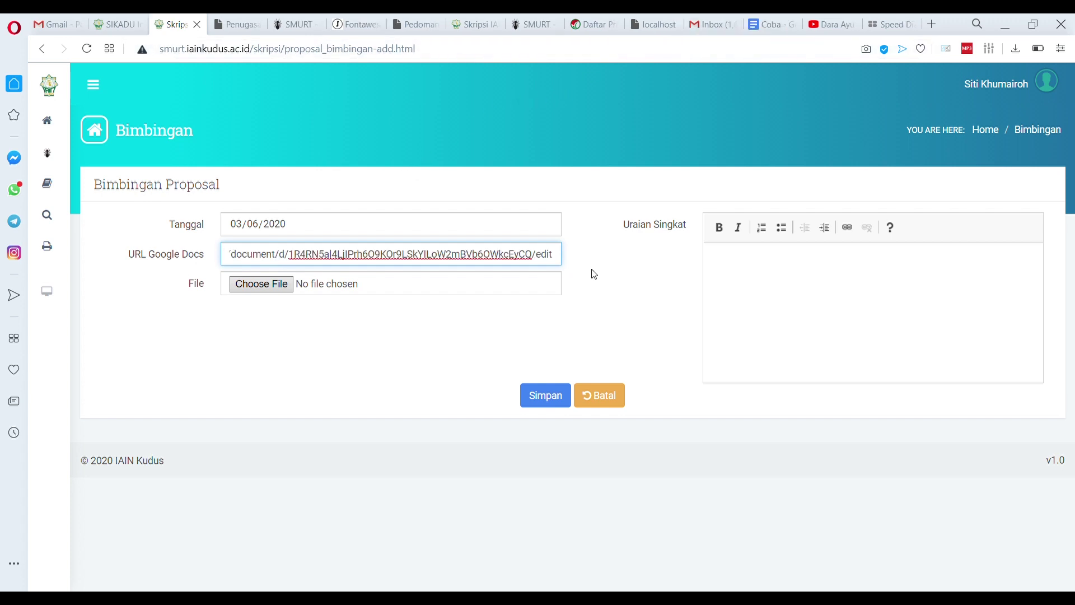
key(Home)
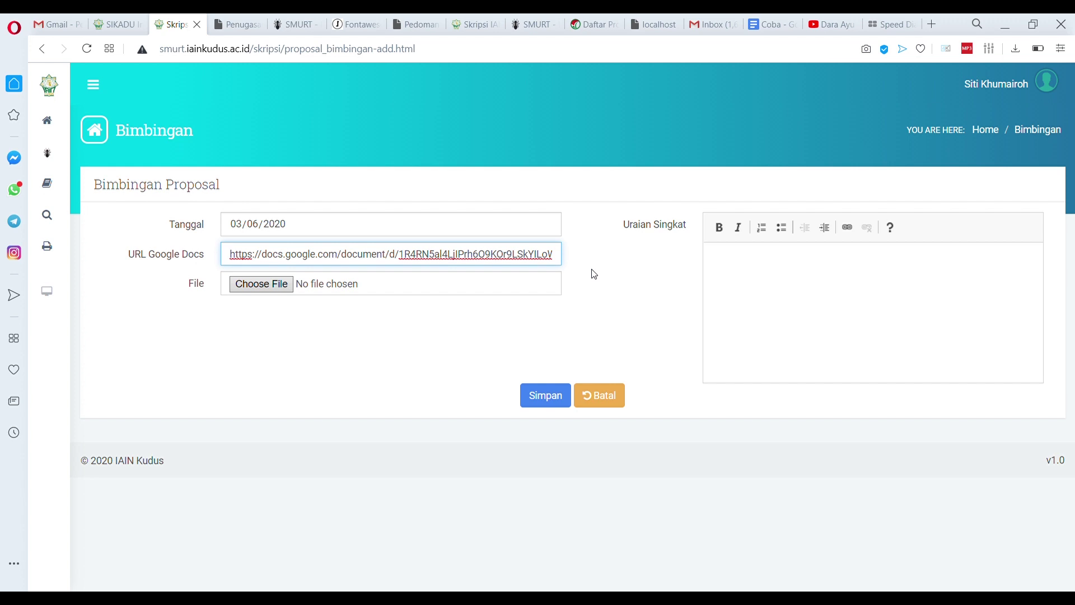
key(ctrl+shift+Right)
key(ctrl+shift+Right)
key(ctrl+shift+Right)
key(ctrl+shift+Right)
key(ctrl+shift+Right)
key(ctrl+shift+Right)
key(ctrl+shift+Right)
key(ctrl+shift+Right)
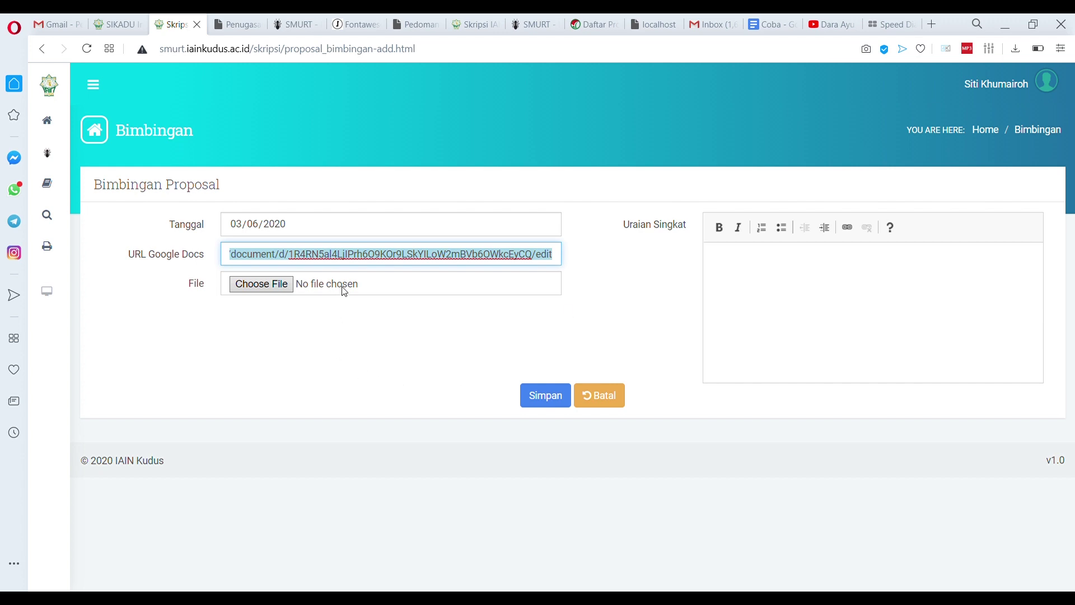
Attach CONTOH PROPOSAL.docx, describe it as 'Mohon di cek pengajuan judul proposal', and submit
click(285, 289)
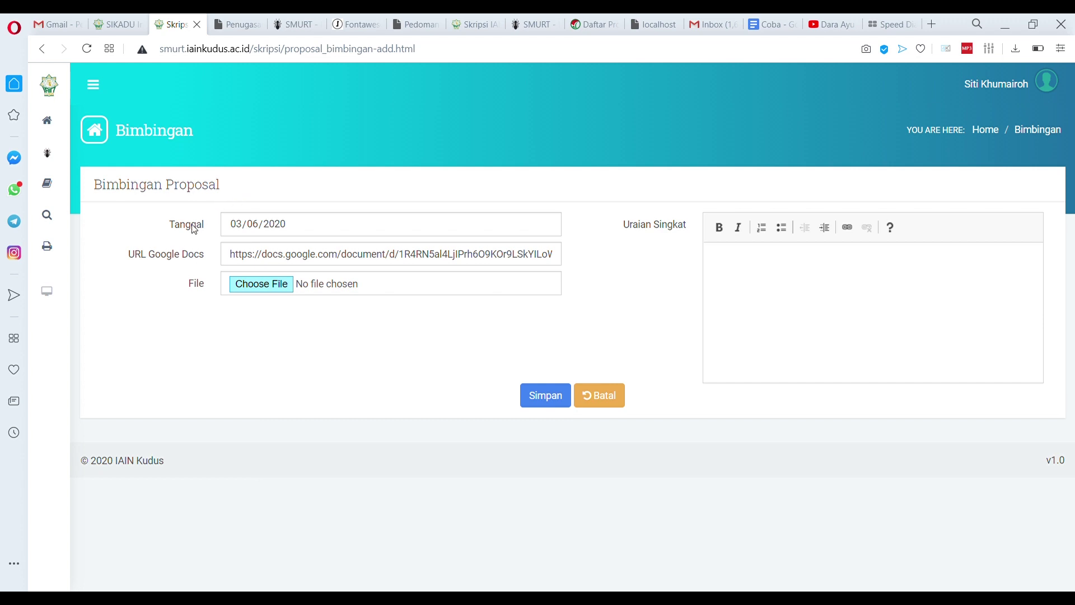
key(Return)
click(860, 297)
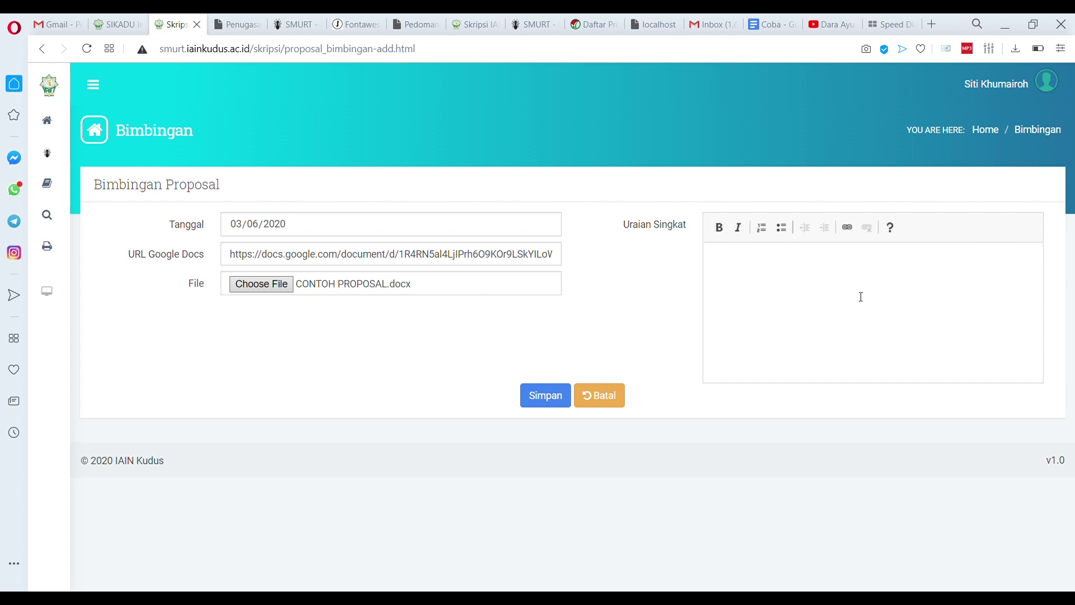
text(mOHON DI CE)
key(ctrl+shift+Left)
key(ctrl+shift+Left)
key(ctrl+shift+Left)
text(Mohon di cek pengajuan judul proposal)
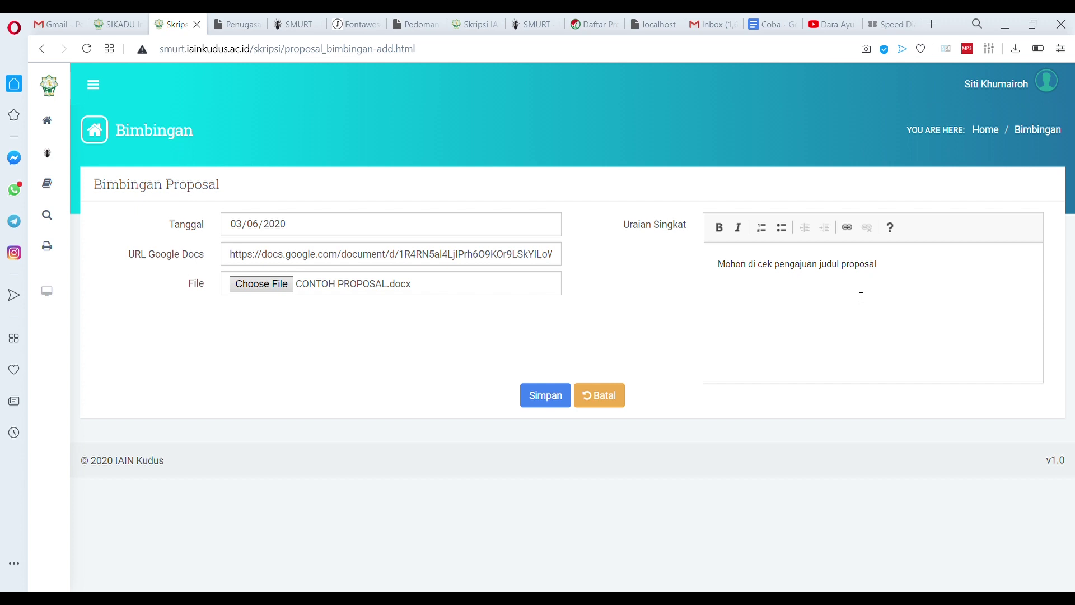
click(541, 398)
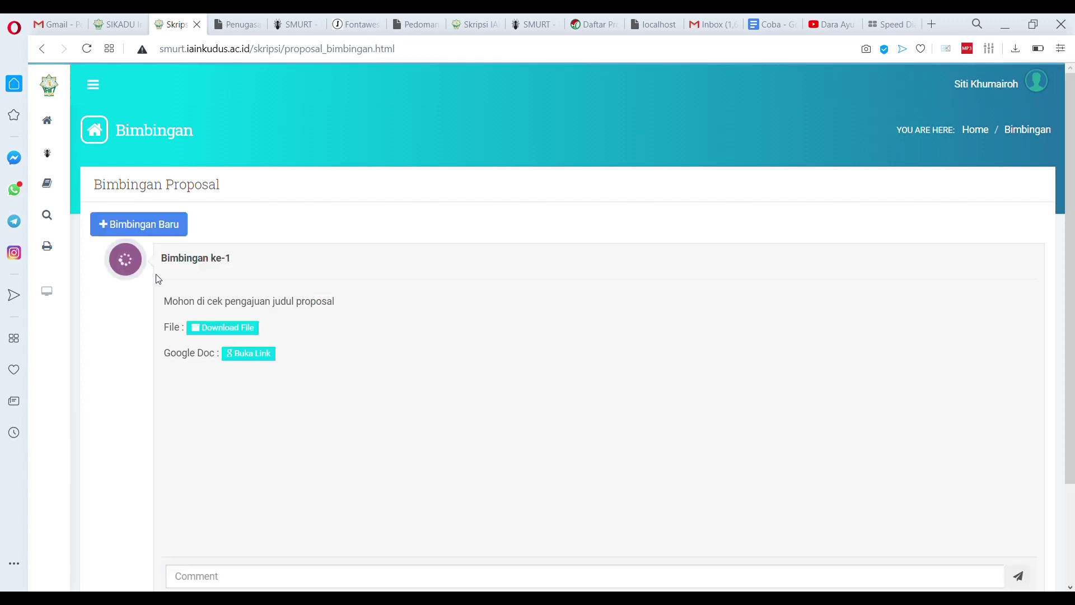
scroll(154, 268, down, 3)
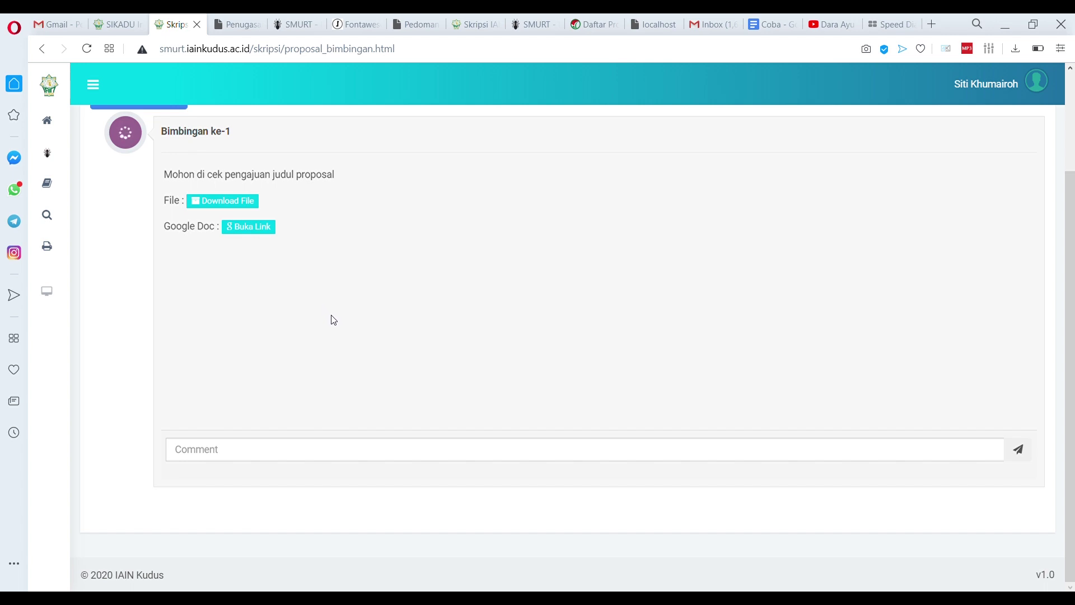
scroll(418, 295, up, 3)
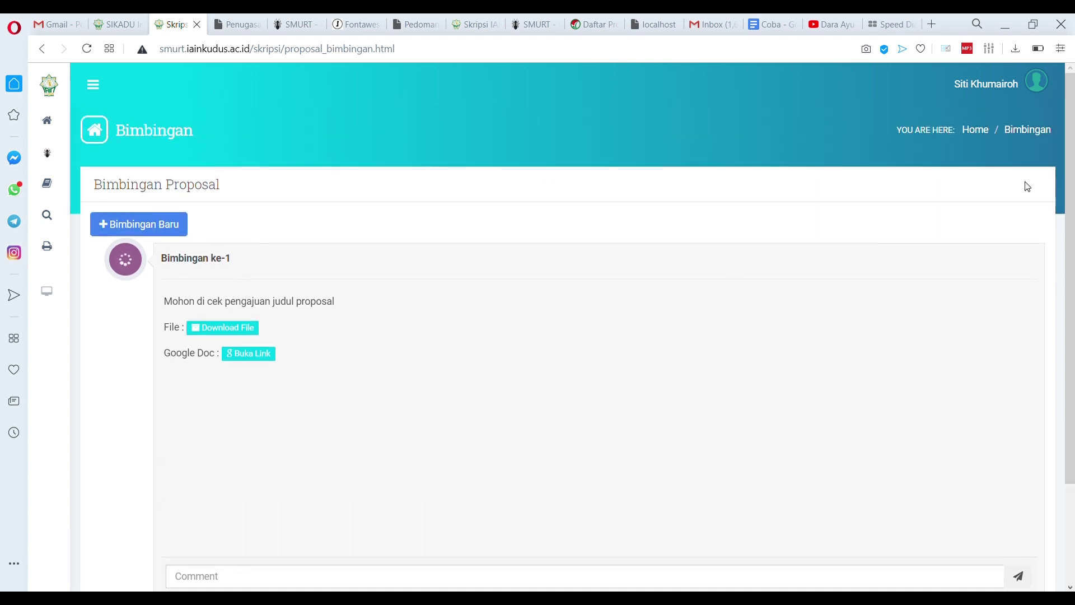
Log in as the supervisor found by name search in Pilih Pembimbing
click(1036, 84)
click(1027, 131)
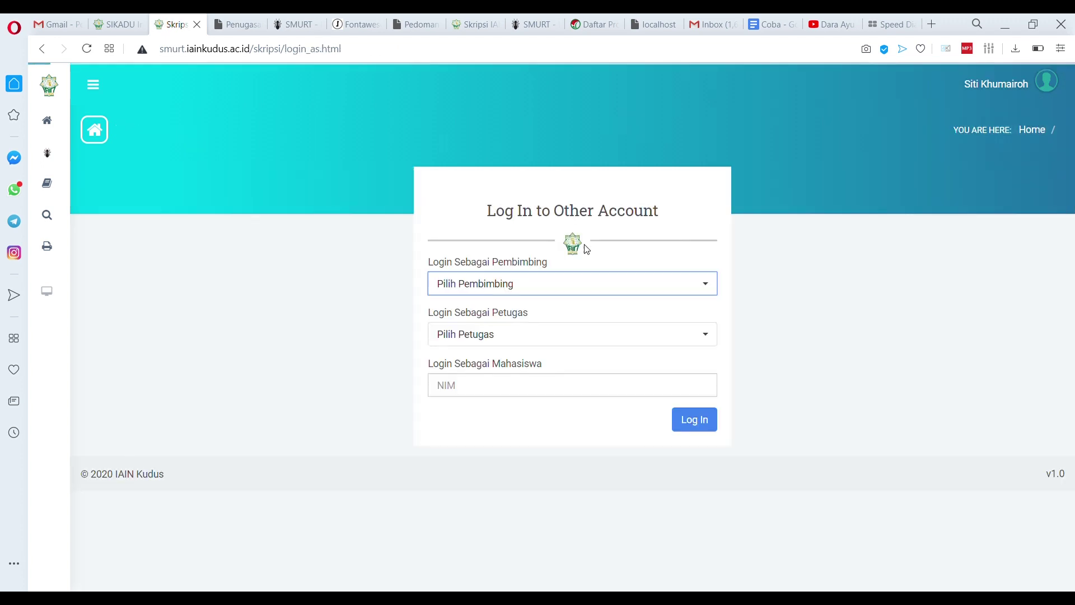
click(521, 284)
text(anis)
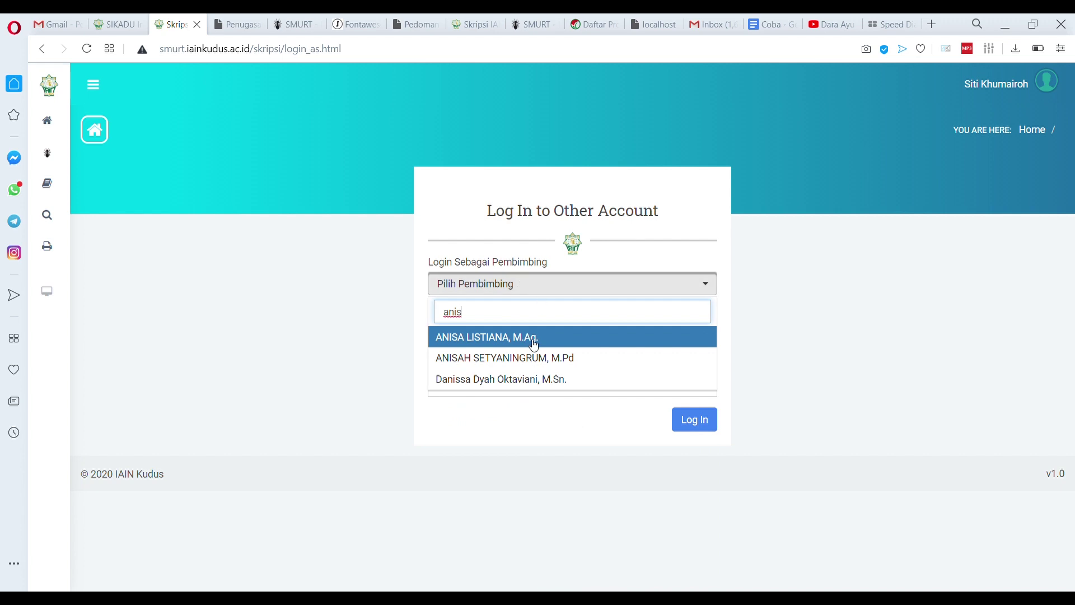
click(534, 337)
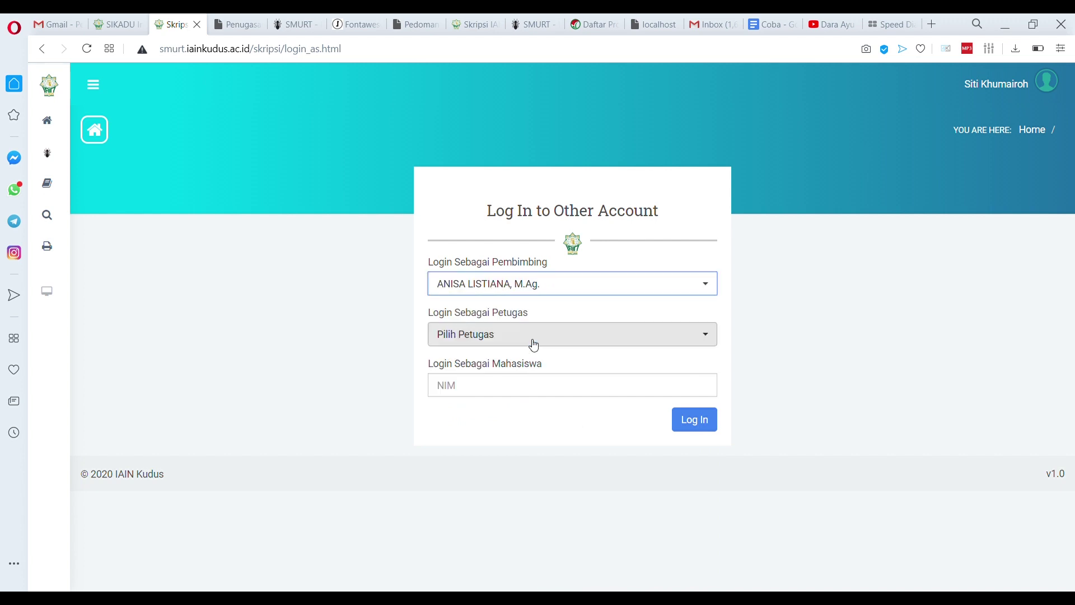
click(701, 422)
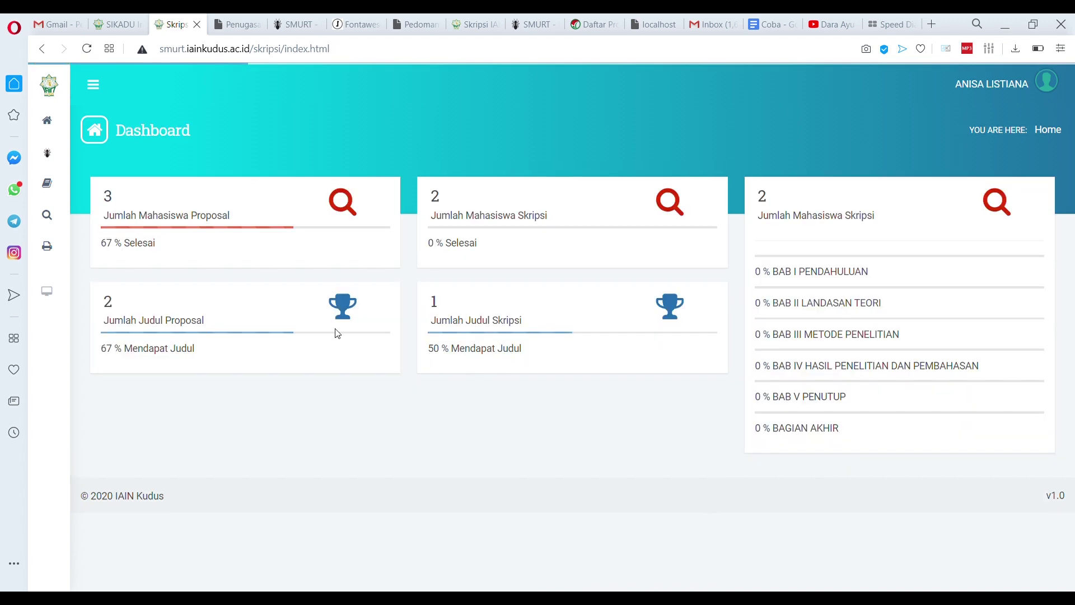
Open Proposal > Bimbingan and select the student to view her guidance thread
mouse_move(51, 184)
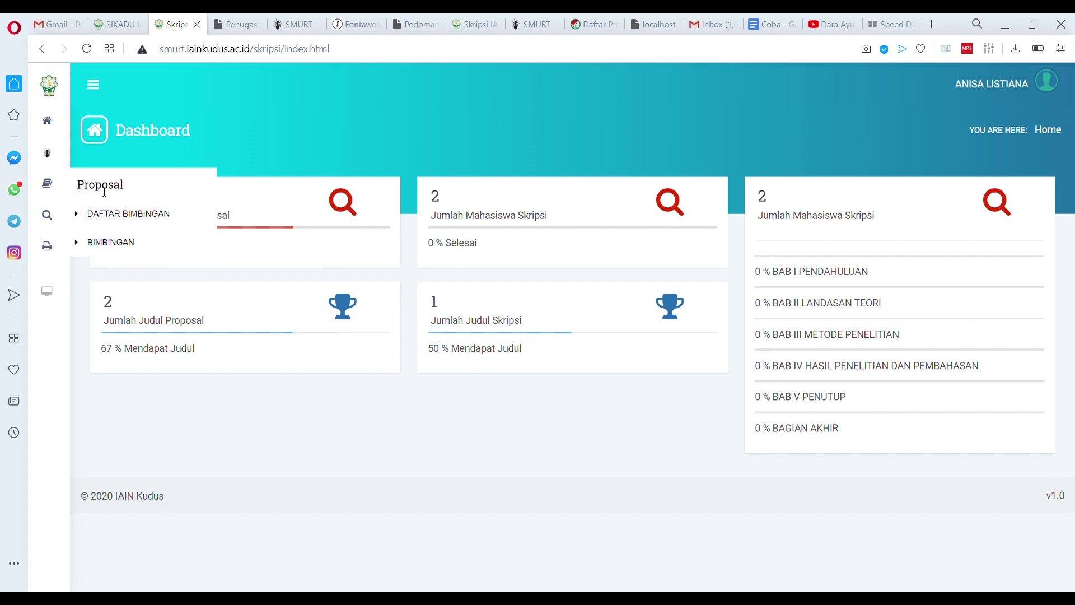
click(110, 214)
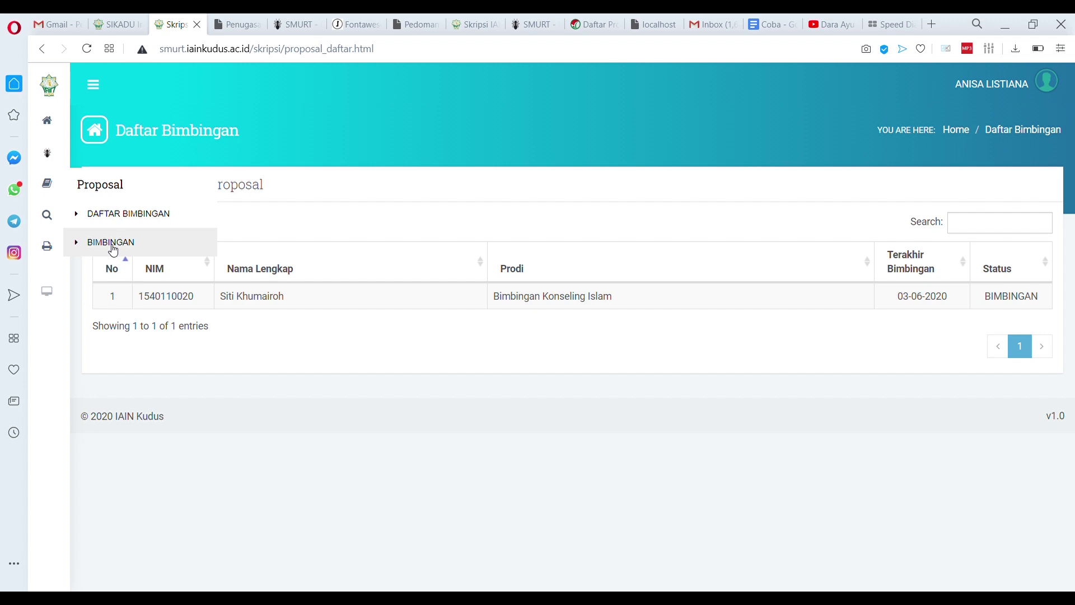
click(114, 246)
click(167, 225)
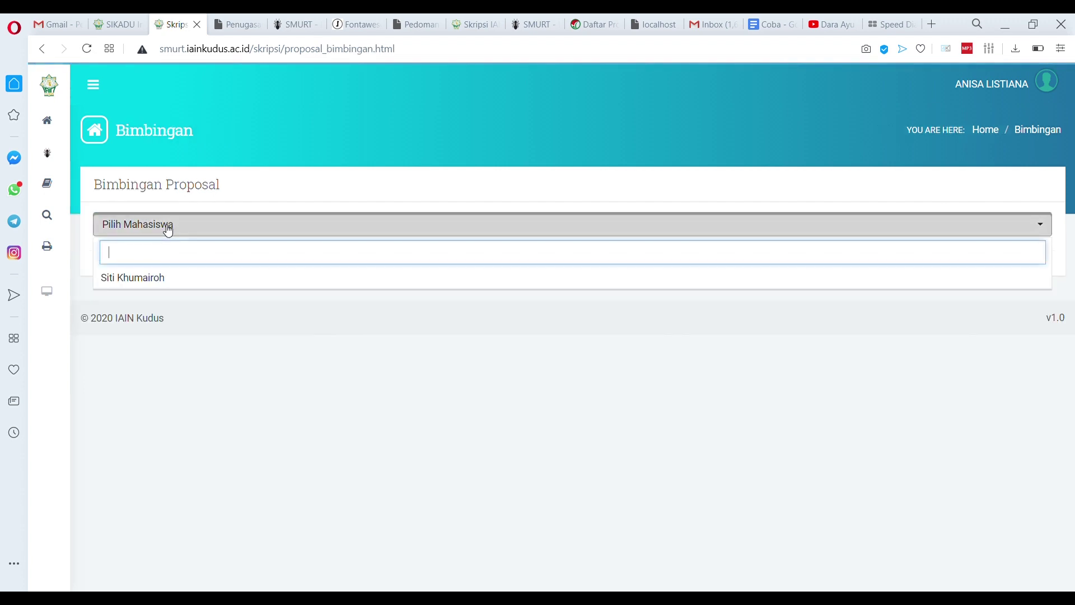
click(163, 280)
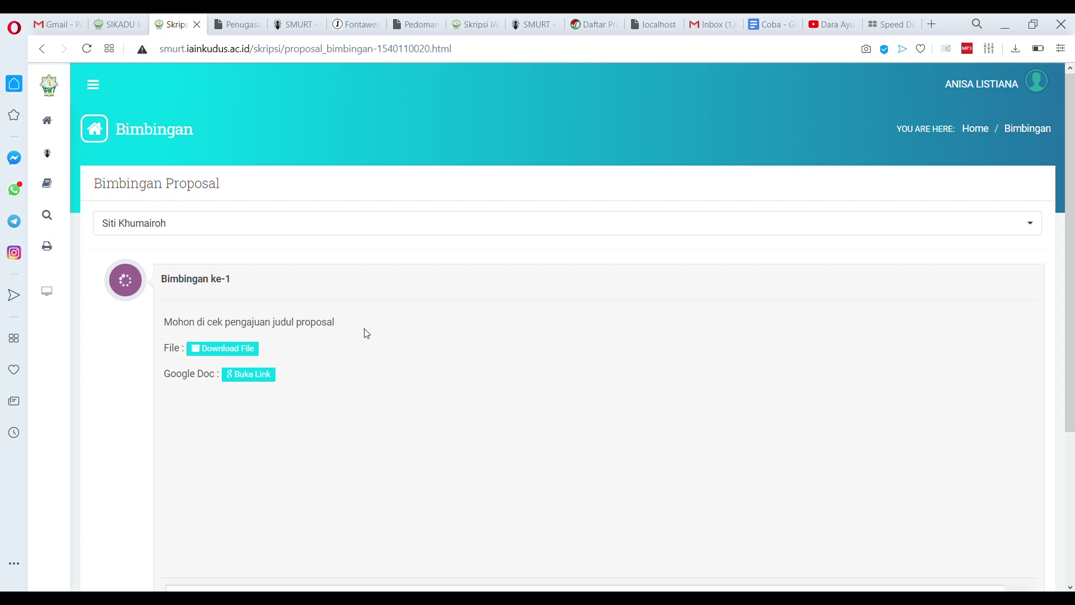
scroll(366, 334, down, 4)
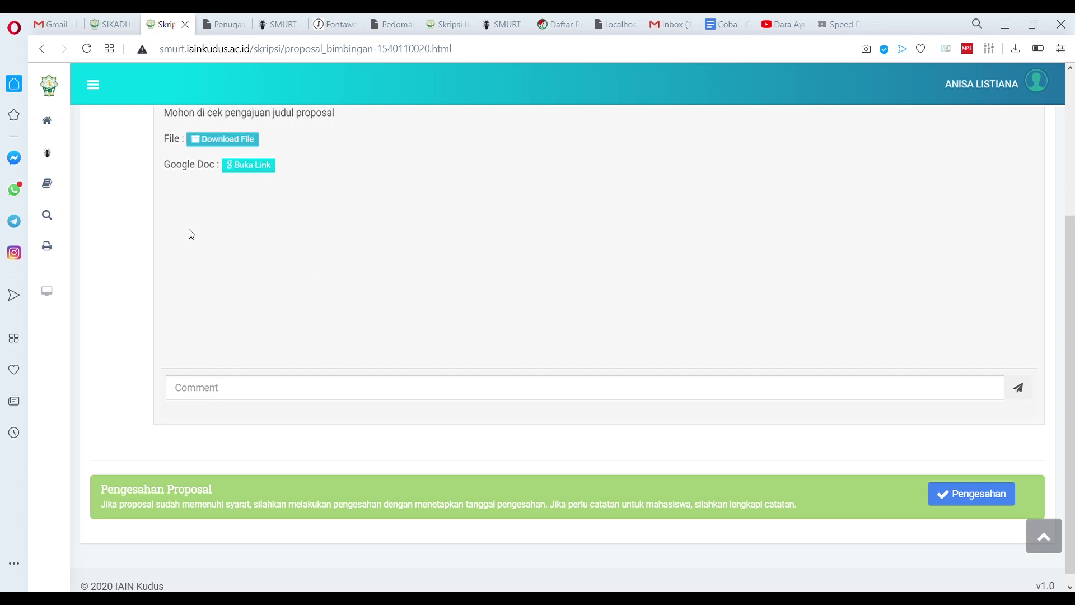
Replace the Coba doc's text with 'Silahkan perbaiki judul, anda mengirimkan file yang salah' and close it
click(247, 170)
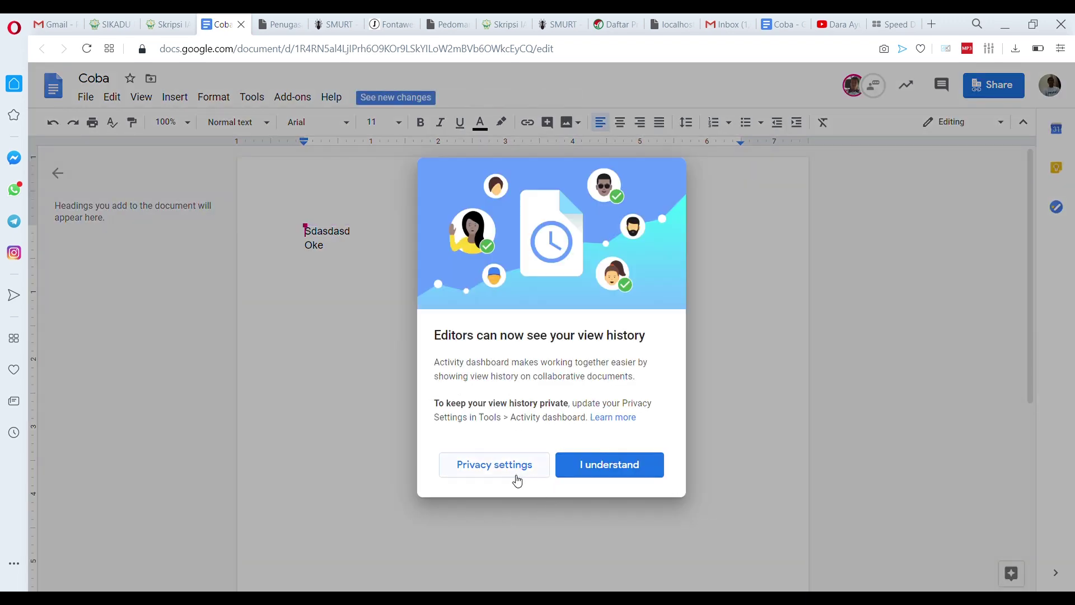
click(591, 468)
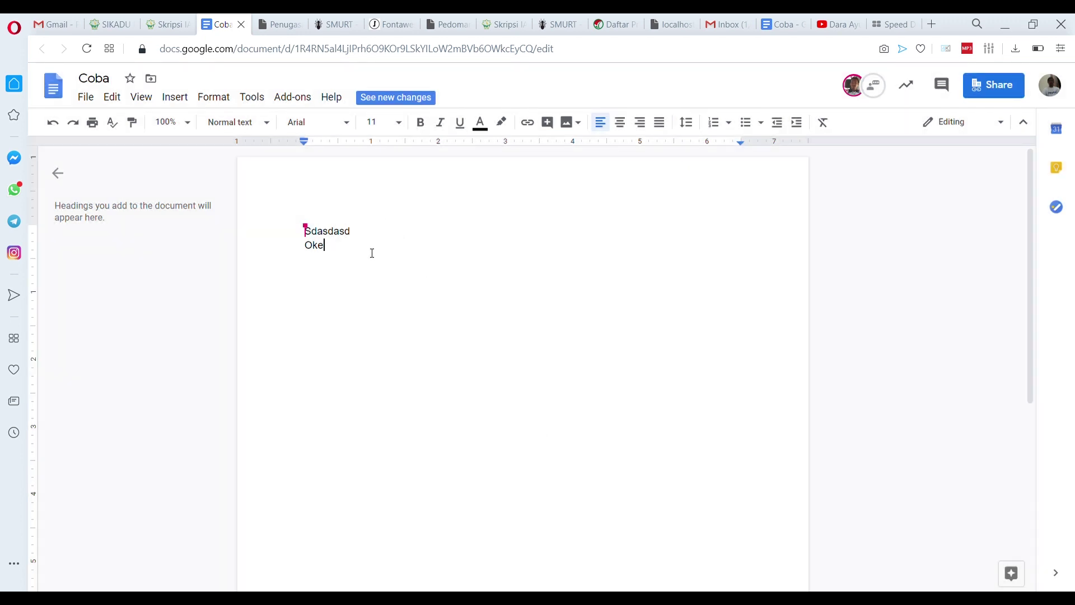
drag(372, 253, 295, 230)
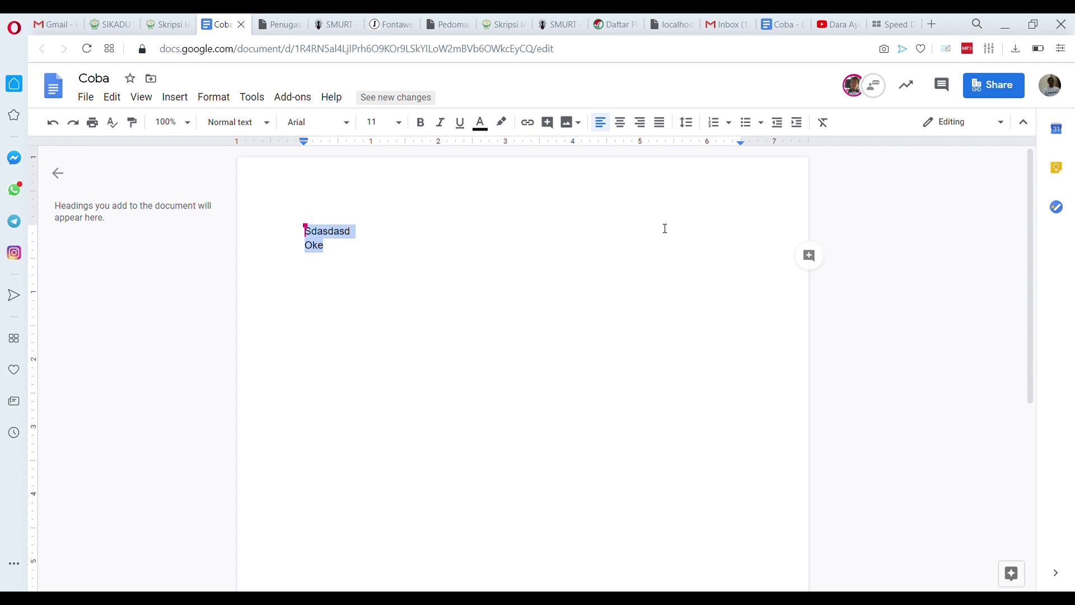
text(Silahkan poerbaiki)
key(Left)
key(Left)
key(Left)
key(Left)
key(Left)
key(Left)
key(Left)
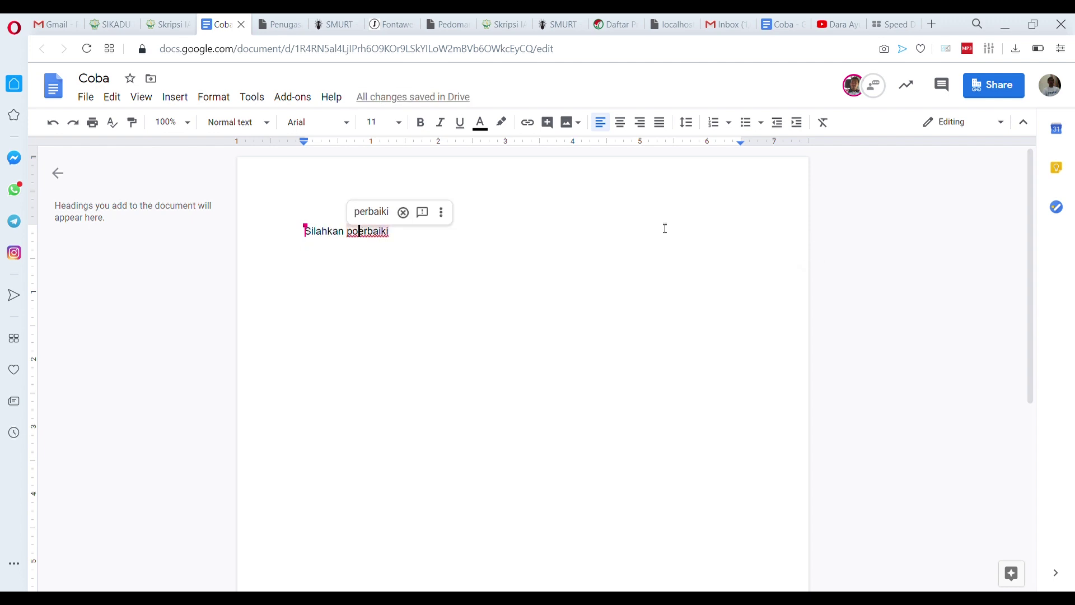
key(BackSpace)
text(jud)
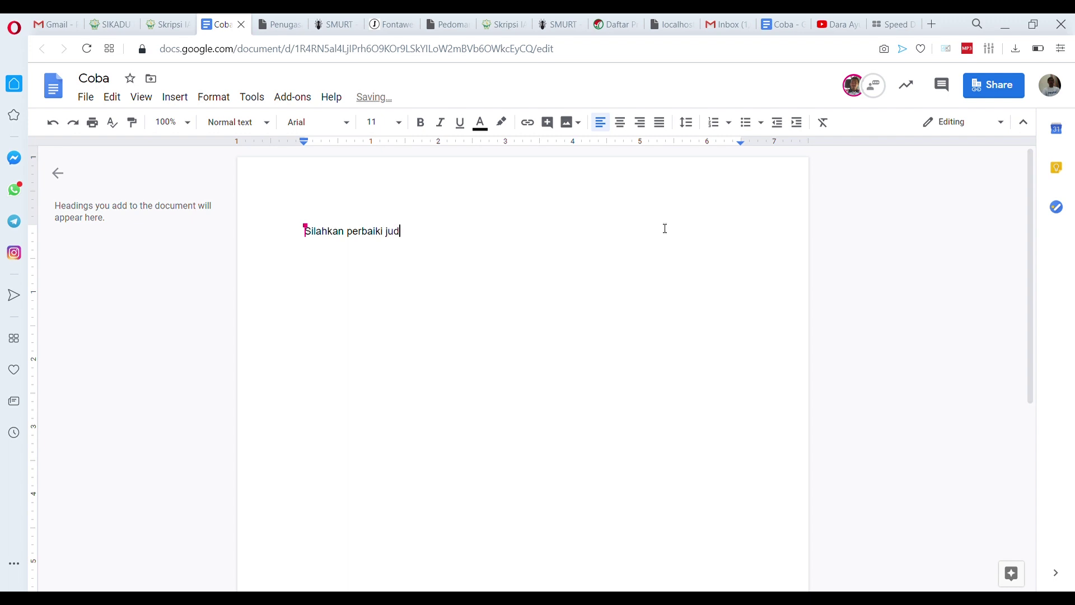
text(ul, anda mengirimkan file yang salah)
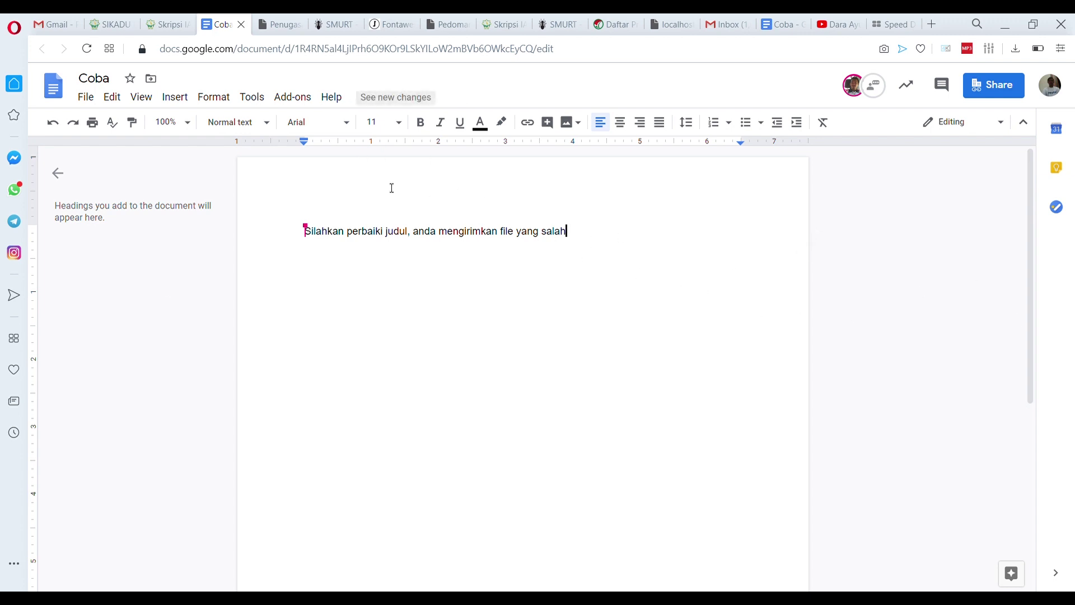
click(241, 25)
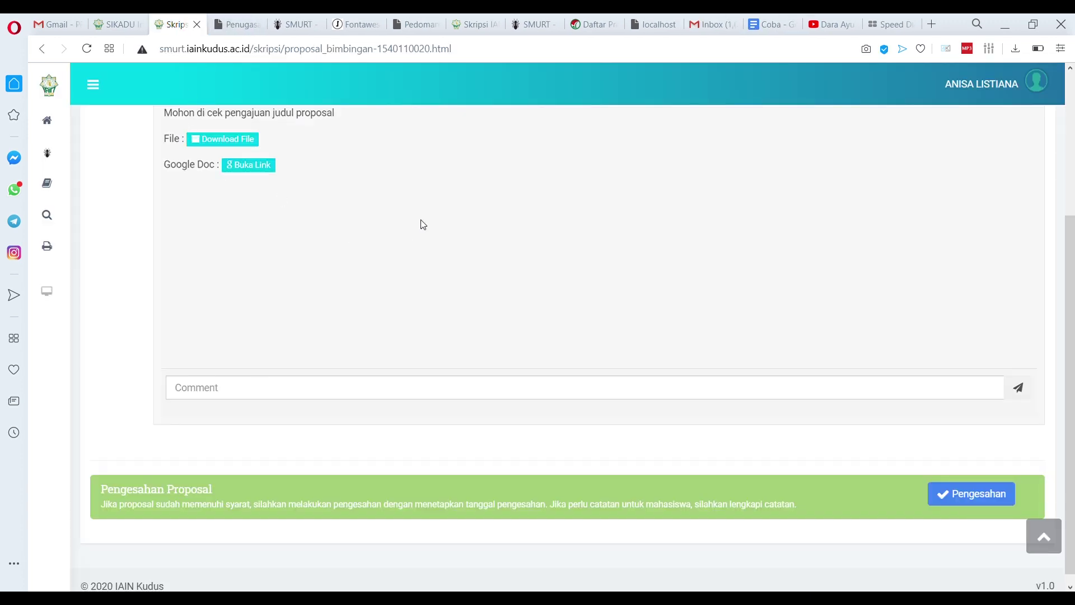
Post 'Silahkan perbaiki file, anda mengirimkan file yang salah' as a comment on Bimbingan ke-1
click(262, 387)
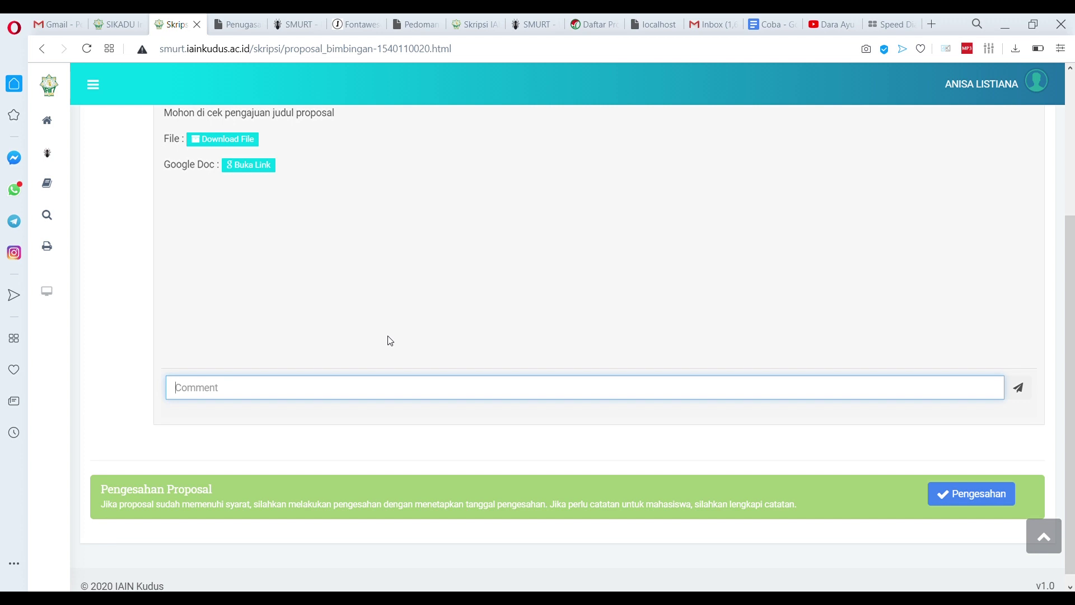
text(Silahkan perbaiki file, anda mengirimkan file yang salah)
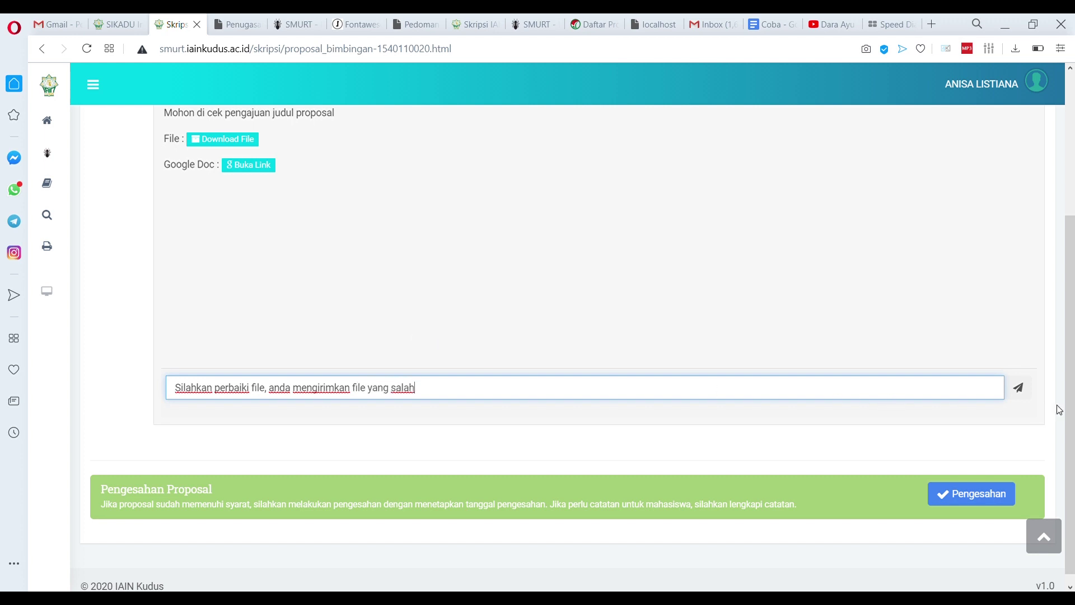
click(1018, 387)
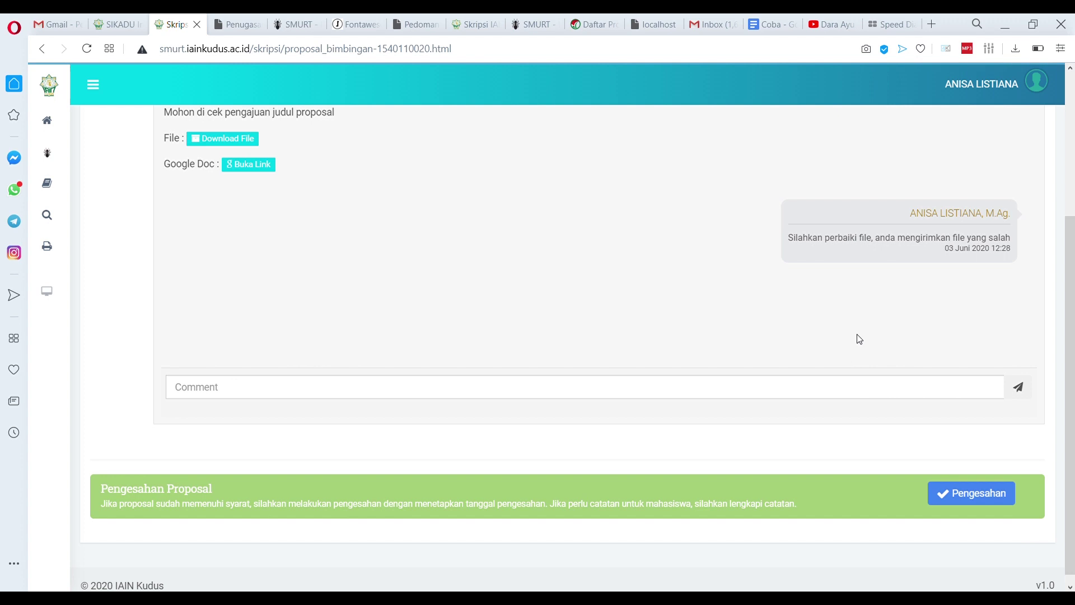
Log back in as the student, correcting the last digits of her student number
scroll(501, 268, up, 3)
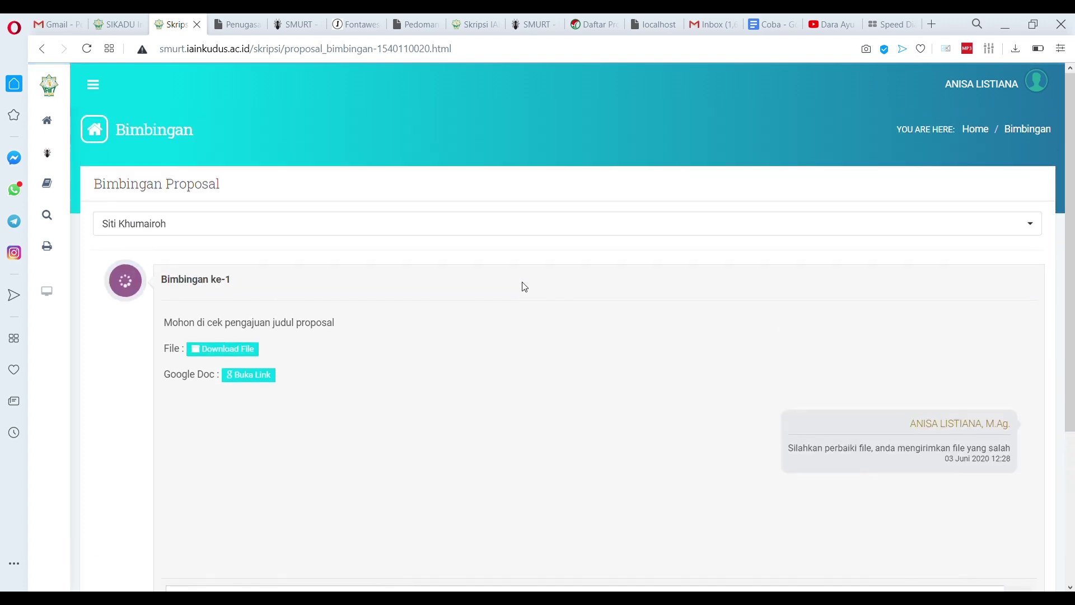
click(1033, 87)
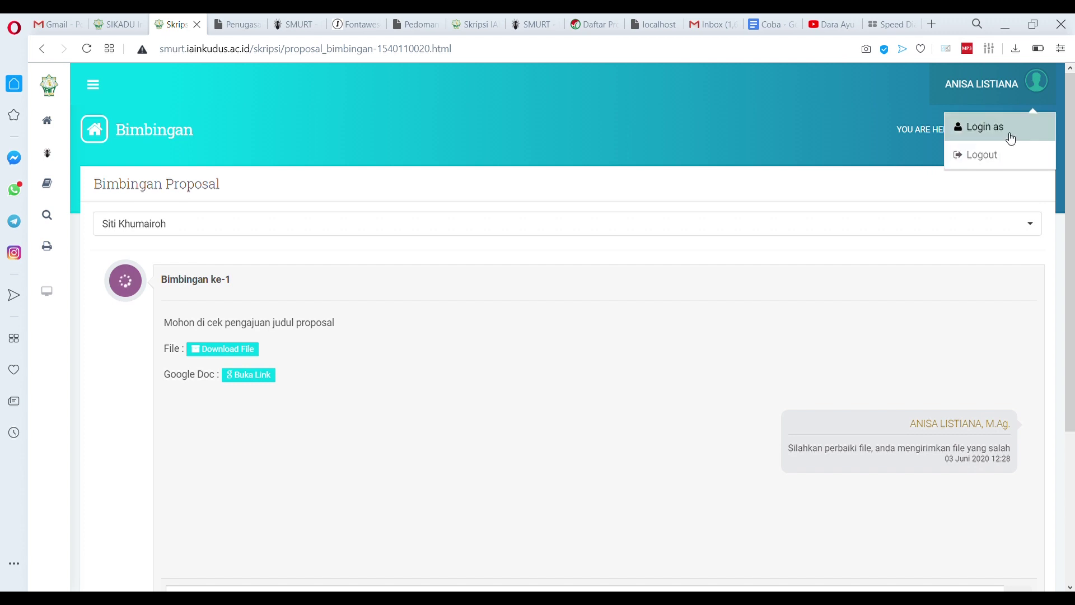
click(1010, 134)
click(521, 389)
click(501, 411)
key(BackSpace)
key(BackSpace)
text(20)
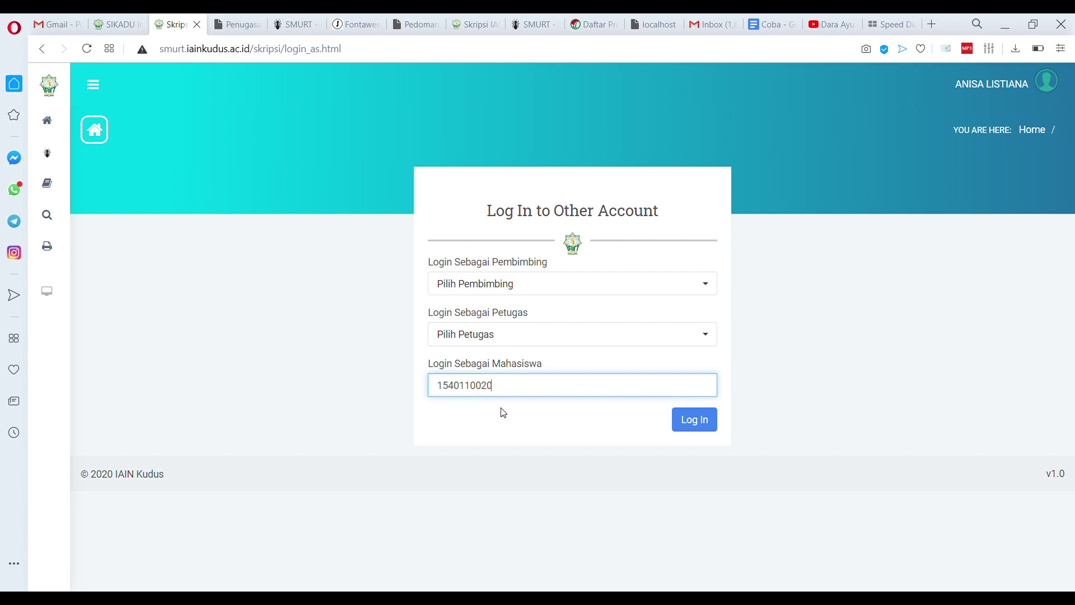
click(690, 427)
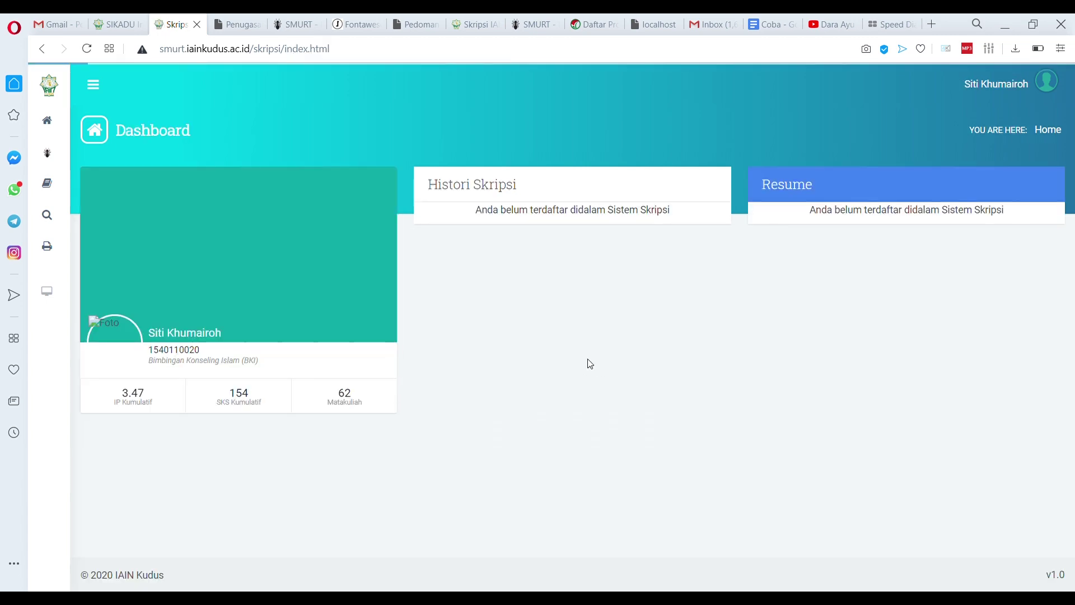
Open Proposal > Bimbingan and review the supervisor's comment on Bimbingan ke-1
mouse_move(50, 189)
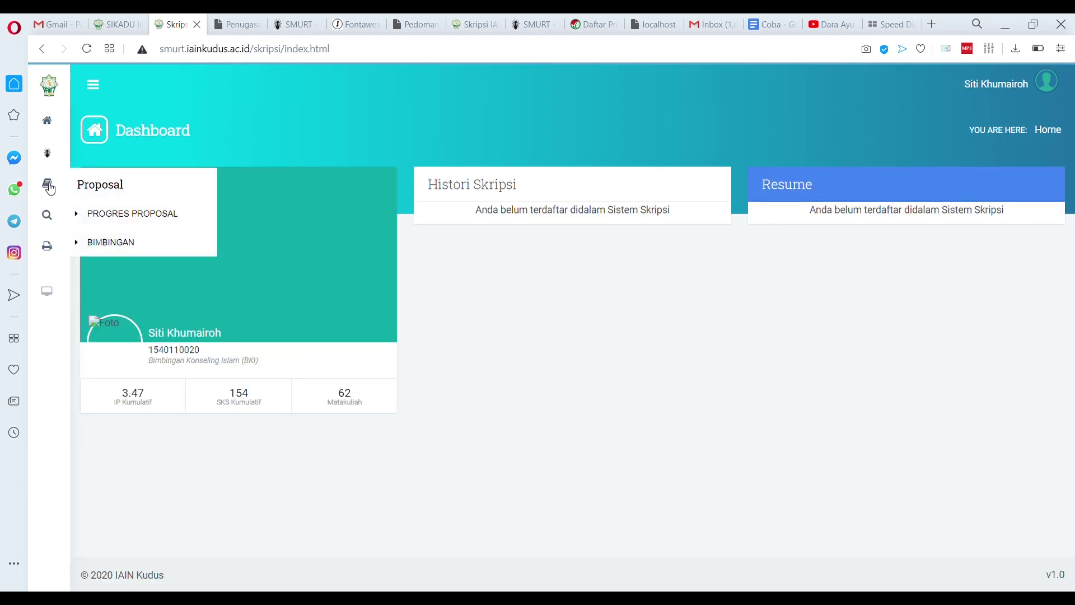
click(117, 252)
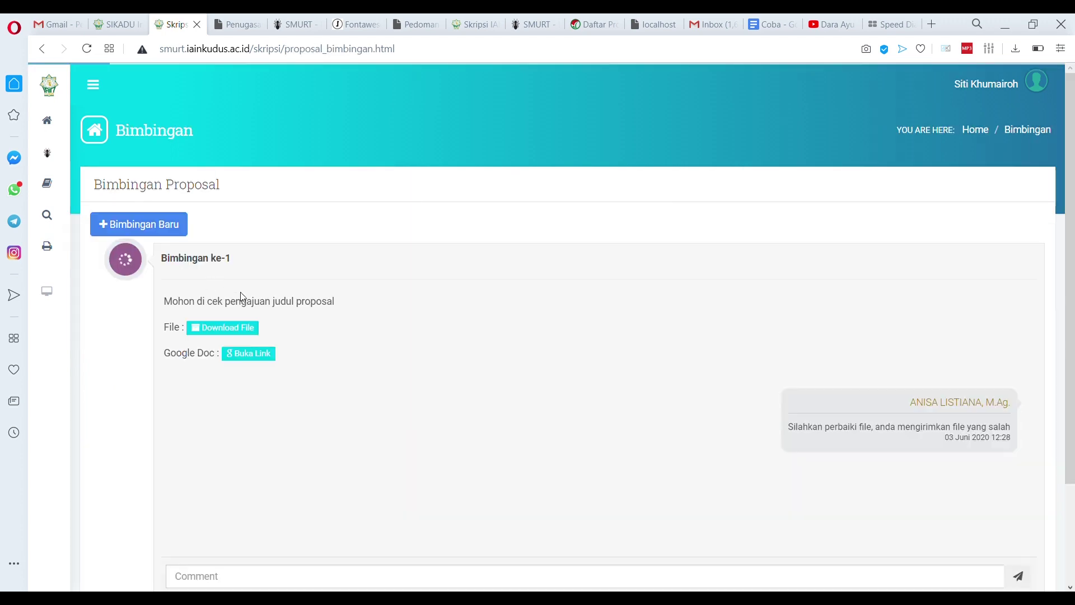
scroll(522, 349, down, 2)
scroll(522, 348, down, 1)
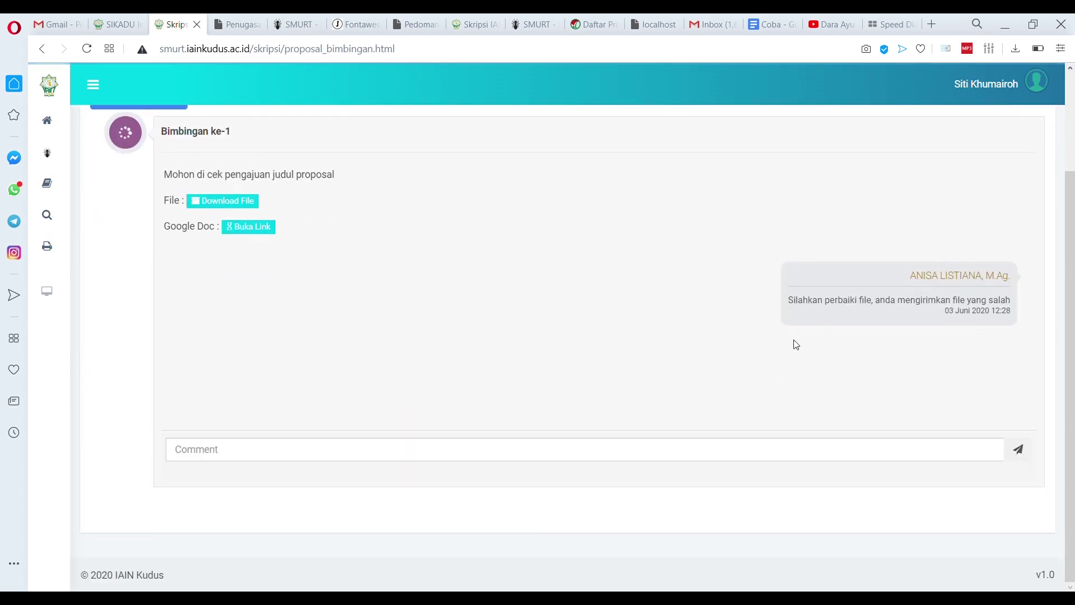
scroll(351, 266, up, 2)
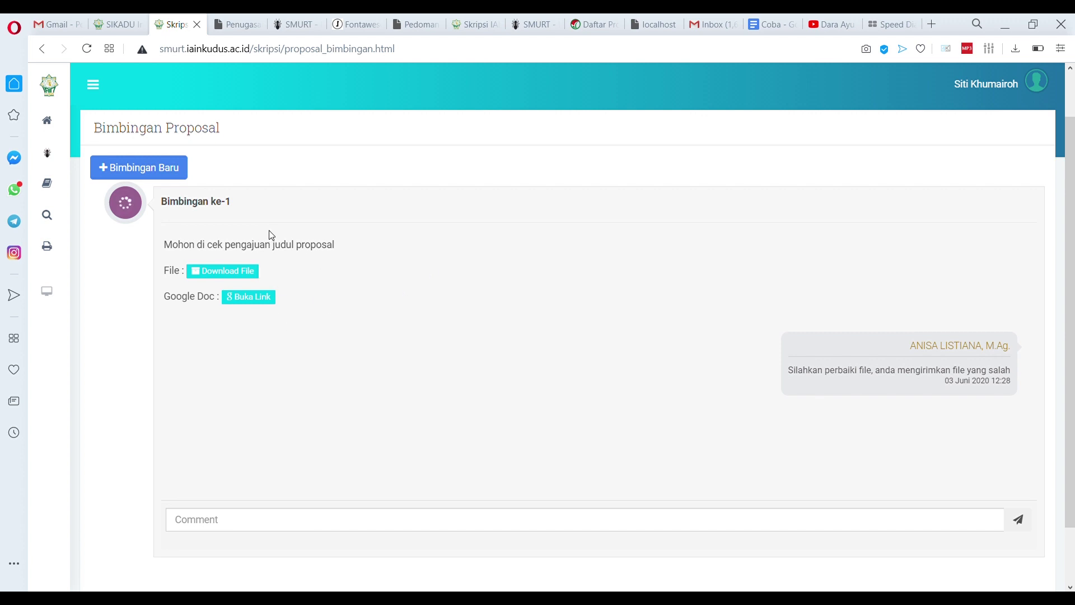
Reopen the Coba doc, paste the bold three-line proposal title, and close it
click(251, 299)
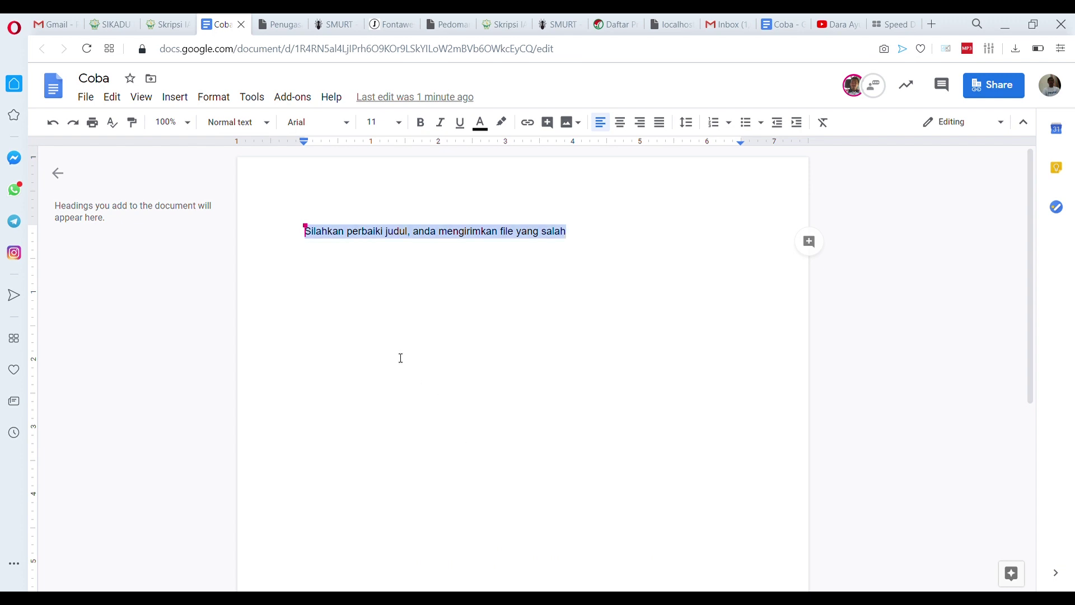
text(PEMBERDAYAAN MASYARAKAT ISLAM MELALUI KERAJINAN ANYAMAN DALAM MENINGKATKAN EKONOMI MASYARAKAT DI DESA JEPANG, KECAMATAN MEJOBO KABUPATEN KUDUS)
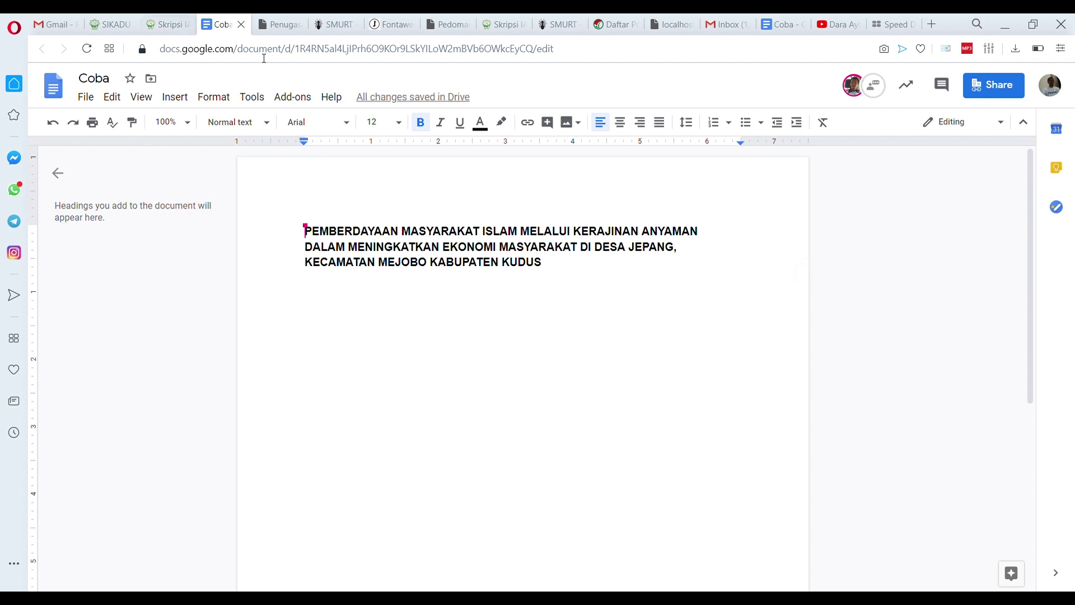
click(240, 24)
Post the reply 'Judul sudah kami perbaiki, mohon dikoreksi' in the guidance thread
click(215, 529)
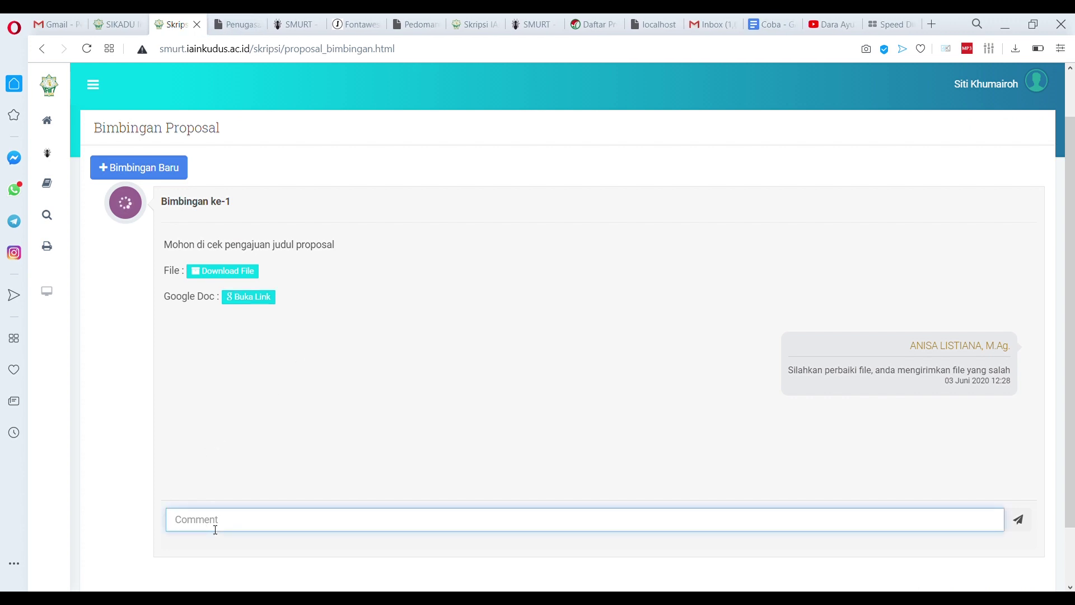
text(Judul sudah kami p)
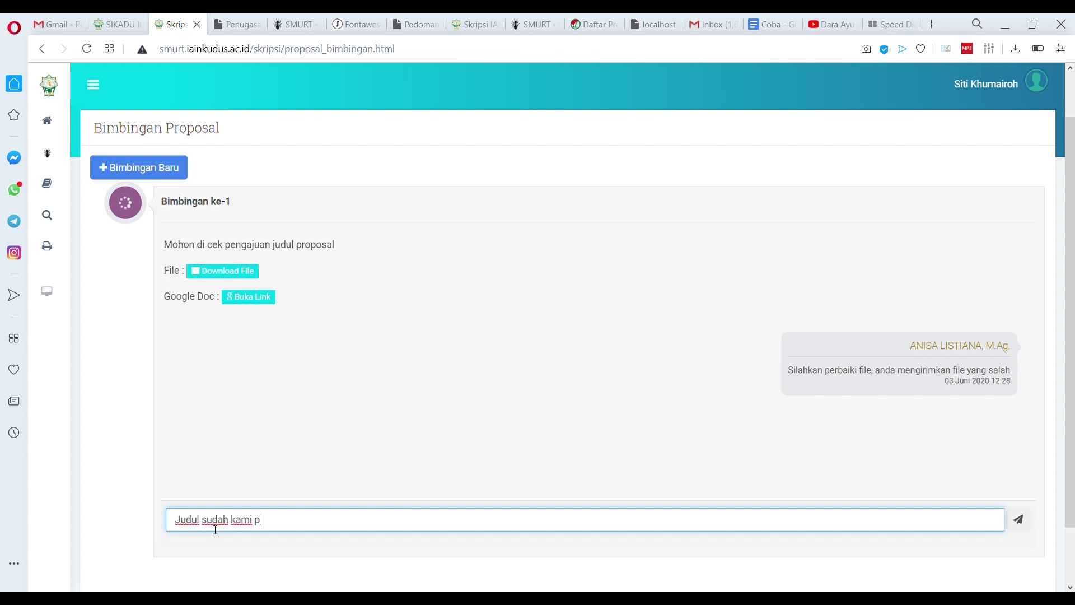
text(erbaiki, mohon kikoreksi)
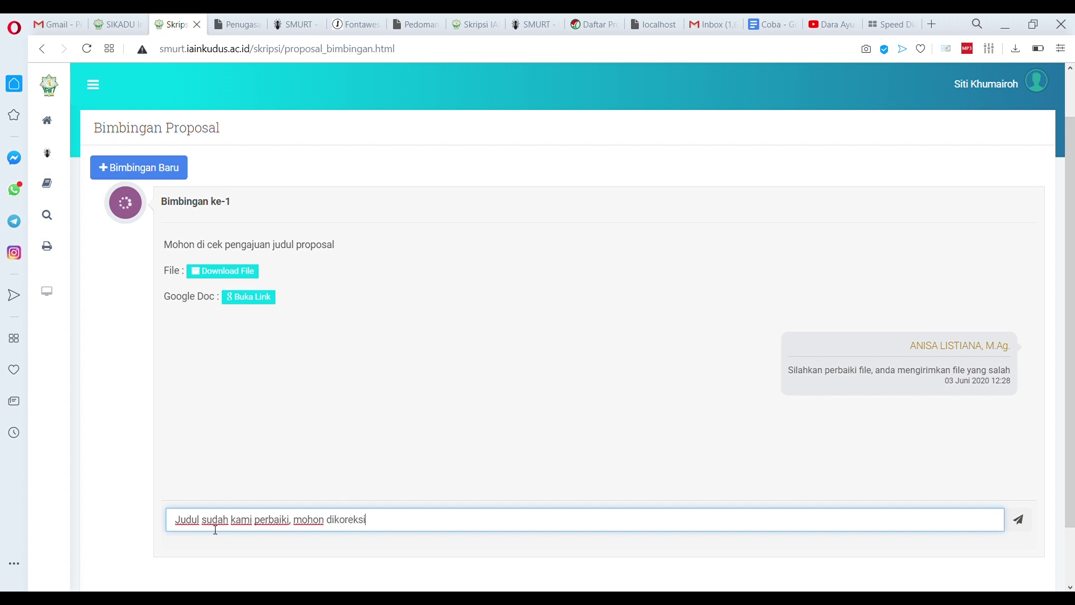
click(1017, 519)
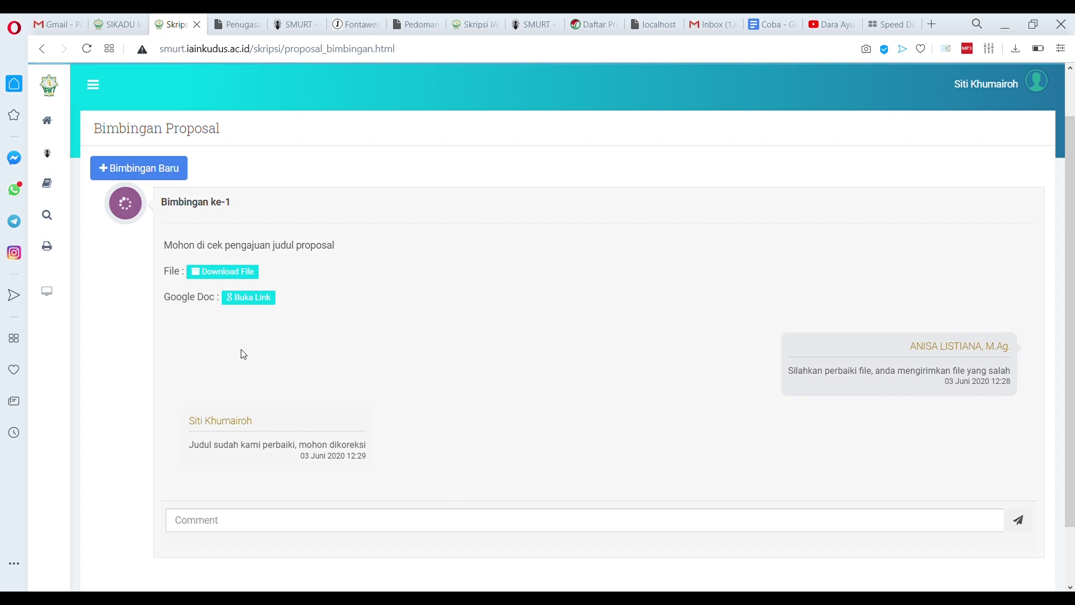
Log in as the supervising lecturer via Login as, searching the Pilih Pembimbing list
click(1029, 83)
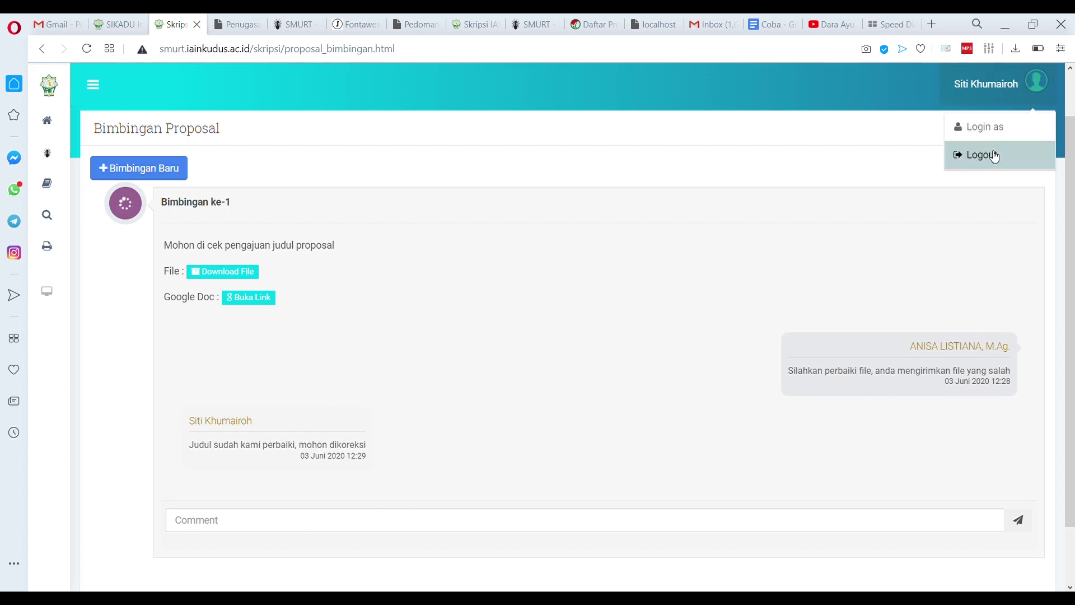
click(986, 133)
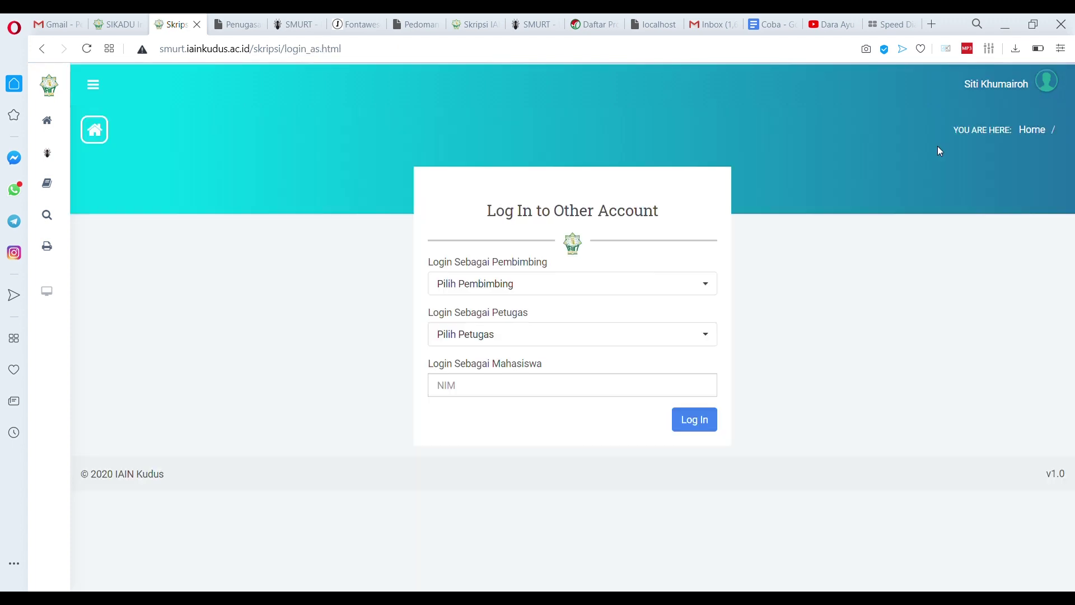
click(524, 286)
text(anis)
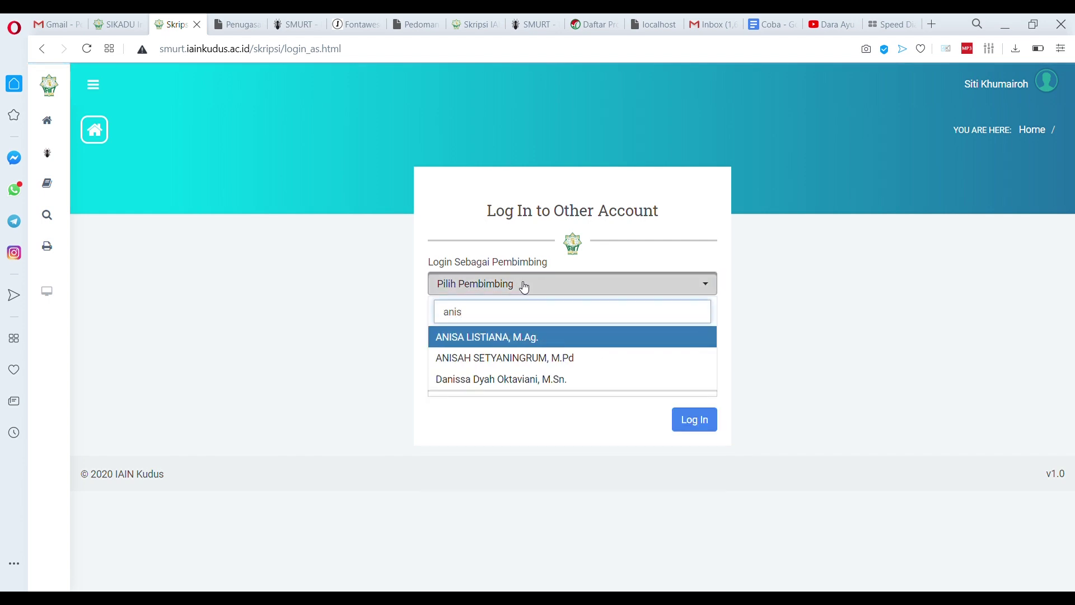
click(510, 337)
click(695, 427)
Open Proposal > Bimbingan, choose the student, and review her latest 12:29 reply
mouse_move(51, 187)
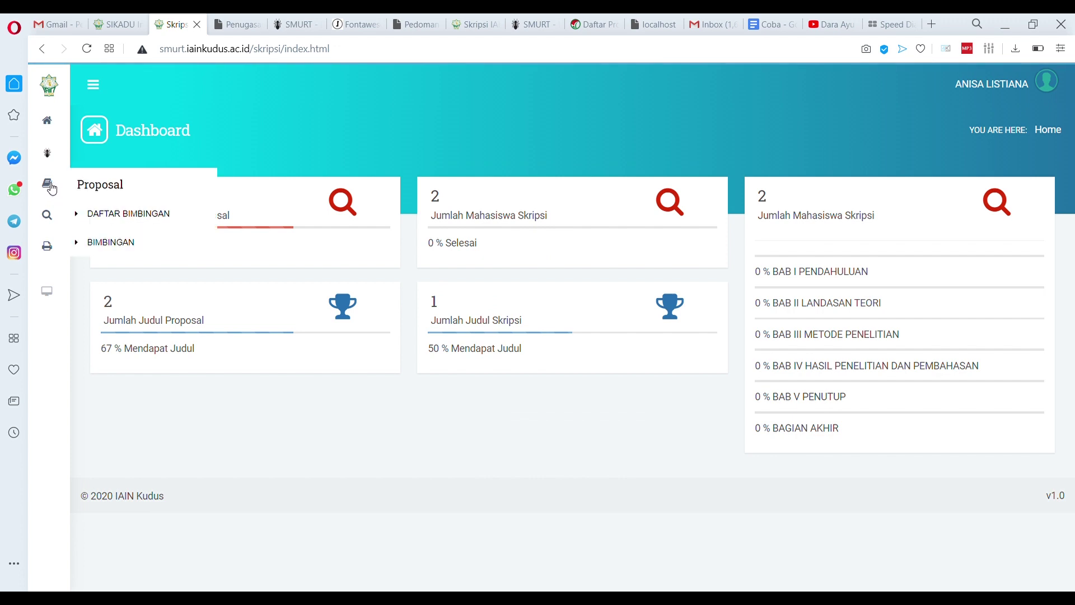
click(119, 242)
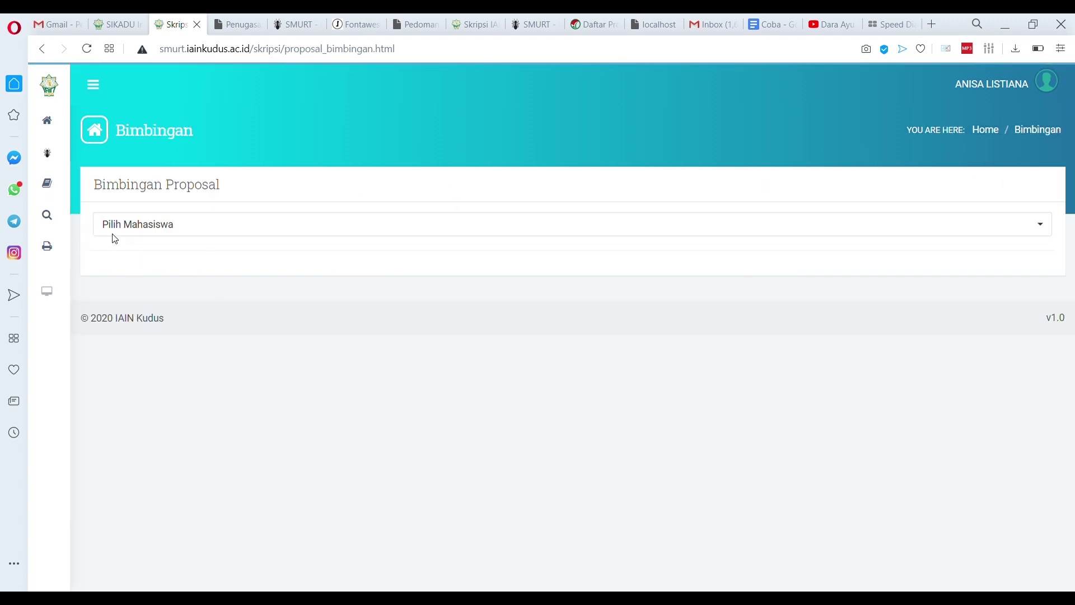
mouse_move(47, 215)
click(126, 235)
mouse_move(52, 191)
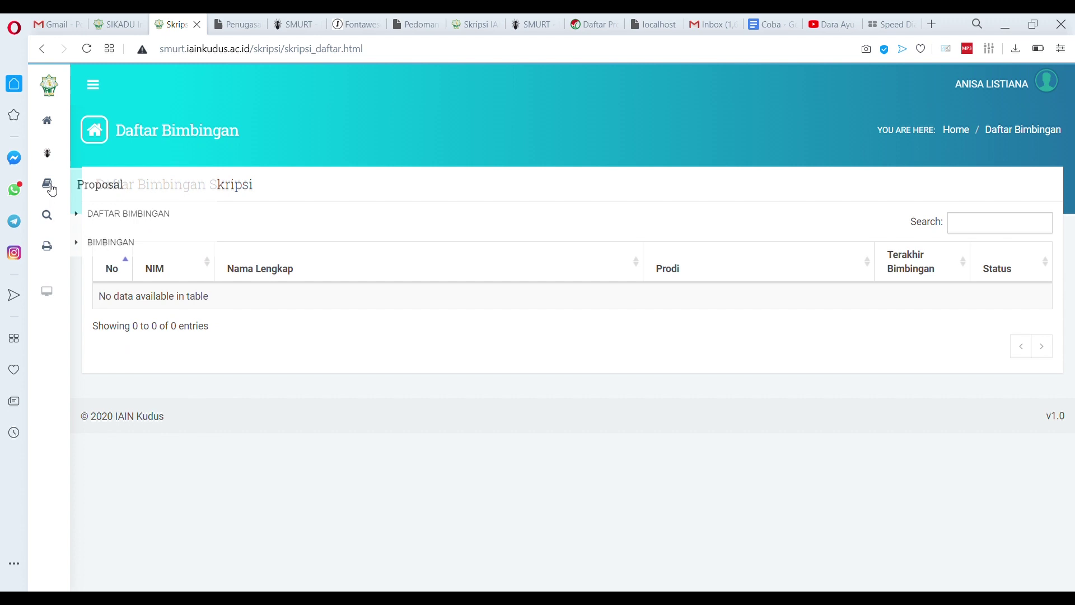
click(106, 244)
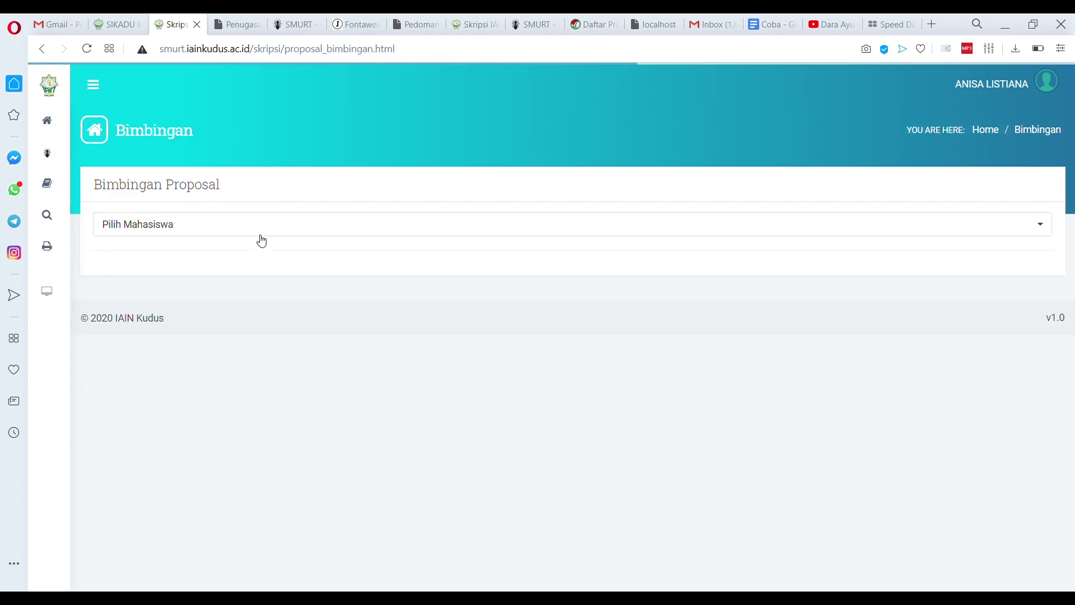
click(280, 230)
click(159, 276)
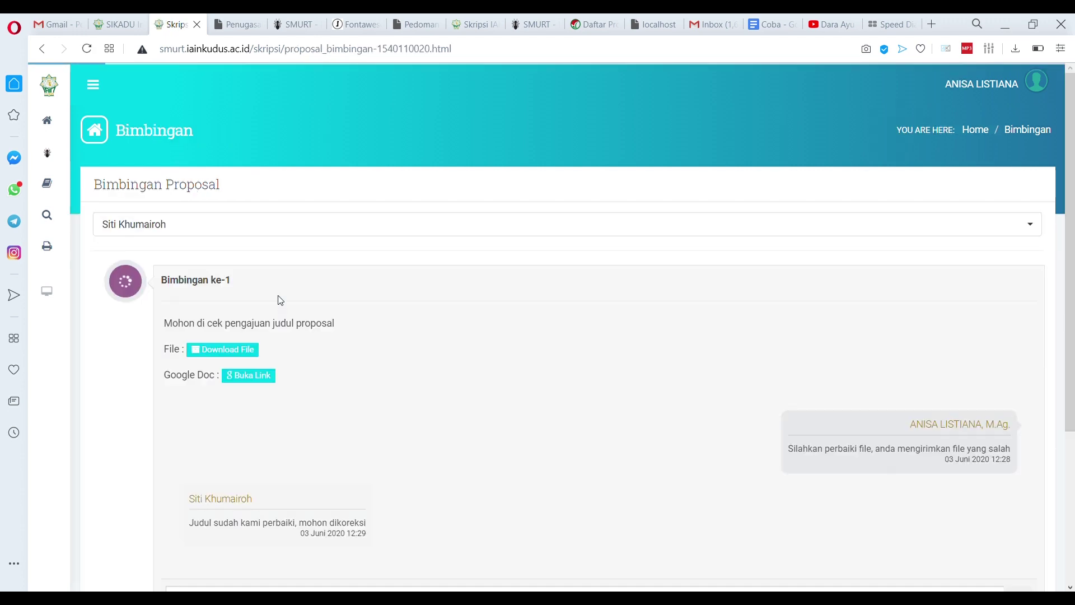
scroll(312, 320, down, 1)
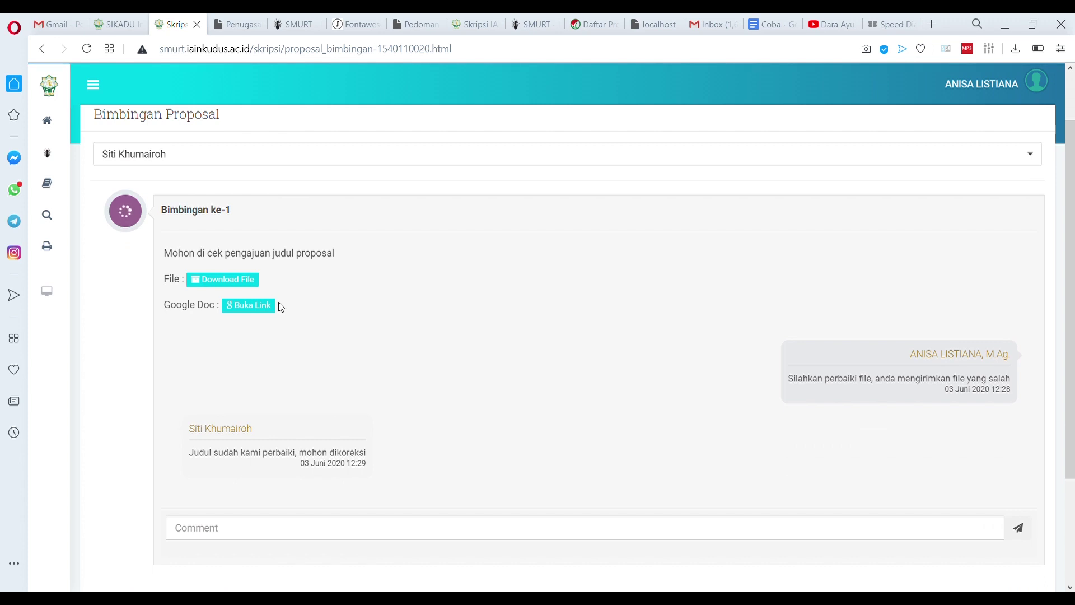
scroll(280, 307, down, 1)
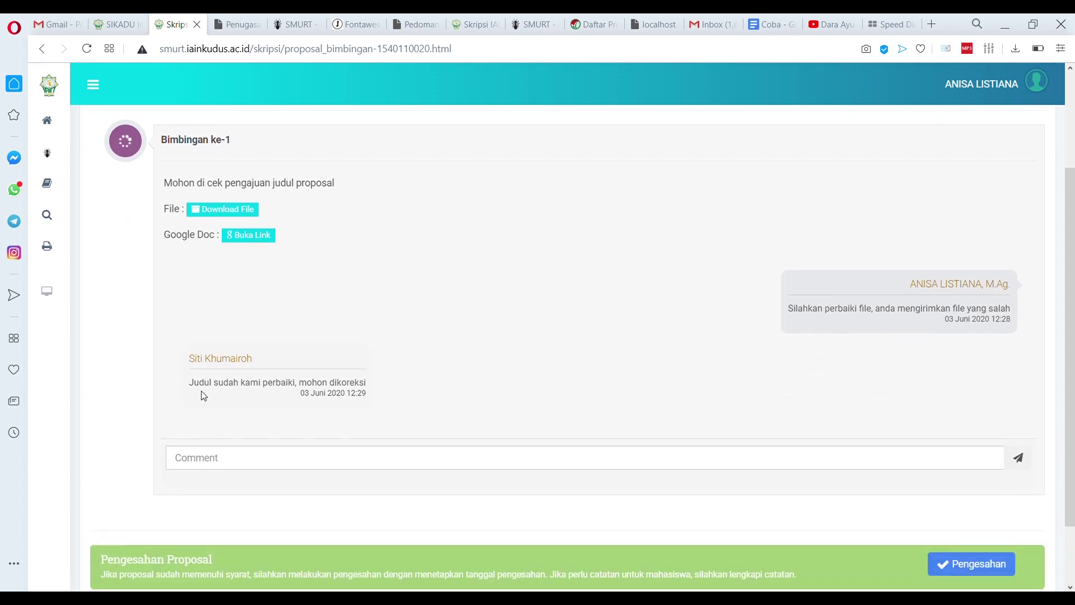
drag(191, 383, 370, 407)
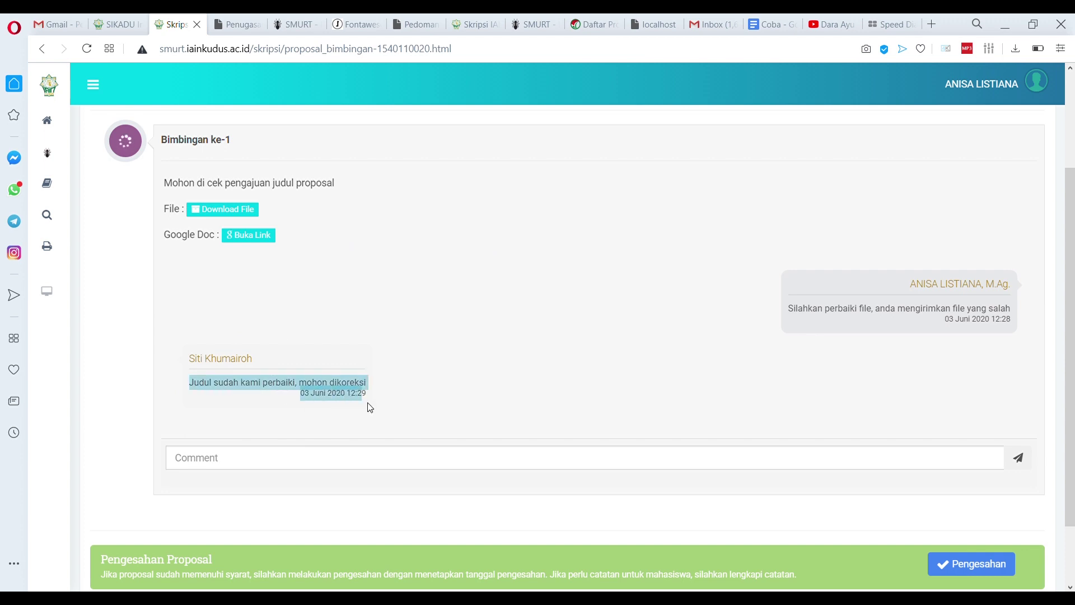
click(424, 406)
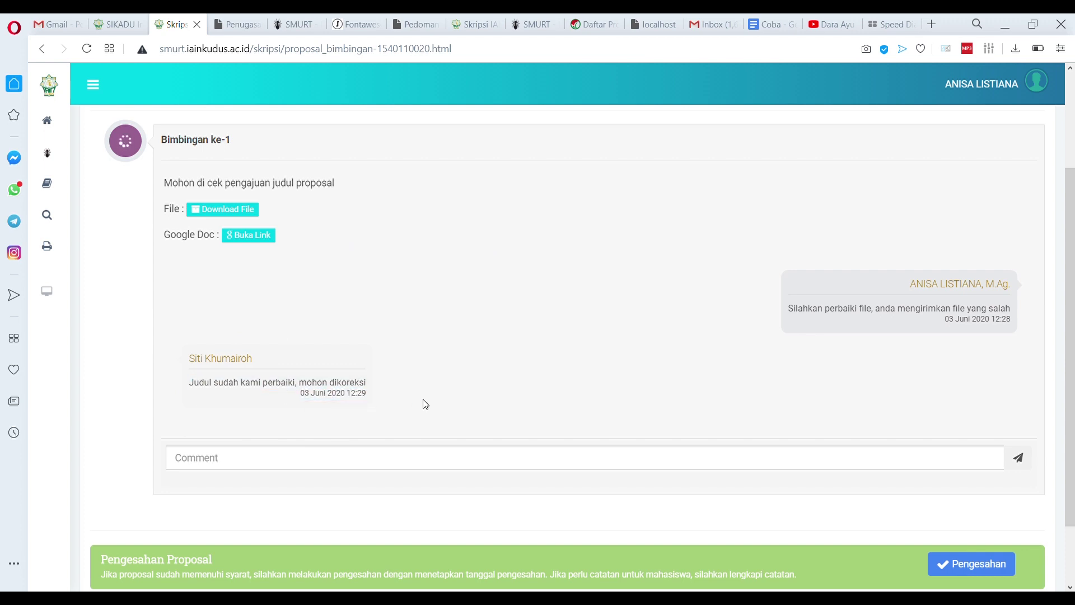
Open the student's linked Coba document and make the three-line title regular, not bold
click(268, 242)
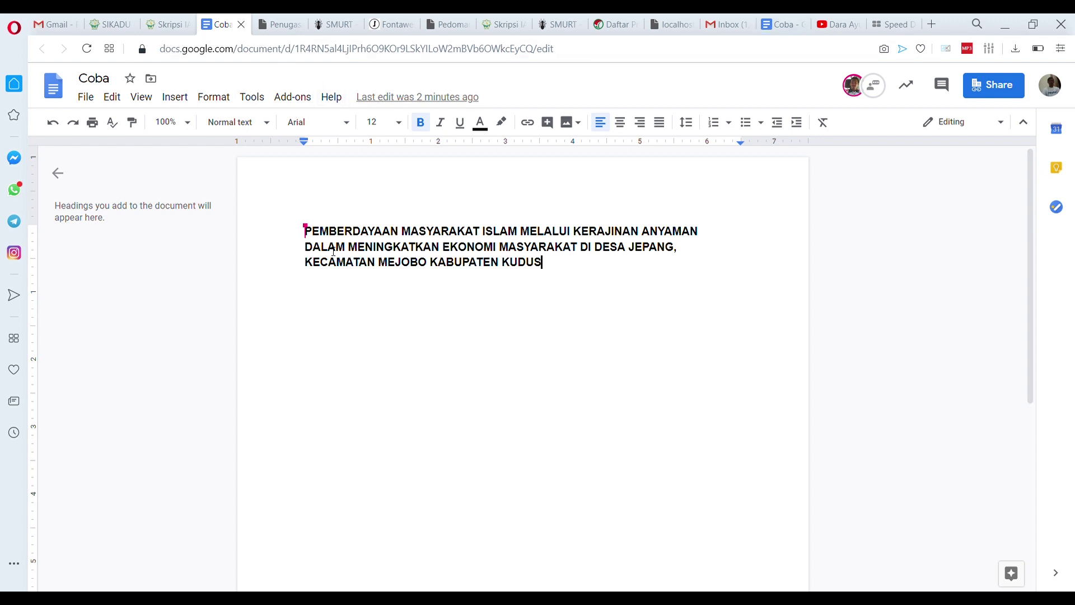
drag(564, 269, 298, 232)
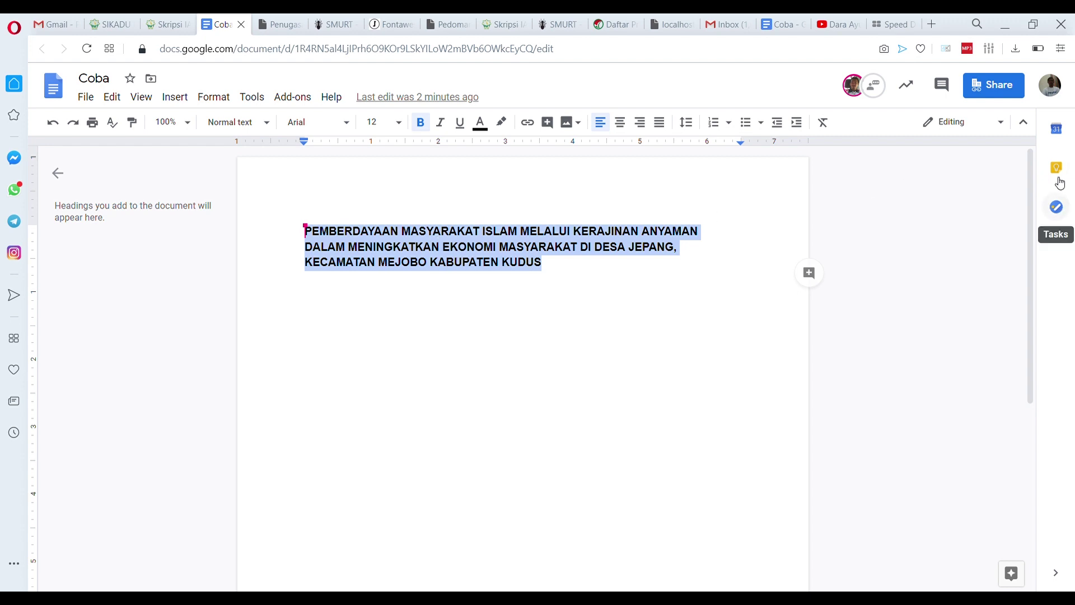
right_click(447, 245)
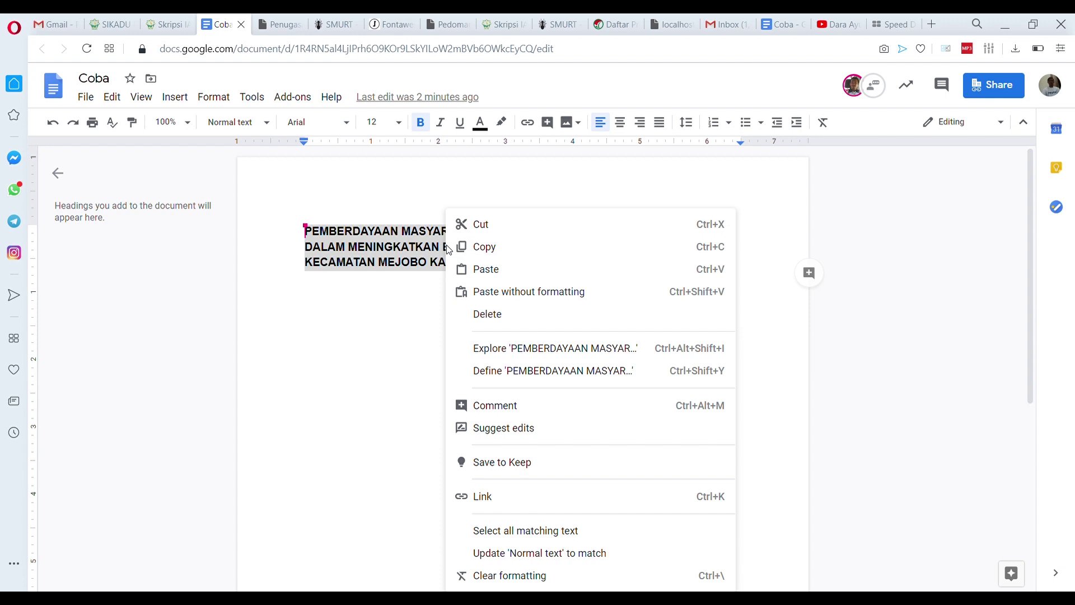
click(372, 262)
drag(569, 273, 273, 231)
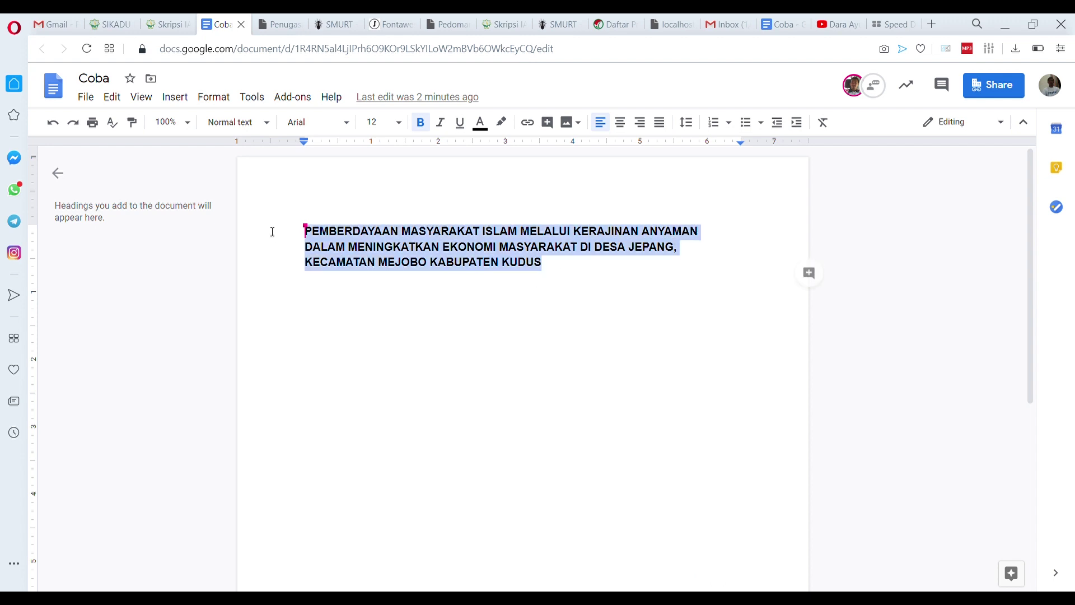
click(421, 122)
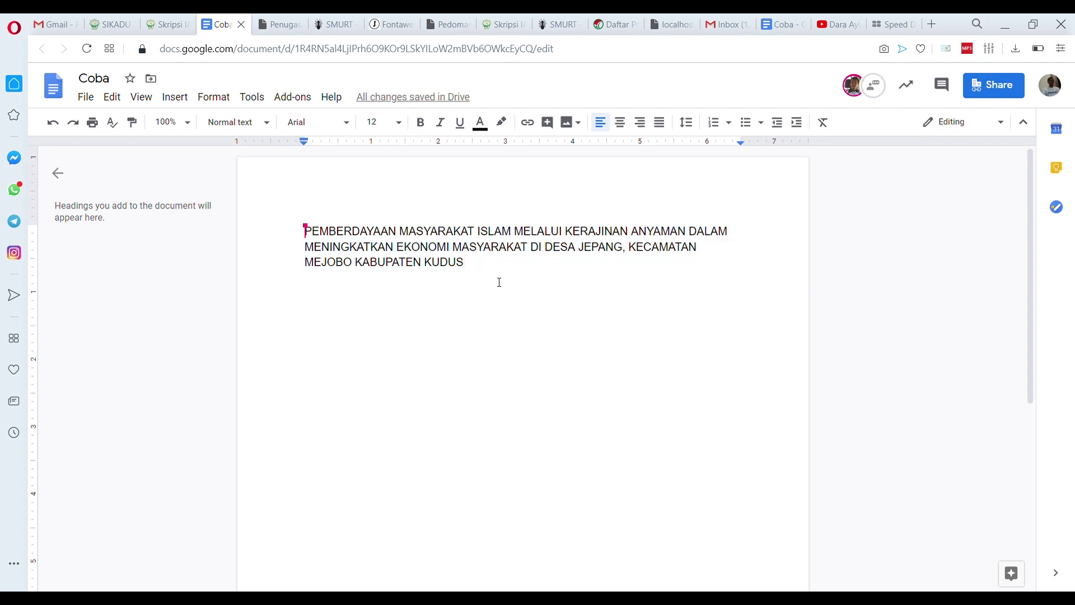
Give the proposal title a yellow highlight
drag(500, 266, 306, 224)
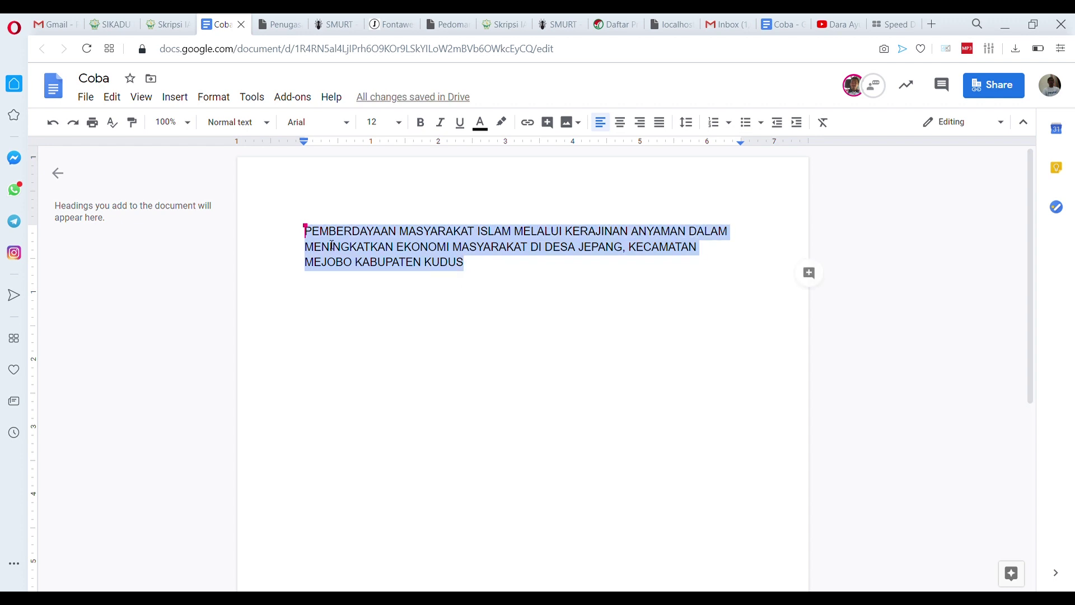
click(502, 123)
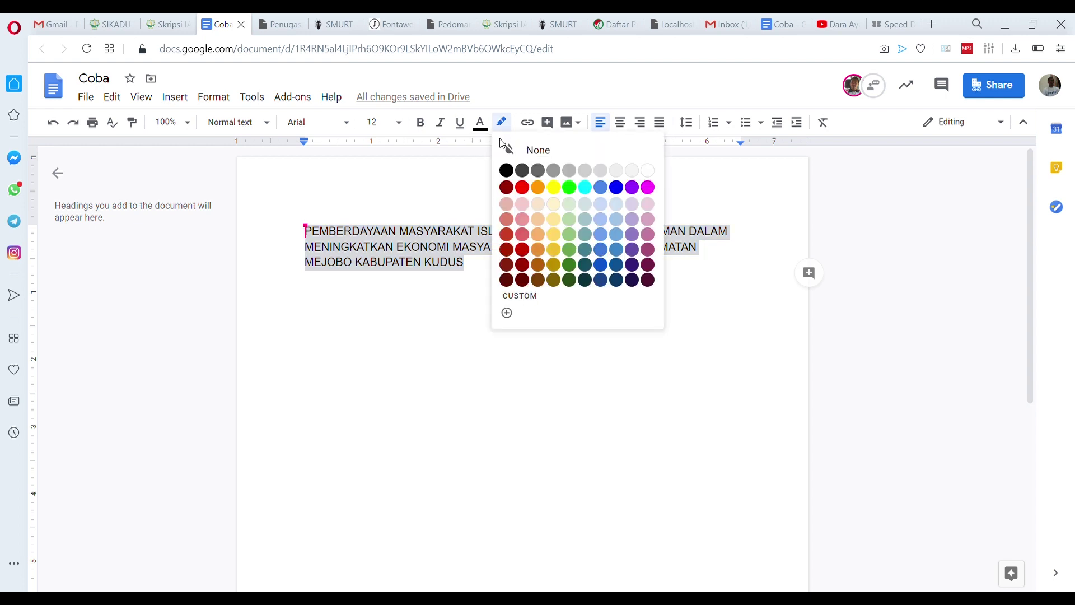
click(560, 194)
click(508, 286)
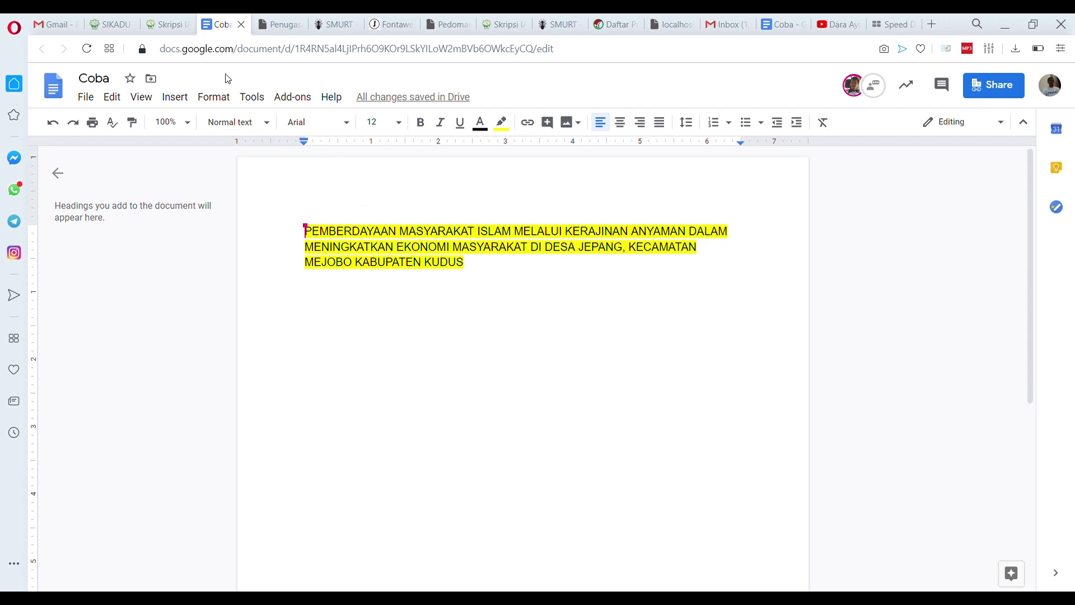
Close the Coba tab and post 'Judul sudah sesuai, silahan lanjutkan ke Bab Berikutnya' to the student
click(241, 25)
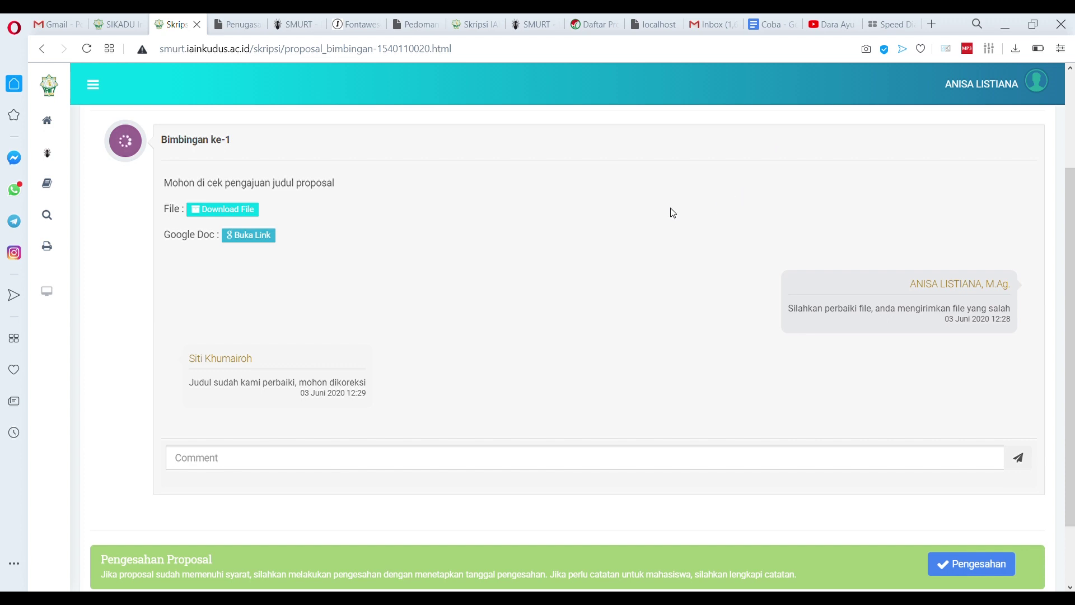
click(271, 455)
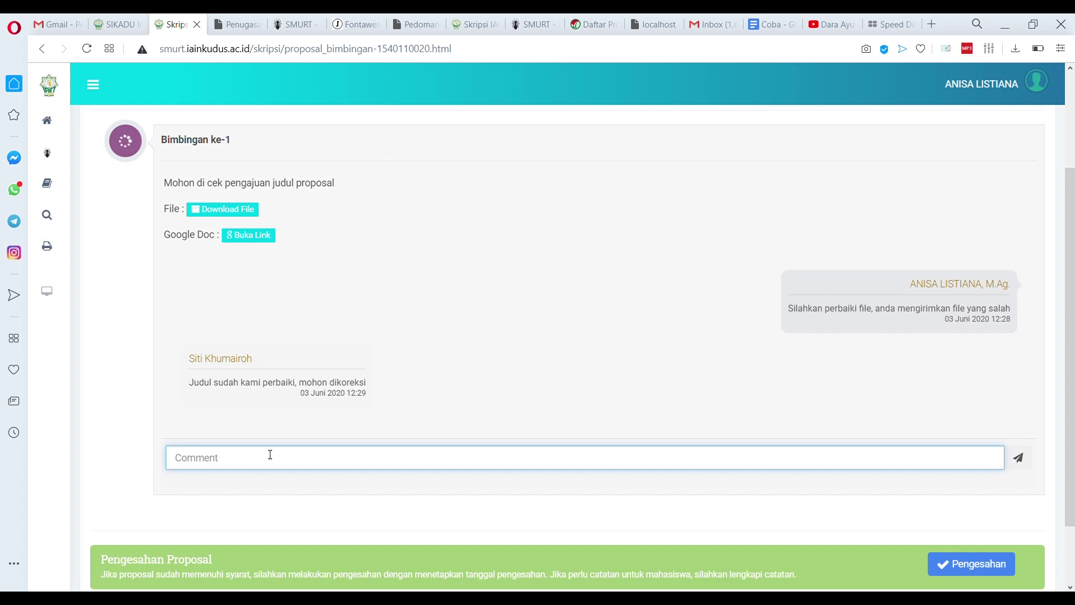
text(Judul sudah sesuai, silah)
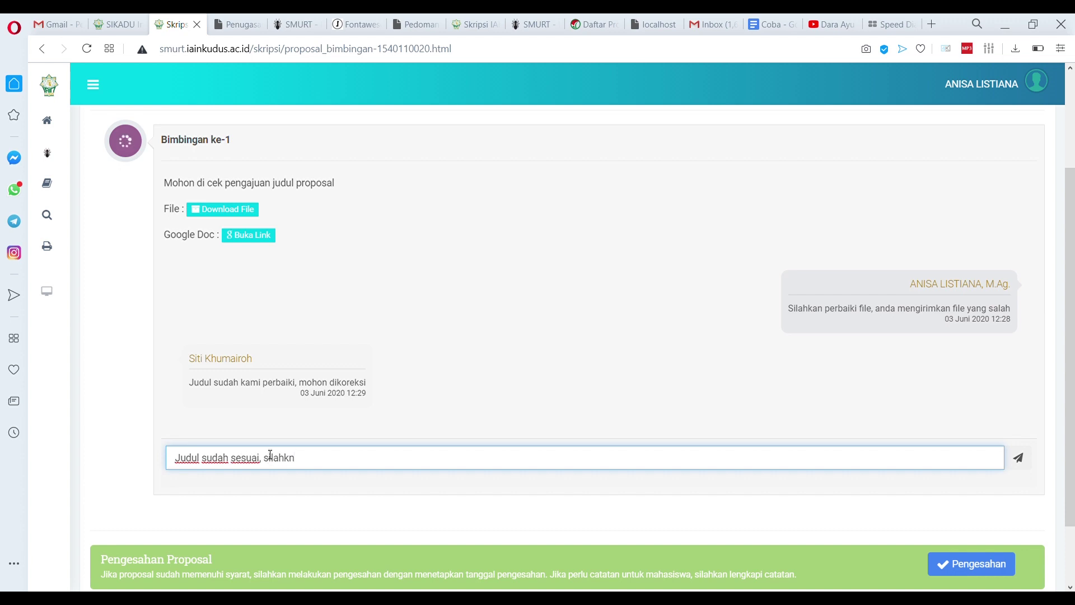
text(an lanjutkan ke Bab B)
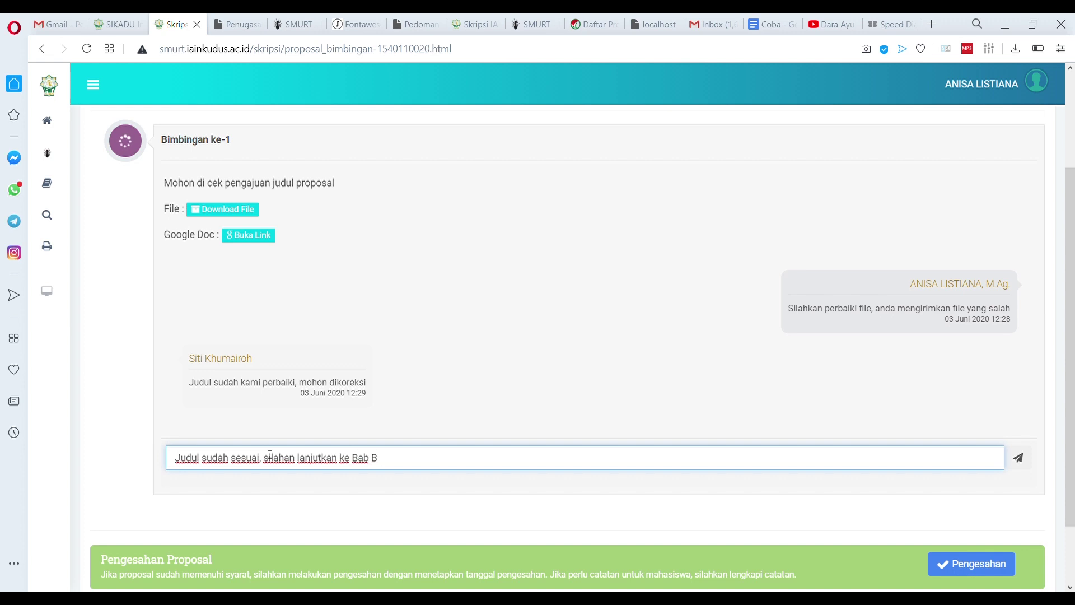
text(erikutnya)
click(1019, 460)
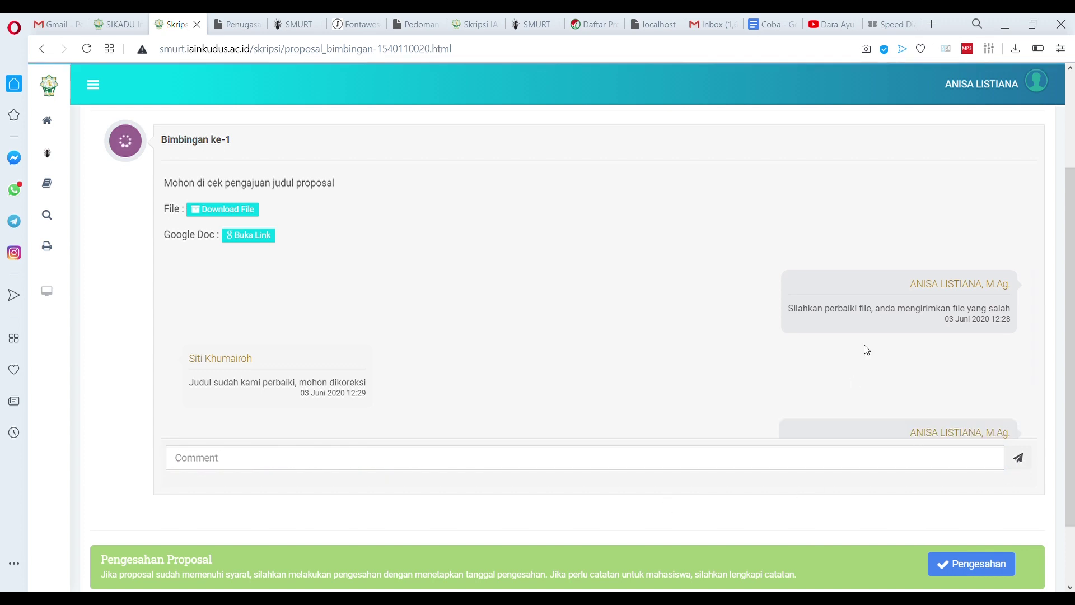
Log in as the student via Login as, correcting the last digits of her student ID
click(1033, 80)
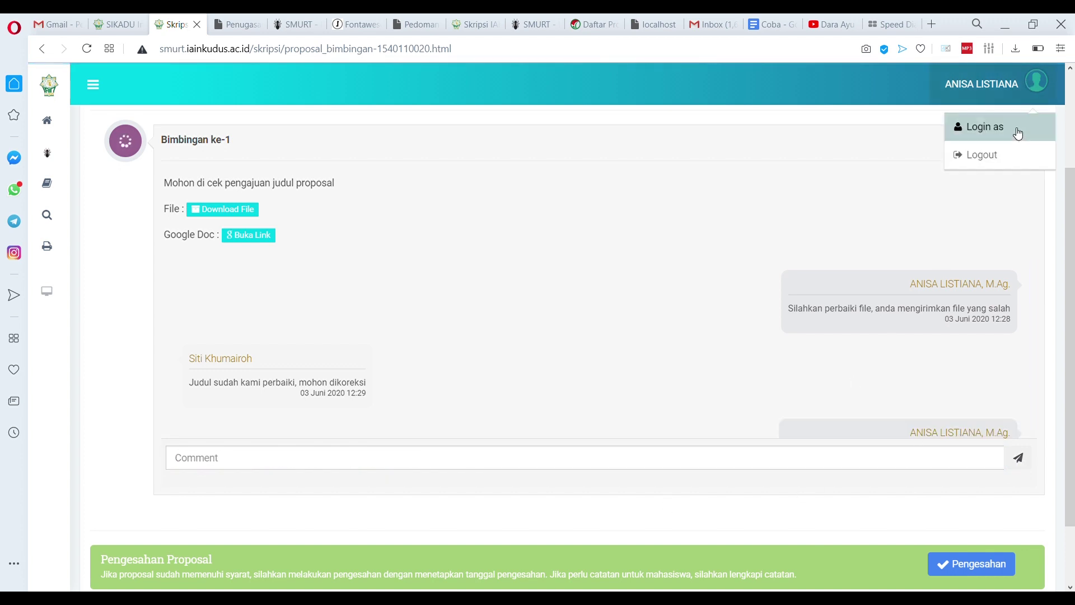
click(1016, 132)
click(481, 386)
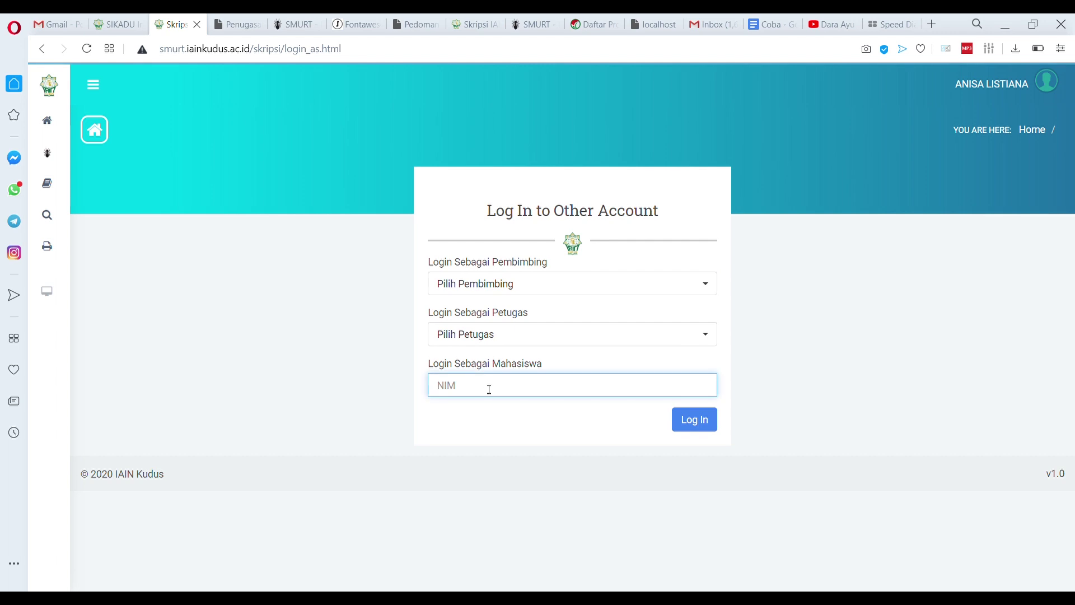
click(486, 414)
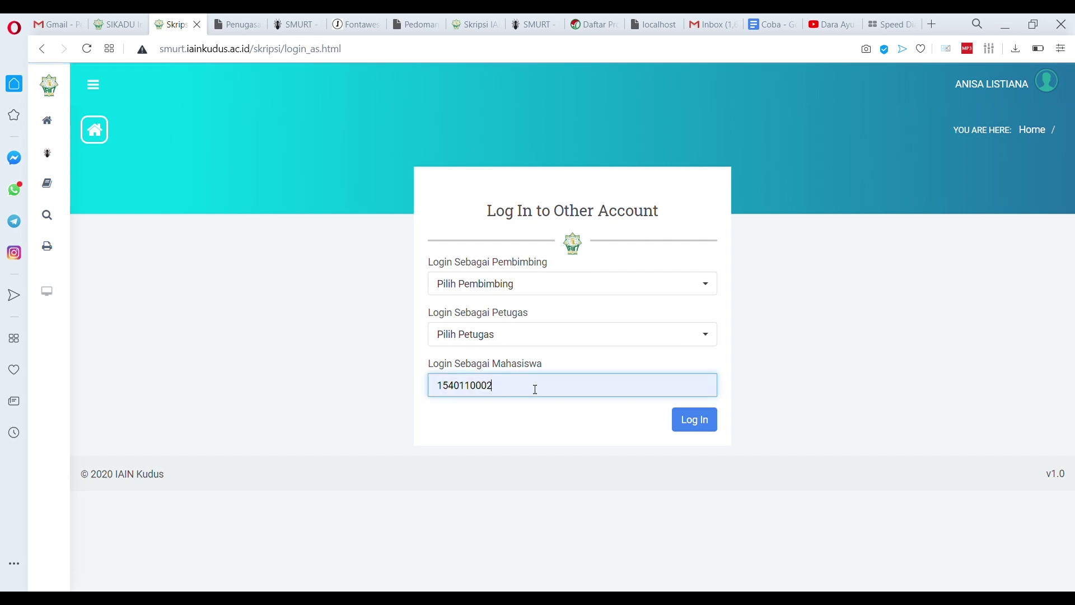
key(BackSpace)
key(BackSpace)
text(20)
click(687, 425)
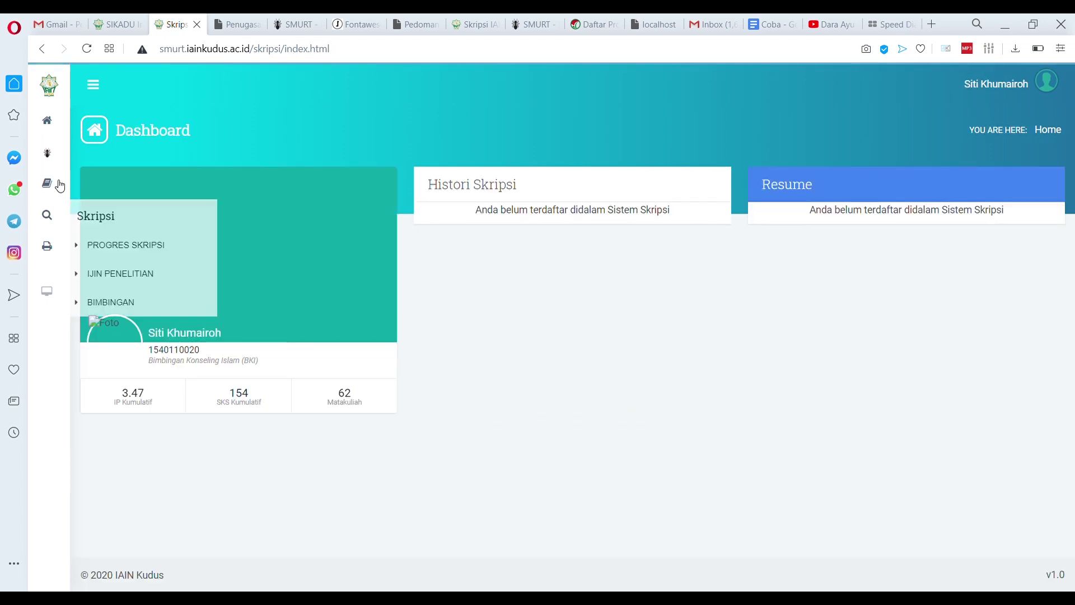
Check the supervisor's reply in Skripsi > Bimbingan and start a Bimbingan Baru entry
mouse_move(62, 183)
click(106, 240)
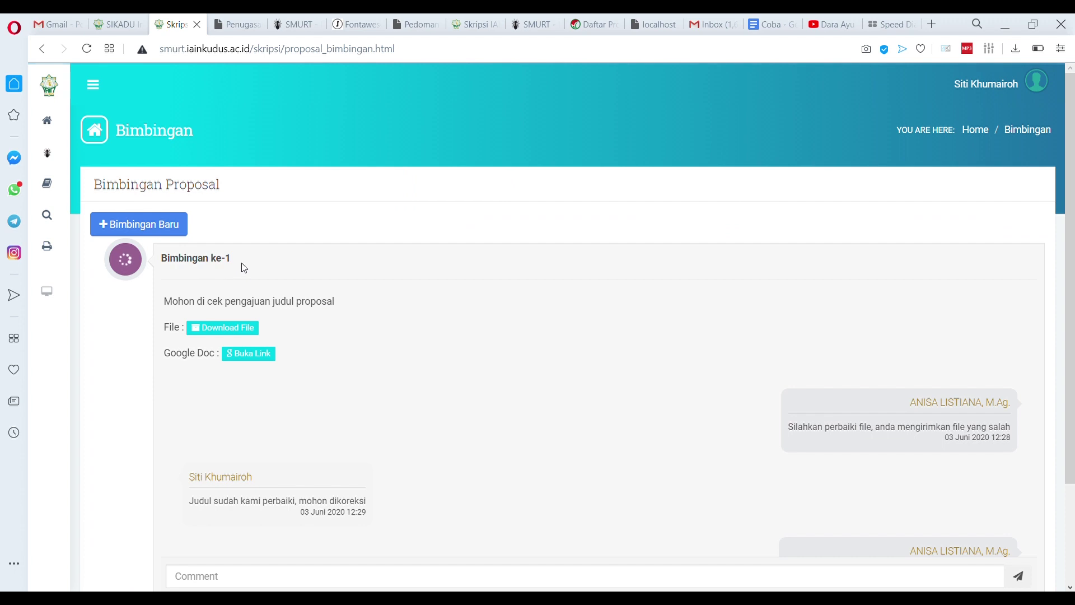
scroll(353, 394, down, 1)
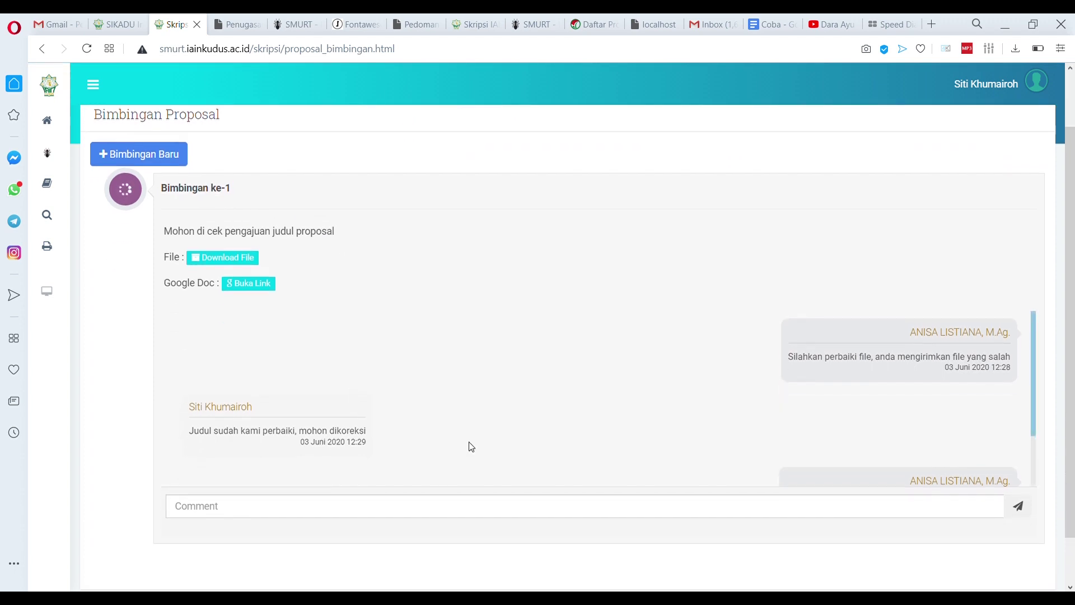
scroll(885, 394, down, 1)
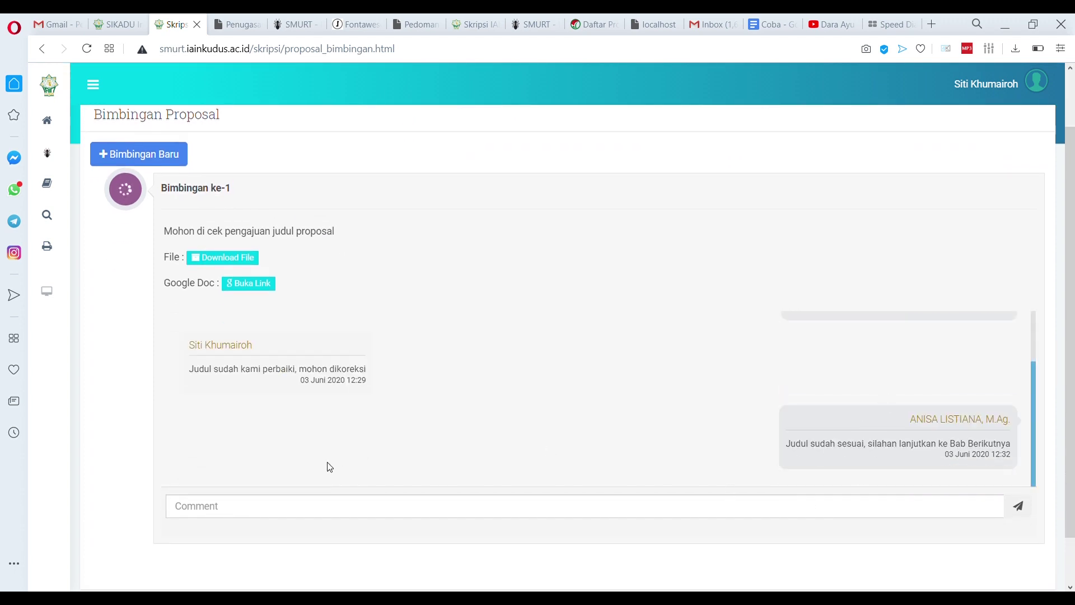
click(164, 162)
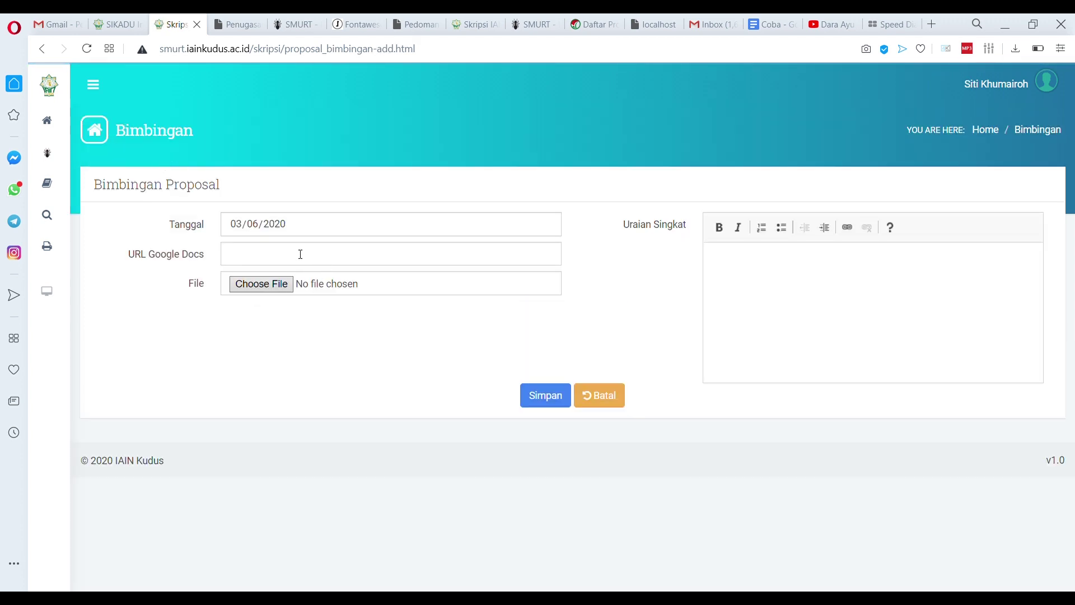
Go back to the Bimbingan list and scroll through Bimbingan ke-1 and ke-2
key(alt+Left)
scroll(280, 276, down, 6)
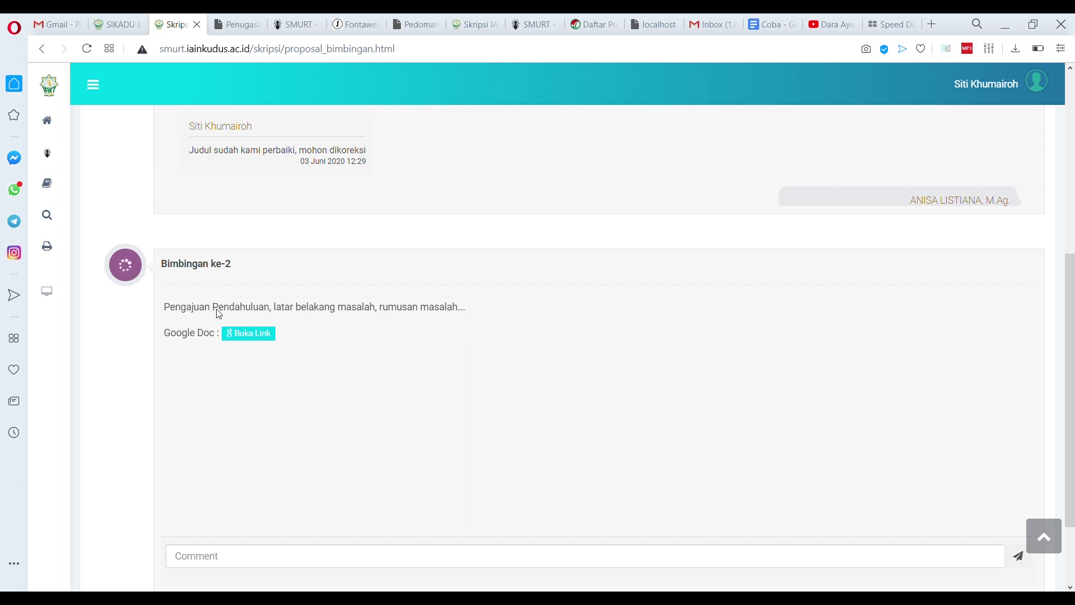
scroll(278, 328, up, 4)
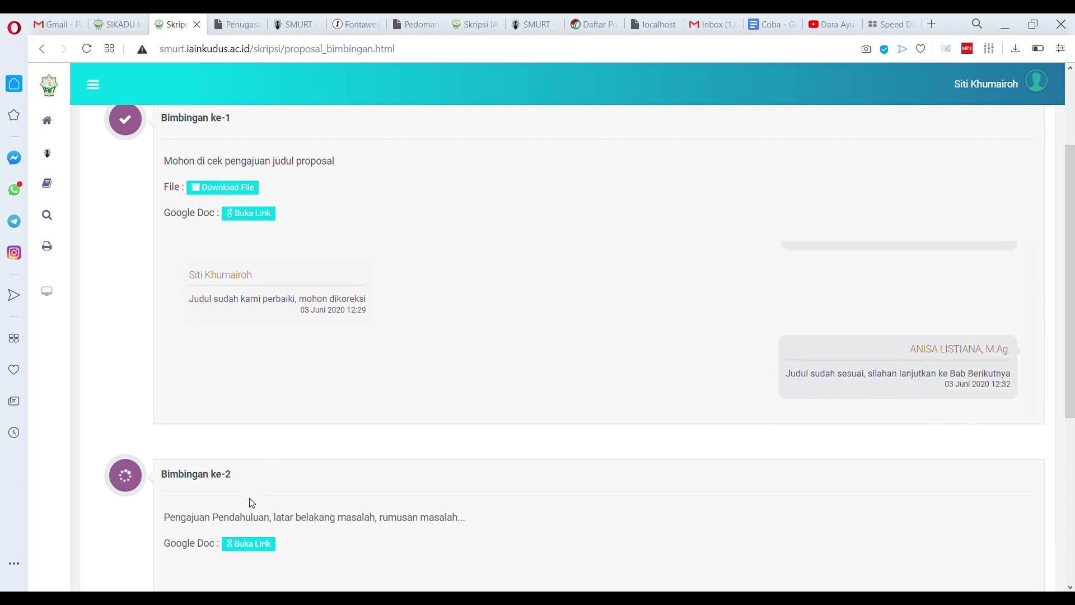
scroll(249, 502, down, 4)
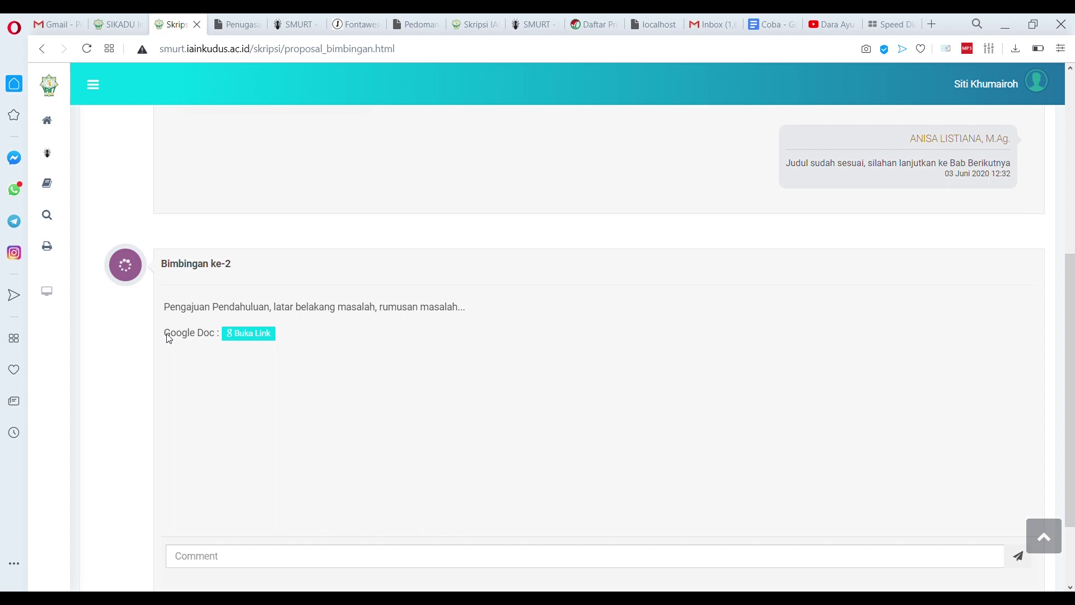
double_click(195, 337)
click(202, 374)
scroll(290, 341, up, 5)
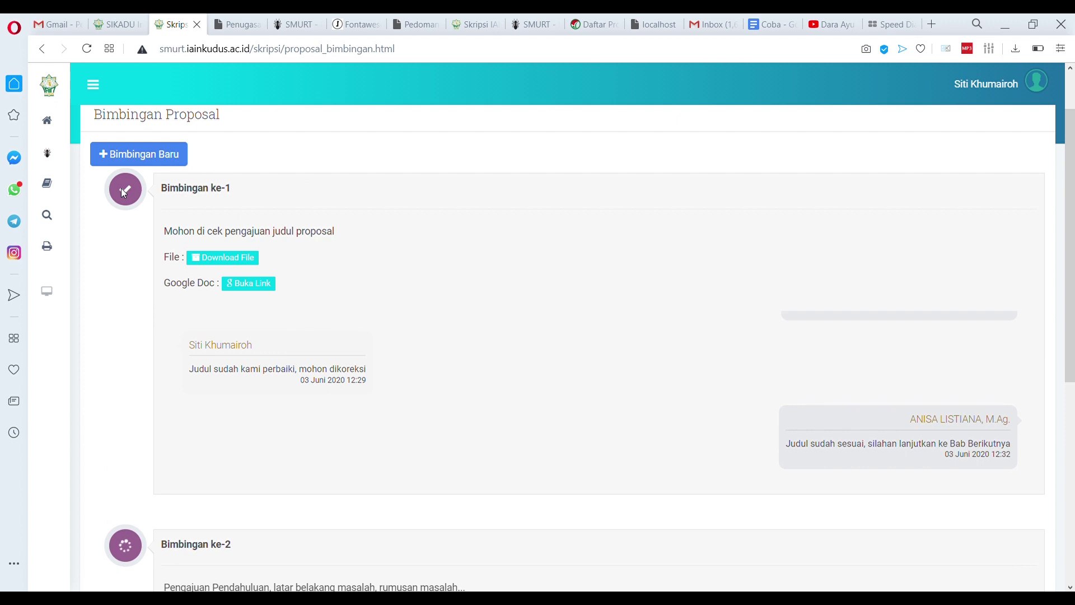
scroll(506, 312, down, 1)
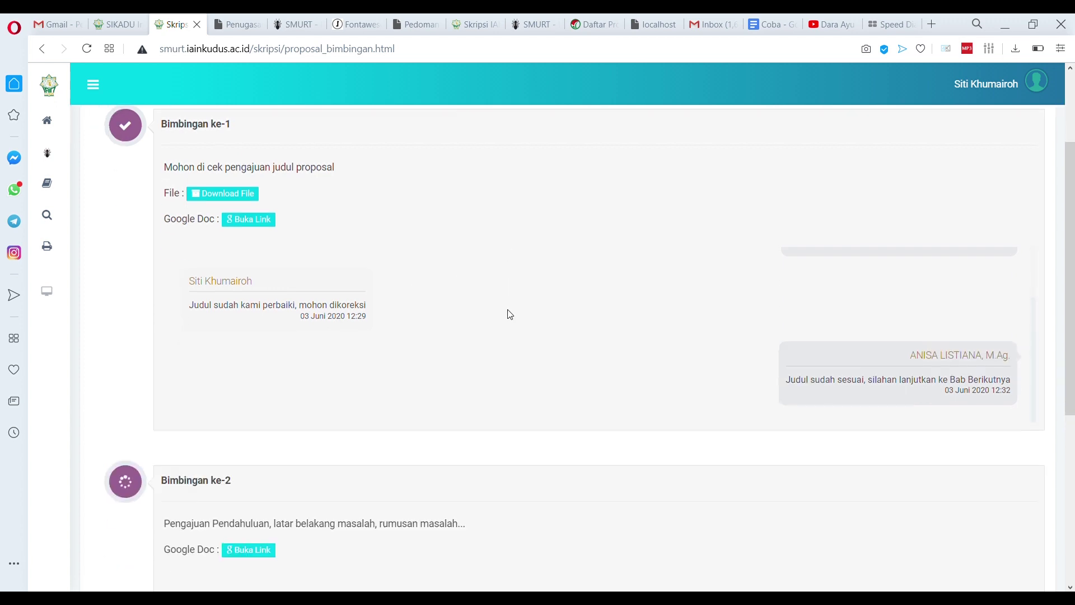
scroll(507, 318, down, 2)
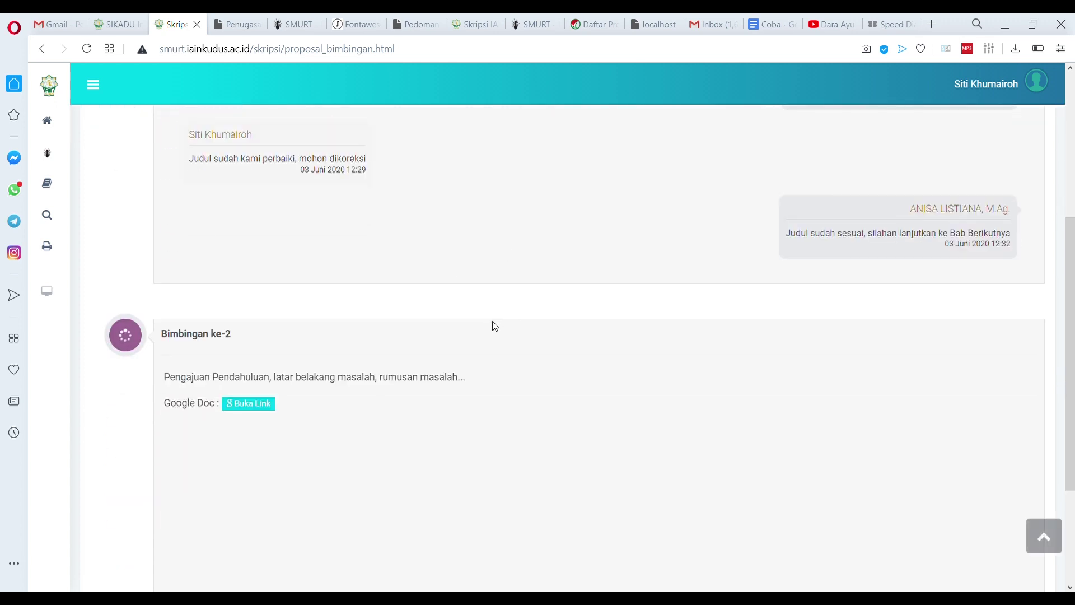
scroll(571, 330, down, 3)
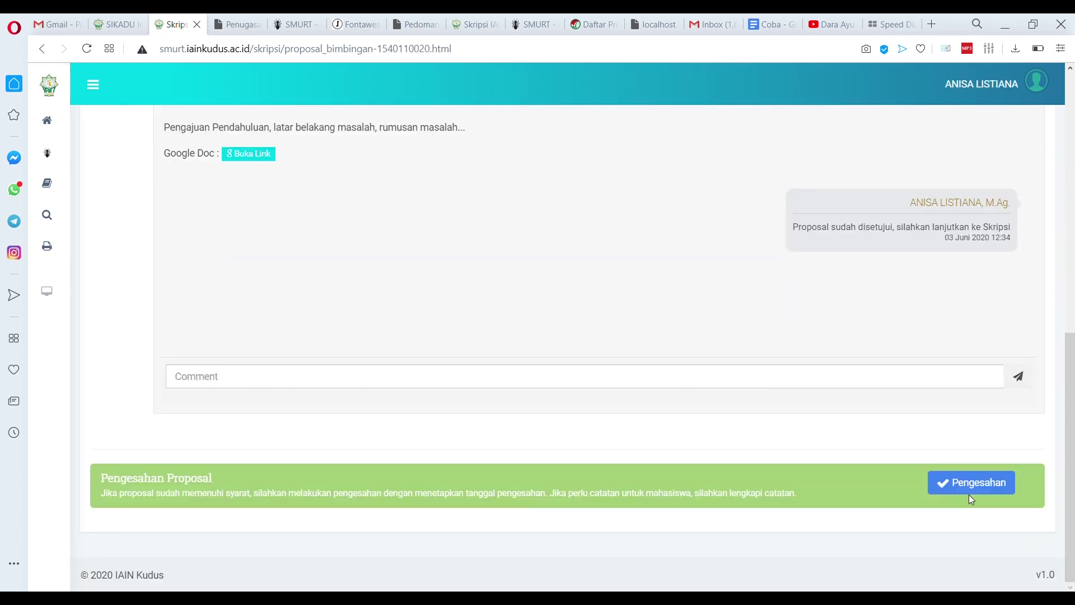
Open Pengesahan and replace the Catatan note with 'Silahkan lanjutkan ke Skripsi'
click(973, 482)
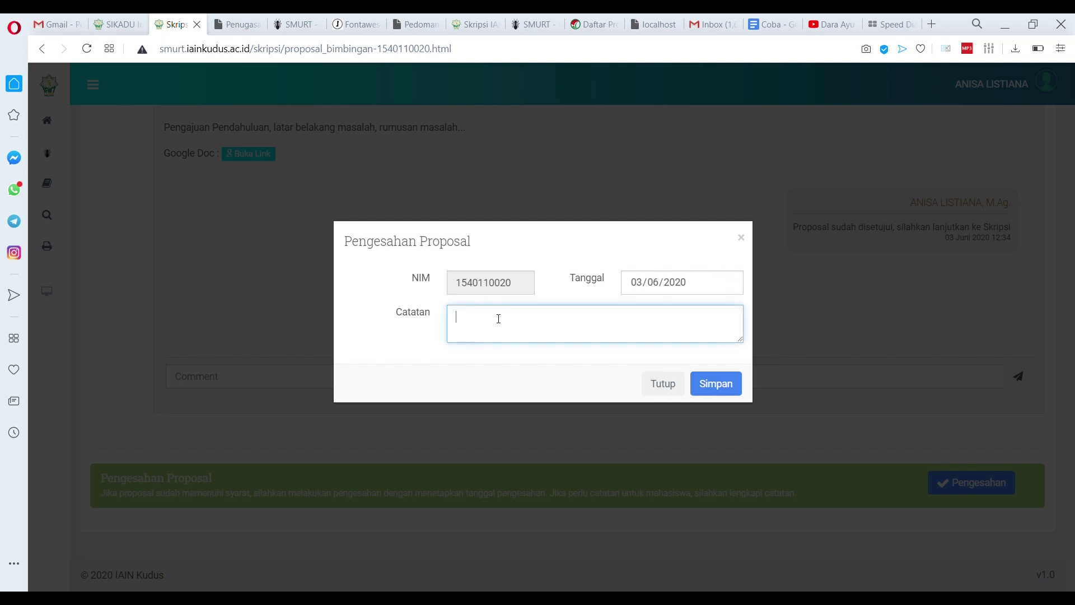
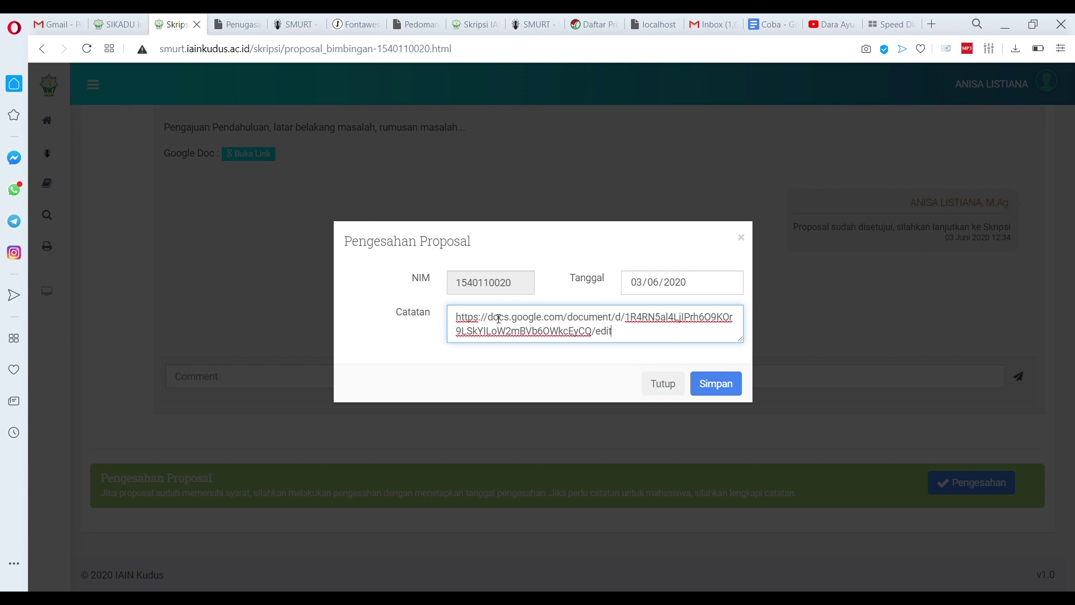
key(ctrl+a)
text(Silahkan la)
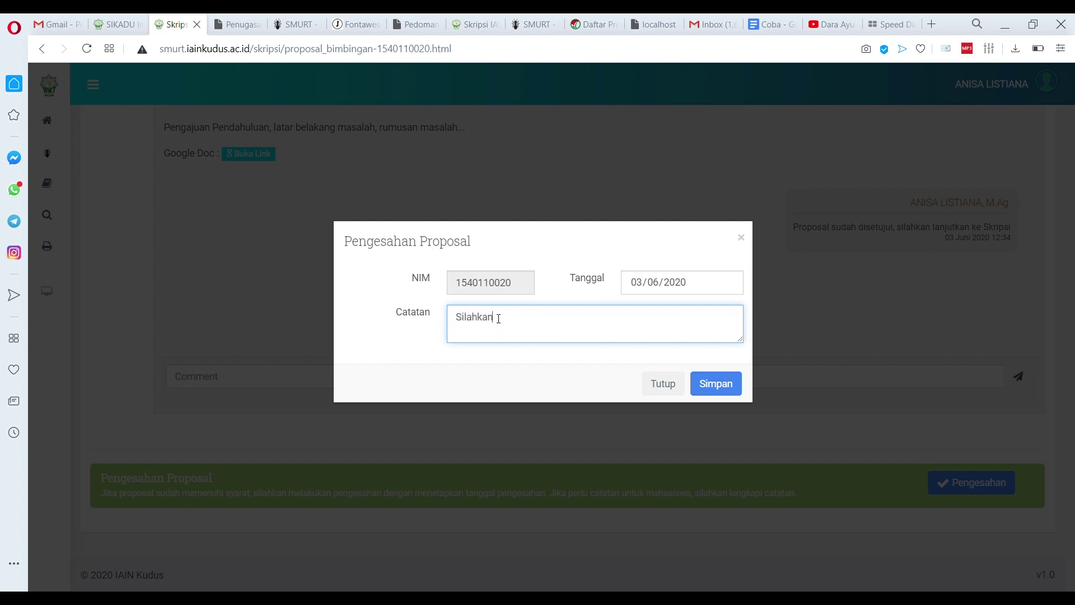
text(njutkan ke Skripsi)
Save the proposal approval and open the student's PROGRES SKRIPSI personal-data form
click(721, 386)
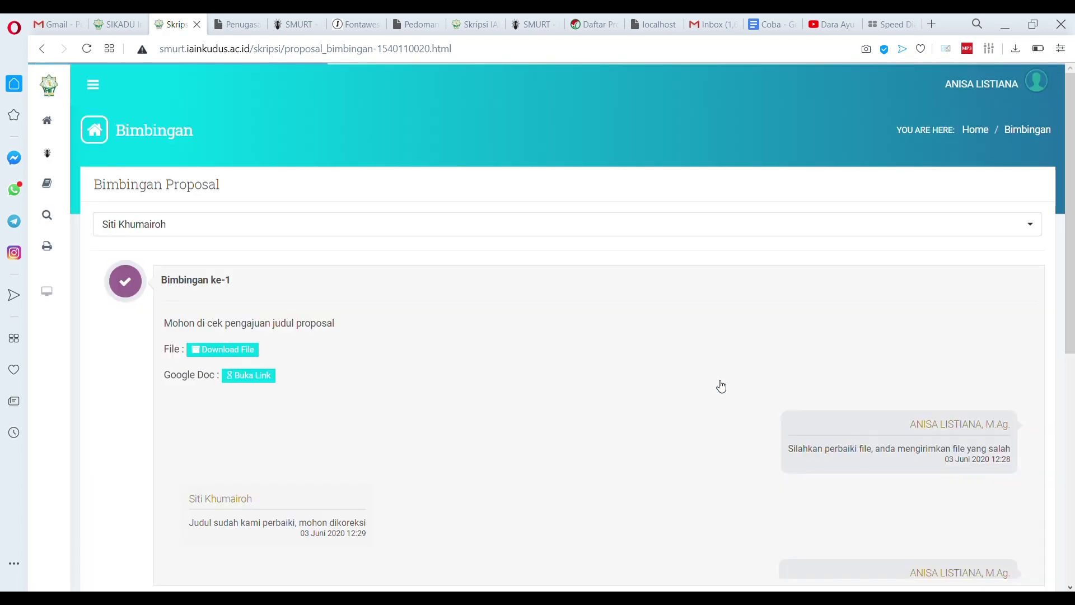
scroll(718, 387, down, 8)
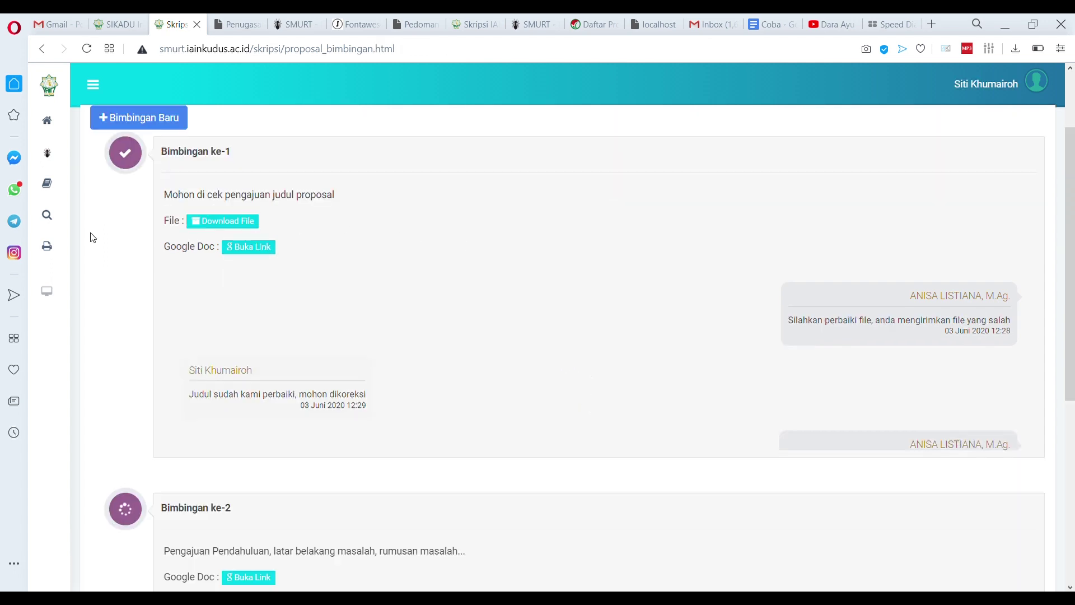
mouse_move(93, 229)
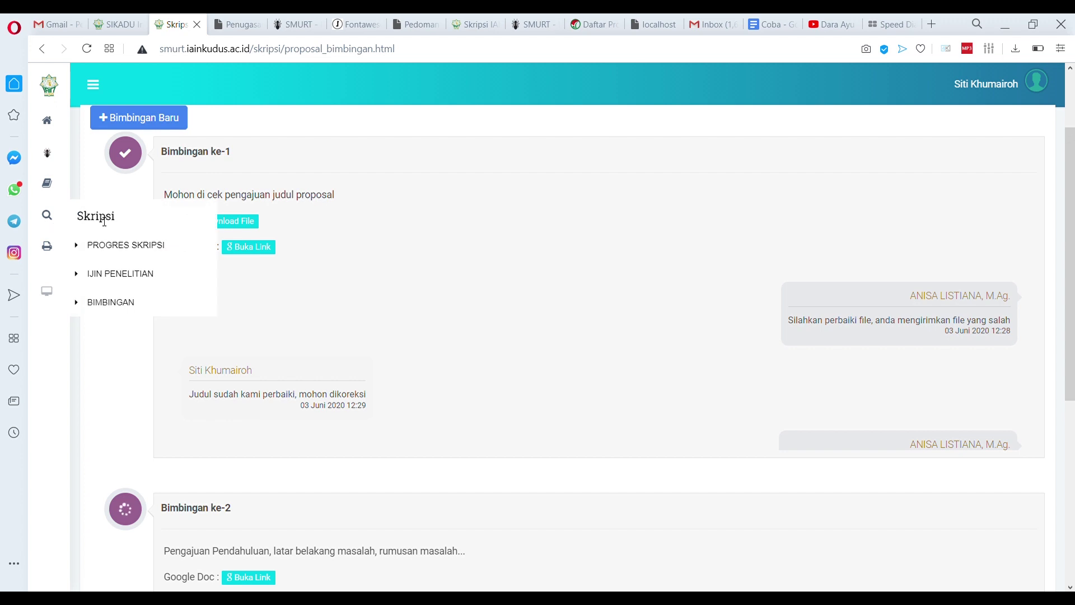
click(108, 247)
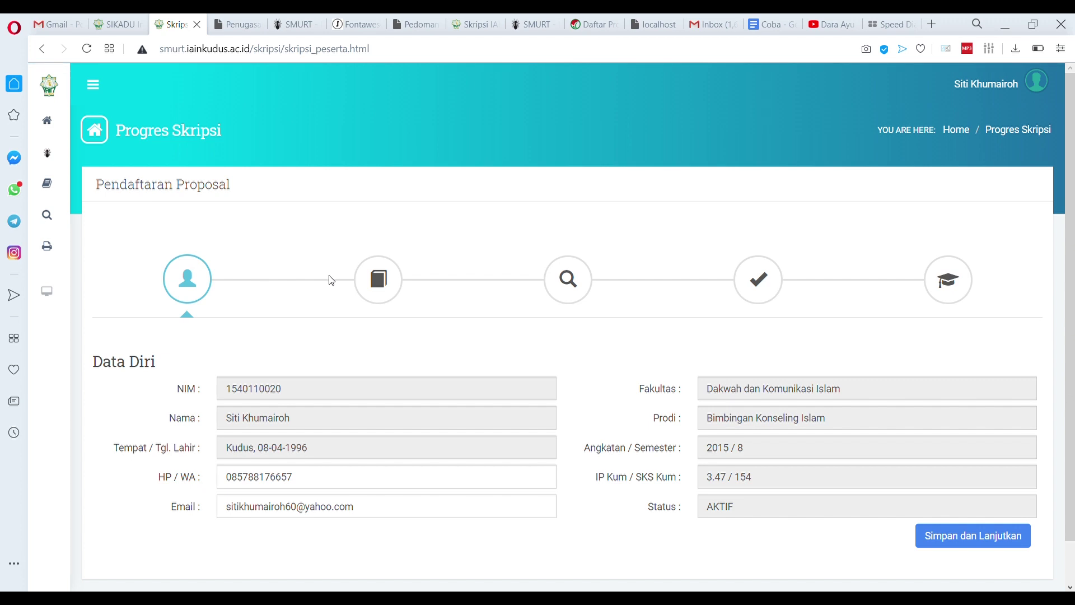
scroll(330, 287, down, 1)
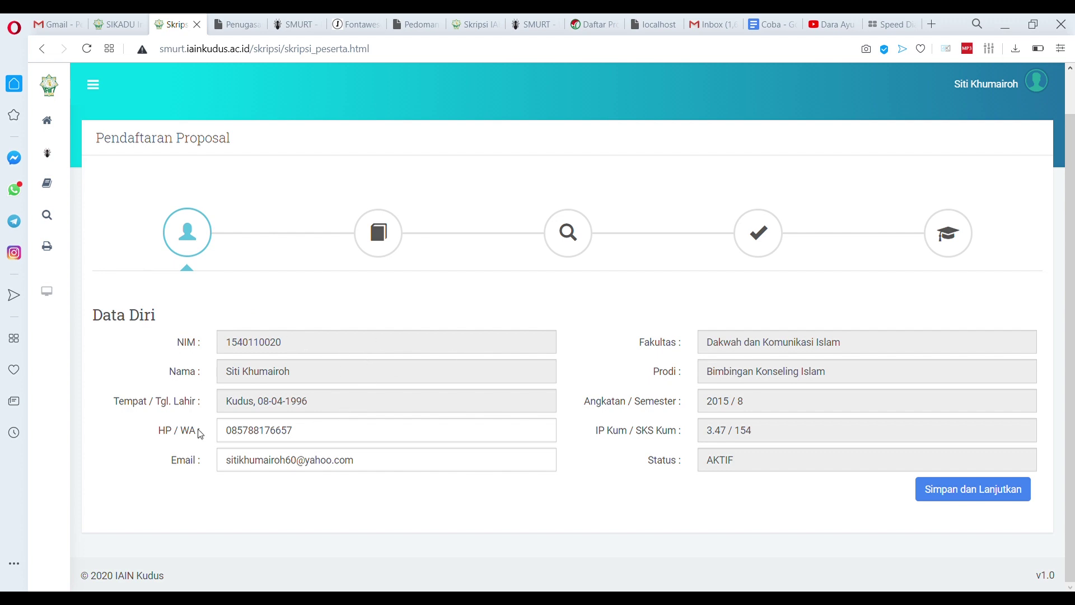
click(340, 440)
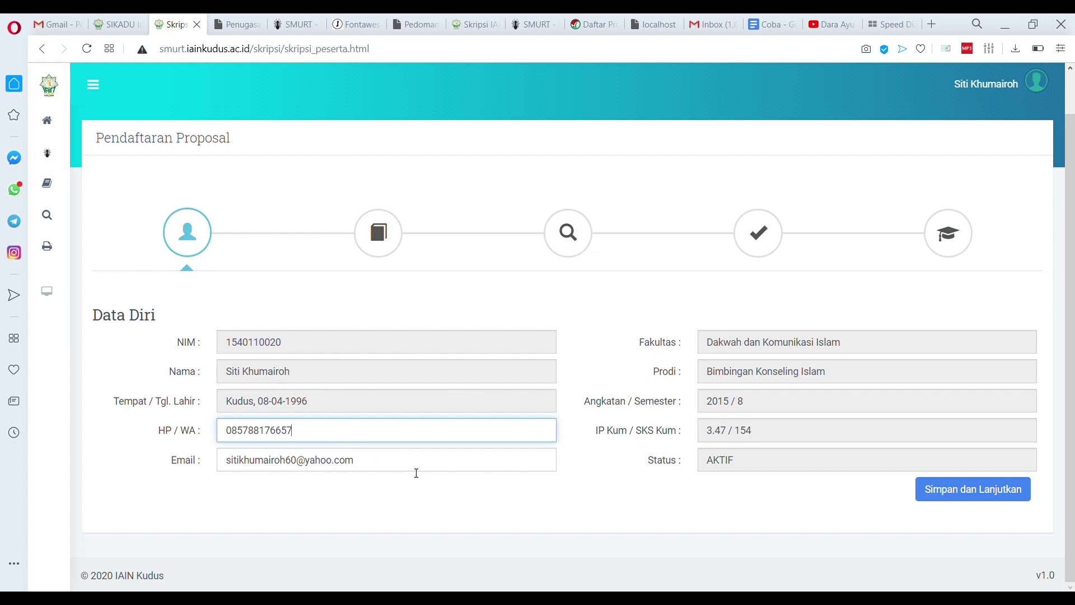
Confirm the personal data with Simpan dan Lanjutkan, then go to Login as
click(983, 496)
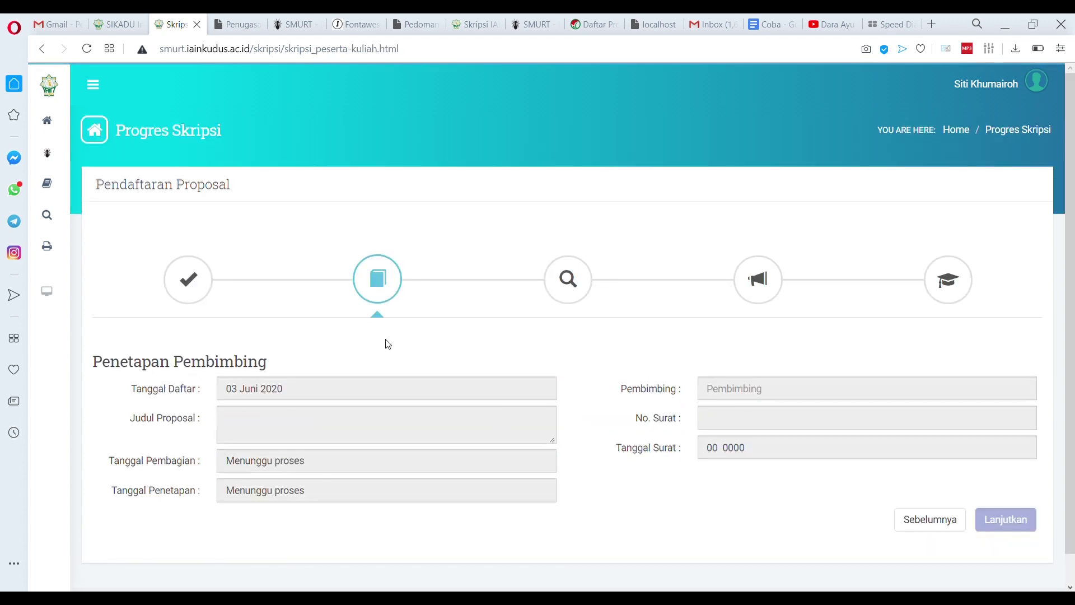
scroll(379, 364, down, 1)
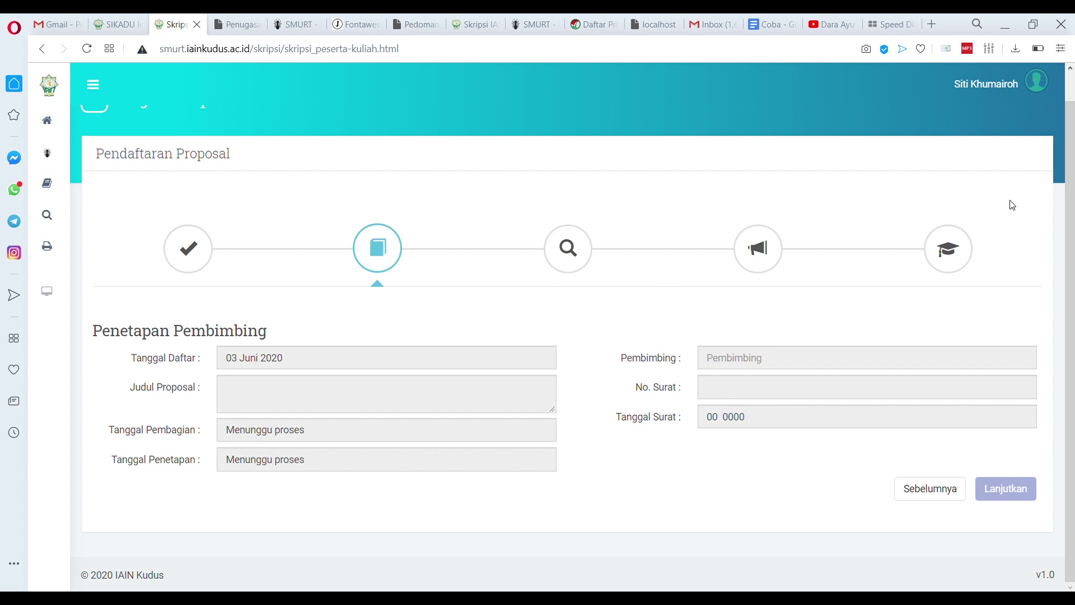
click(991, 88)
click(984, 132)
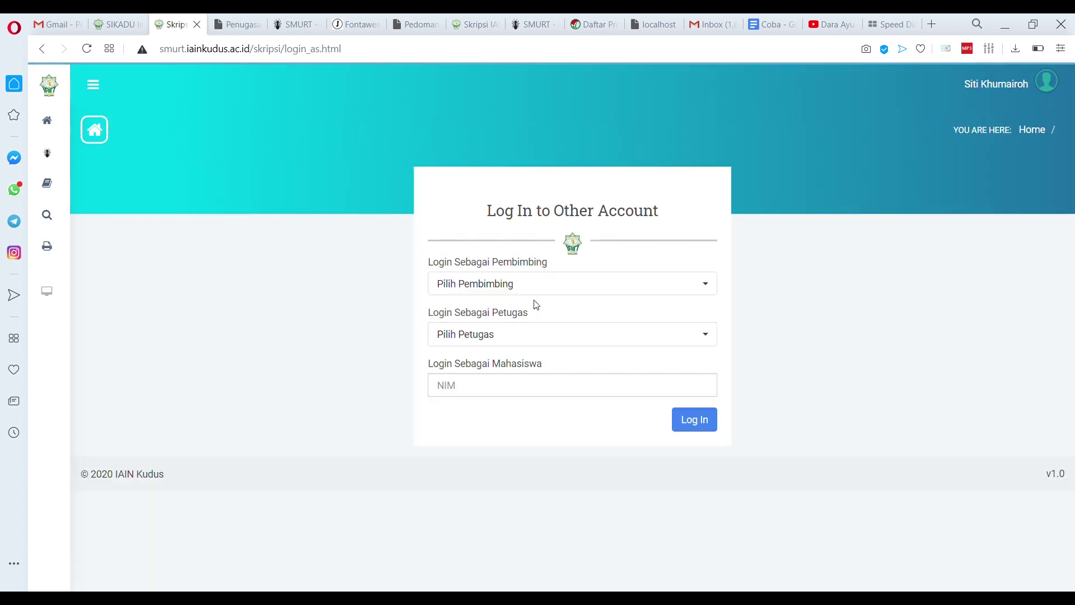
Log in as another lecturer chosen by searching the supervisor list
click(527, 291)
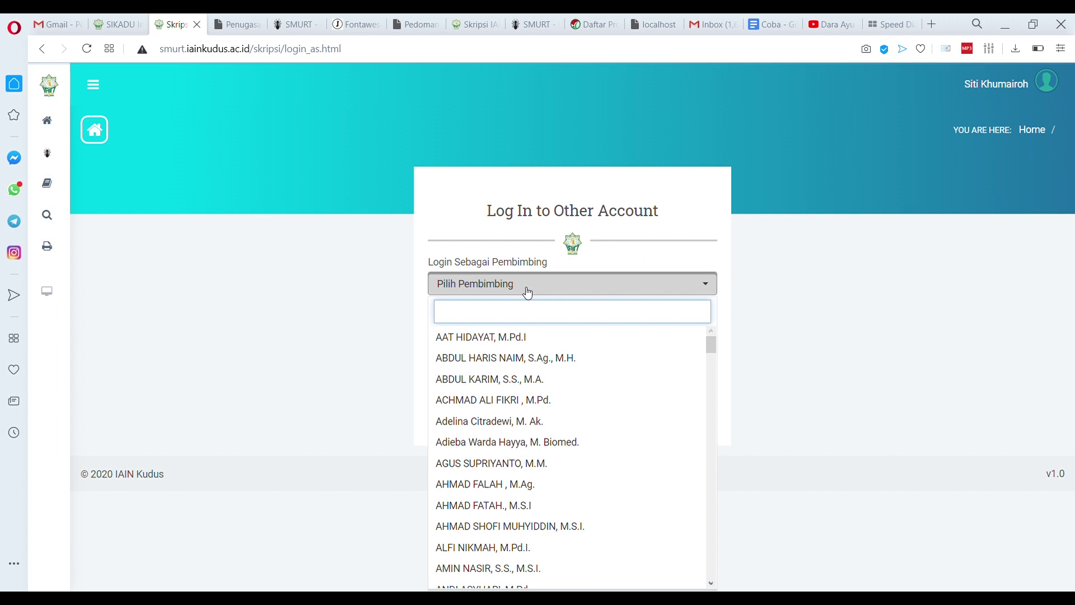
text(zaini)
click(532, 338)
click(693, 419)
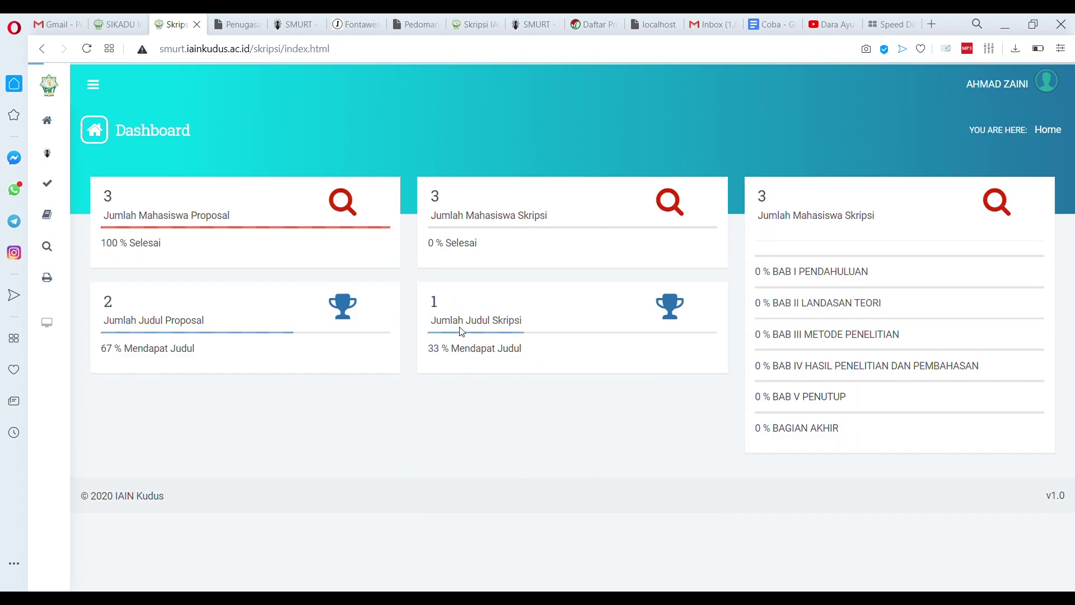
In Pembagian Pembimbing Skripsi, open the edit form for the third student's row
mouse_move(57, 193)
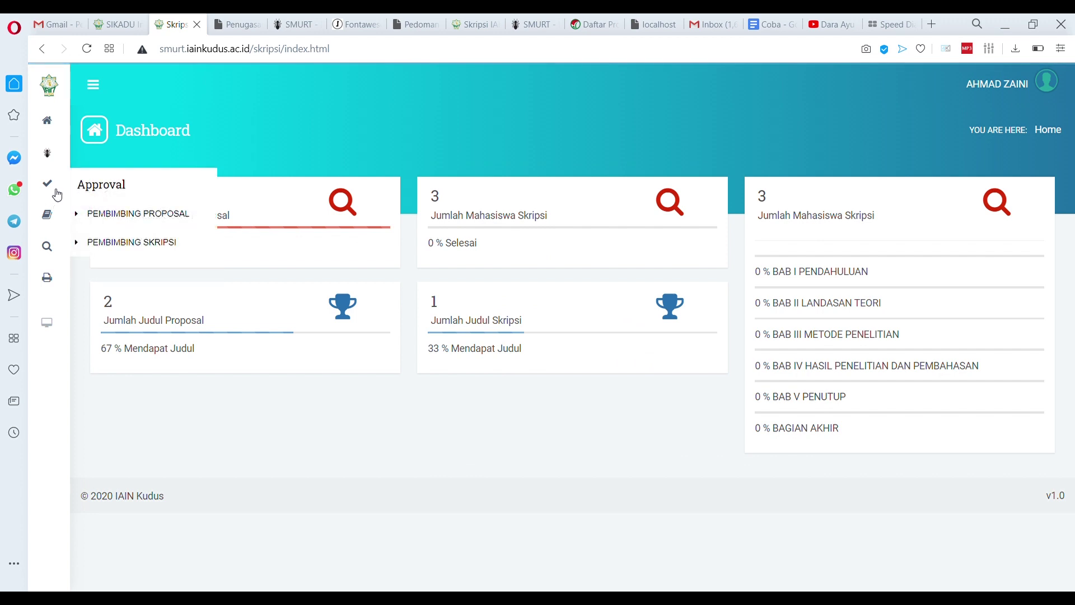
click(117, 243)
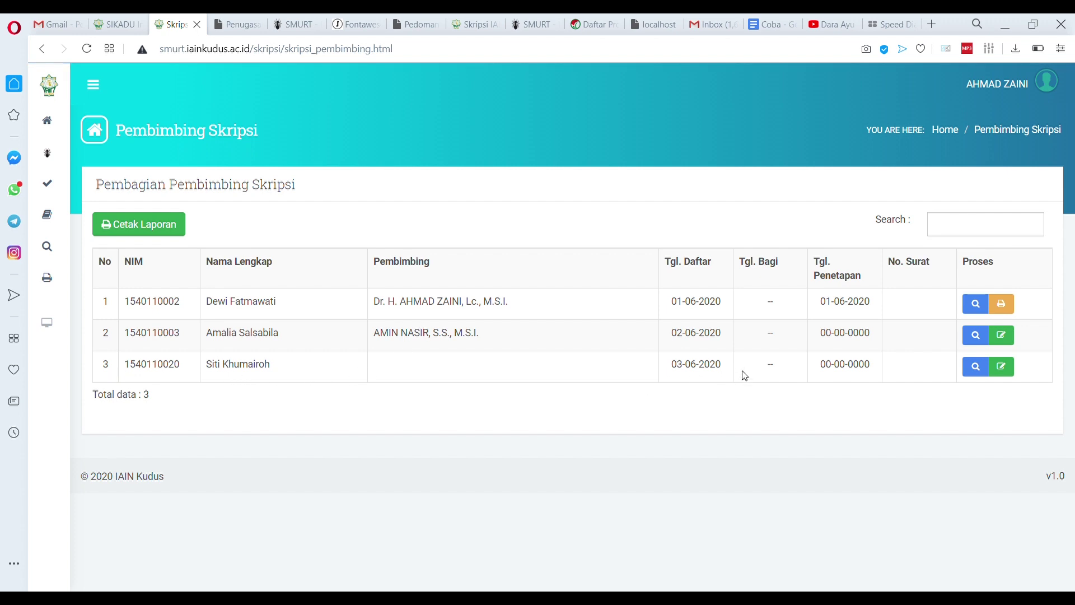
triple_click(221, 372)
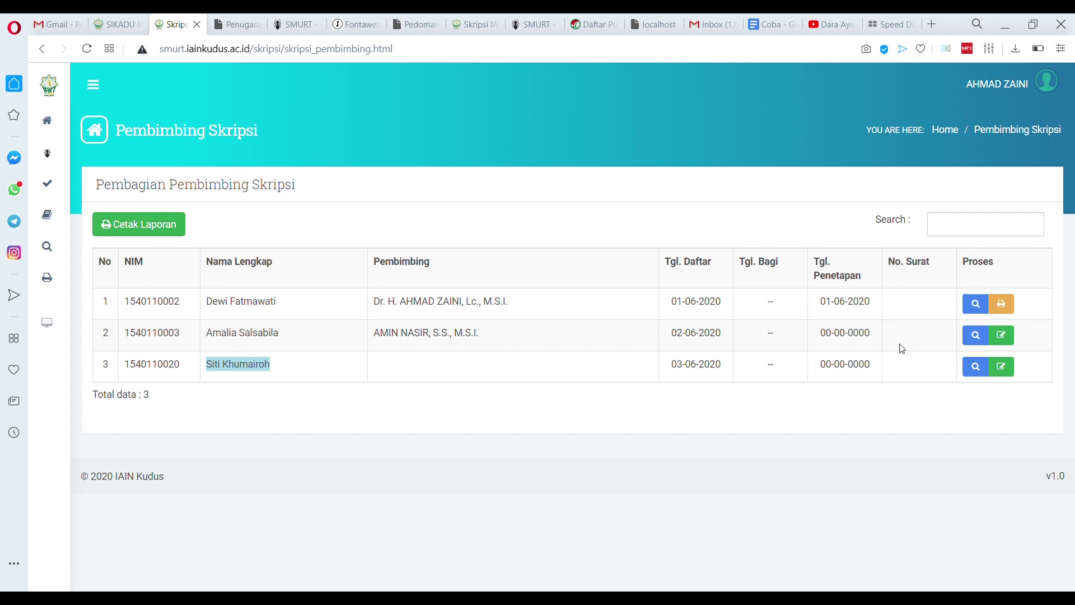
click(1001, 366)
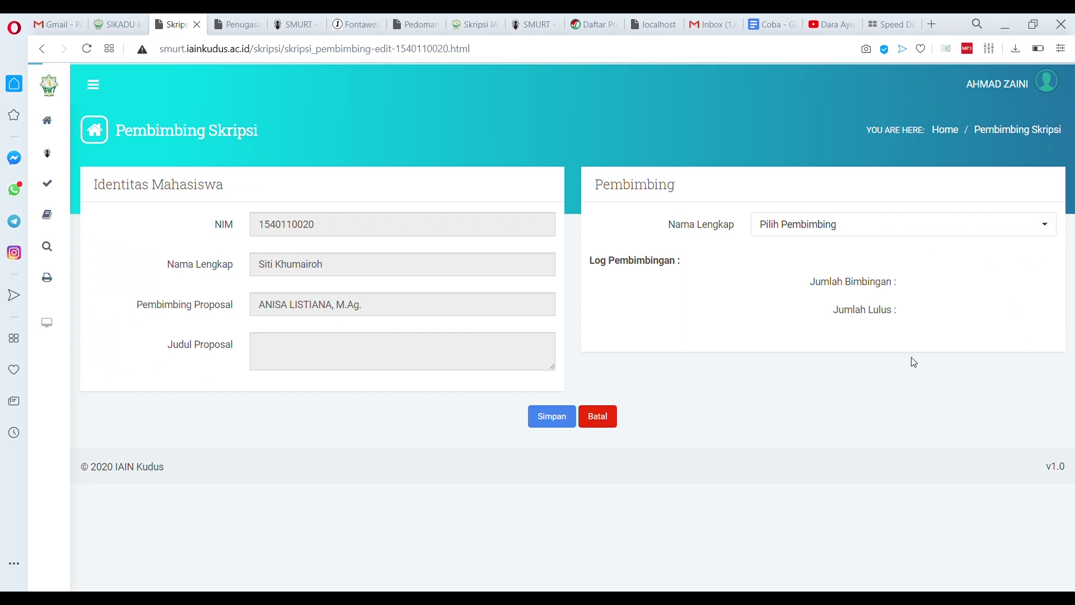
Search the lecturer list for 'anisa' and select the proposal supervisor as thesis supervisor
click(809, 235)
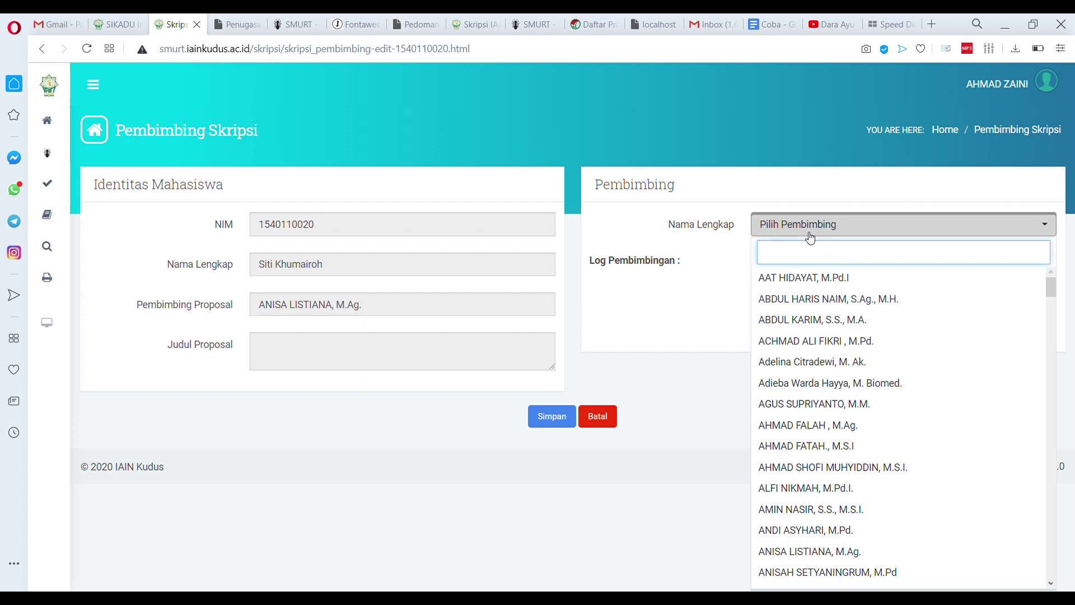
text(n)
key(BackSpace)
text(anisa)
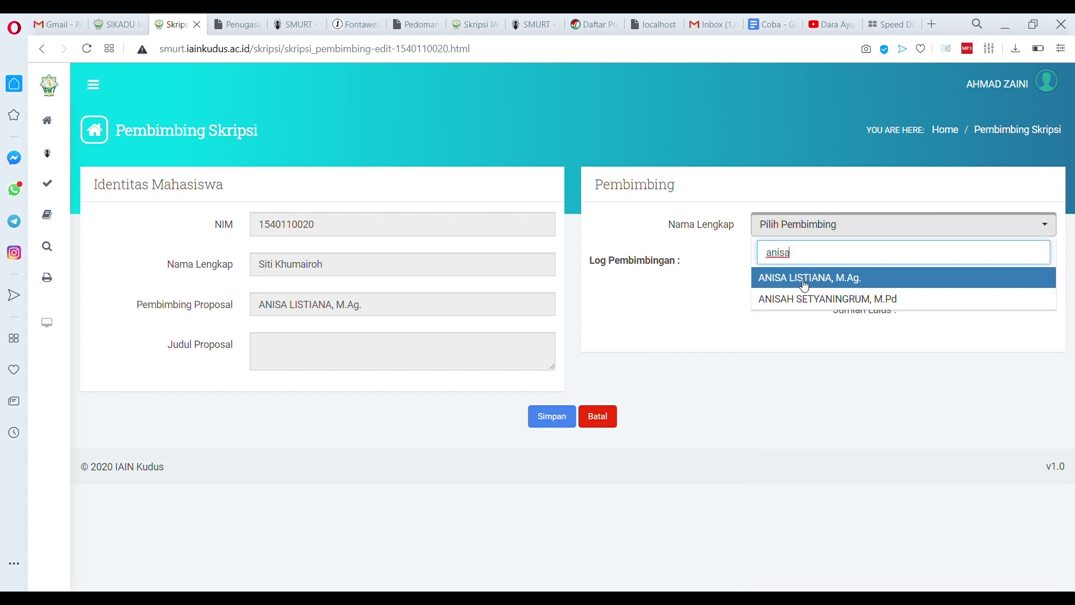
click(804, 283)
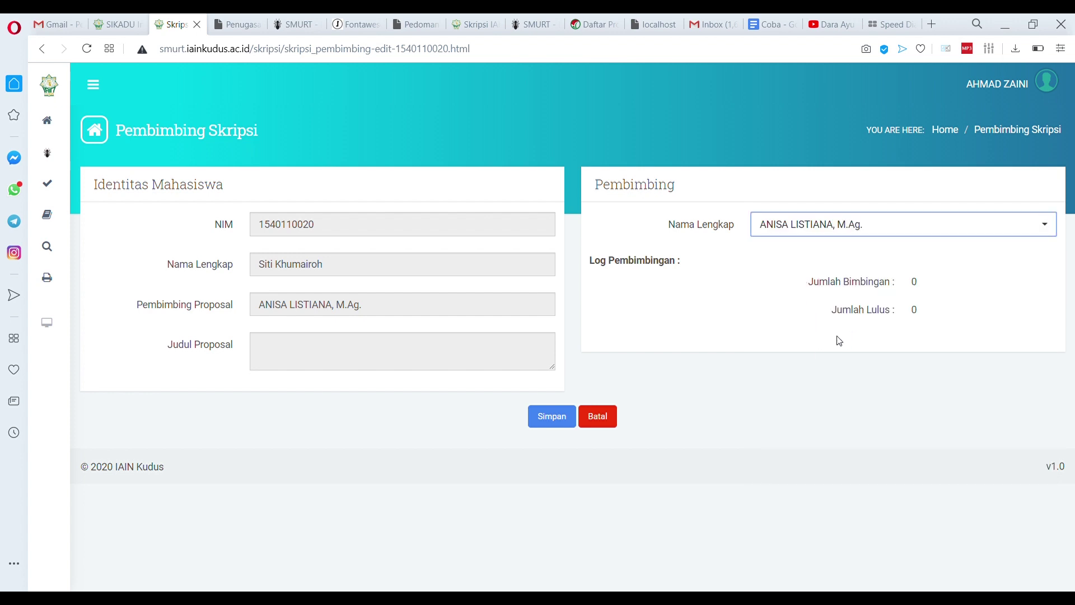
Try the first lecturer in the list instead and inspect their supervision and graduation counts
click(849, 234)
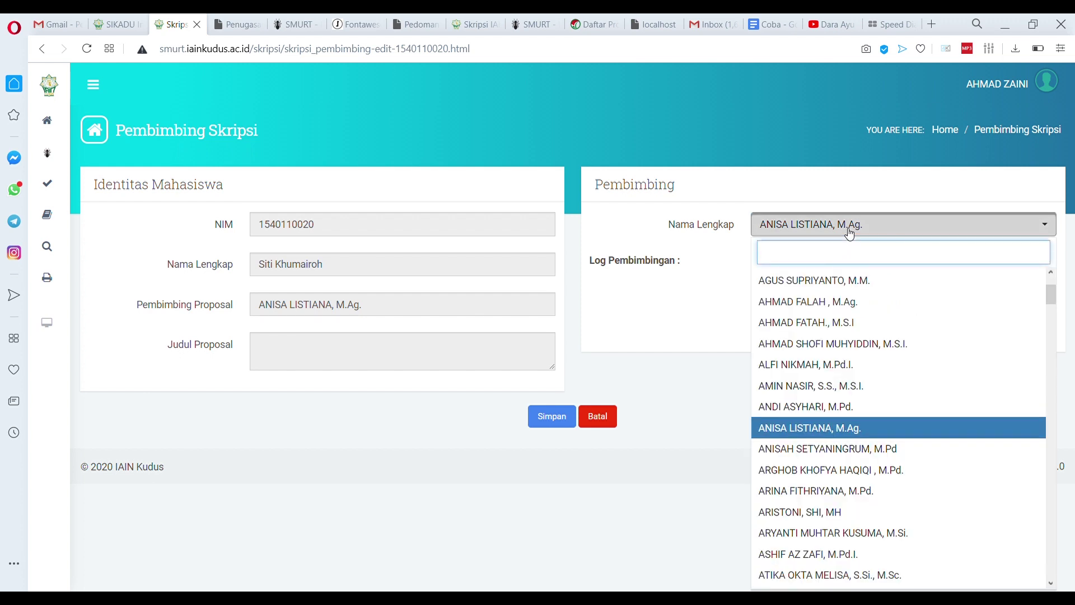
scroll(794, 302, up, 2)
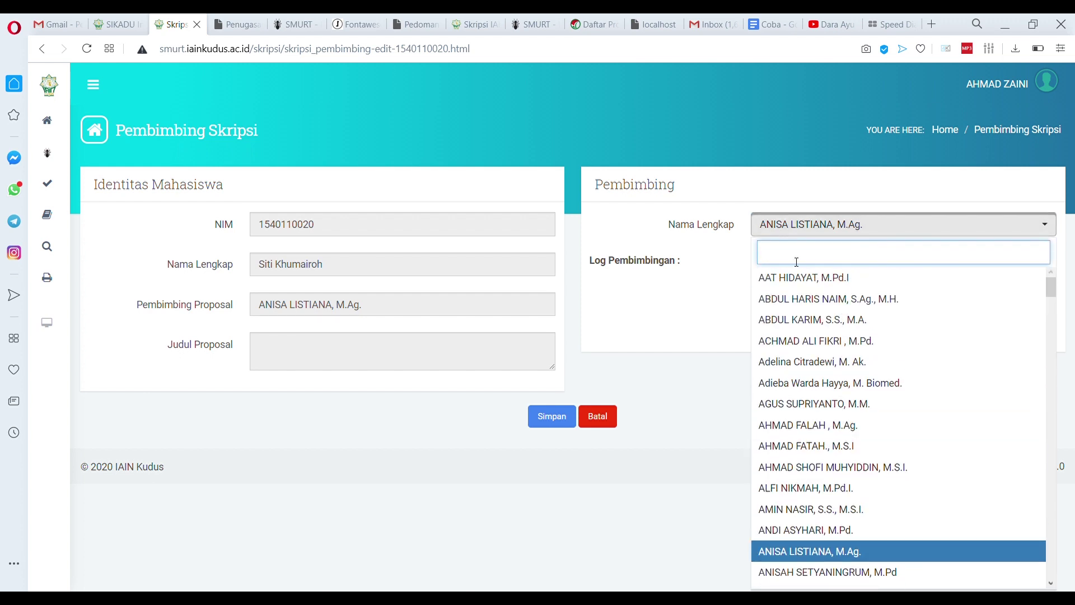
click(794, 279)
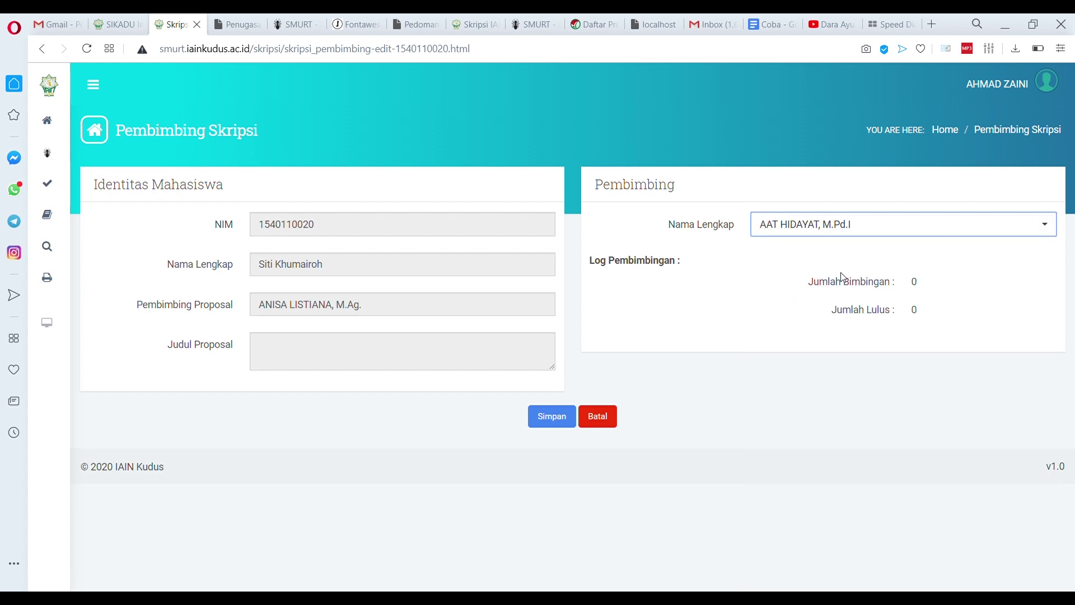
drag(795, 288, 914, 323)
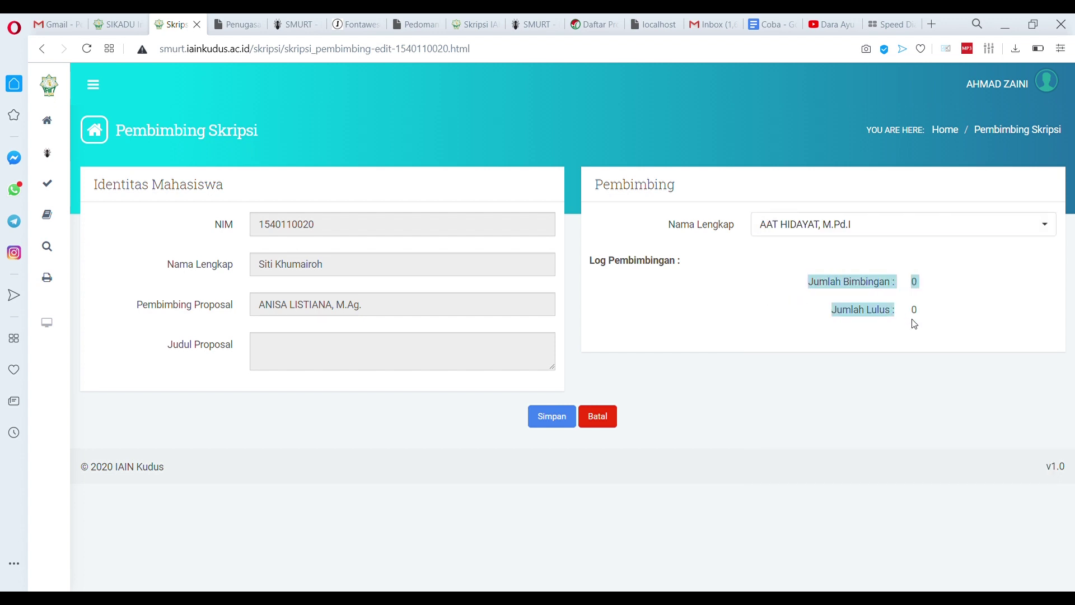
click(906, 319)
drag(838, 320, 916, 321)
click(924, 322)
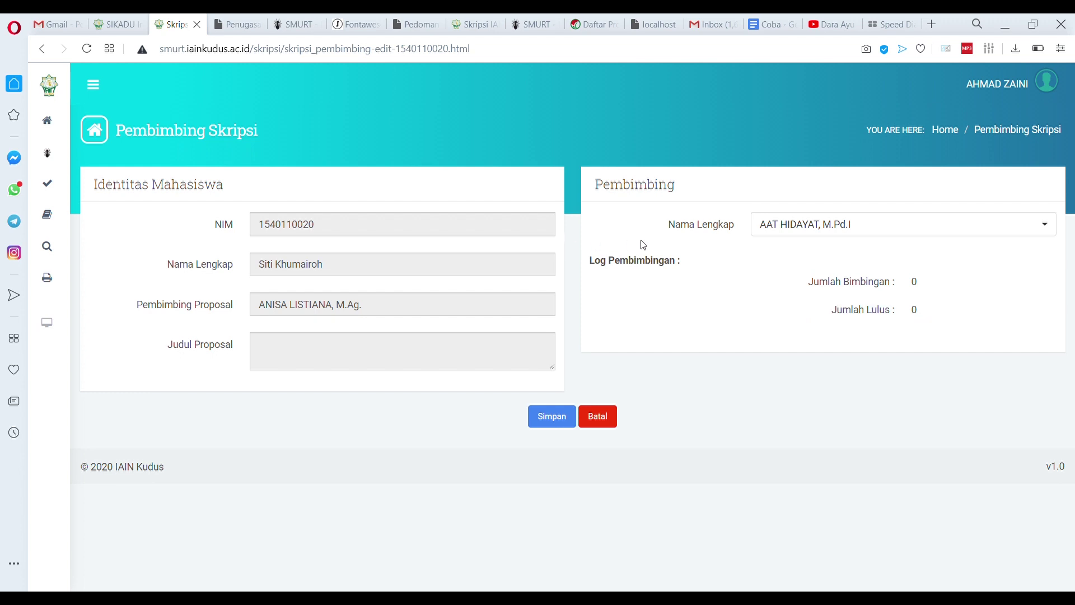
Reselect the proposal supervisor via an 'anisa' search, save, and check the third student's row
click(819, 228)
text(anisa)
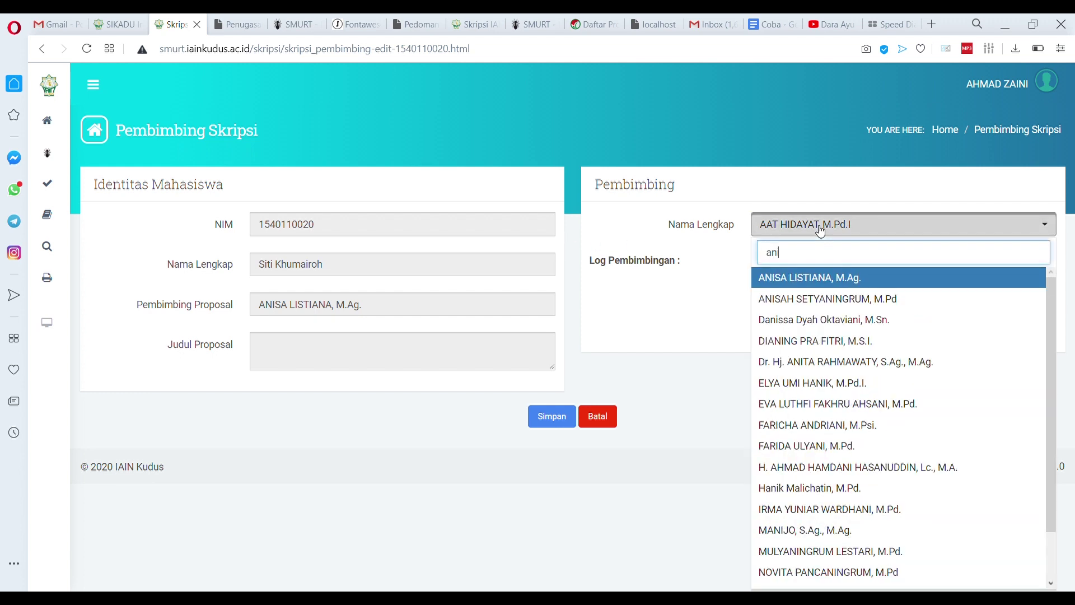
click(842, 285)
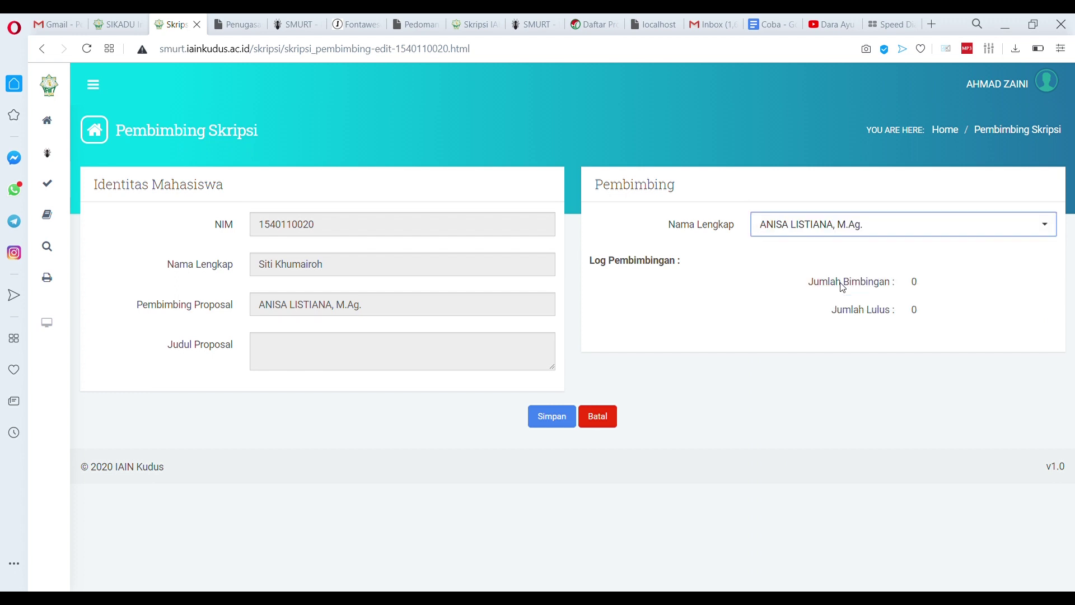
click(552, 416)
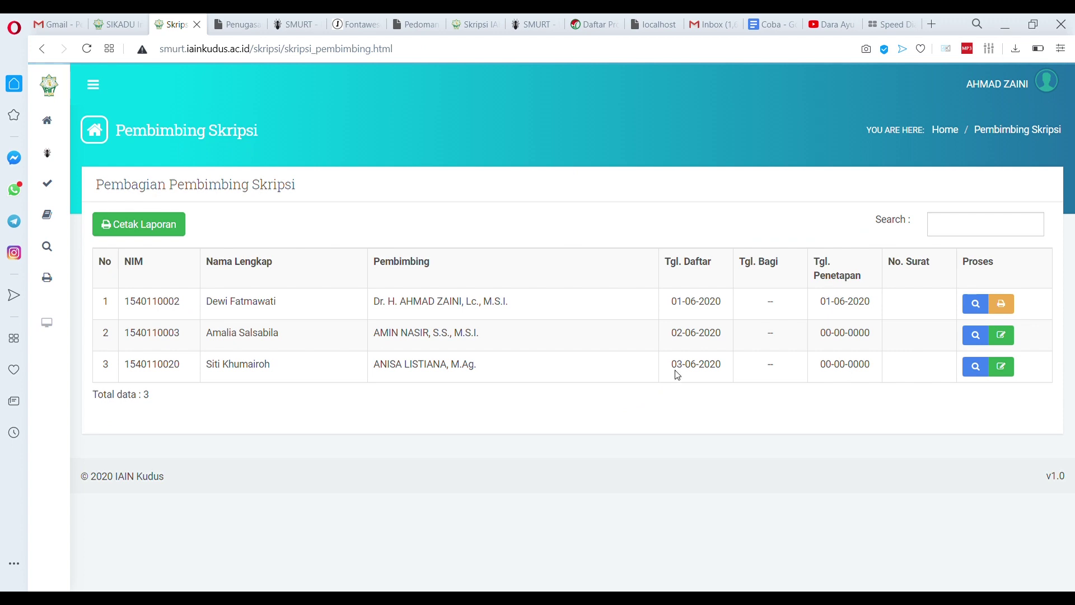
drag(126, 372, 497, 376)
click(496, 377)
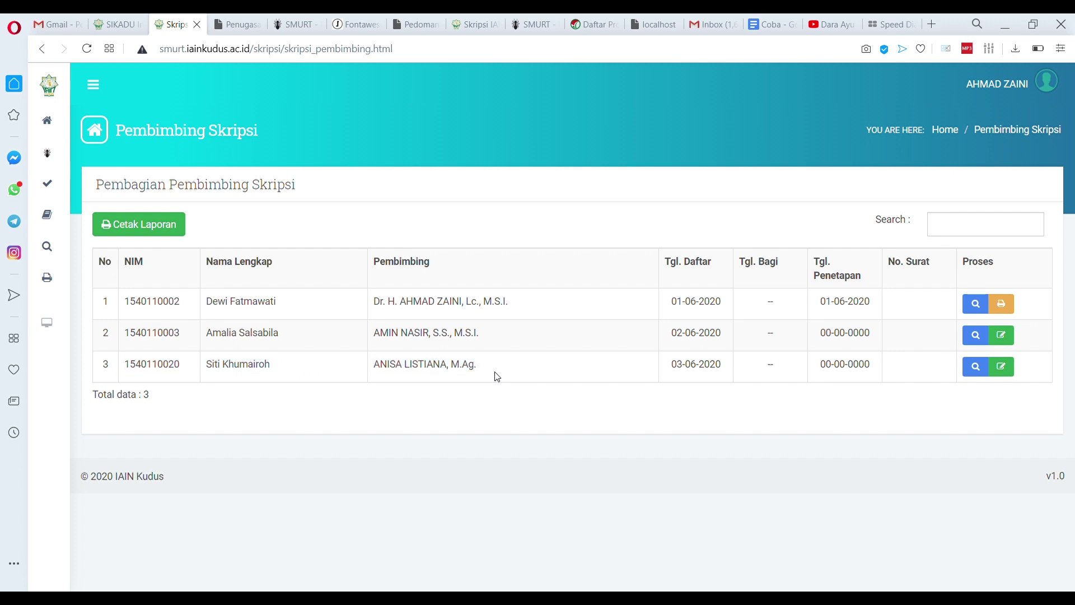
click(998, 89)
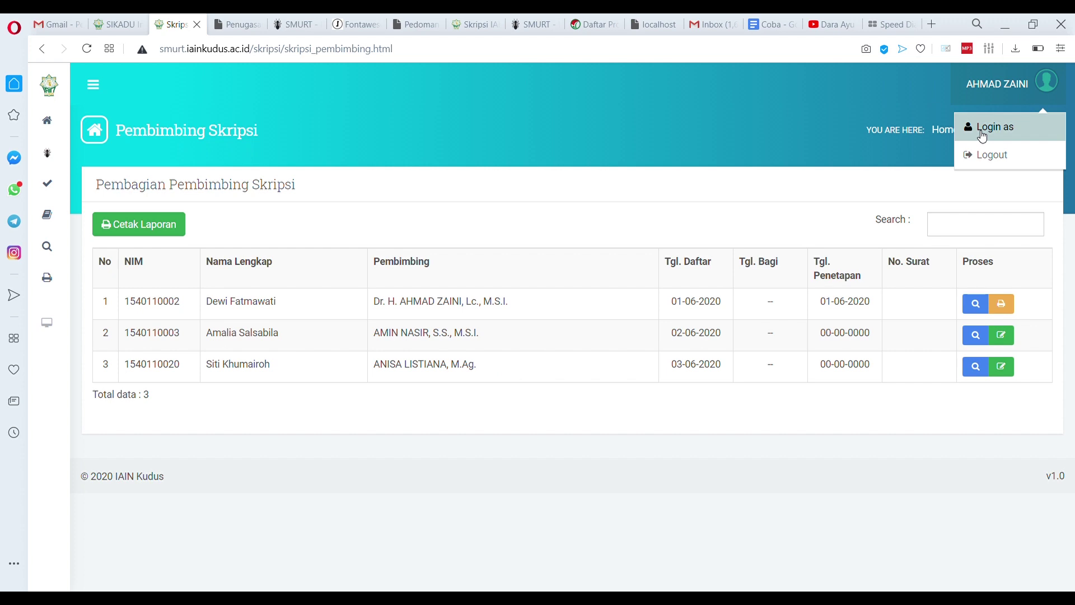
Log in as the dean's lecturer account, found by searching 'mast', and open the Pembimbing Skripsi approval list
click(982, 128)
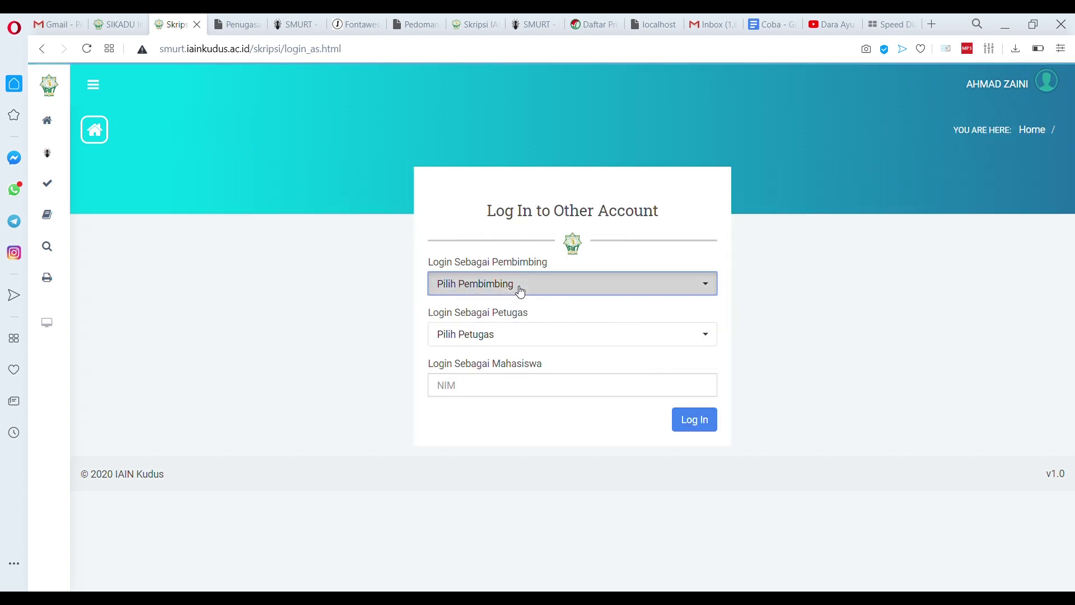
click(520, 285)
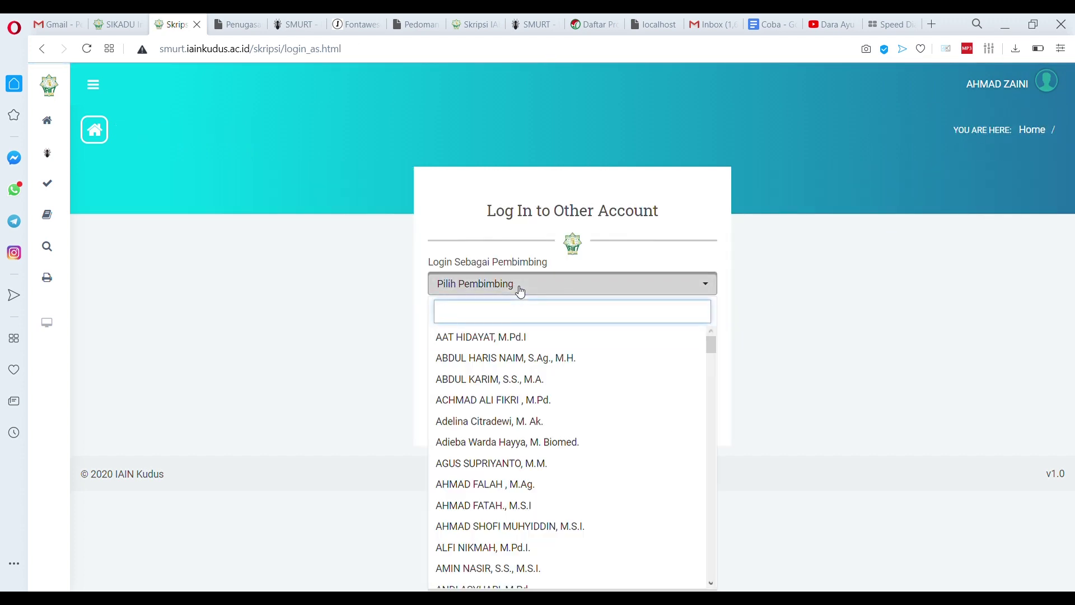
text(mast)
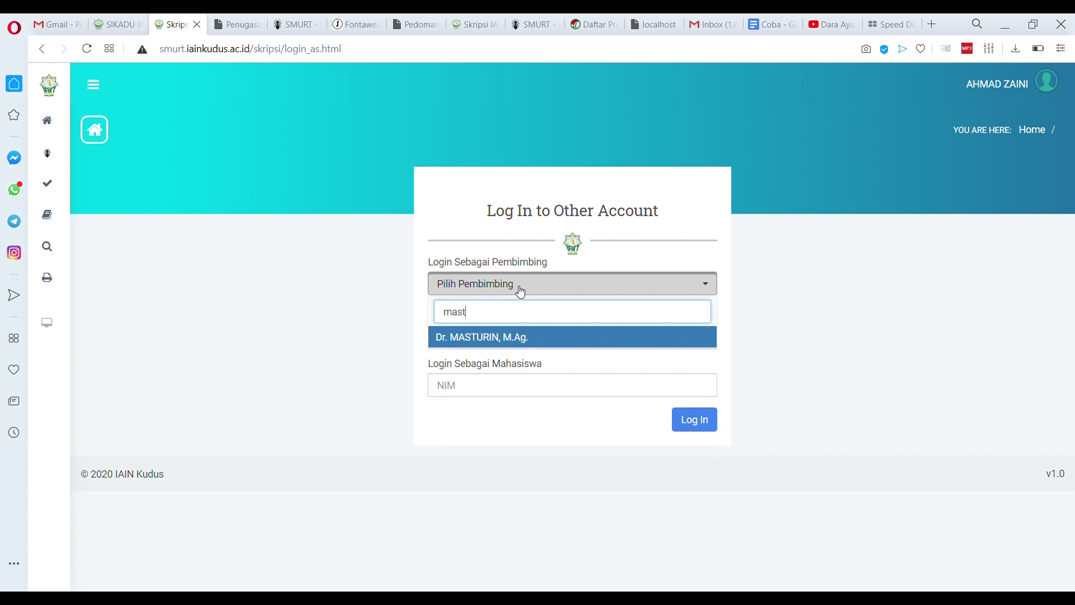
click(520, 338)
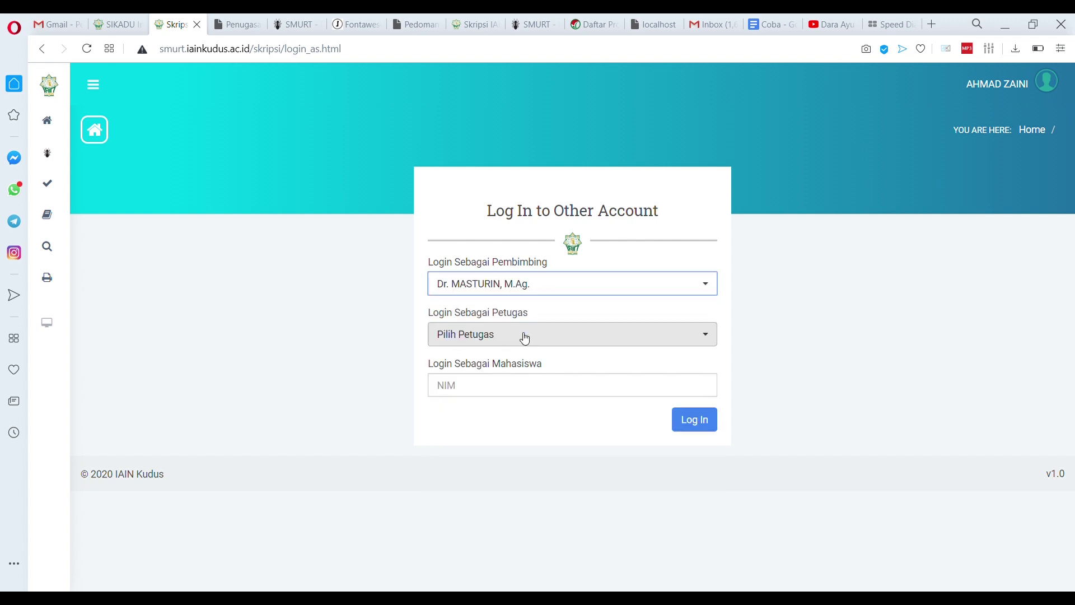
click(712, 428)
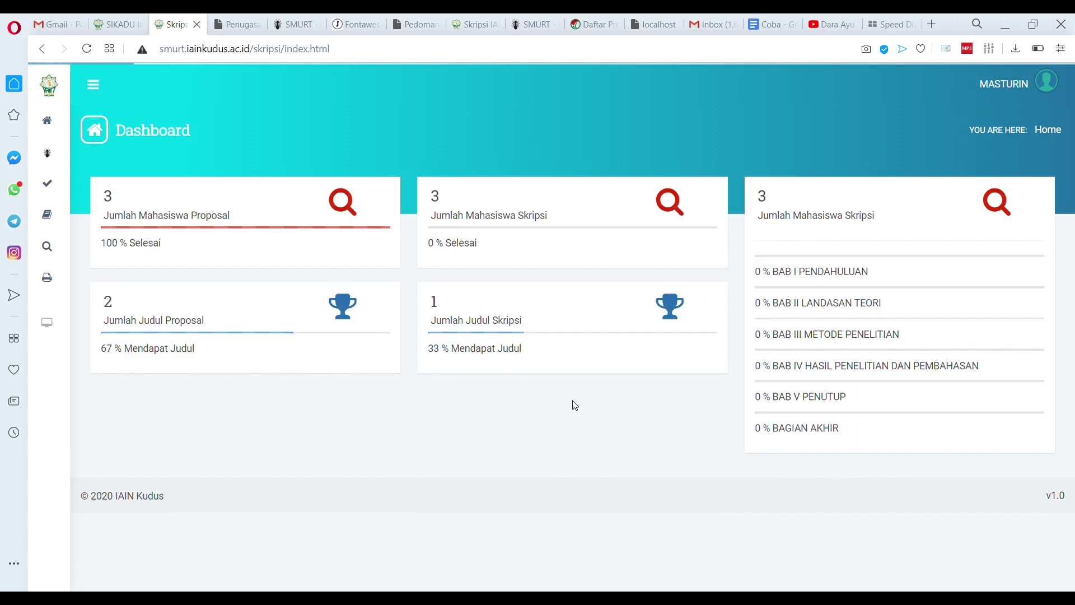
mouse_move(59, 185)
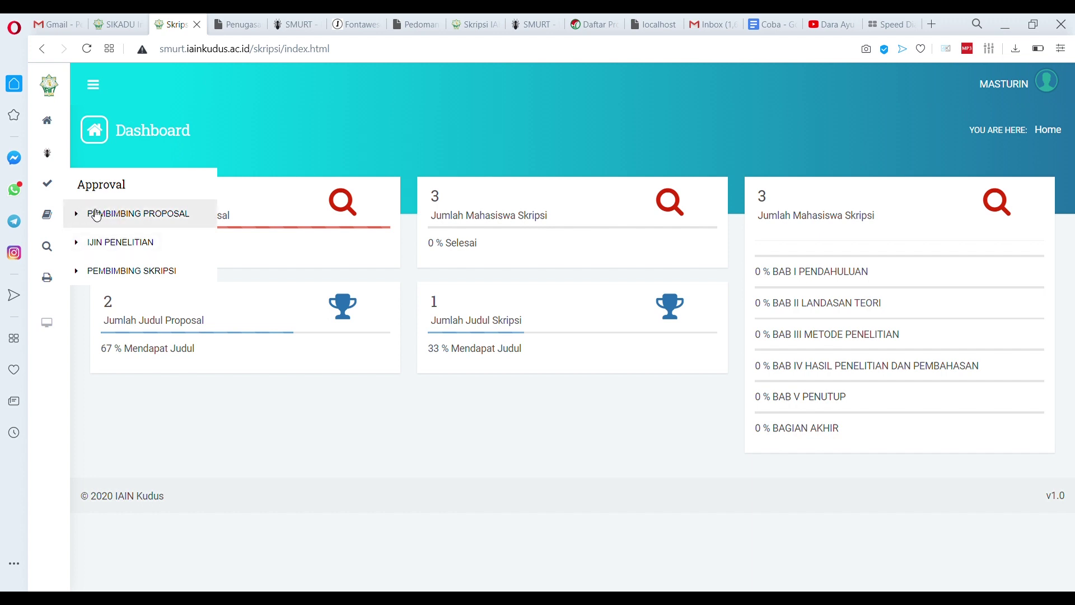
click(121, 274)
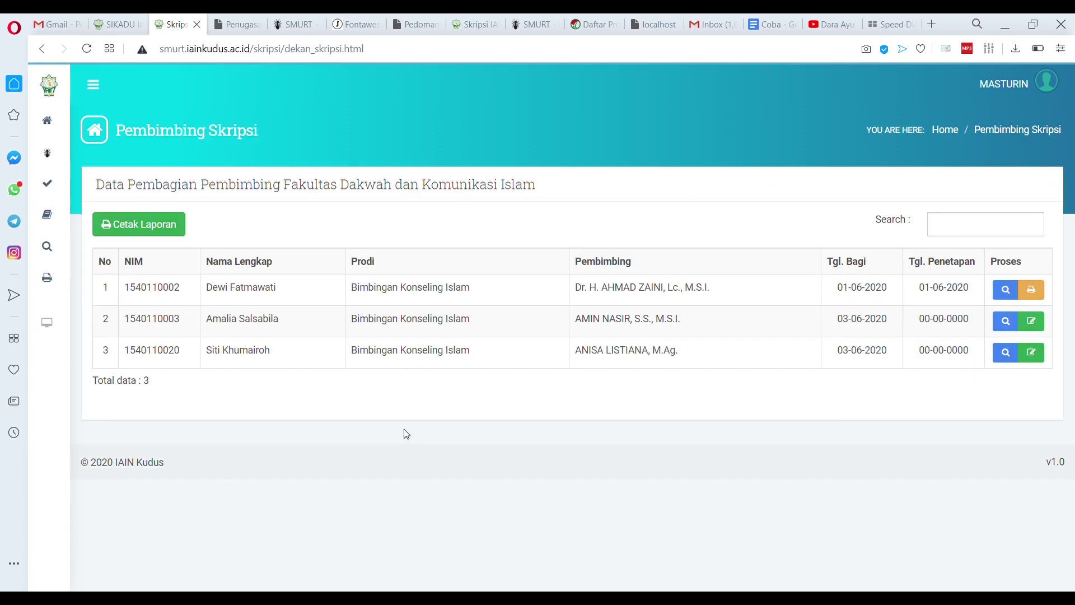
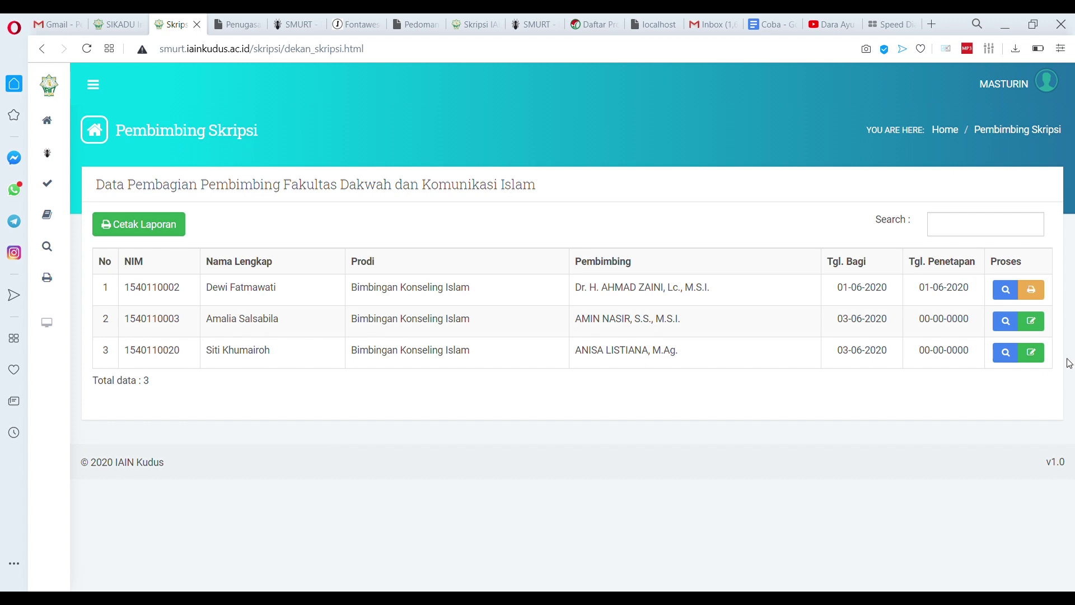
Approve row 3's thesis supervisor assignment, dated 03-06-2020, and preview its printable assignment letter
click(1032, 354)
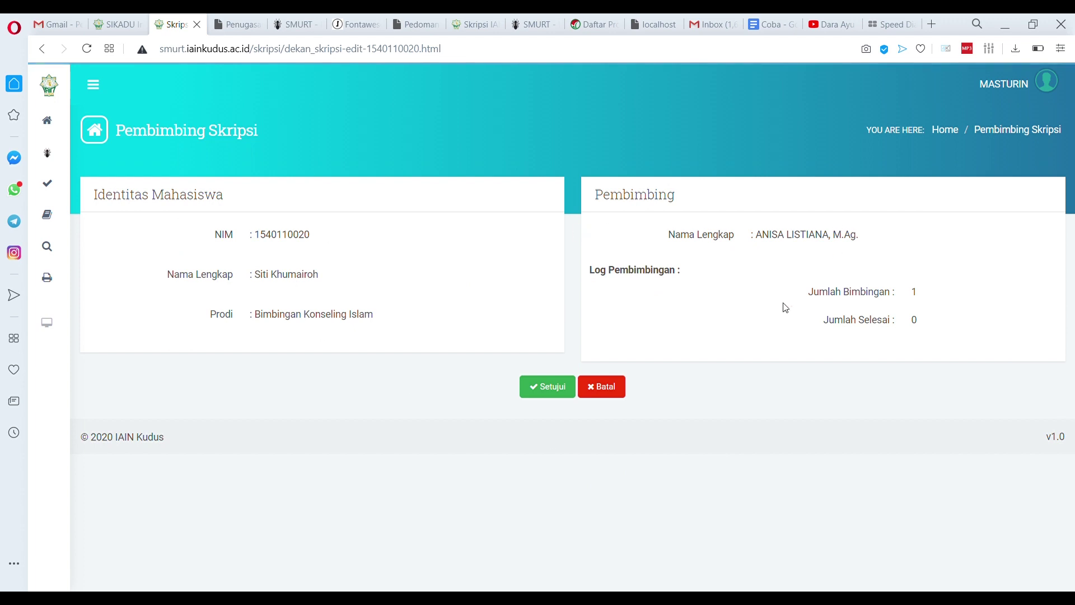
click(557, 395)
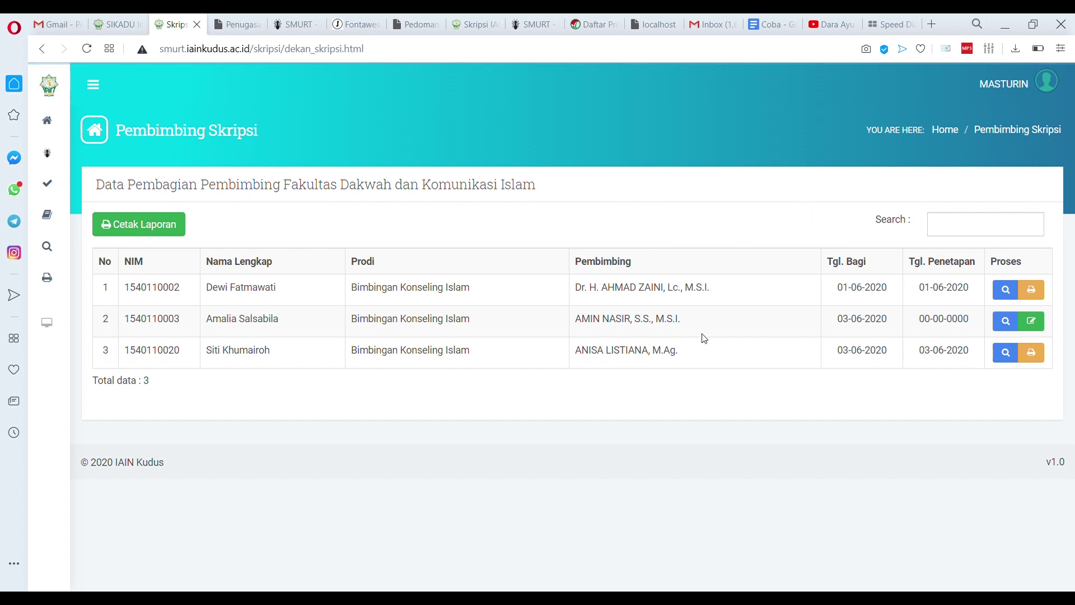
click(1032, 352)
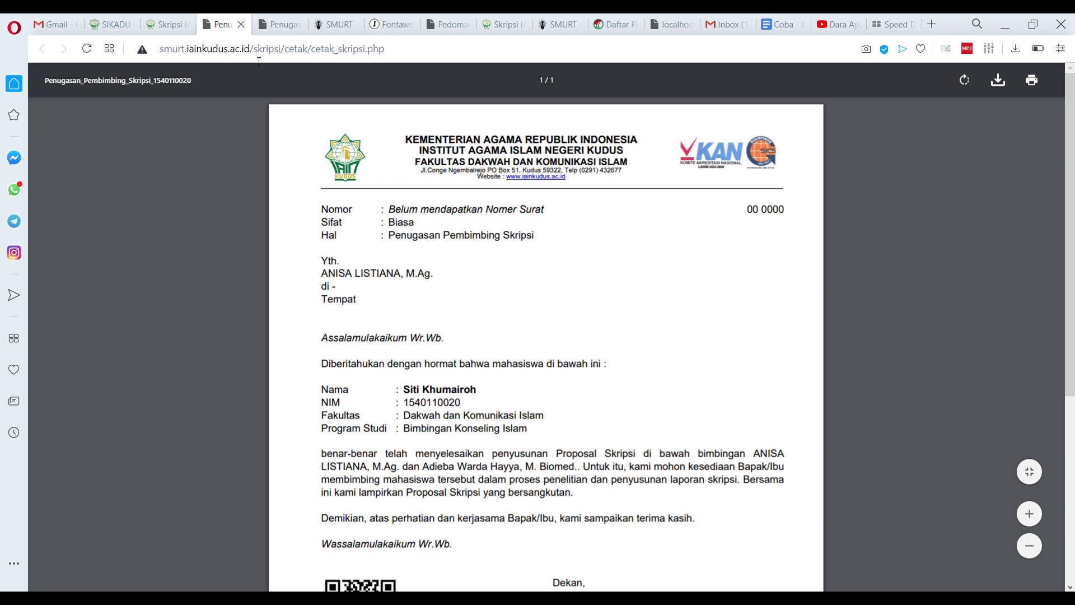
click(240, 25)
click(1027, 78)
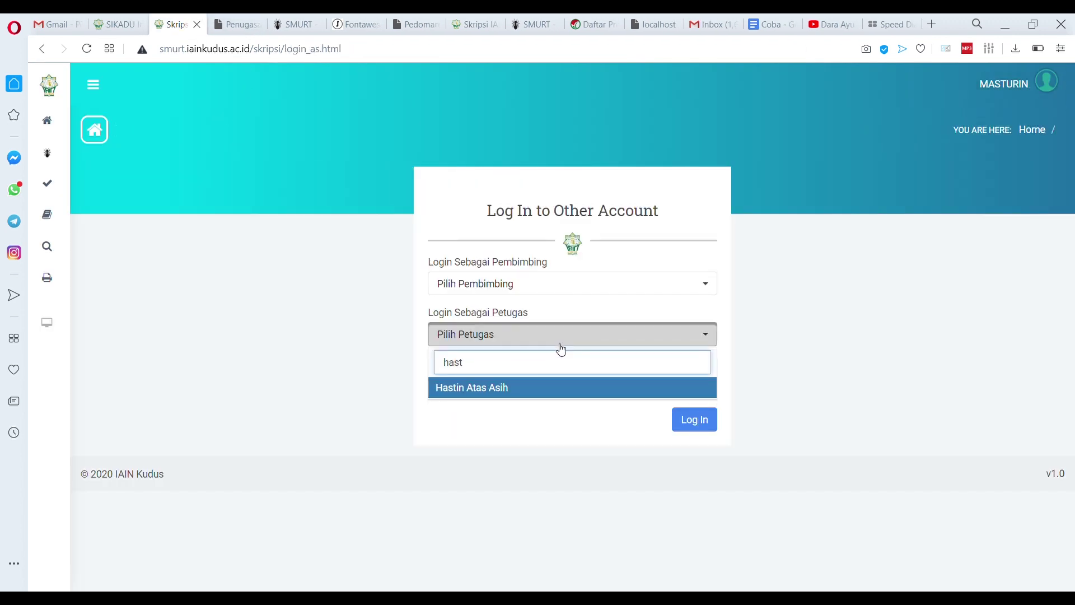
Log in as the officer account and open the Approval > Nomor Surat letter-number list
click(512, 388)
click(699, 430)
mouse_move(48, 187)
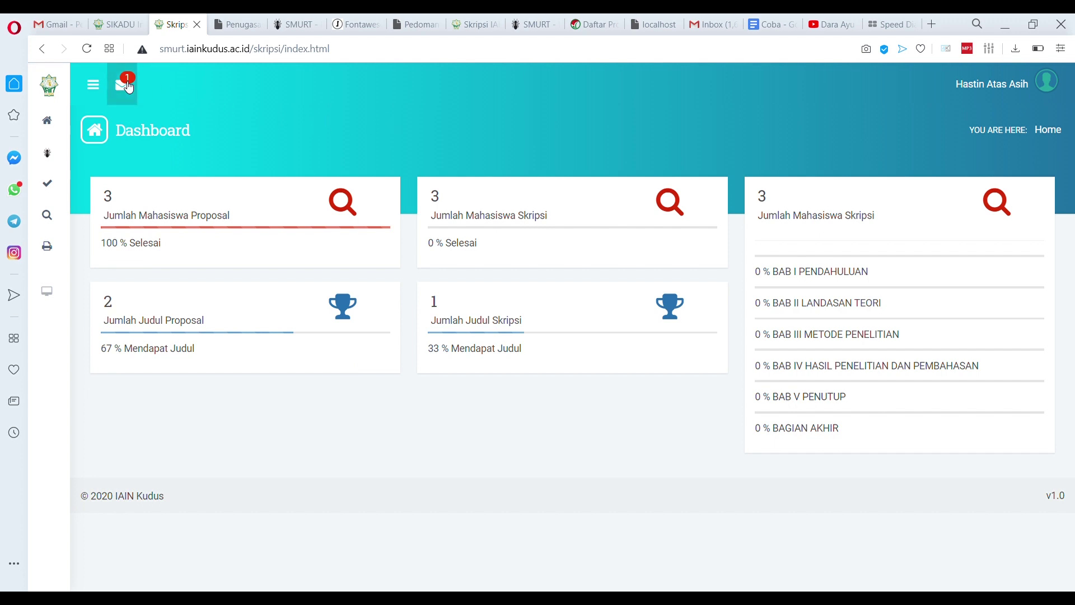
click(129, 87)
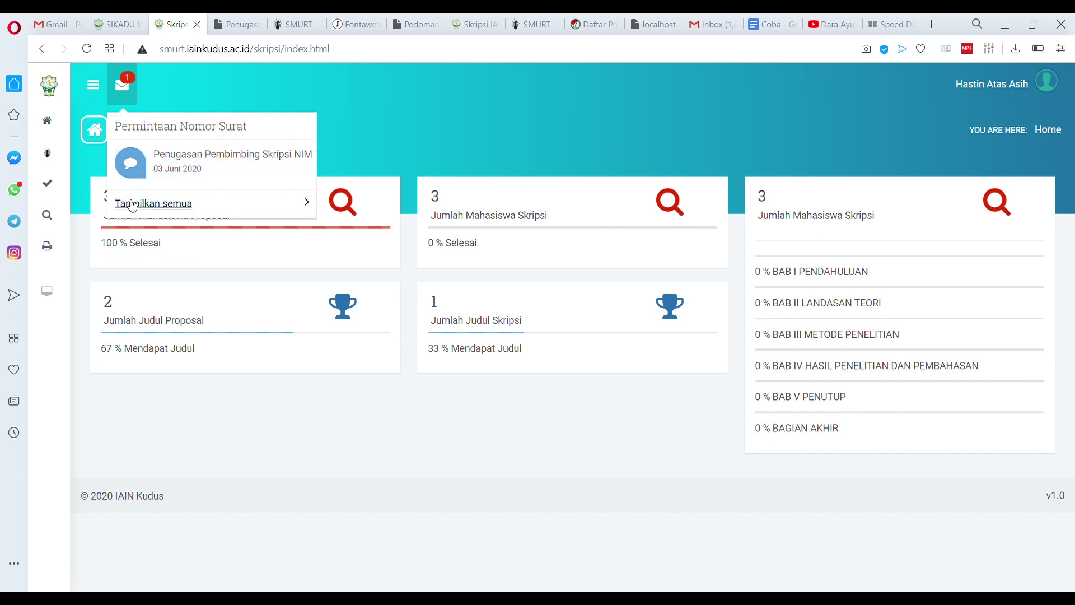
click(55, 182)
click(121, 213)
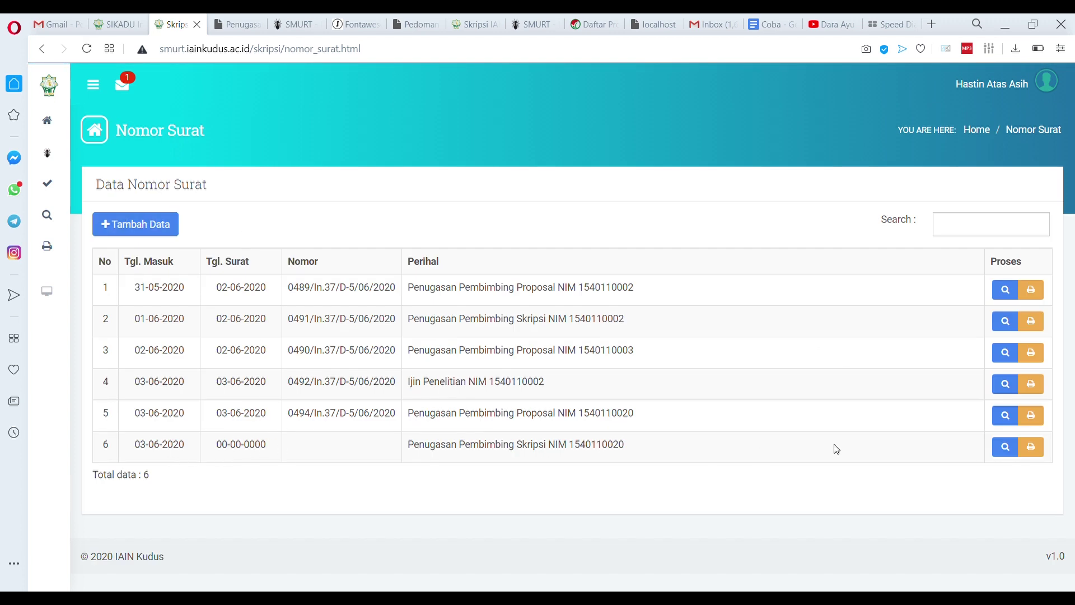
Number row 6's letter 0495/In.37/D-5/06/2020 dated 03/06/2020, adapting row 5's copied number
drag(289, 420, 401, 420)
key(ctrl+c)
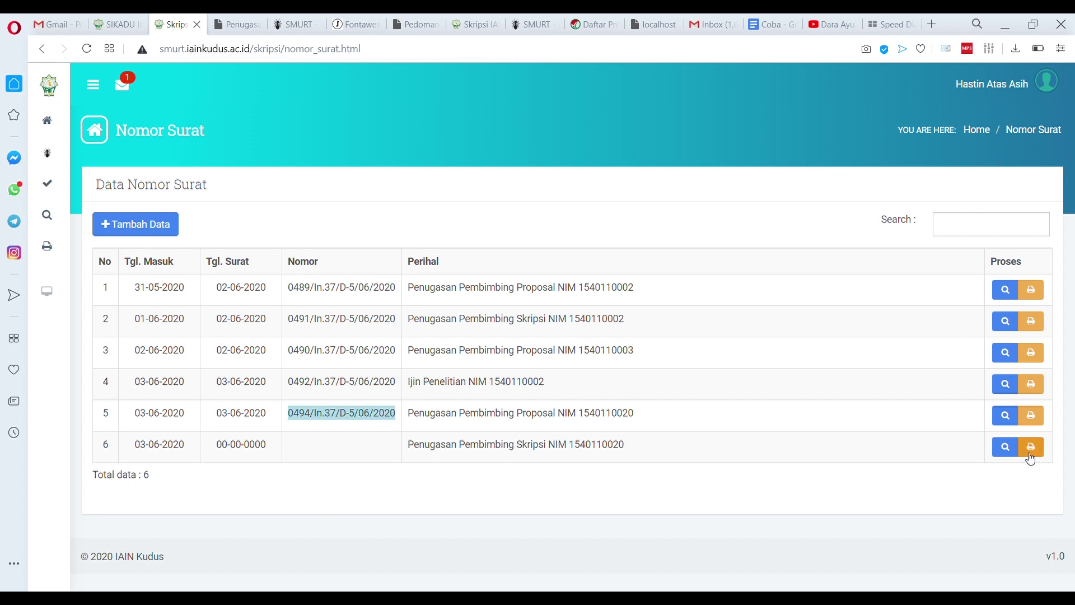
click(1006, 448)
click(530, 312)
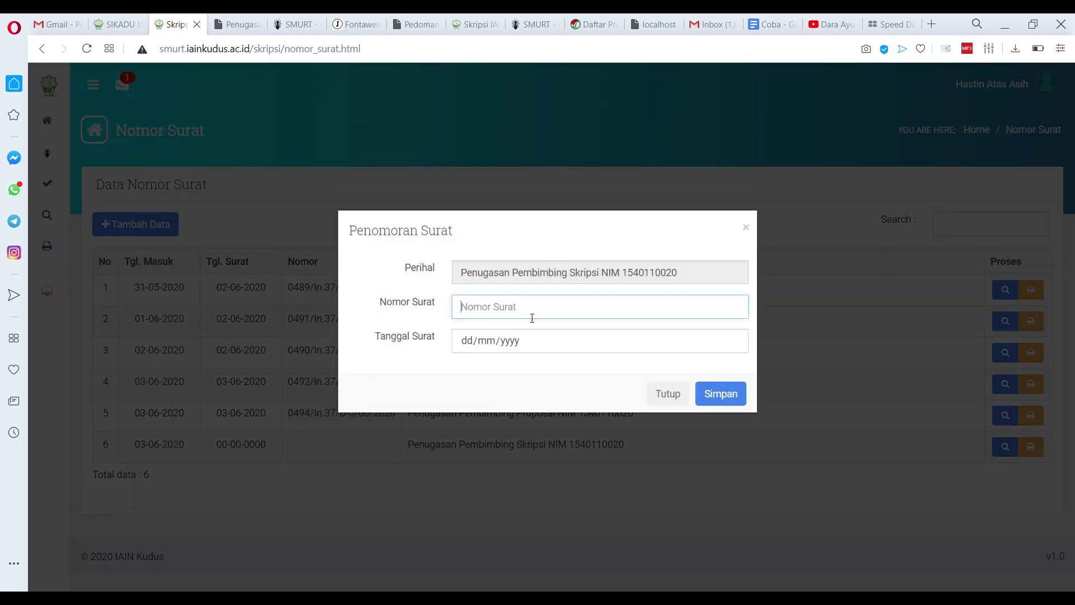
key(ctrl+v)
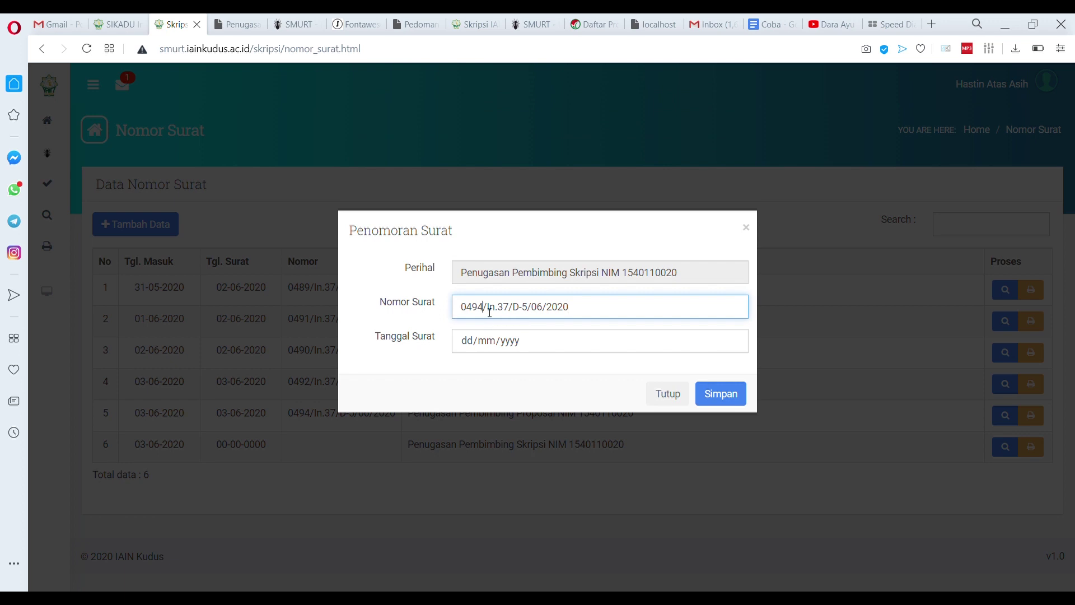
key(BackSpace)
text(5)
click(712, 348)
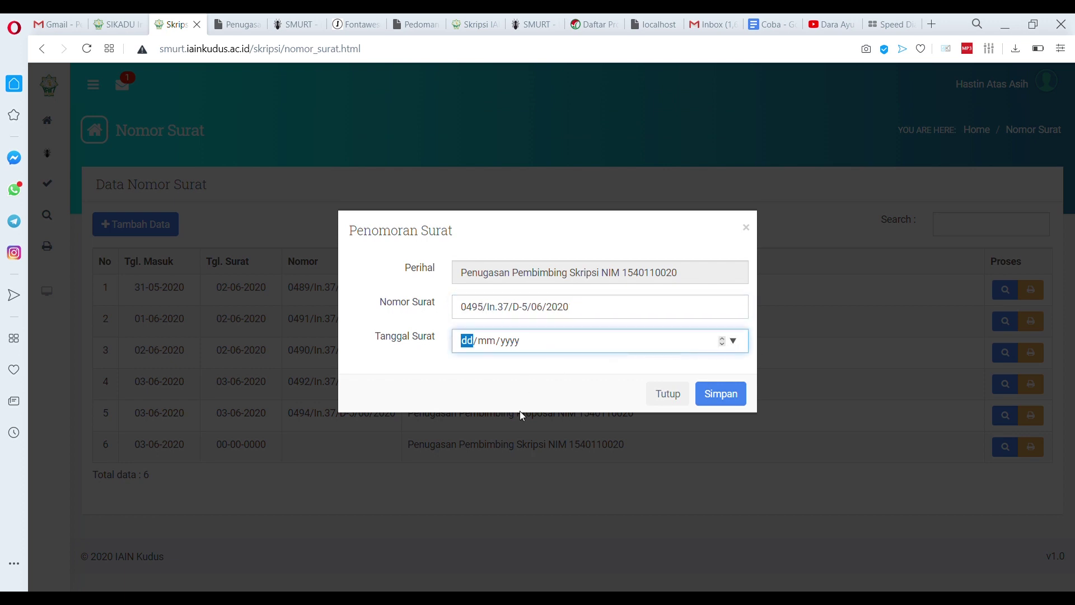
text(03062020)
click(722, 396)
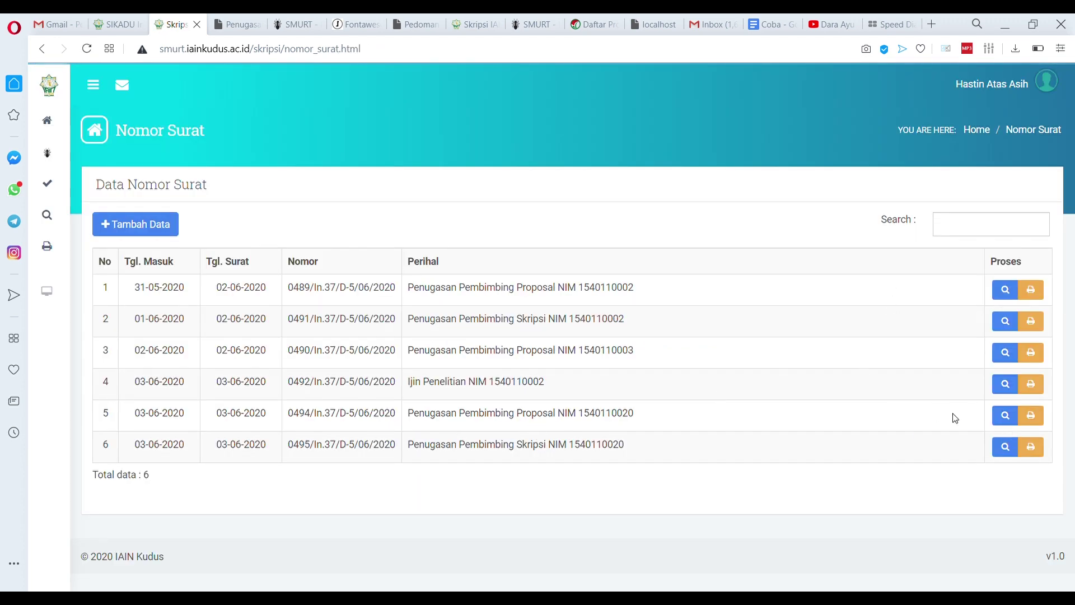
click(1033, 447)
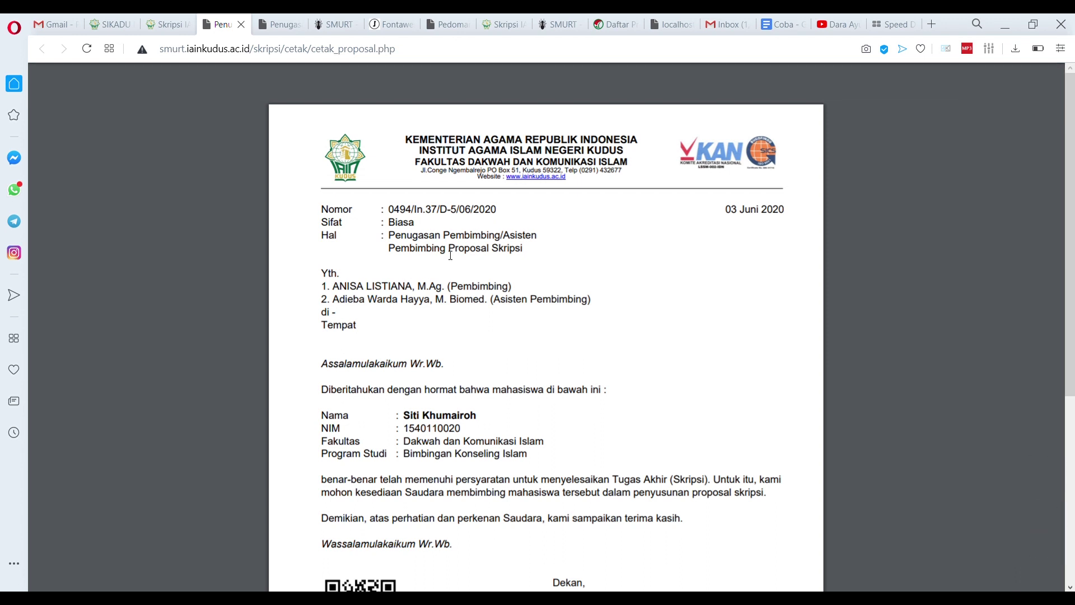
key(ctrl+w)
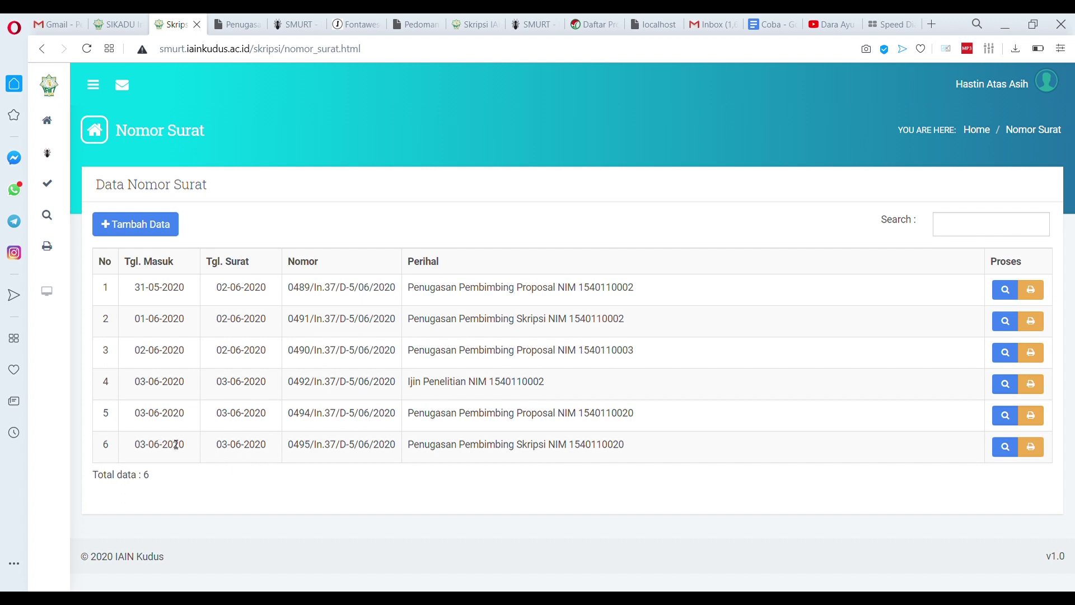
click(1038, 452)
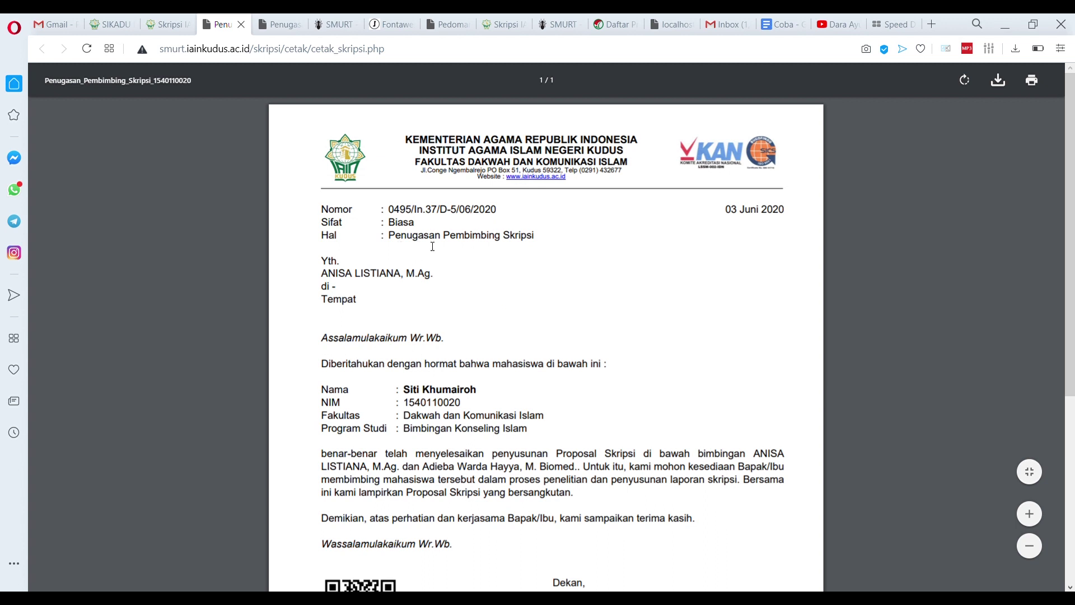
scroll(540, 306, down, 5)
scroll(539, 310, up, 5)
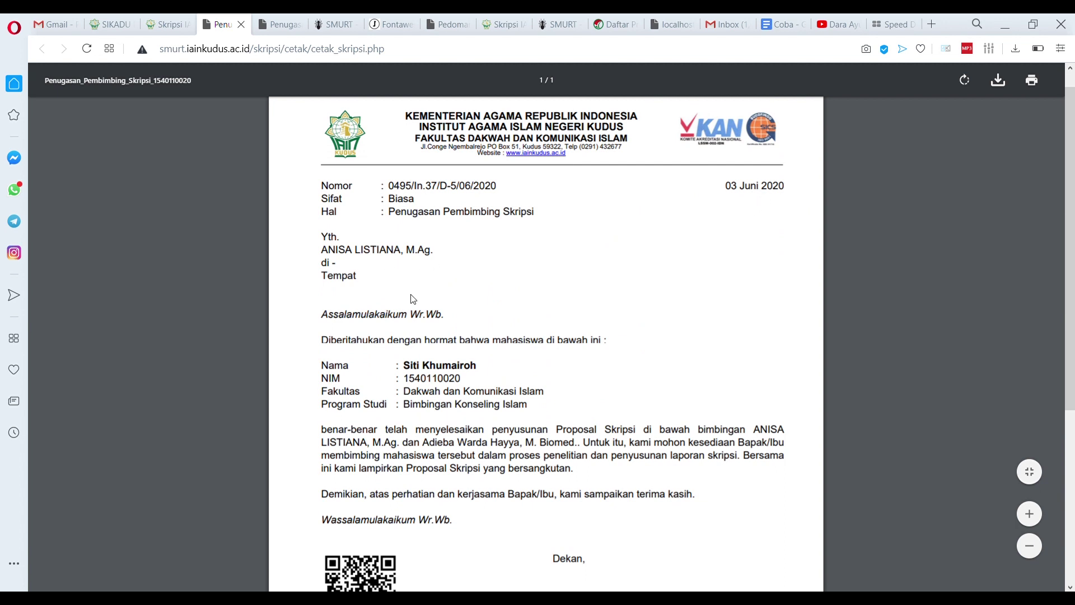
scroll(416, 311, down, 4)
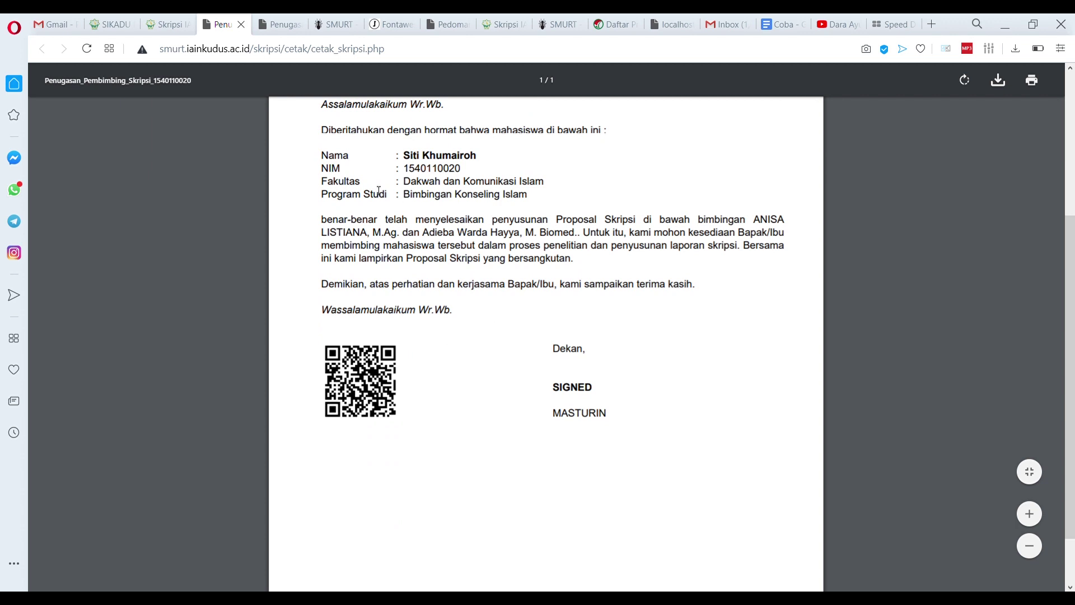
scroll(379, 191, up, 3)
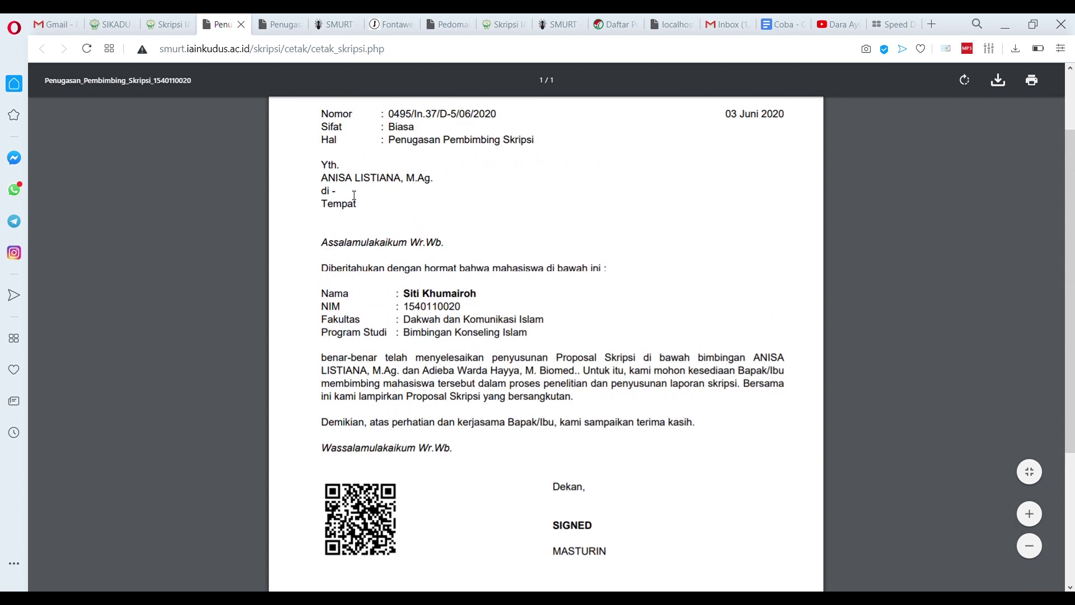
click(241, 24)
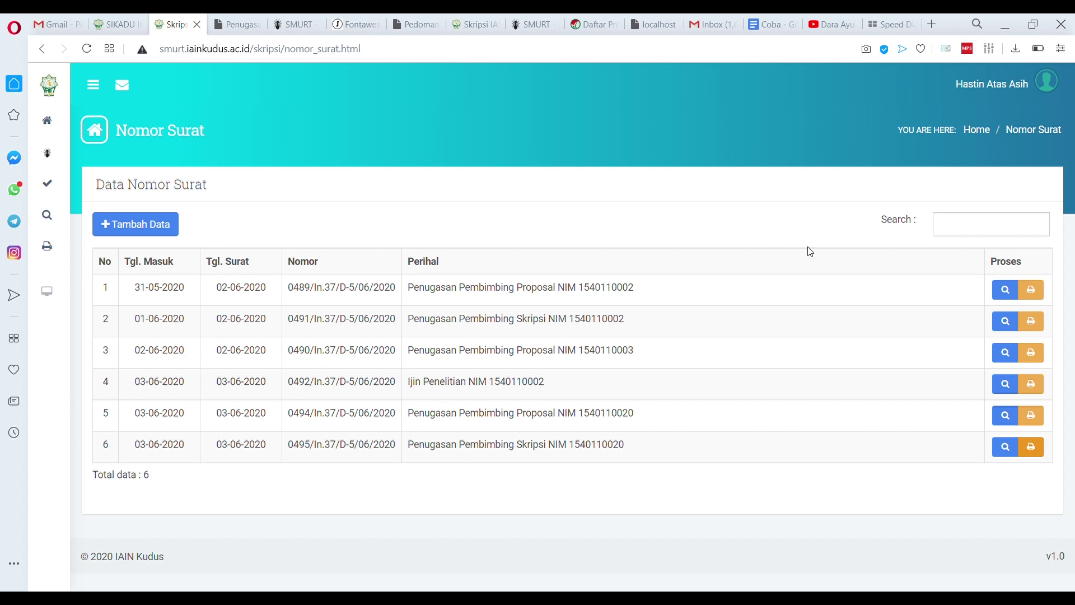
Log in as the student under Login Sebagai Mahasiswa using her NIM and reach her dashboard
click(1048, 90)
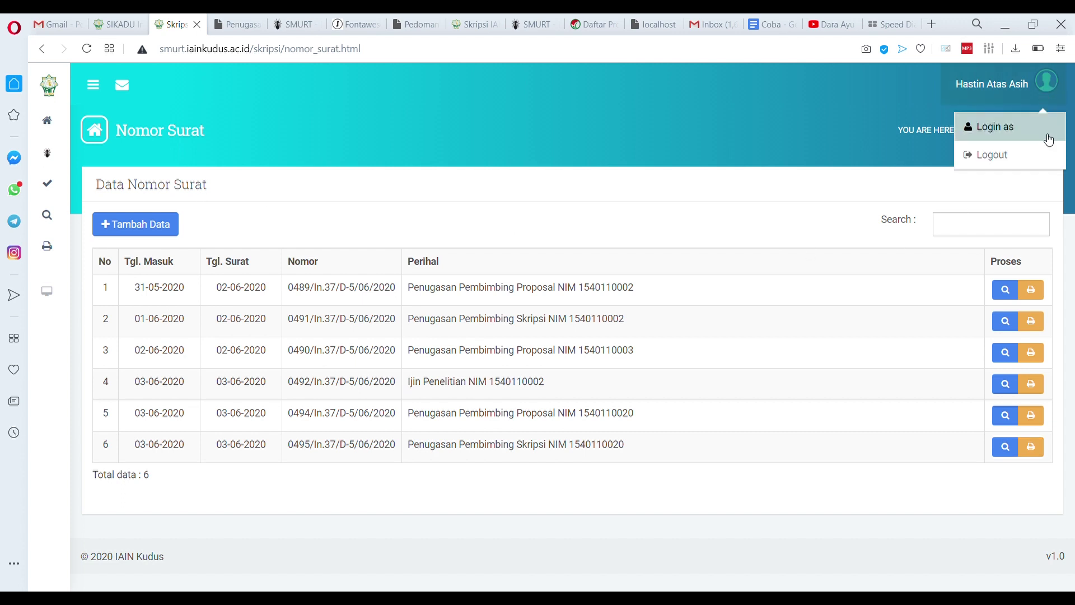
click(1049, 138)
click(488, 389)
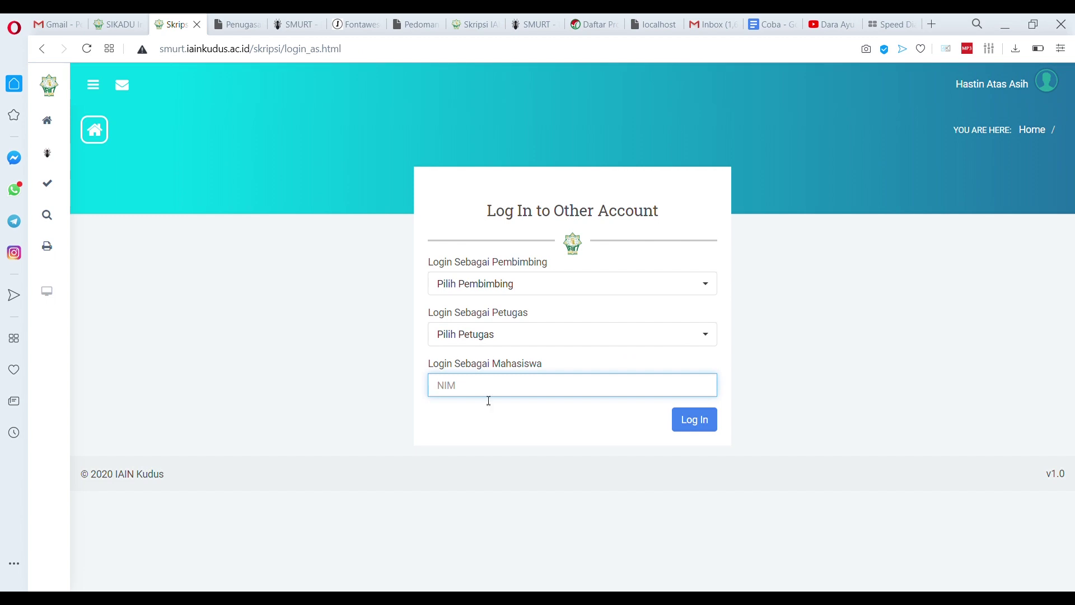
click(495, 417)
click(695, 421)
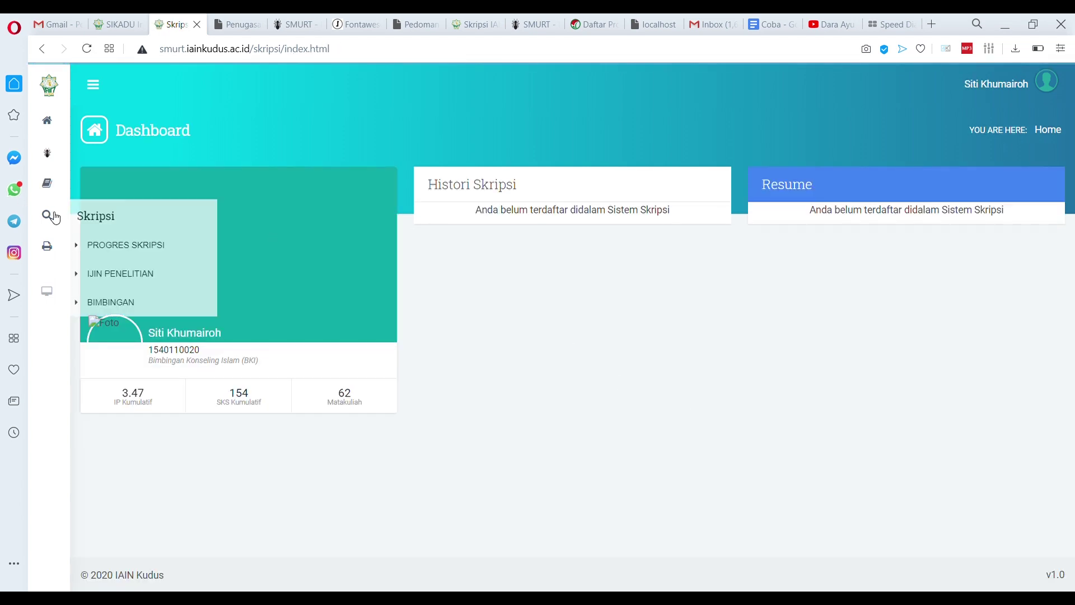
mouse_move(53, 206)
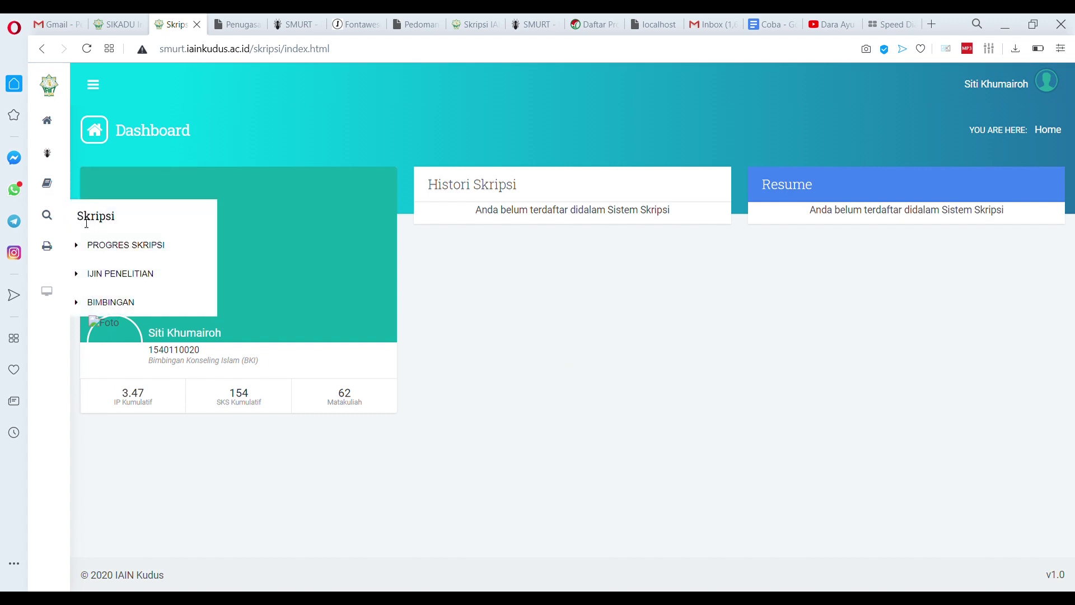
Open the Progres Skripsi form and paste the thesis title into Judul and DESA JEPANG as research object
click(109, 253)
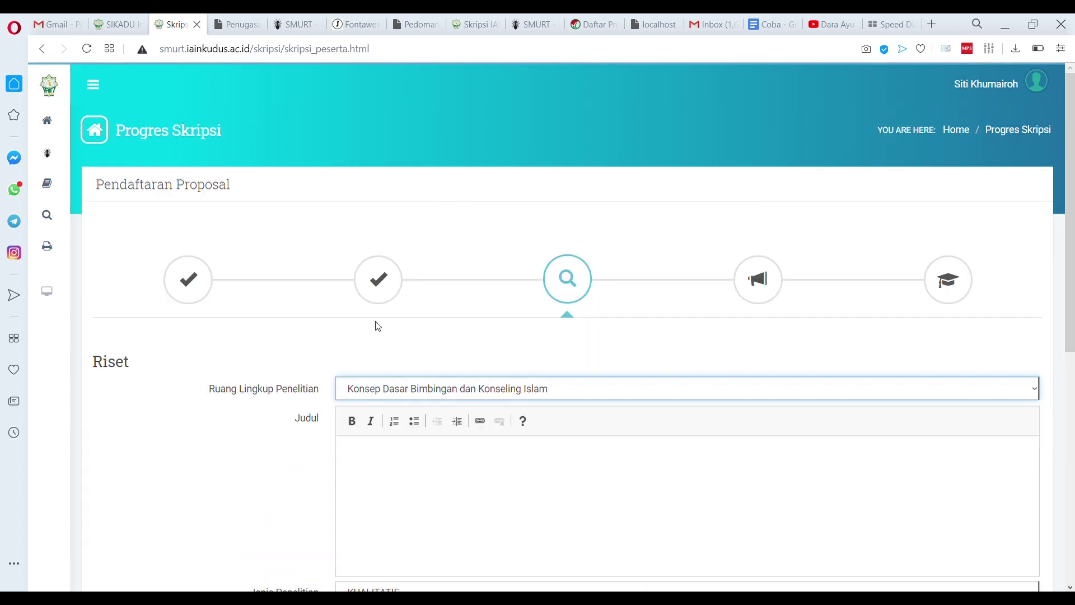
scroll(380, 330, down, 5)
scroll(450, 352, up, 2)
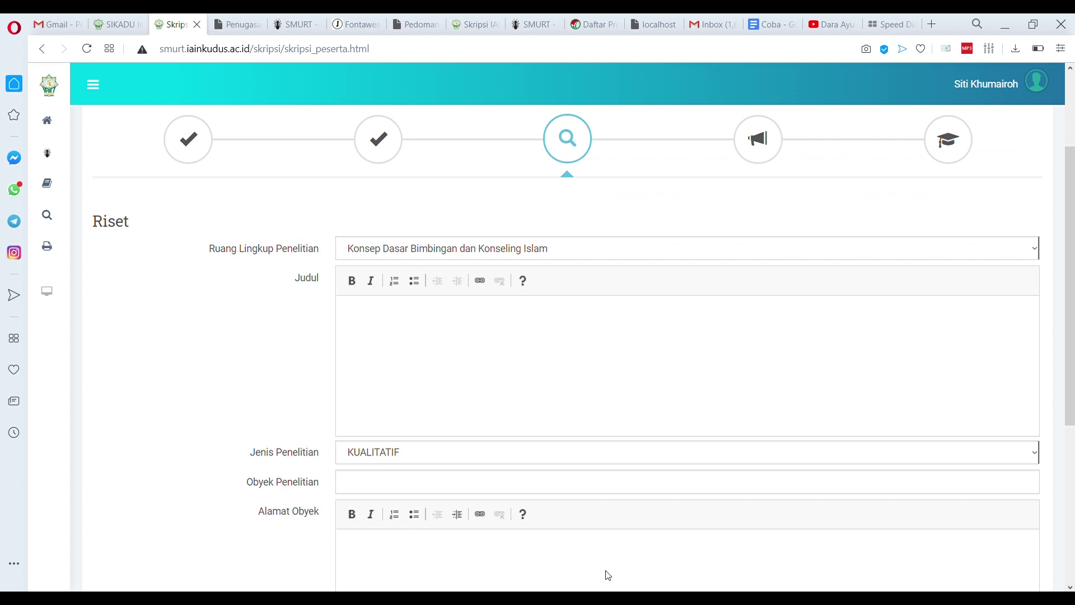
text(PEMBERDAYAAN MASYARAKAT ISLAM MELALUI KERAJINAN ANYAMAN DALAM MENINGKATKAN EKONOMI MASYARAKAT DI DESA JEPANG, KECAMATAN MEJOBO KABUPATEN KUDUS)
click(389, 491)
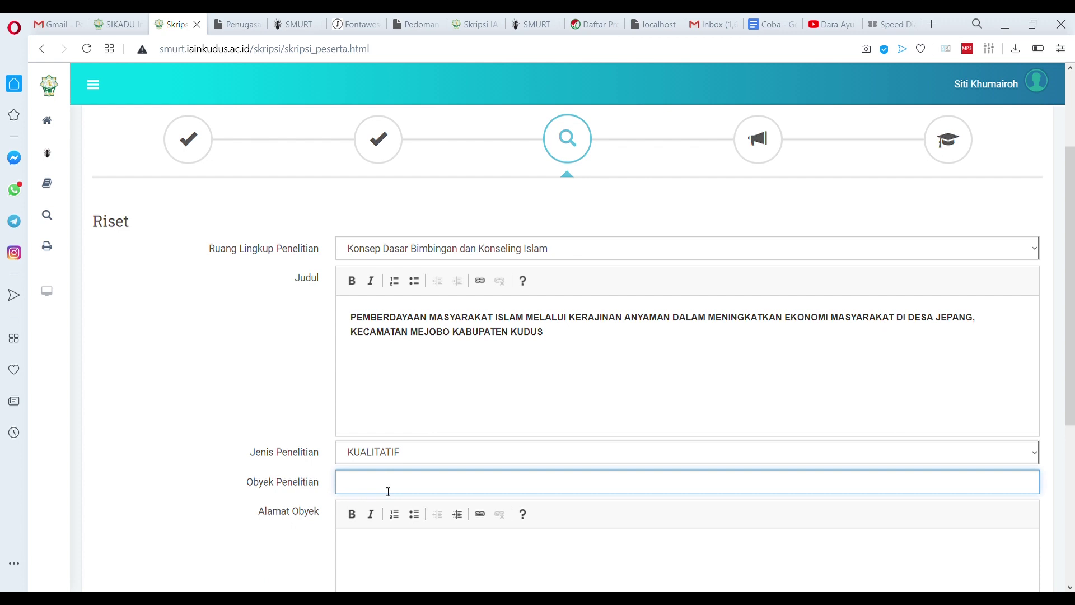
text(DESA JEPANG)
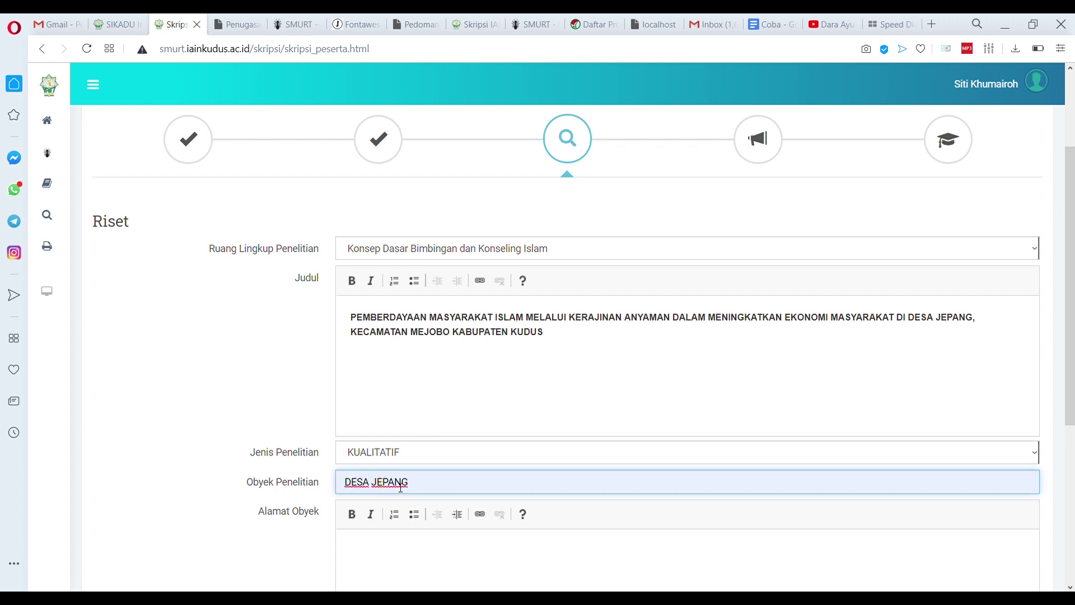
drag(437, 493, 284, 473)
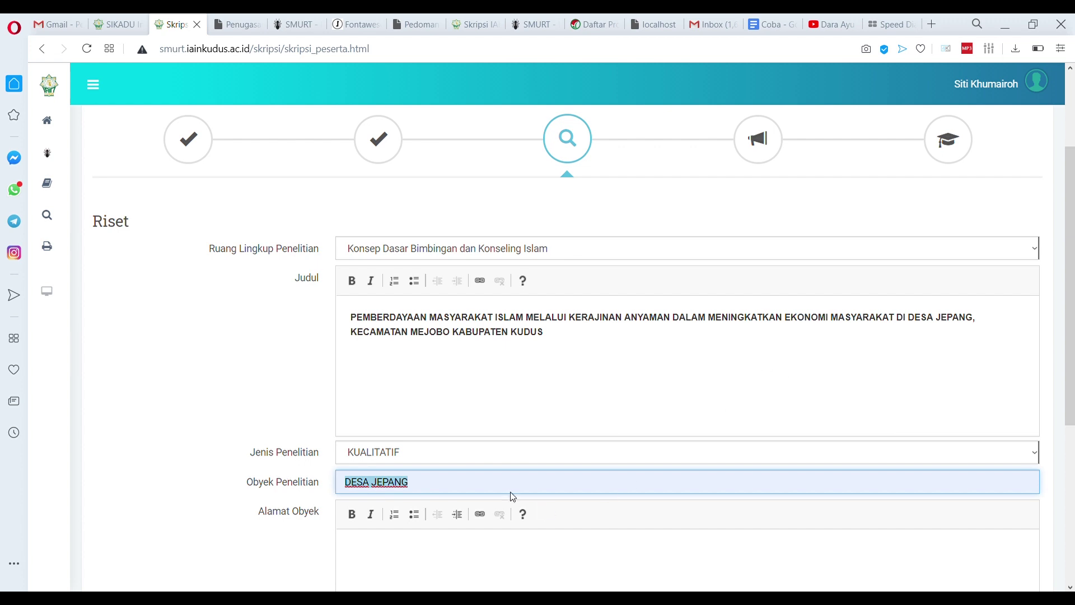
Fill Alamat Obyek with the pasted text trimmed down to Desa Jepang
scroll(403, 499, down, 4)
click(445, 350)
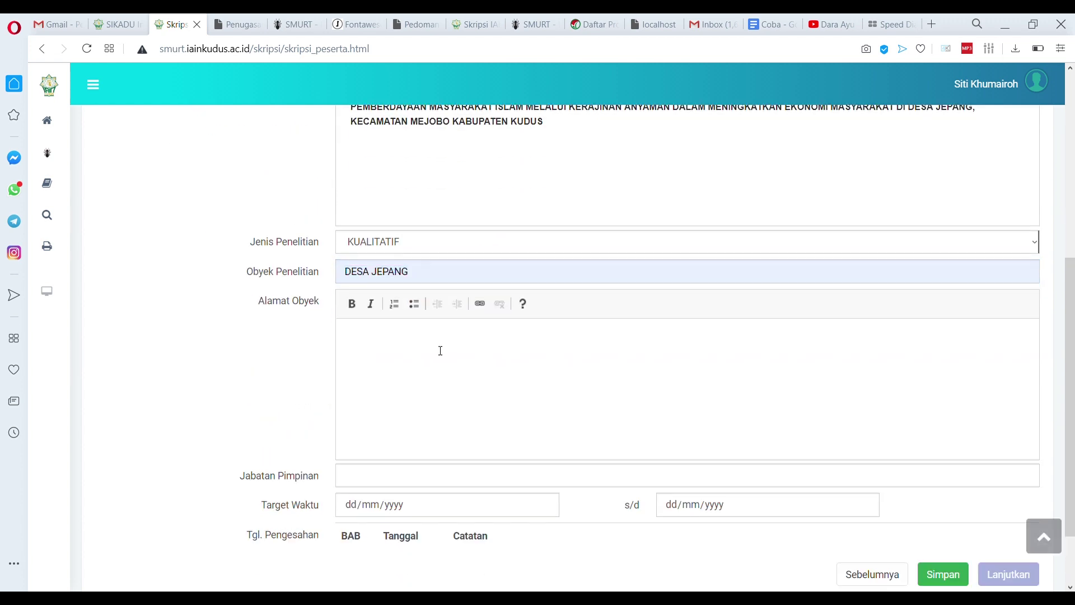
text(PEMBERDAYAAN MASYARAKAT ISLAM MELALUI KERAJINAN ANYAMAN DALAM MENINGKATKAN EKONOMI MASYARAKAT DI DESA JEPANG, KECAMATAN MEJOBO KABUPATEN KUDUS)
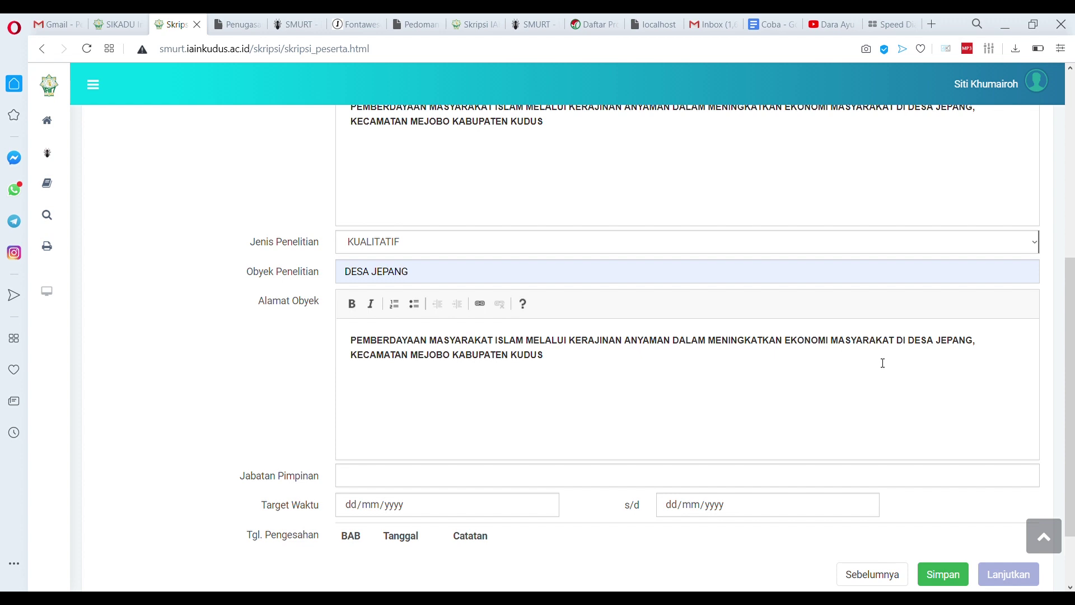
drag(916, 342, 185, 336)
key(BackSpace)
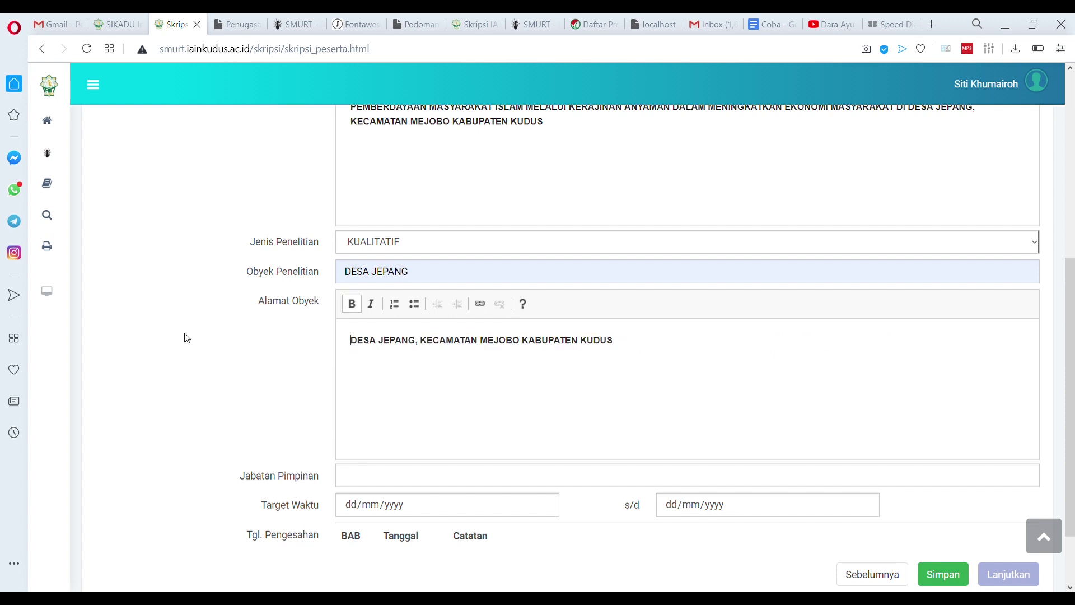
Set leader position to Pemilik and target period 01/06/2020–30/06/2020, then save
click(363, 486)
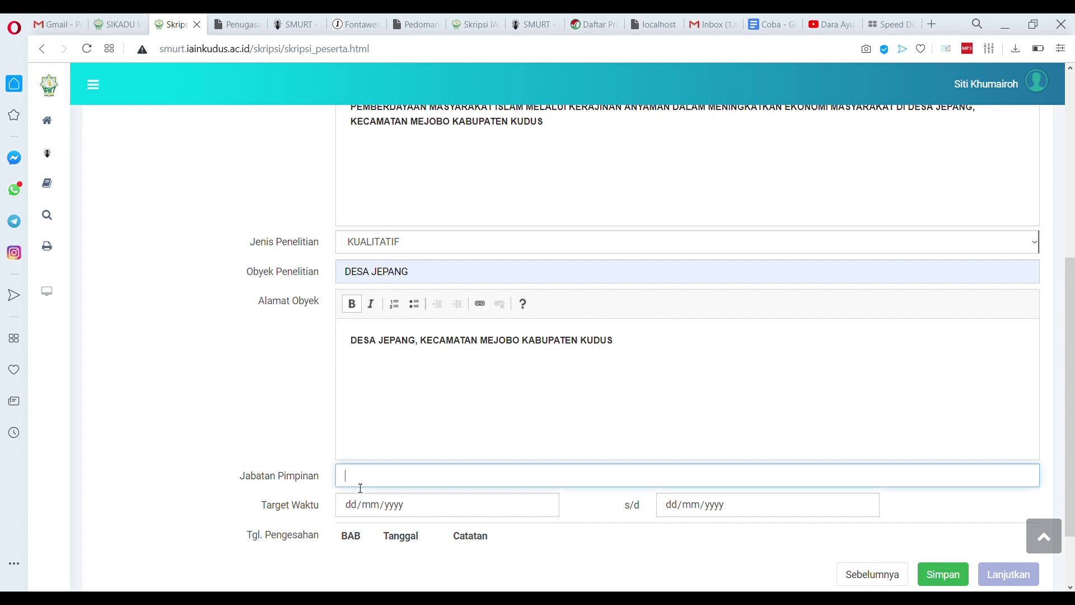
text(Kepala Sekolah)
key(ctrl+a)
text(Pemilik)
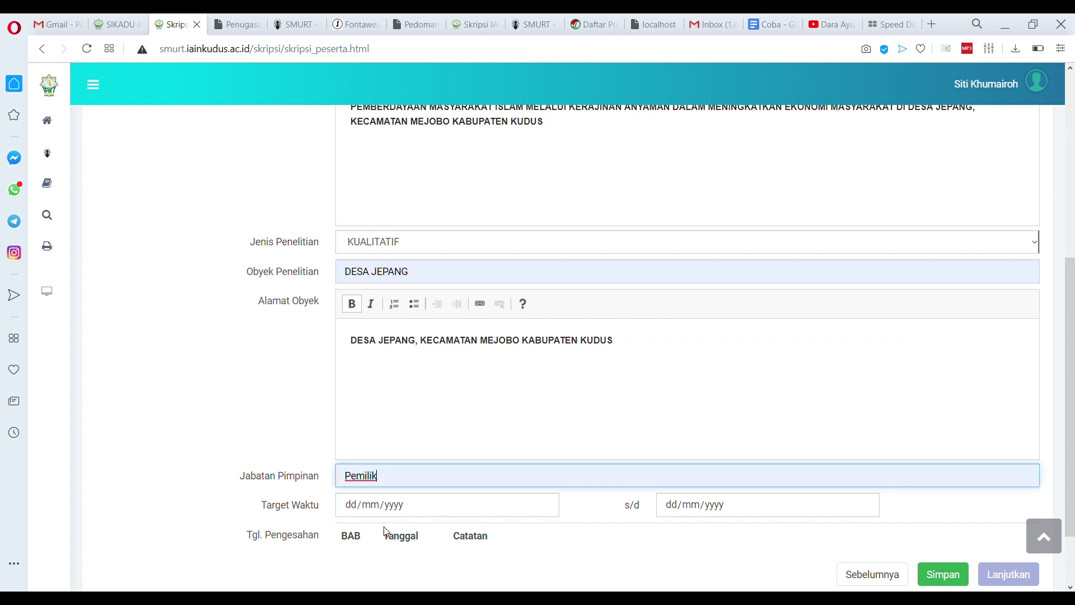
click(543, 506)
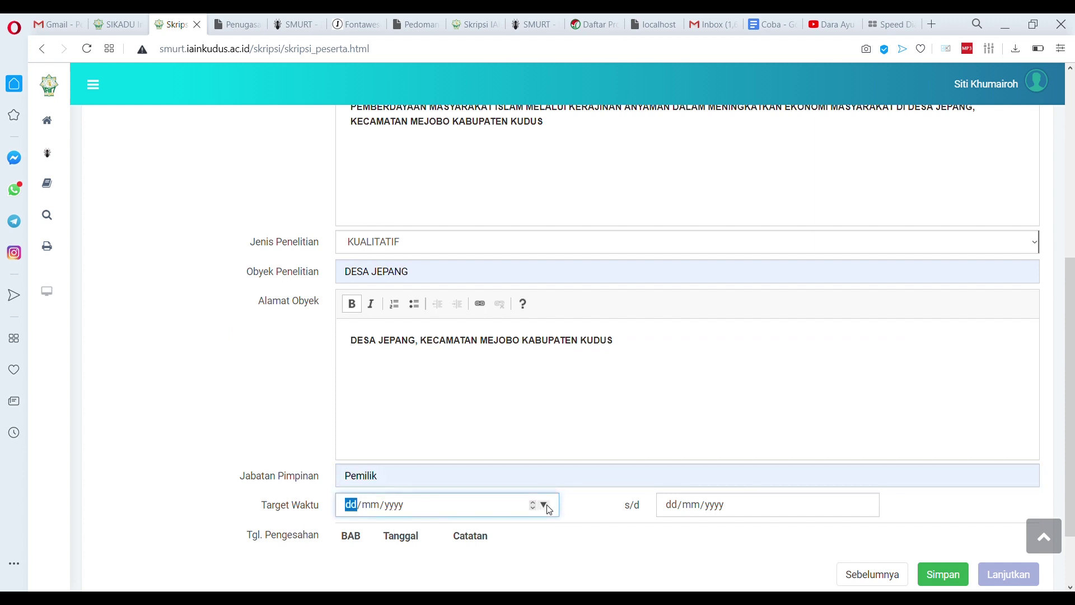
text(01062020)
click(855, 507)
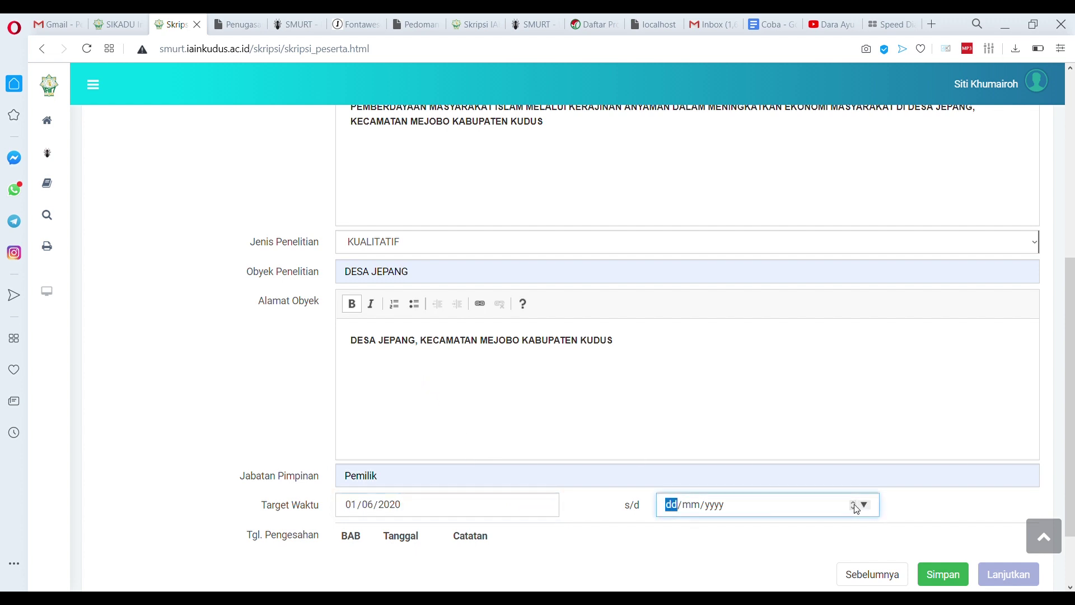
text(30062020)
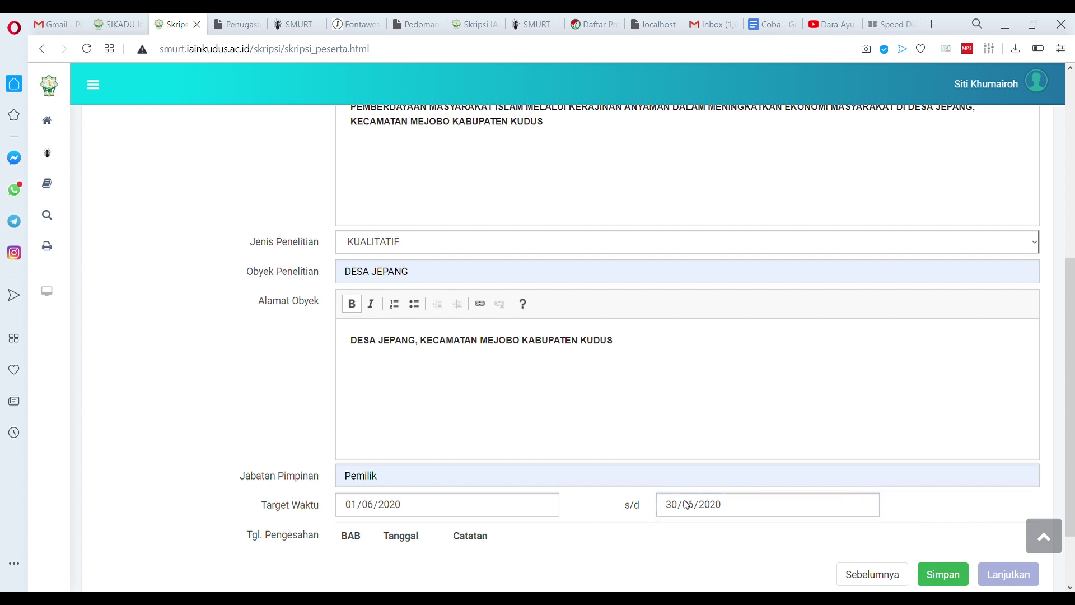
scroll(686, 505, down, 2)
click(943, 491)
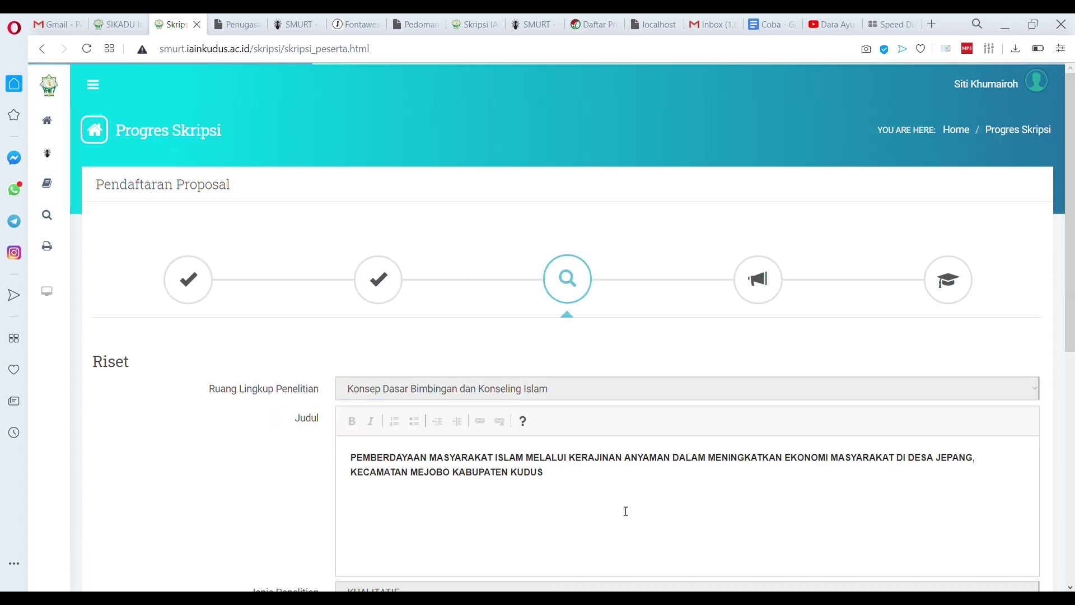
scroll(626, 511, down, 8)
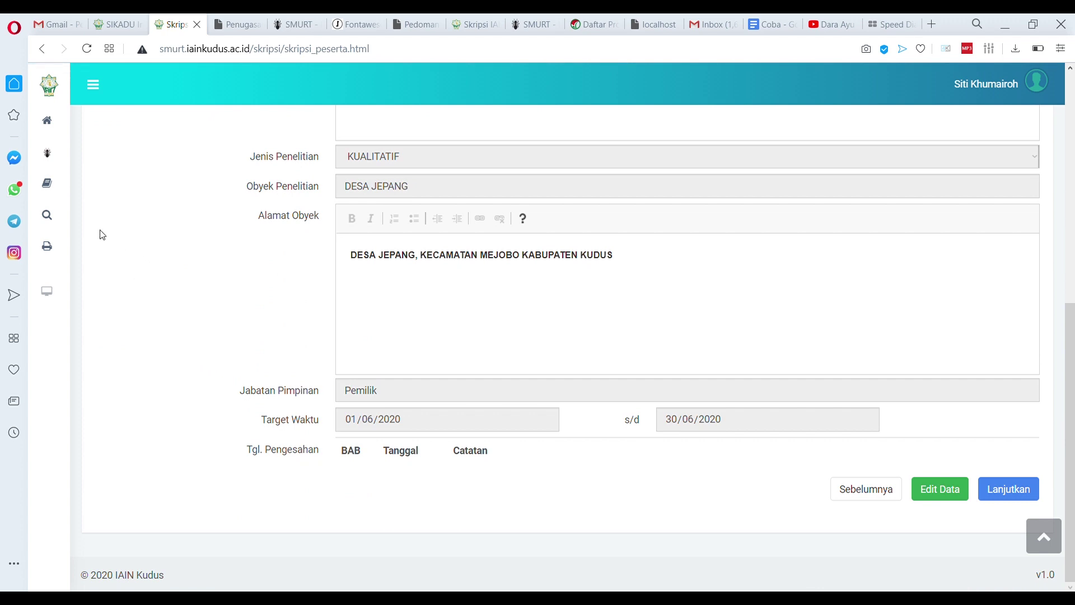
Start a new Ijin Penelitian request with object Kerajinan Anyaman Jepang and address trimmed to Desa Jepang
mouse_move(51, 218)
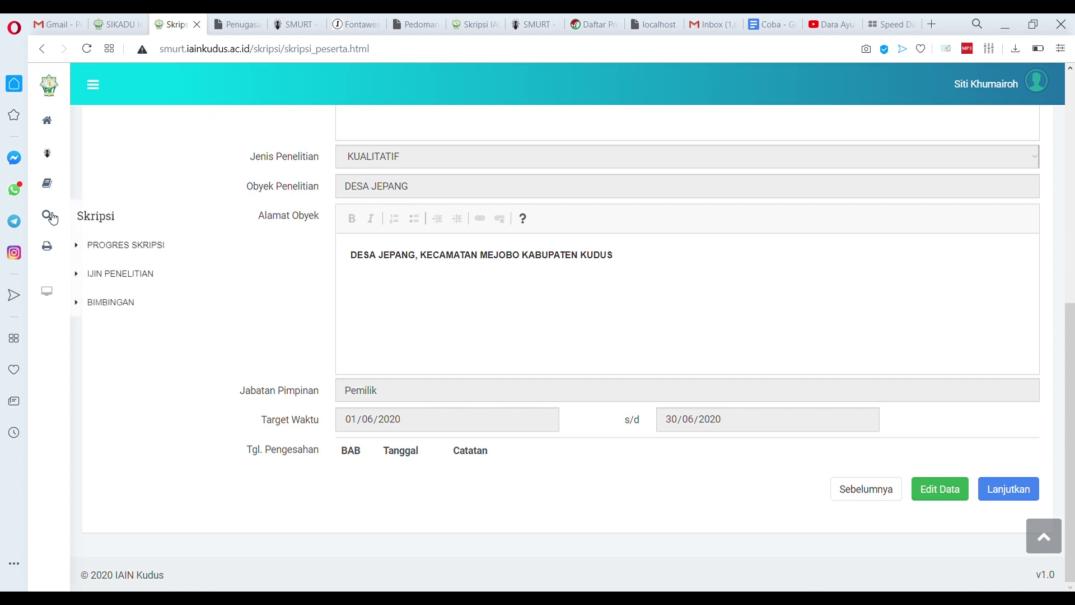
click(104, 280)
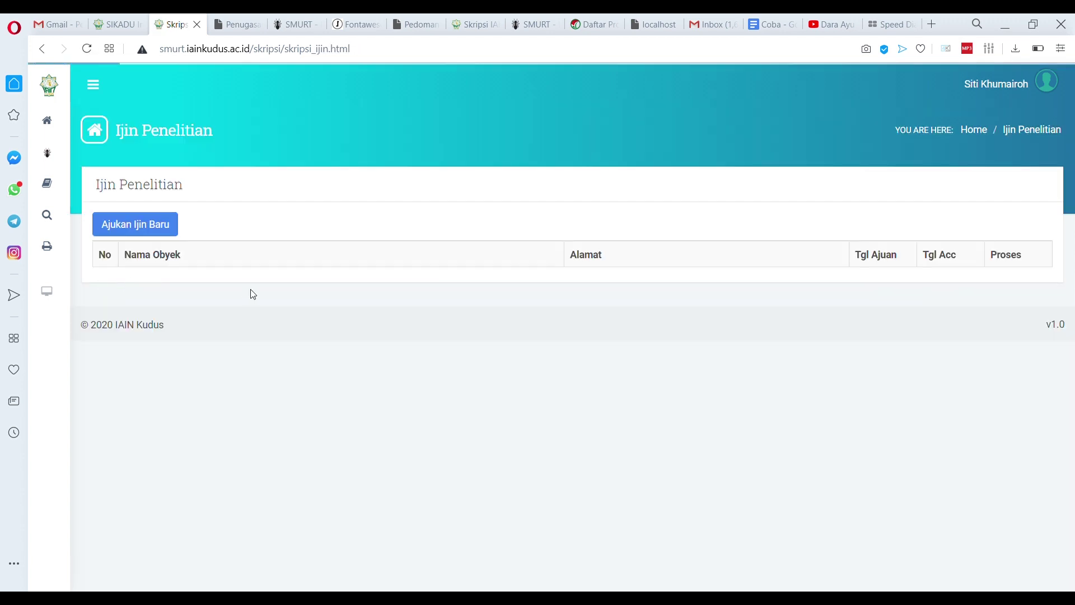
click(158, 230)
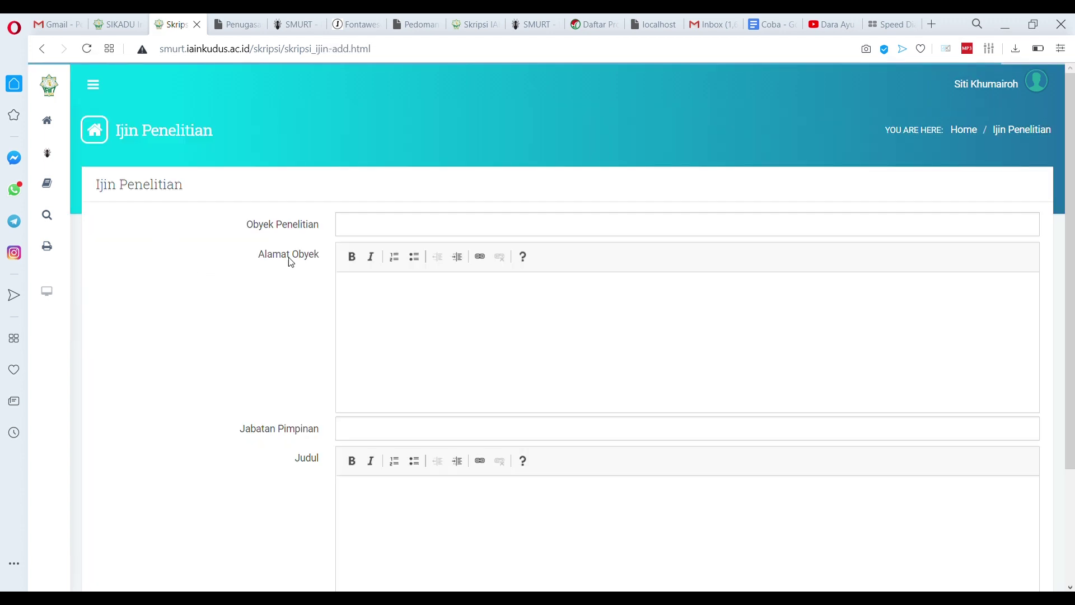
click(423, 228)
click(403, 308)
click(440, 327)
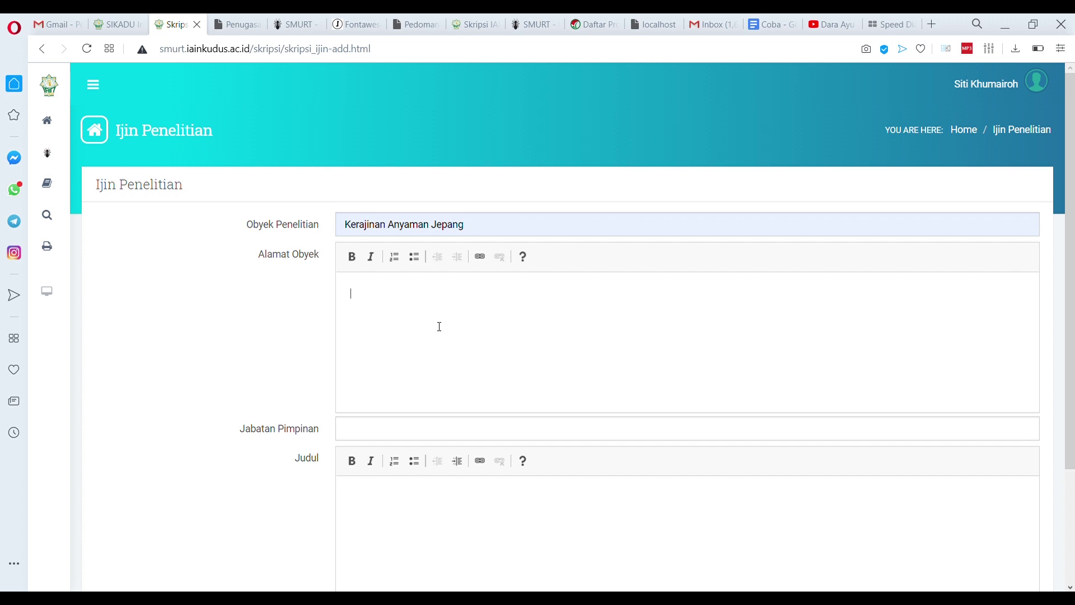
text(PEMBERDAYAAN MASYARAKAT ISLAM MELALUI KERAJINAN ANYAMAN DALAM MENINGKATKAN EKONOMI MASYARAKAT DI DESA JEPANG, KECAMATAN MEJOBO KABUPATEN KUDUS)
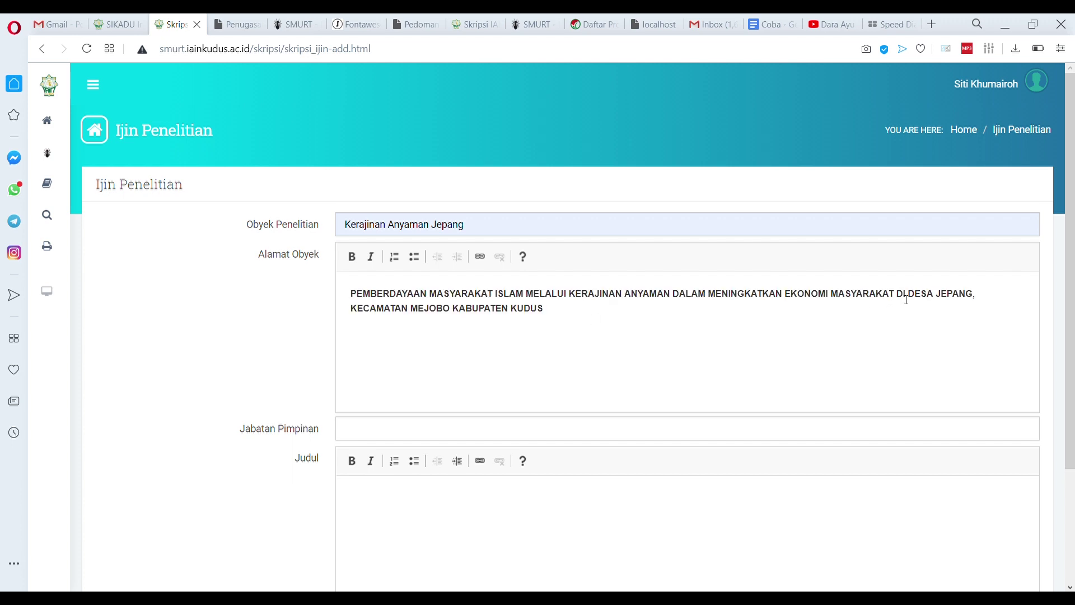
drag(913, 297, 299, 278)
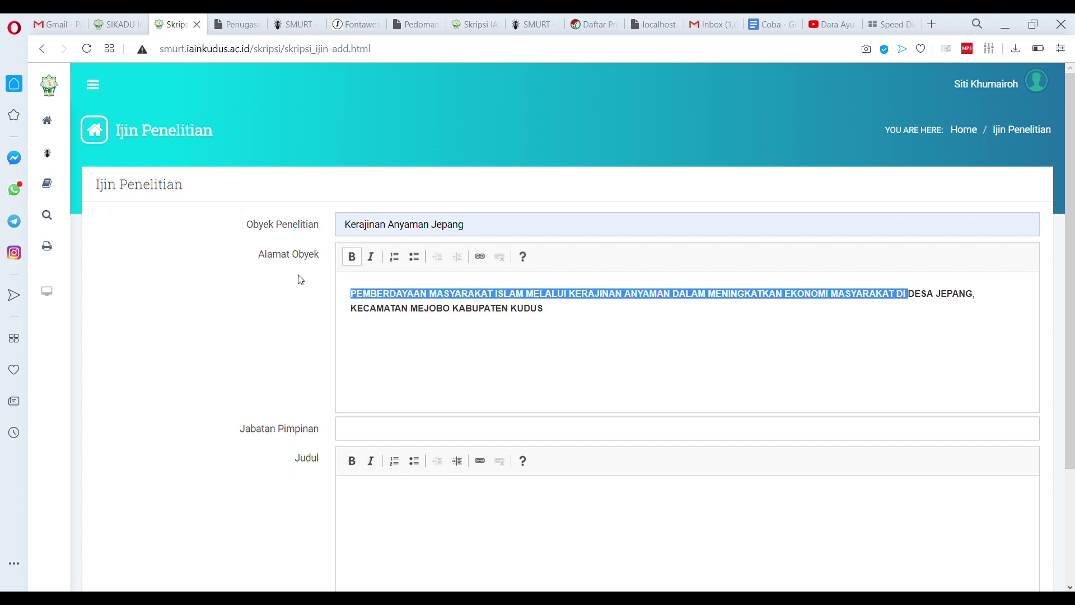
key(BackSpace)
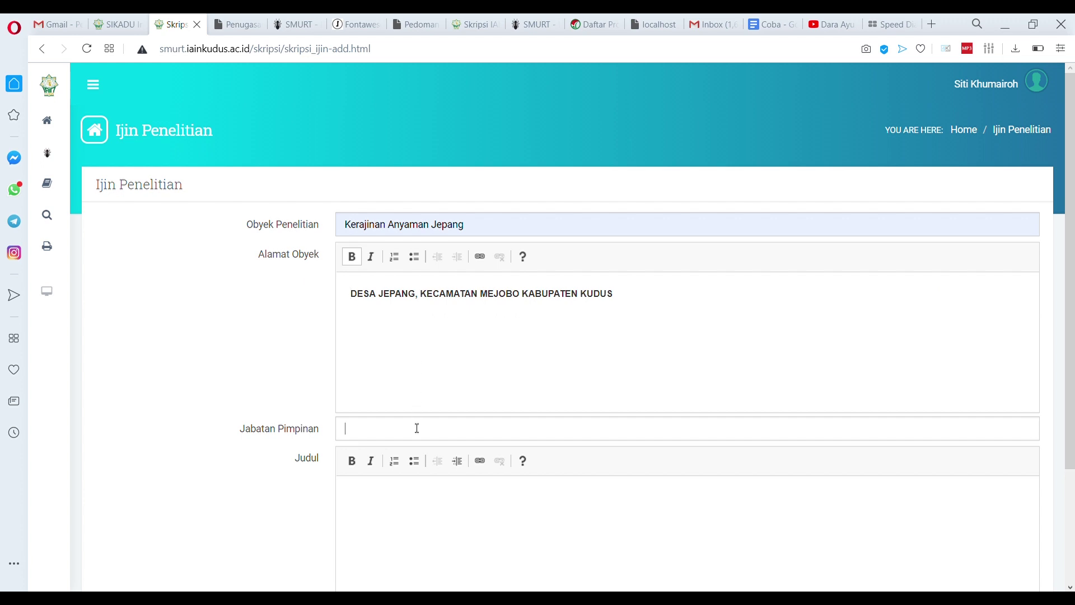
Add leader position Pemilik, the thesis title, and dates 01/06/2020–30/06/2020, then submit the request
click(369, 483)
click(392, 497)
scroll(421, 487, down, 2)
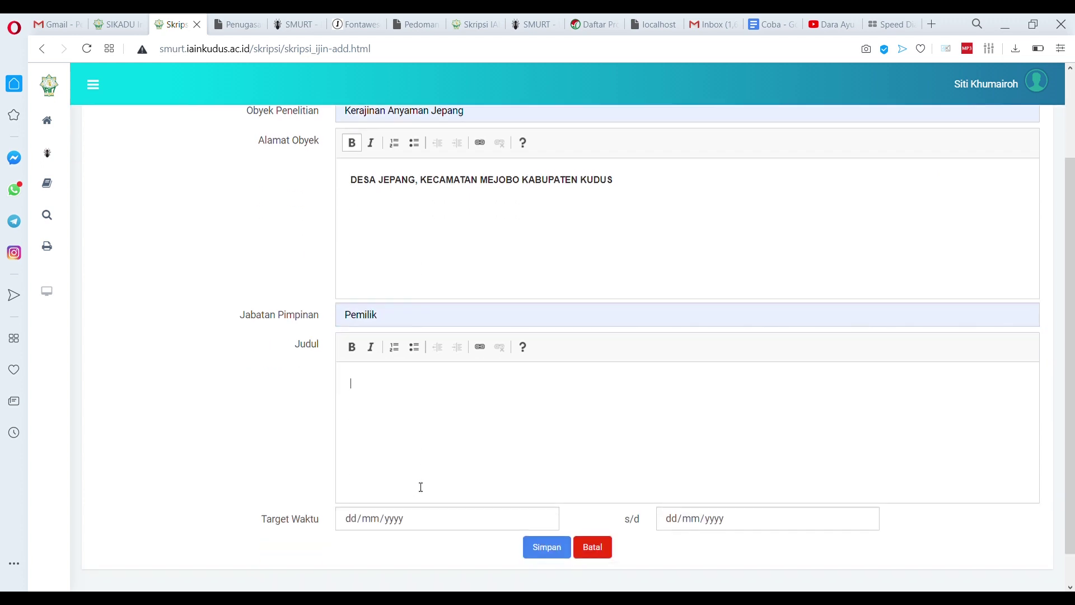
scroll(421, 486, down, 1)
text(PEMBERDAYAAN MASYARAKAT ISLAM MELALUI KERAJINAN ANYAMAN DALAM MENINGKATKAN EKONOMI MASYARAKAT DI DESA JEPANG, KECAMATAN MEJOBO KABUPATEN KUDUS)
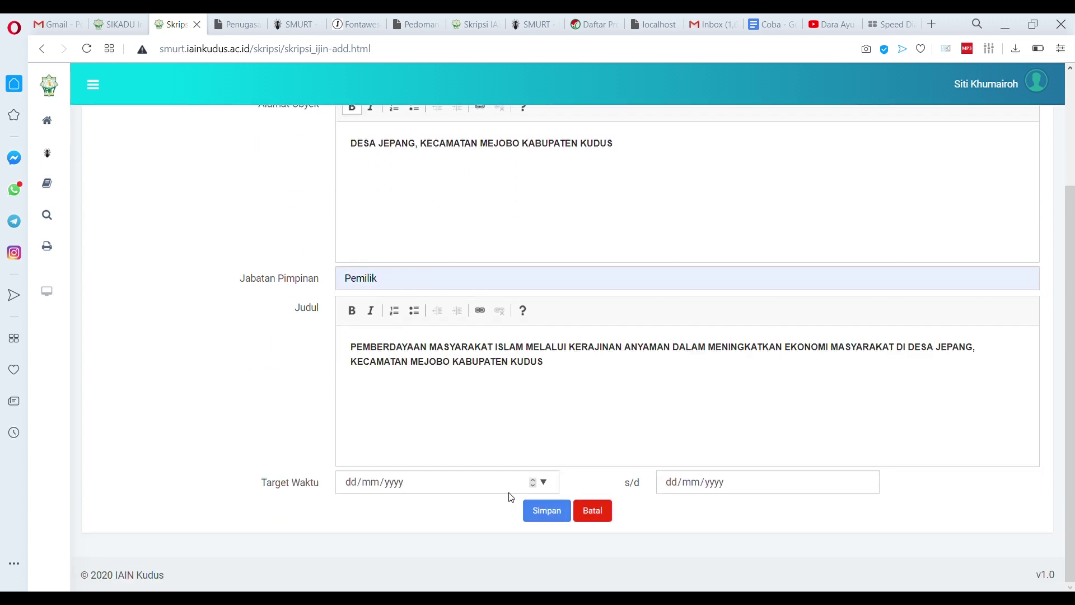
click(542, 484)
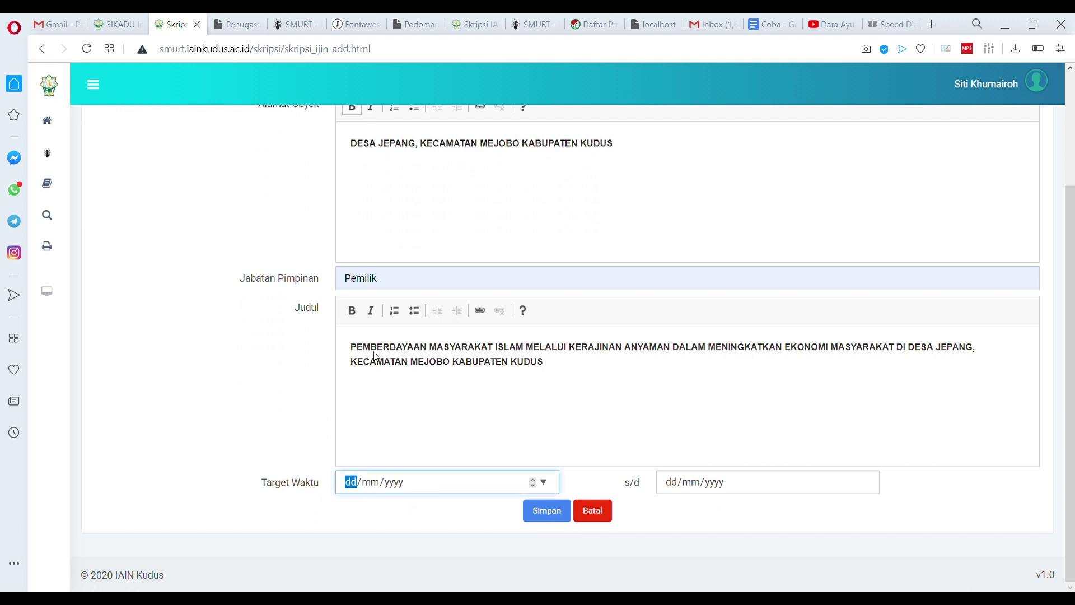
text(01/06/2020)
click(869, 482)
text(30/06/2020)
click(557, 516)
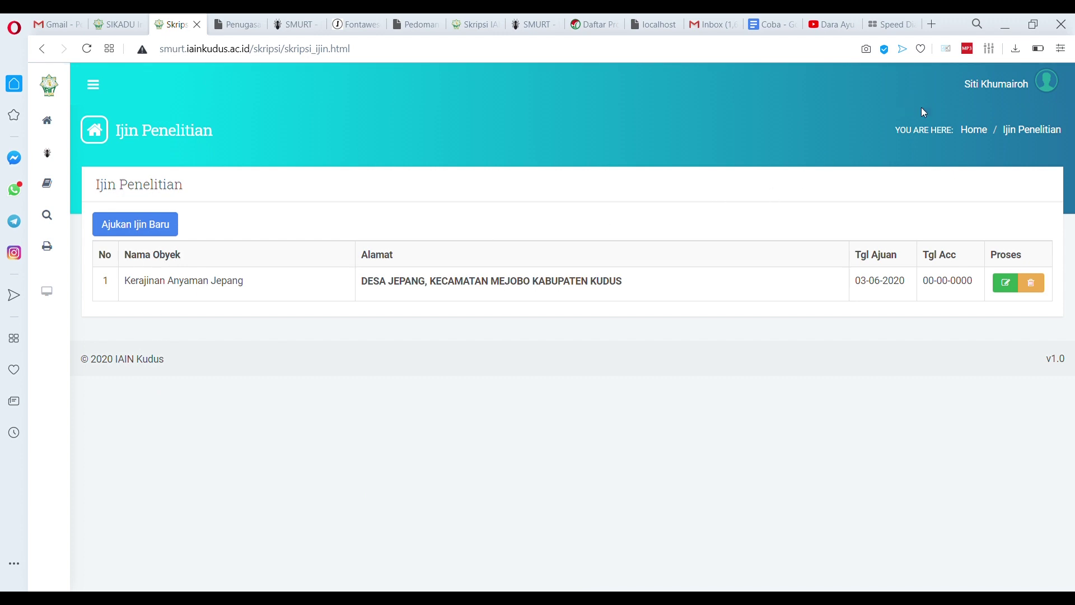
Log in as the supervisor found by searching 'mastu' and open the research permit approvals
click(1016, 89)
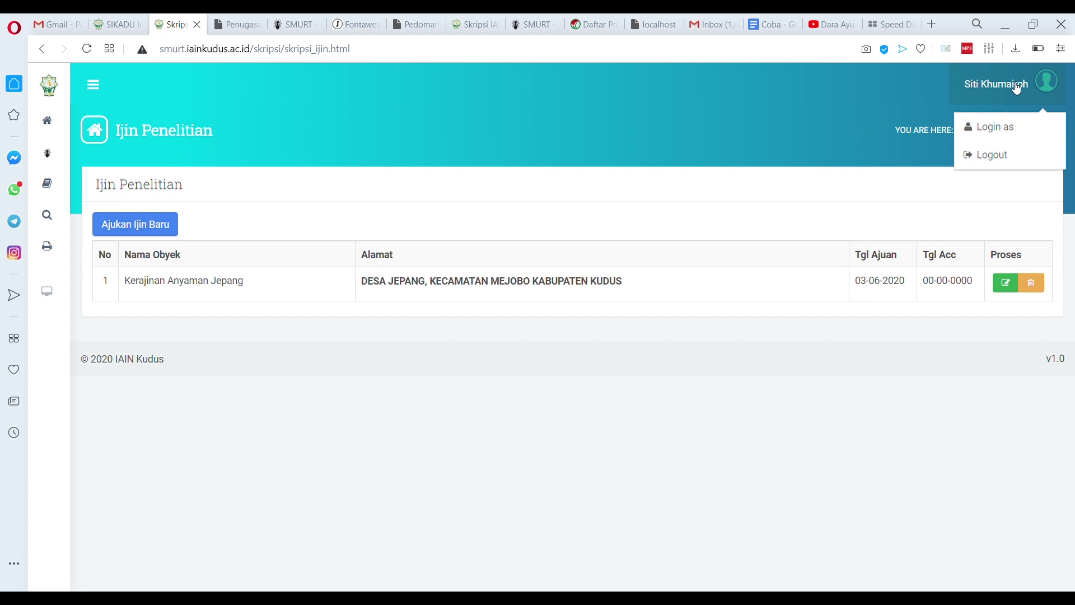
click(1008, 131)
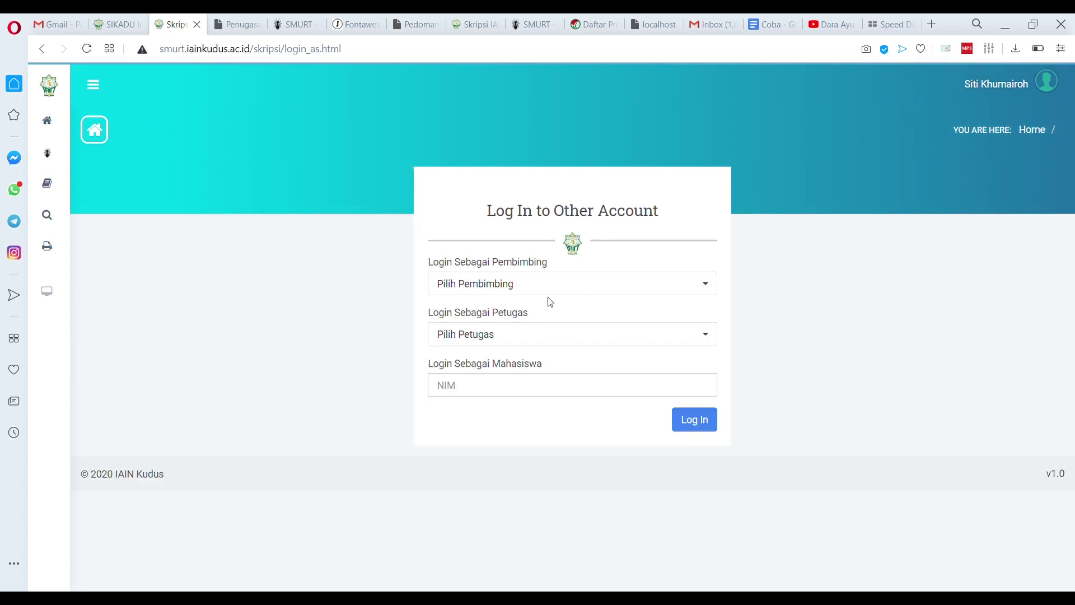
click(551, 288)
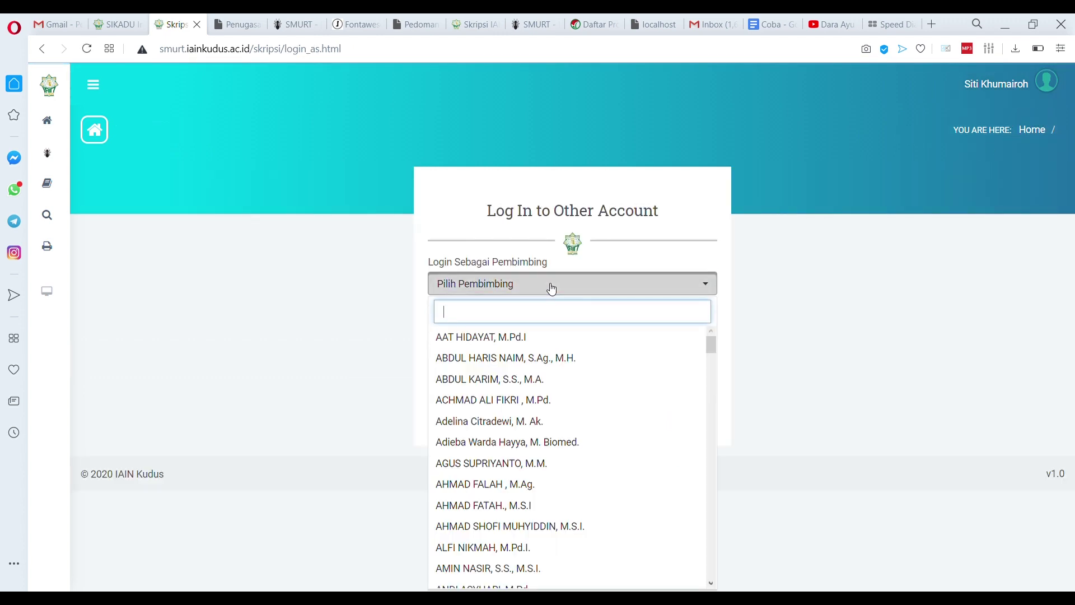
text(mastu)
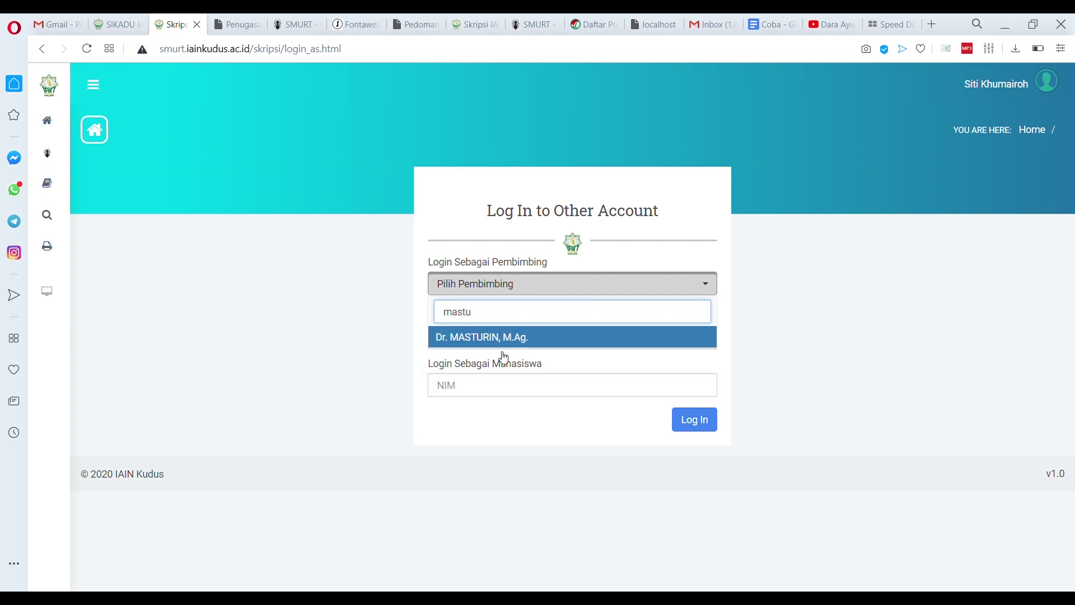
click(502, 342)
click(694, 420)
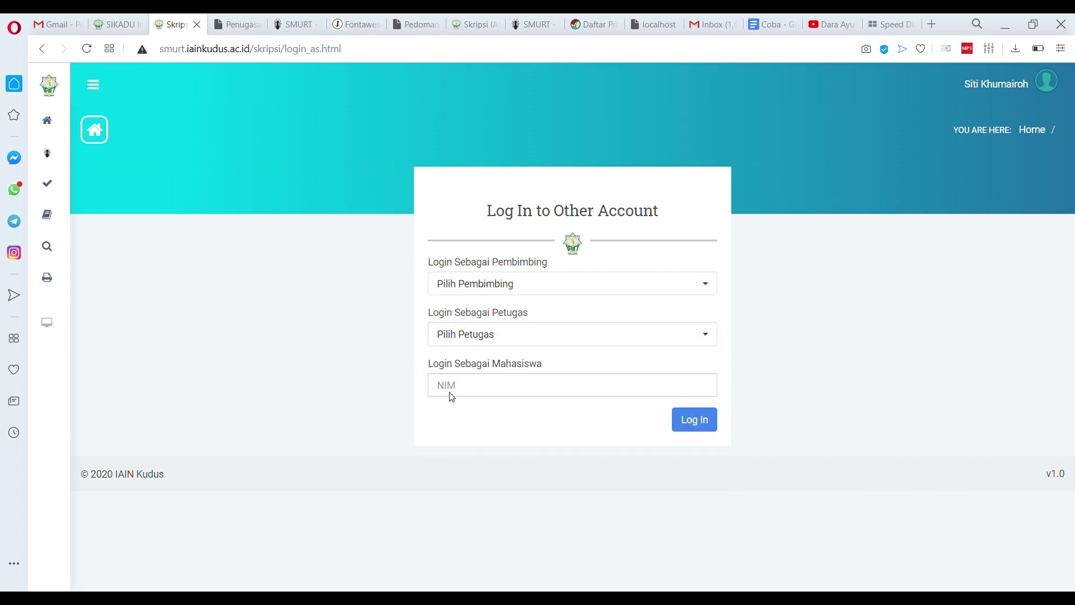
mouse_move(47, 183)
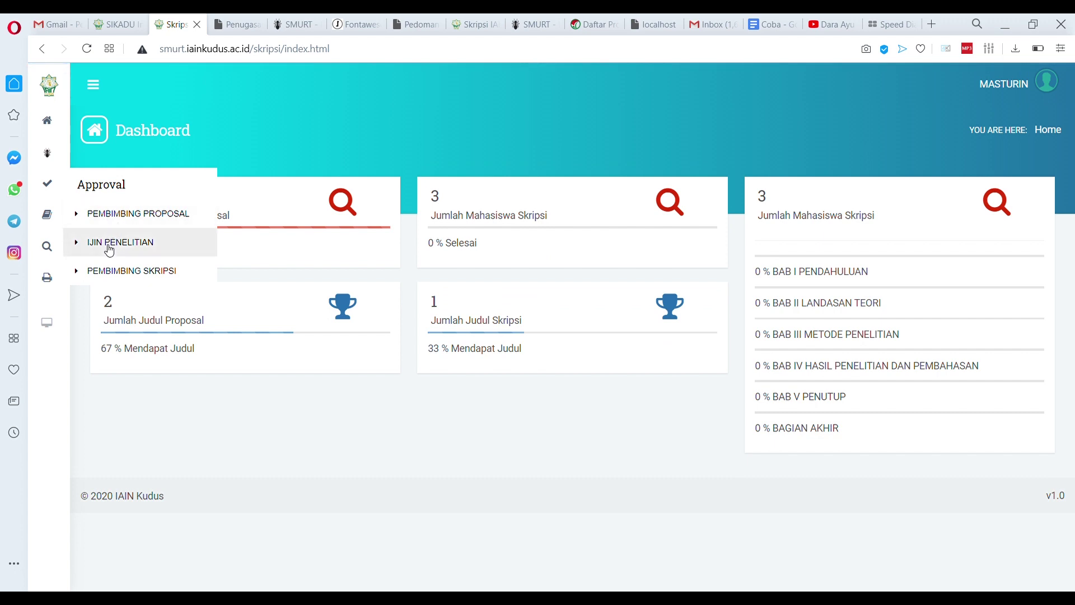
click(110, 243)
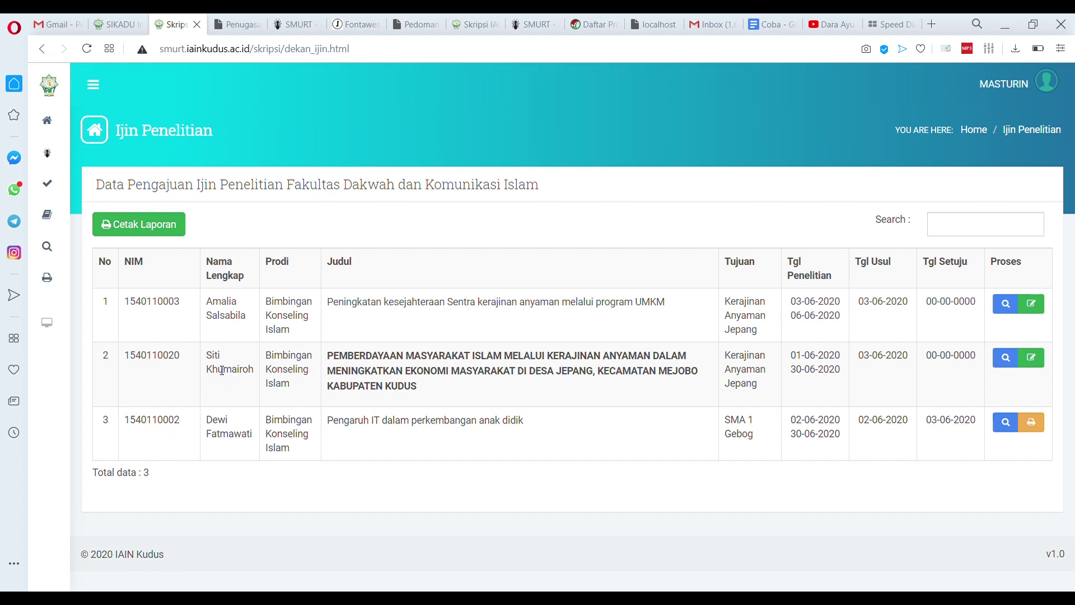
Approve the Kerajinan Anyaman Jepang permit request and open the SMA 1 Gebog permit letter
drag(273, 364, 631, 386)
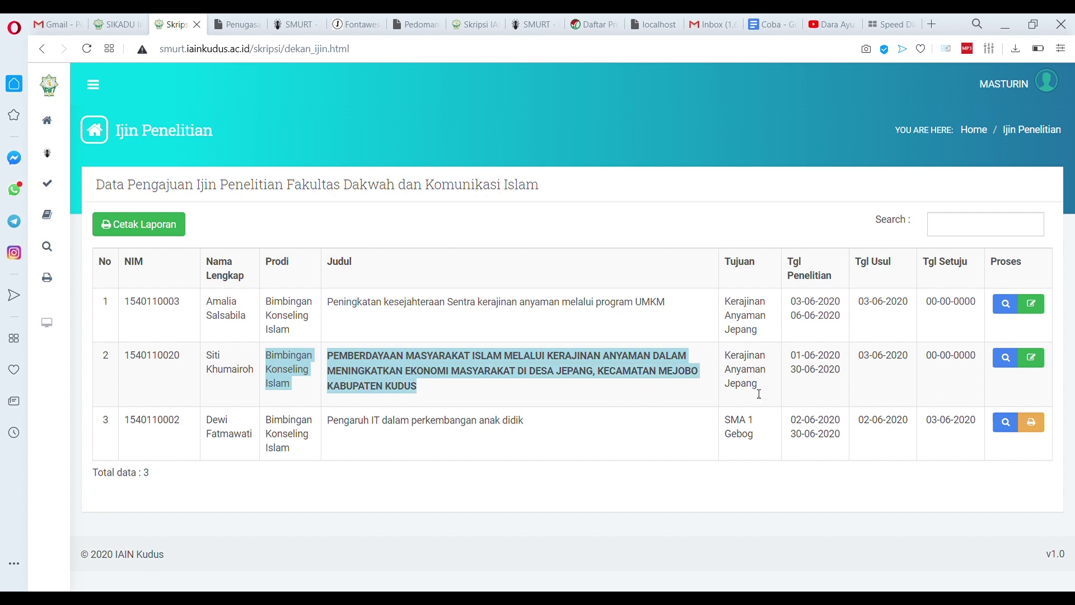
click(1040, 361)
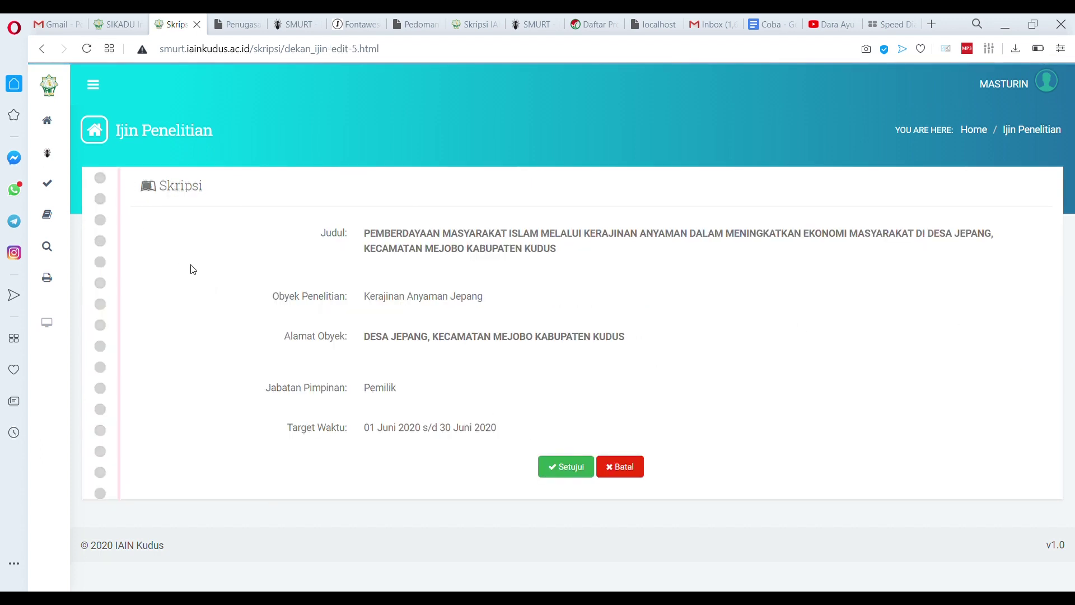
click(571, 470)
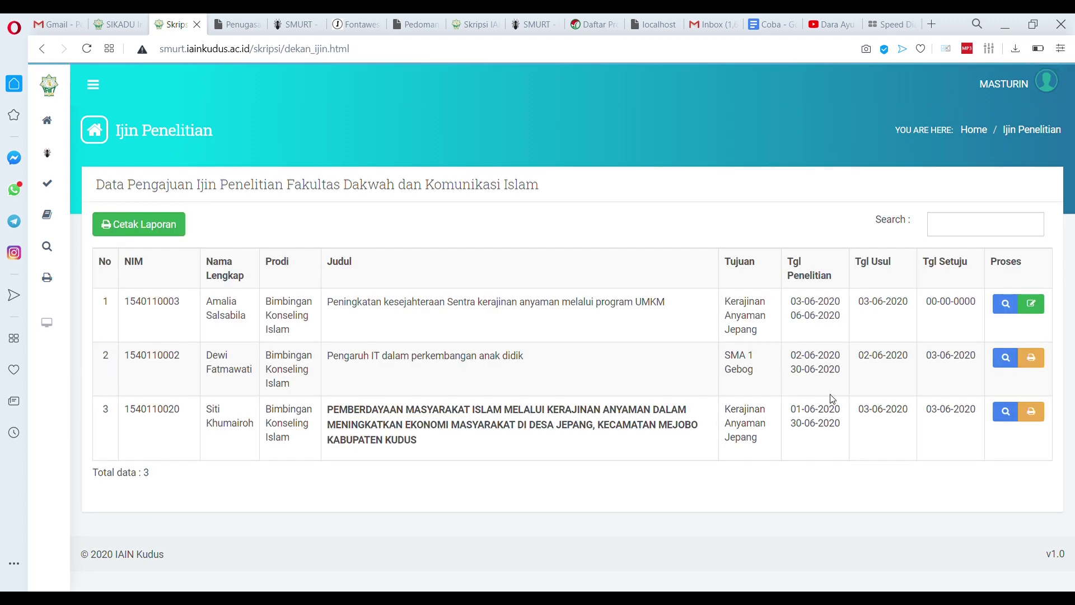
click(1031, 358)
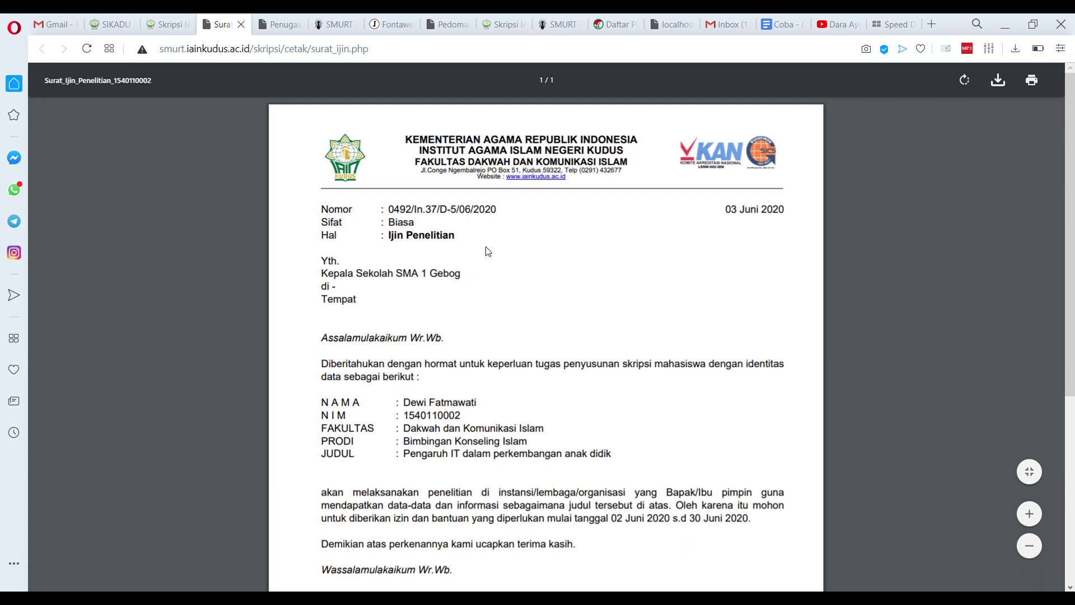
Review the SMA 1 Gebog letter and the unnumbered Kerajinan Anyaman Jepang permit letter, closing each preview
scroll(487, 251, down, 4)
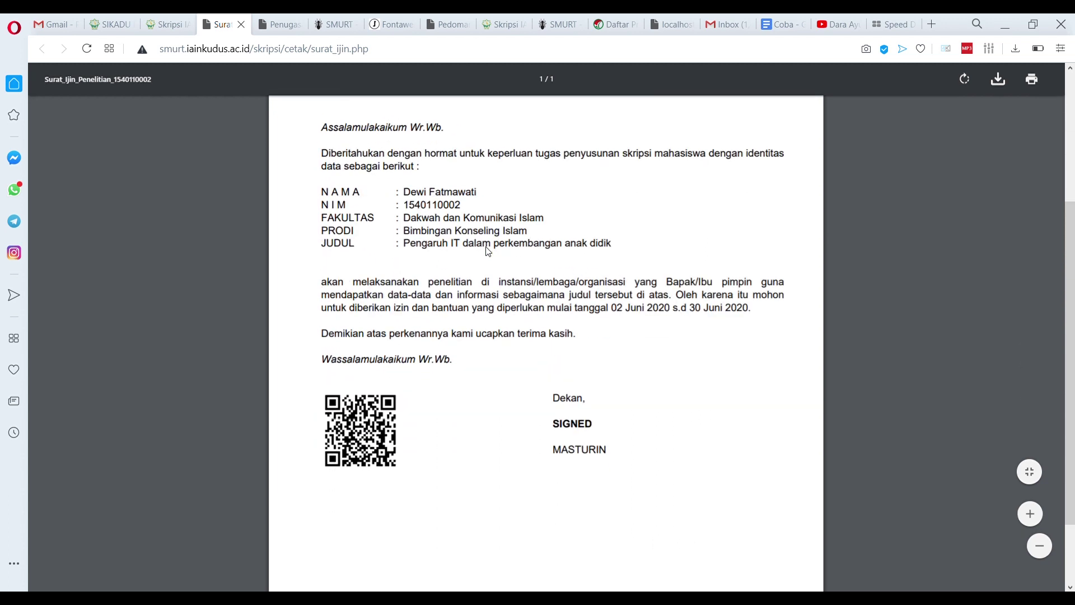
click(241, 24)
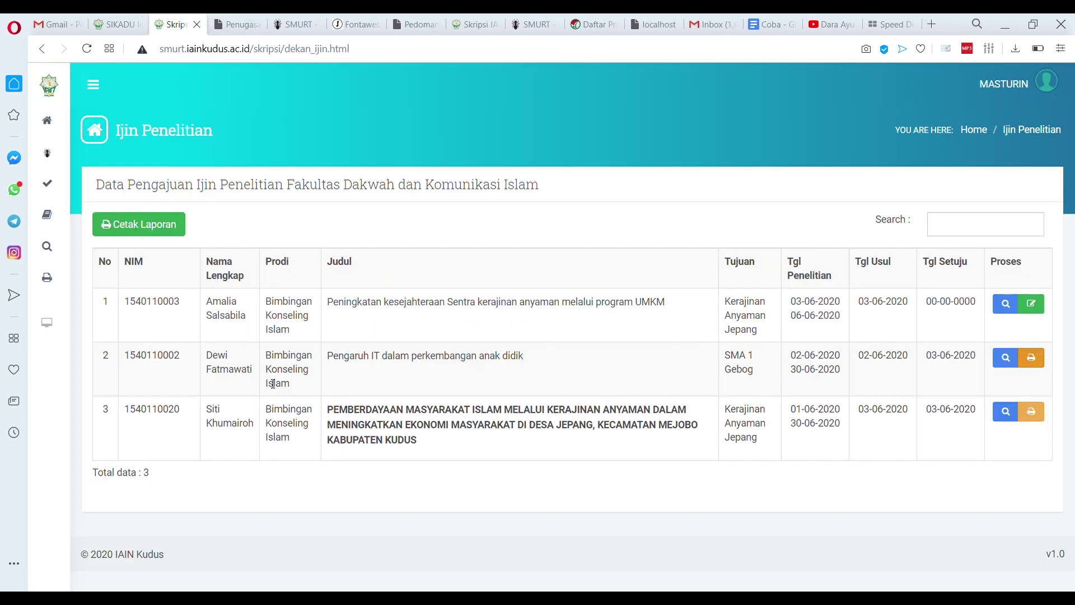
click(1035, 412)
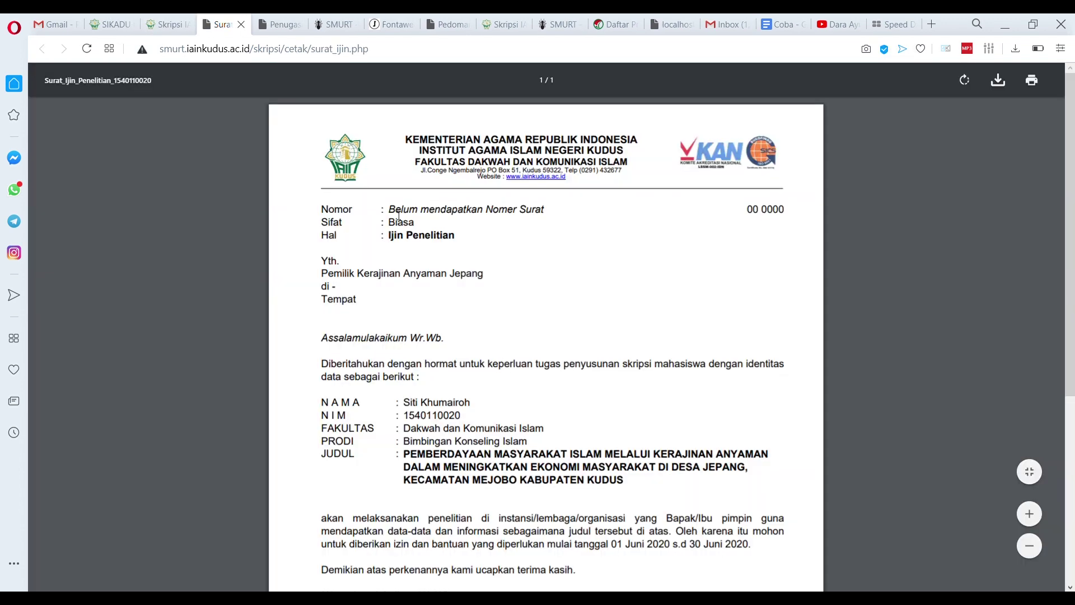
click(241, 24)
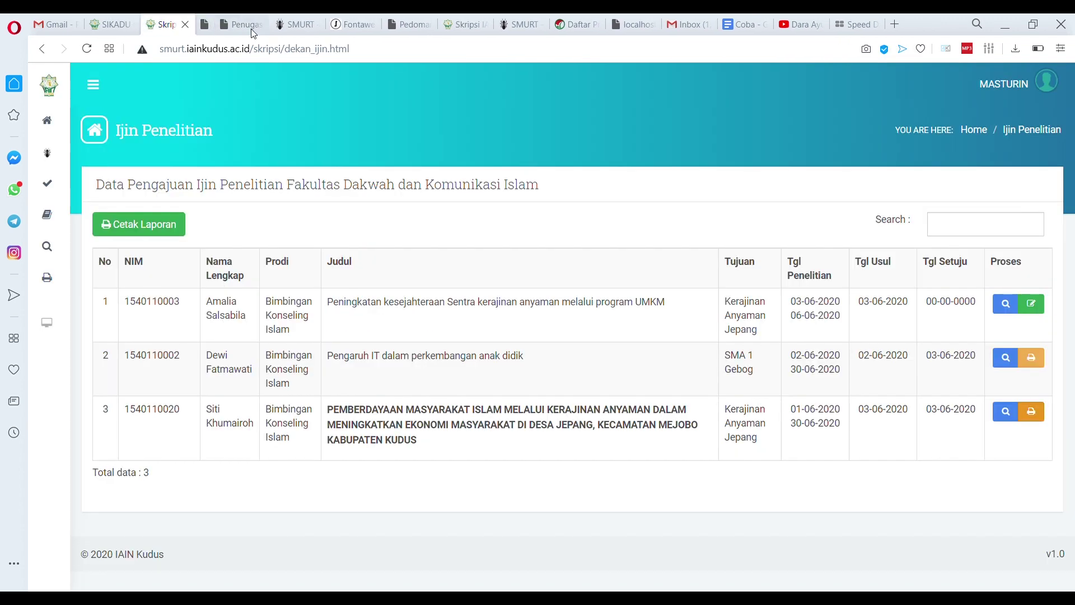
click(1028, 89)
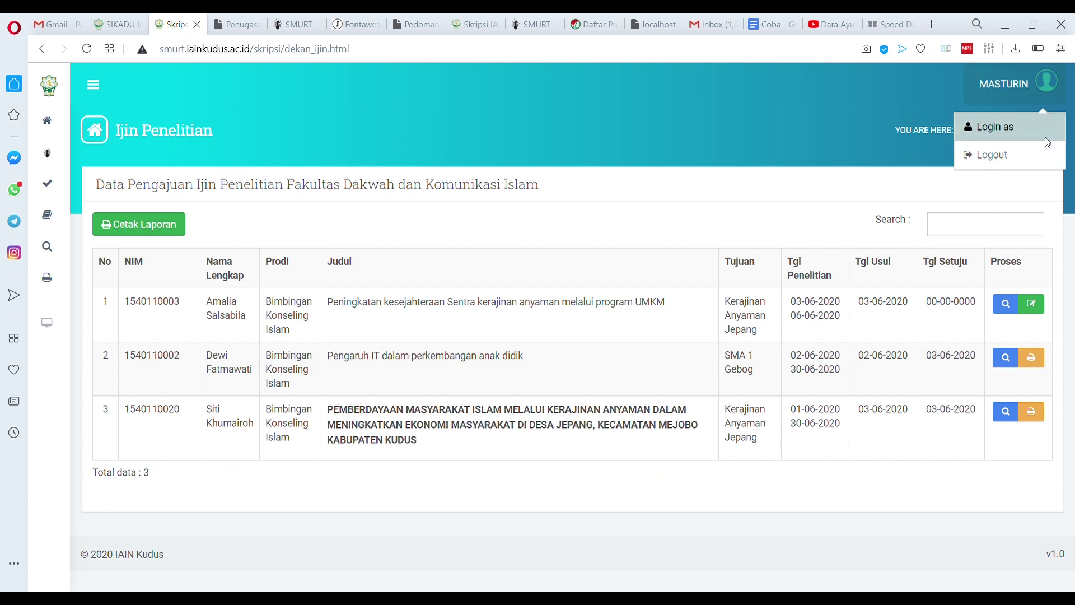
Log in as the staff member found by searching 'has' and open the Nomor Surat list
click(1040, 134)
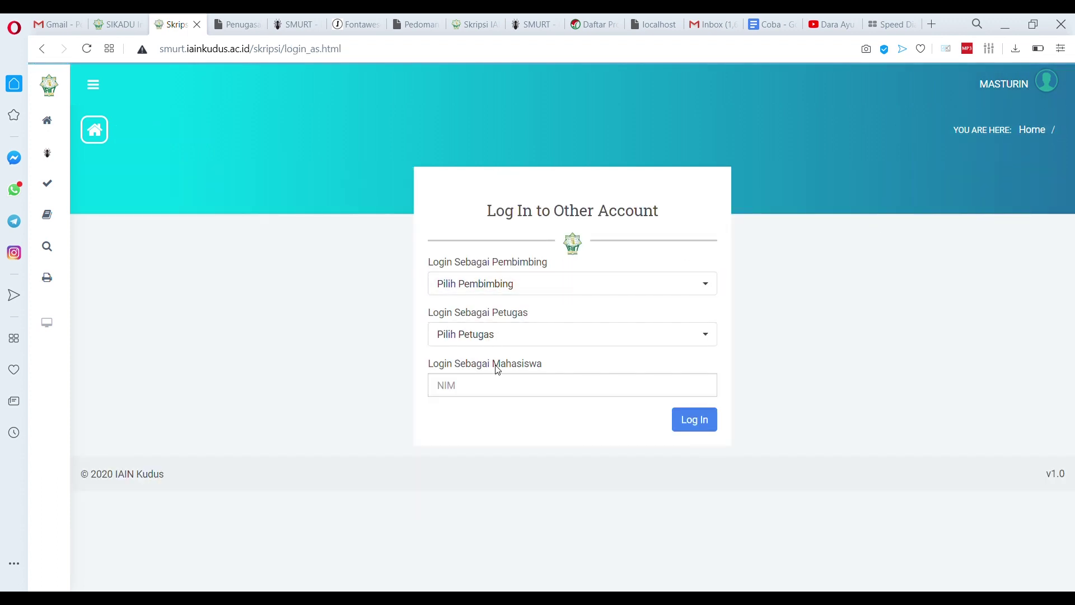
click(514, 334)
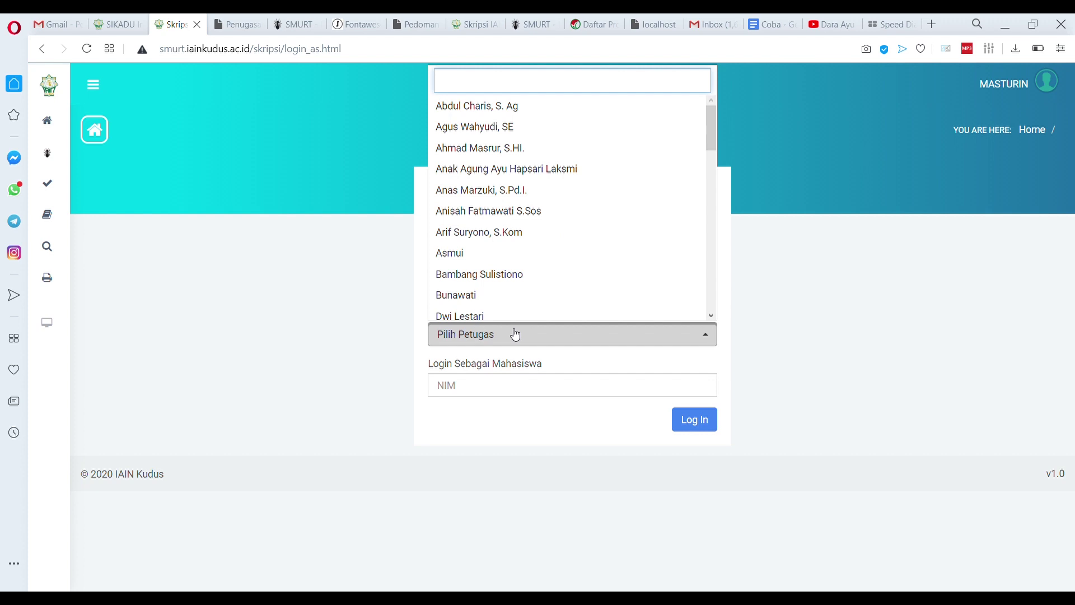
text(hasti)
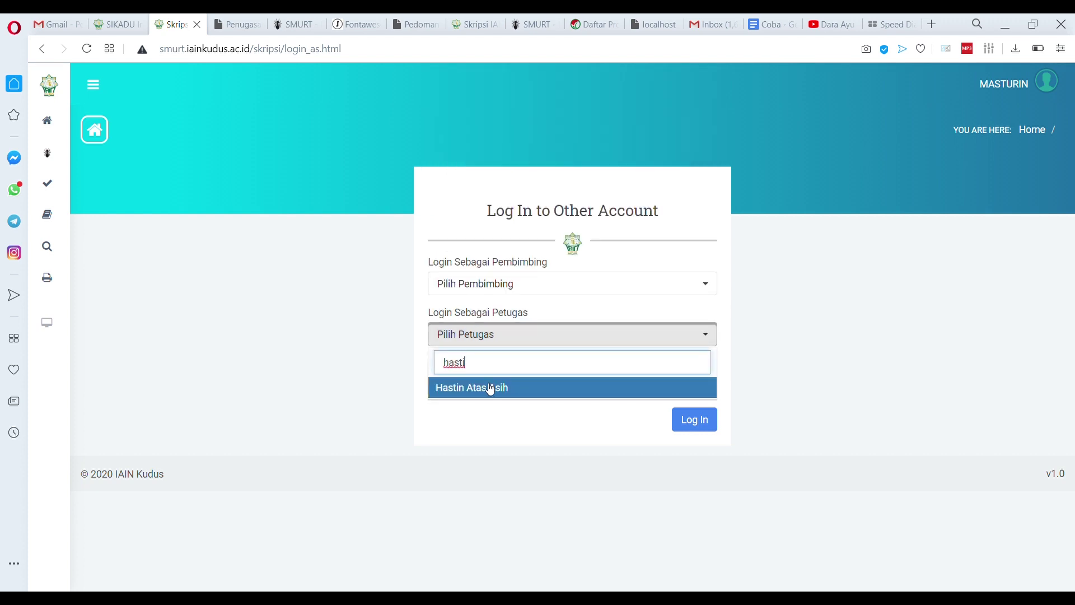
click(490, 386)
click(693, 432)
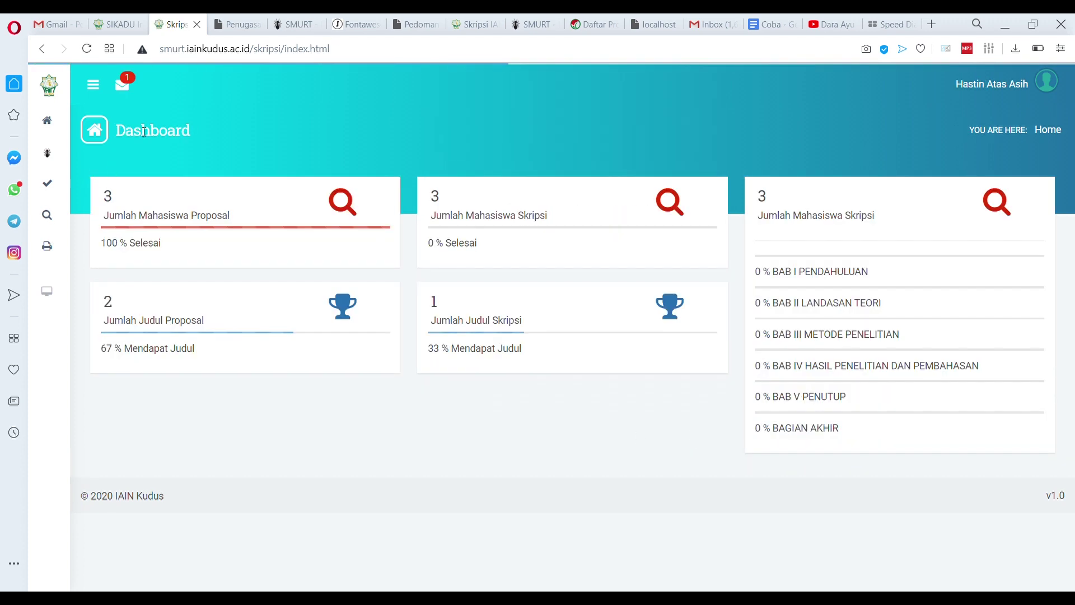
click(132, 90)
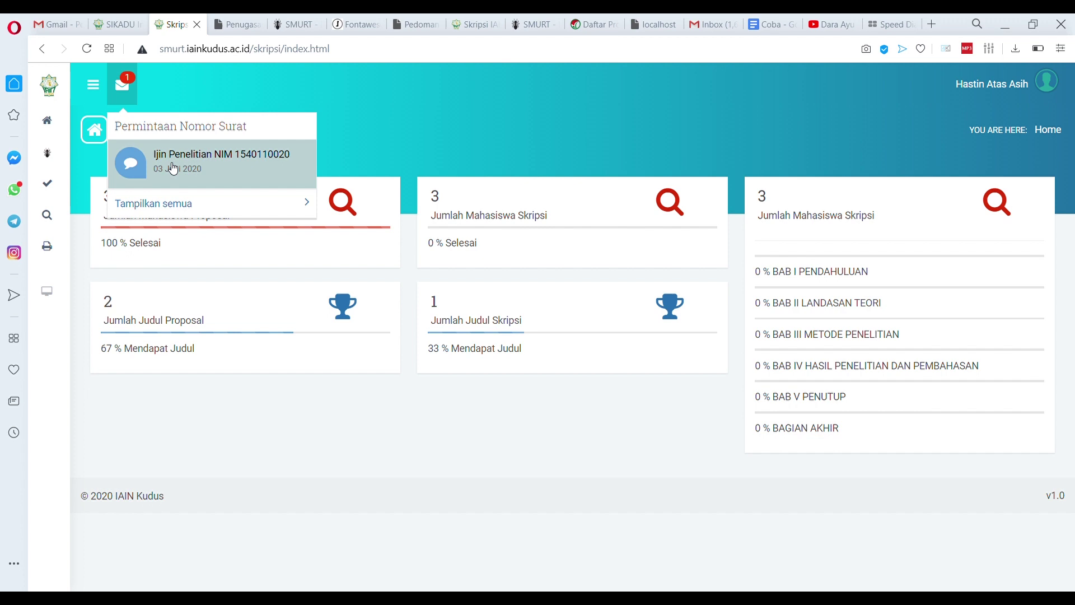
mouse_move(48, 185)
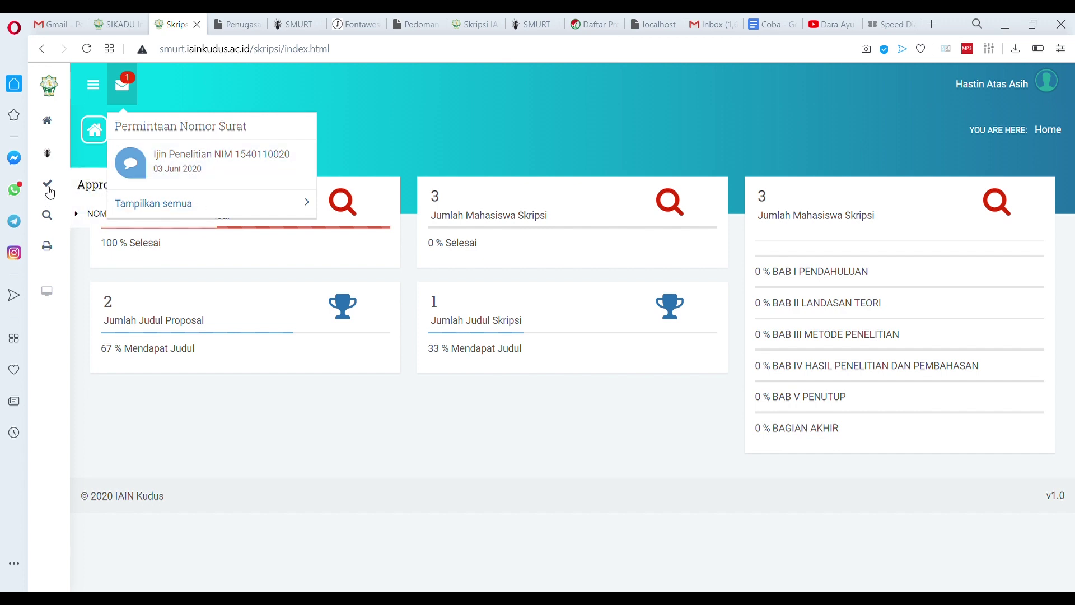
click(115, 211)
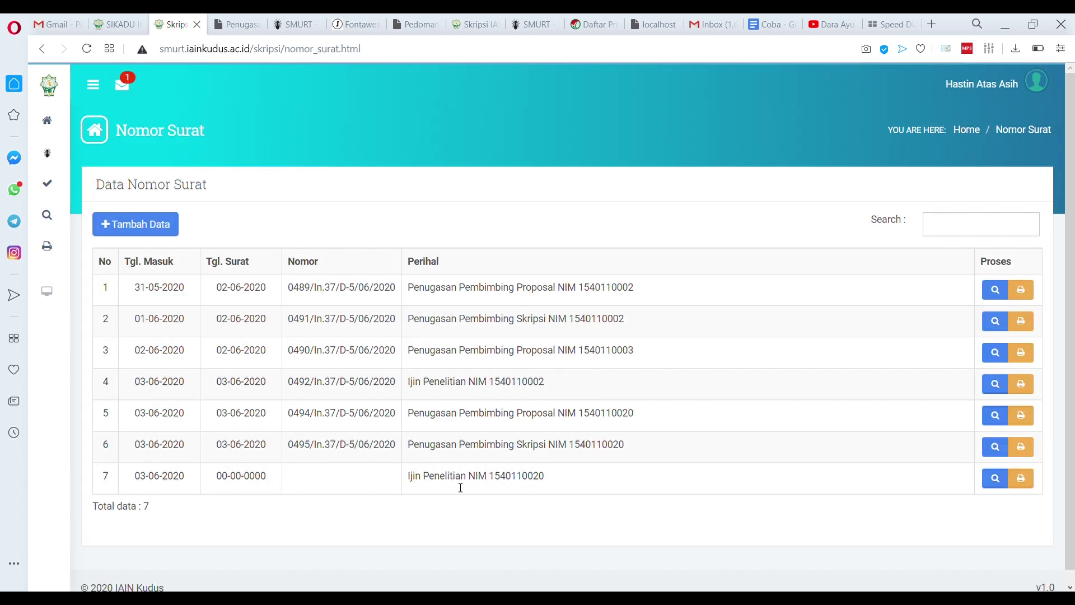
Number the permit letter 0496/In.37/D-5/06/2020 dated 03/06/2020, save, and open it for printing
click(994, 478)
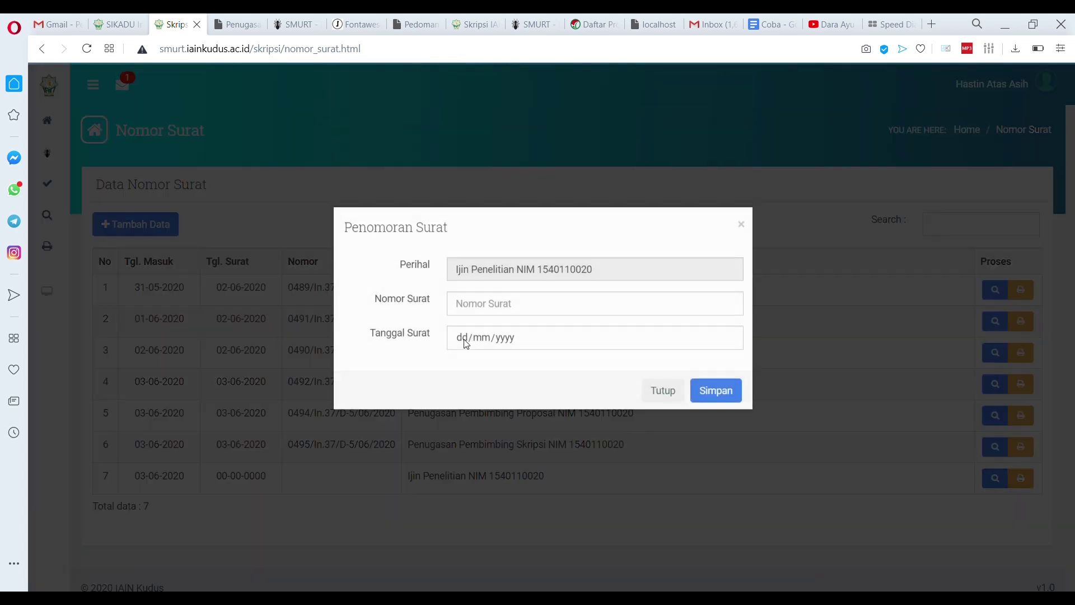
click(506, 308)
click(503, 328)
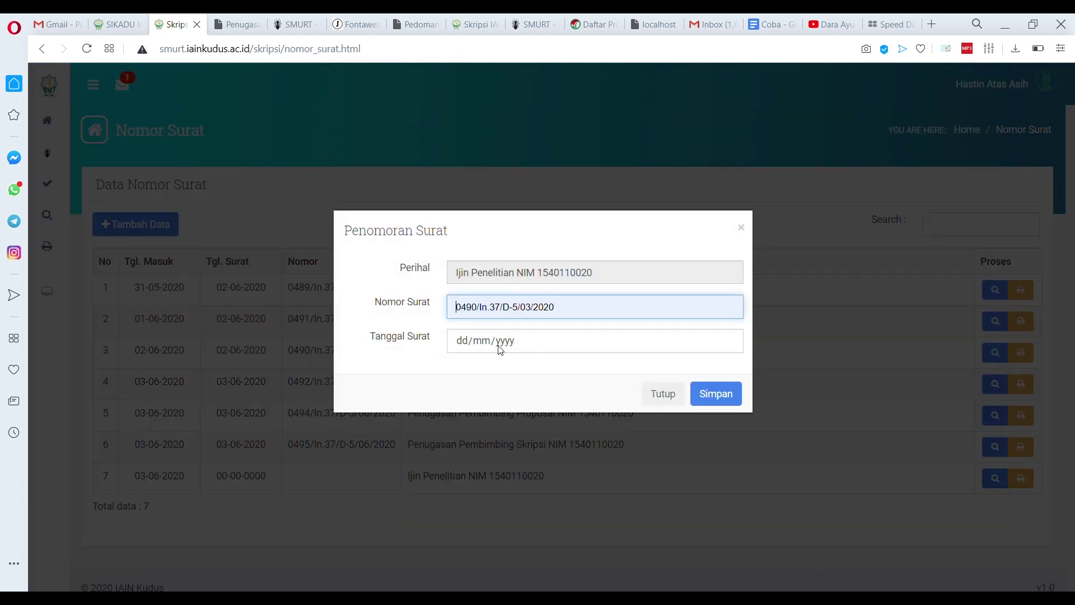
click(488, 412)
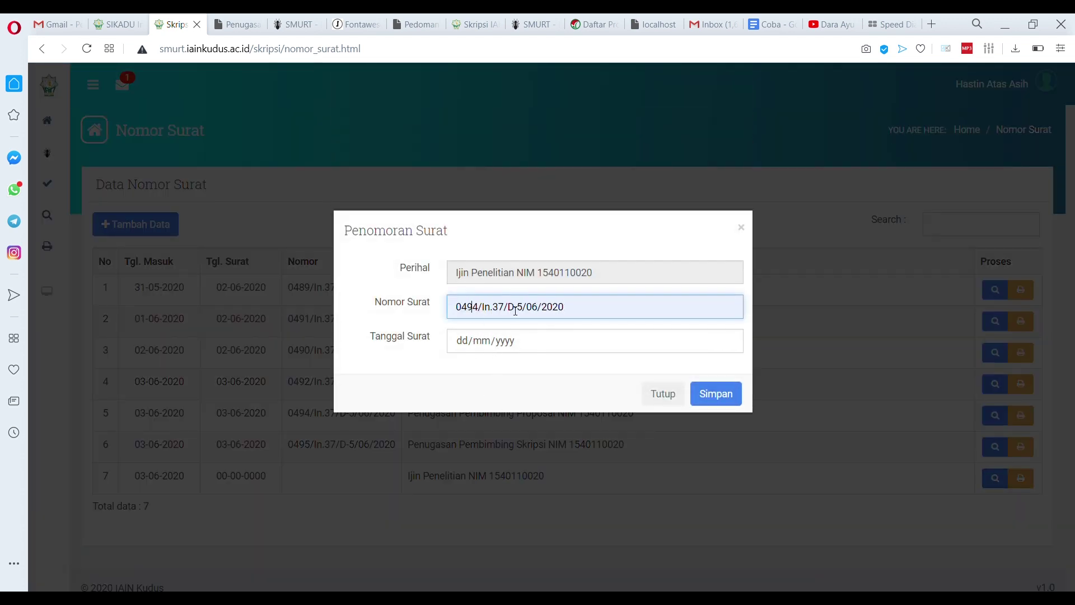
key(BackSpace)
text(6)
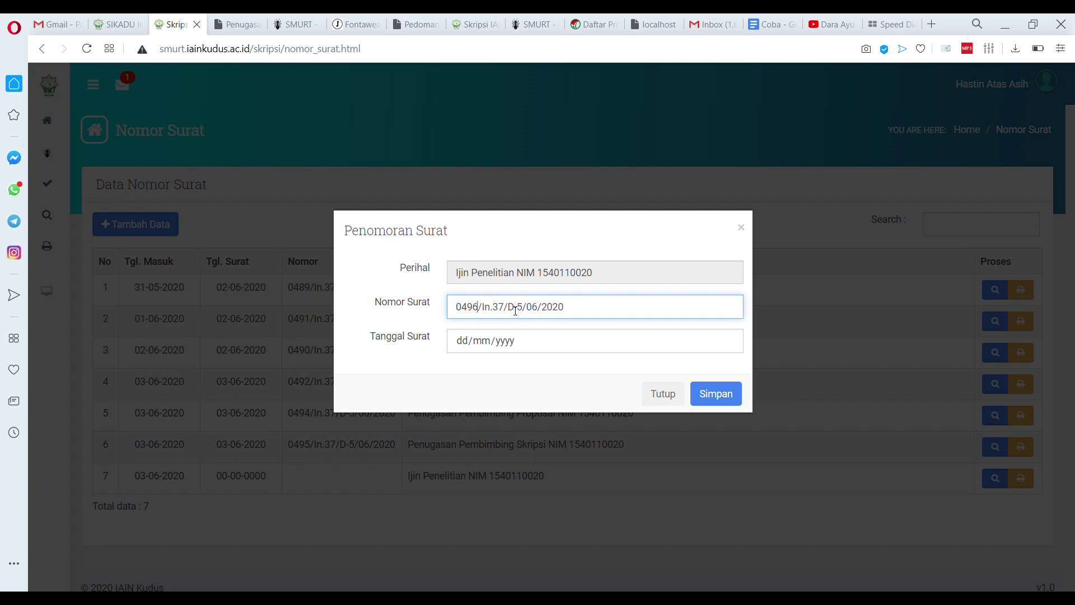
click(734, 348)
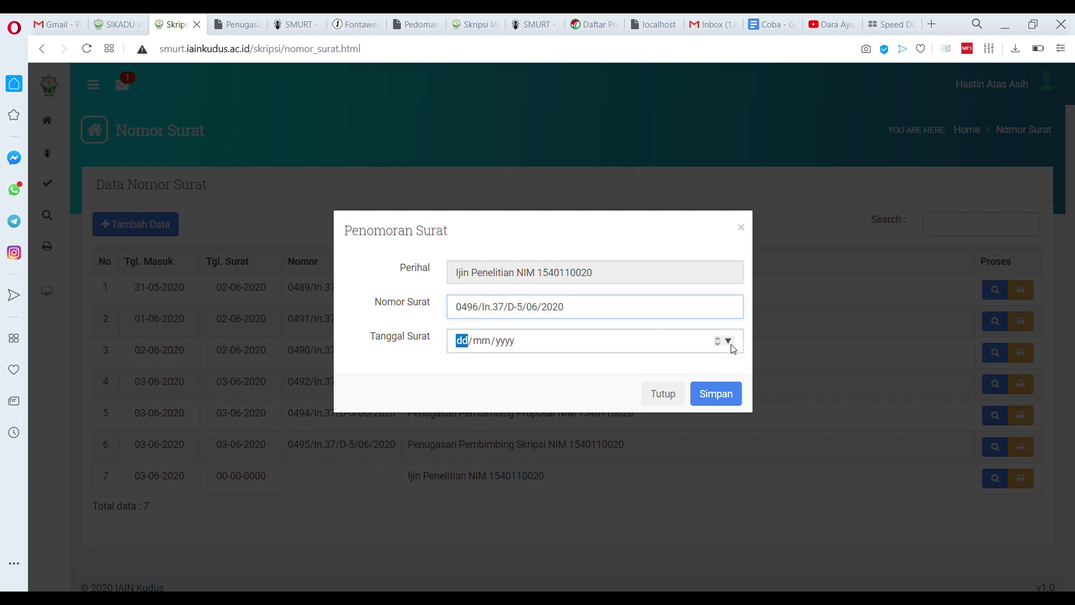
click(540, 412)
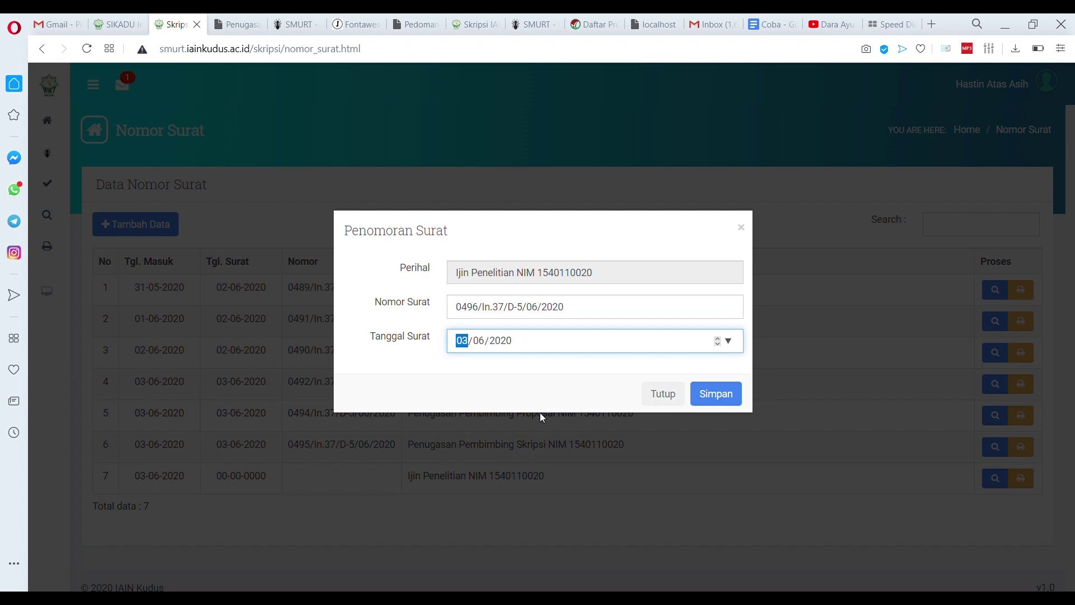
click(713, 400)
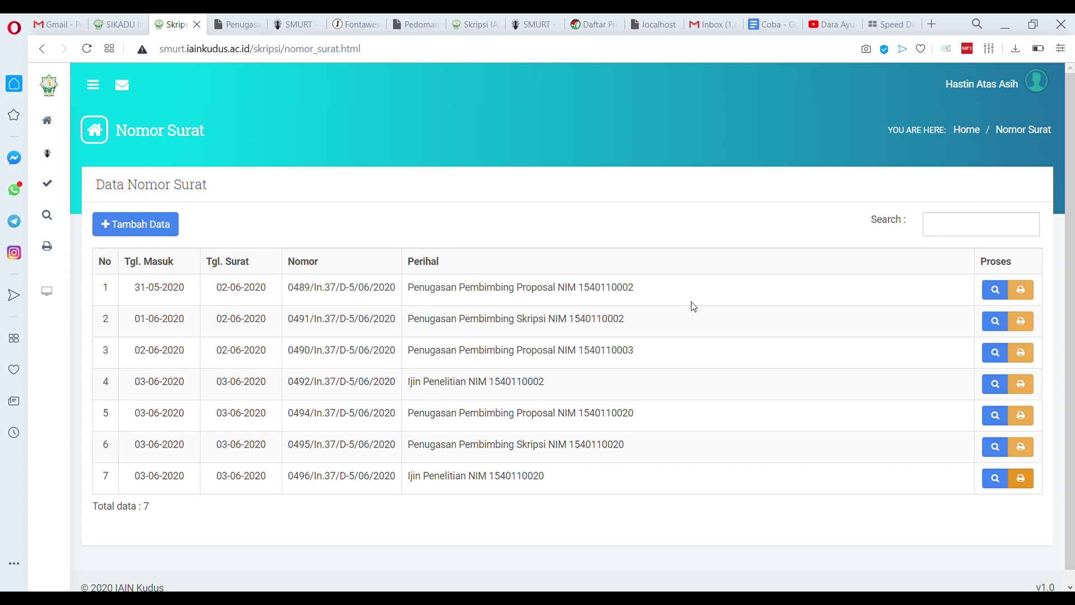
click(1020, 479)
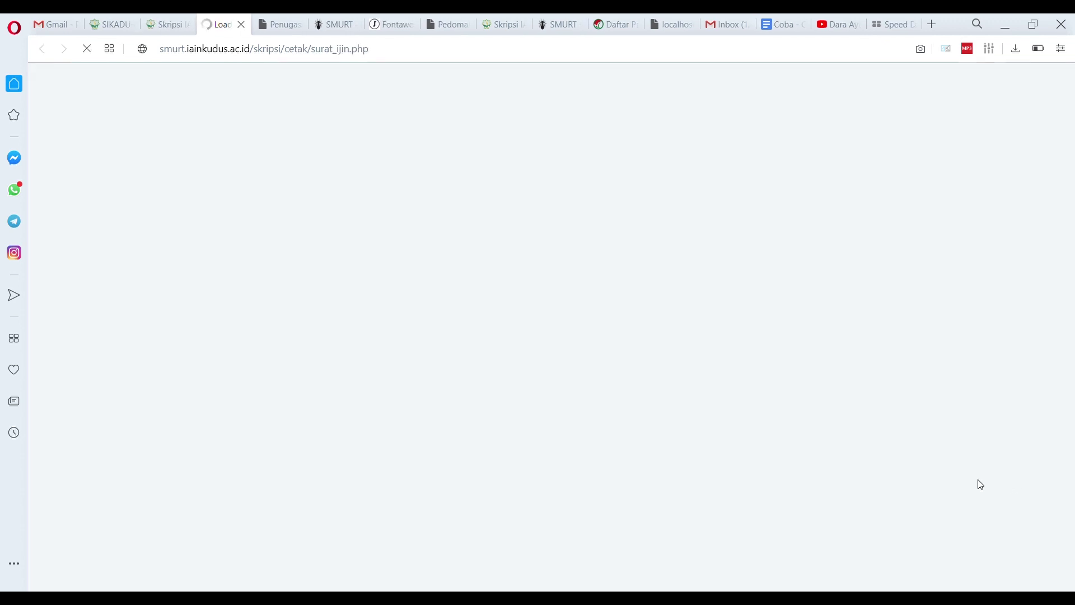
scroll(512, 340, down, 5)
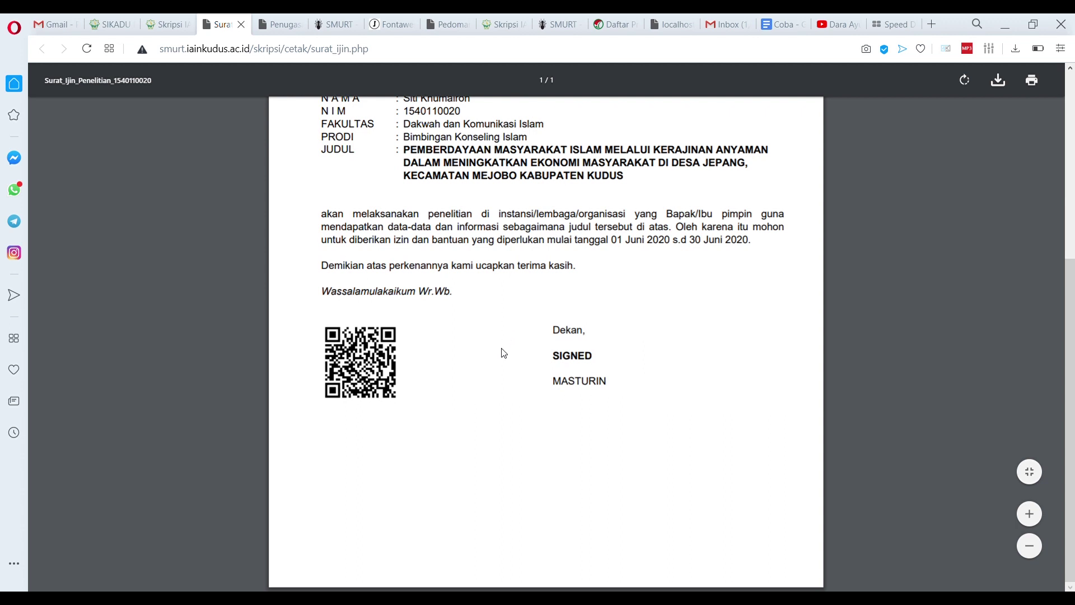
Log in as the student by her NIM, correcting the suggested ID's last digits
click(241, 24)
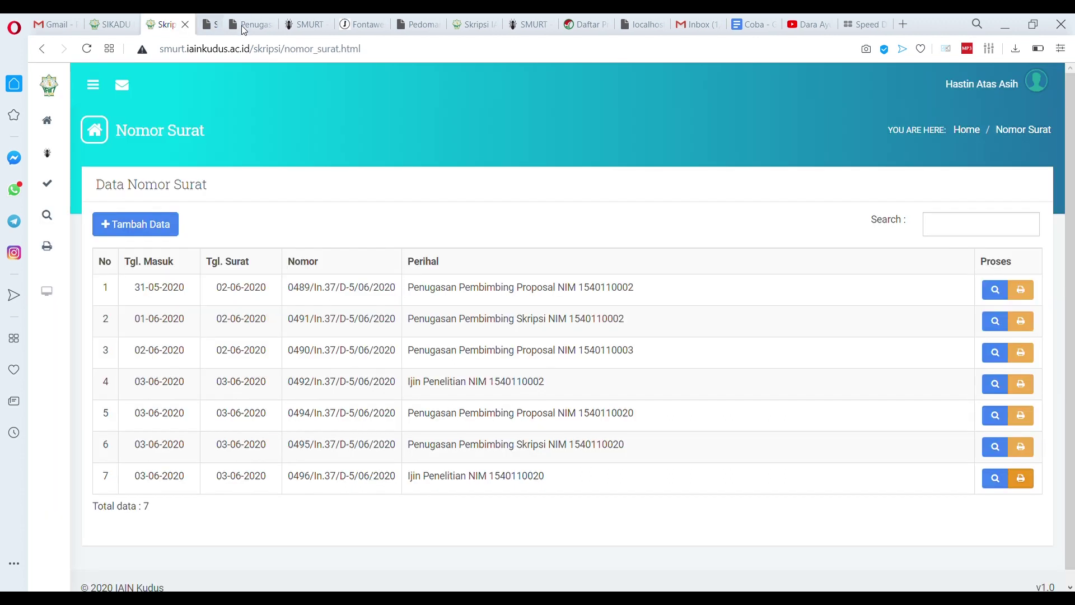
click(1007, 88)
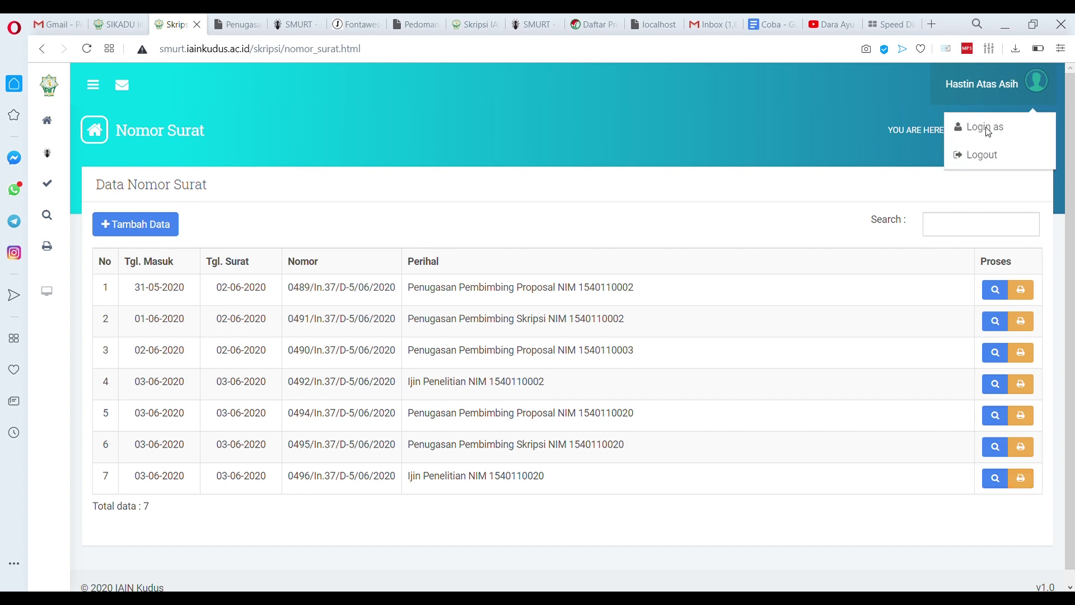
click(988, 128)
click(526, 385)
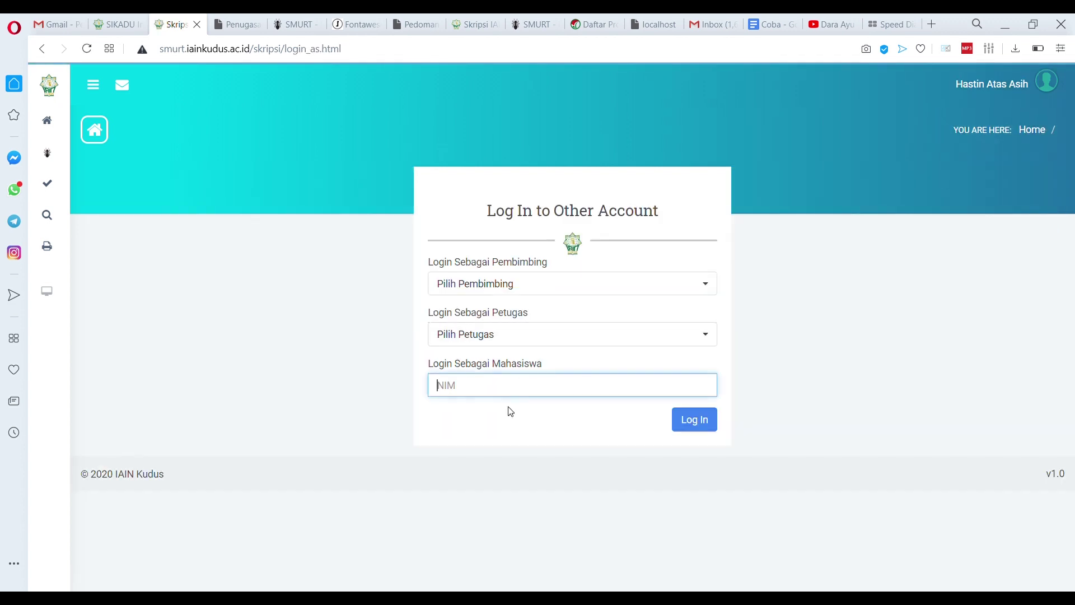
click(531, 404)
key(BackSpace)
key(BackSpace)
text(20)
key(Return)
Check the research permit page, then open the still-empty Bimbingan Skripsi supervision page
mouse_move(48, 215)
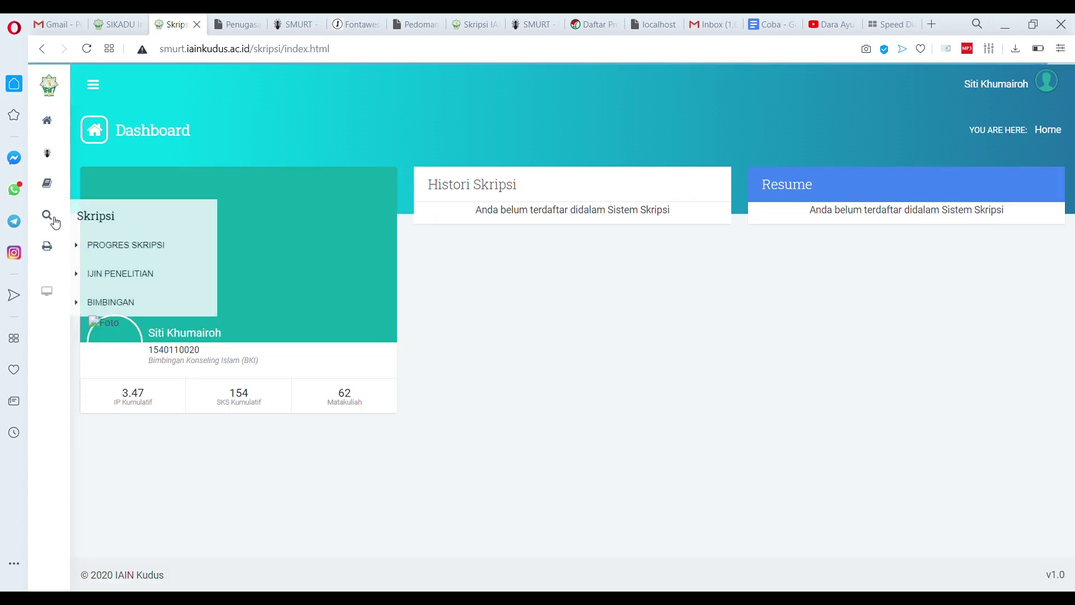
click(108, 271)
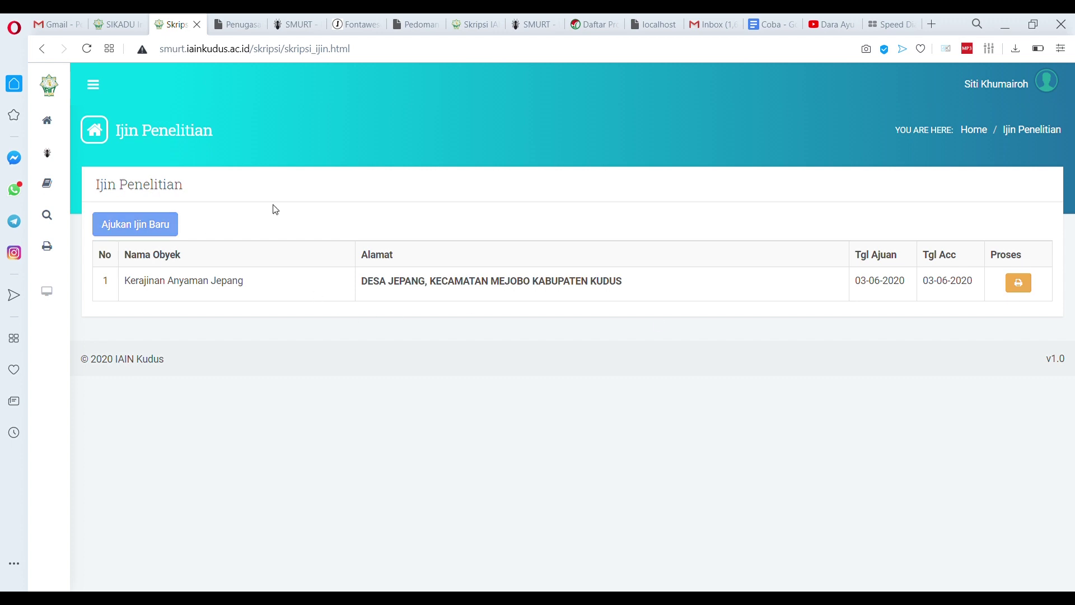
mouse_move(50, 188)
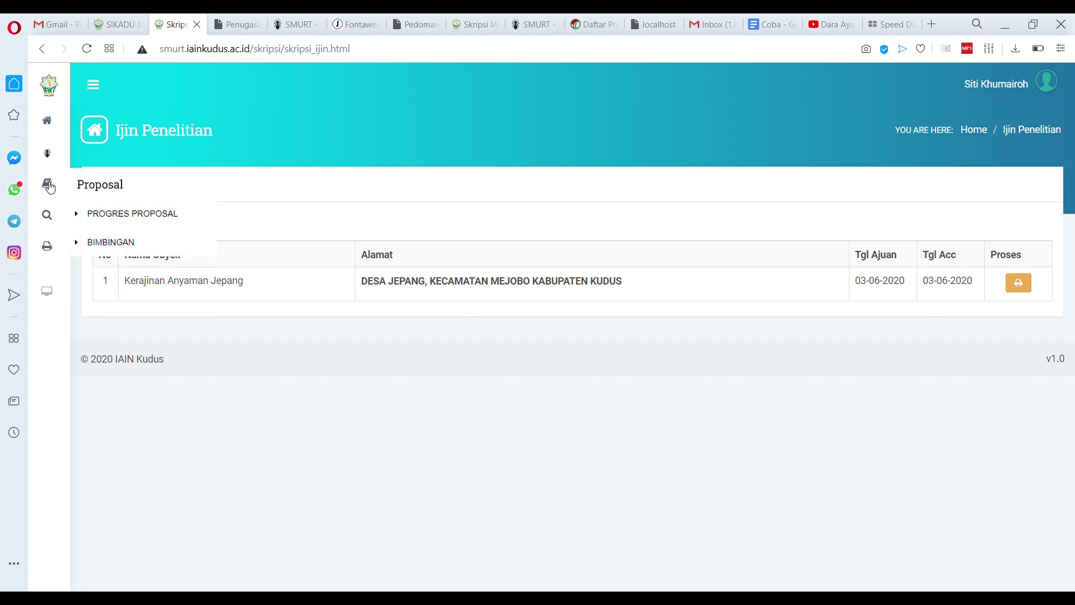
mouse_move(49, 216)
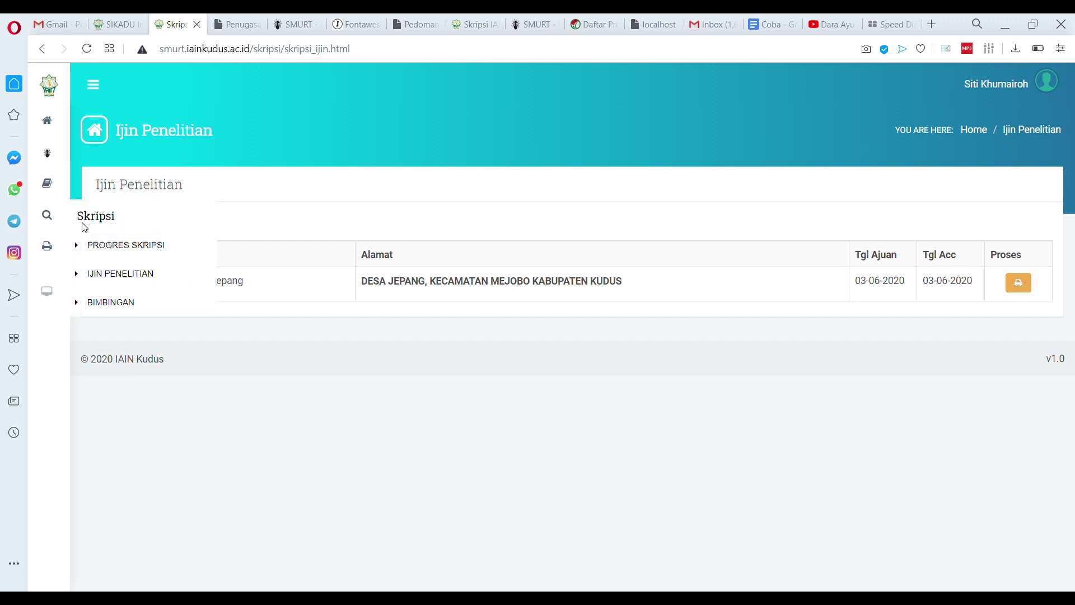
click(109, 305)
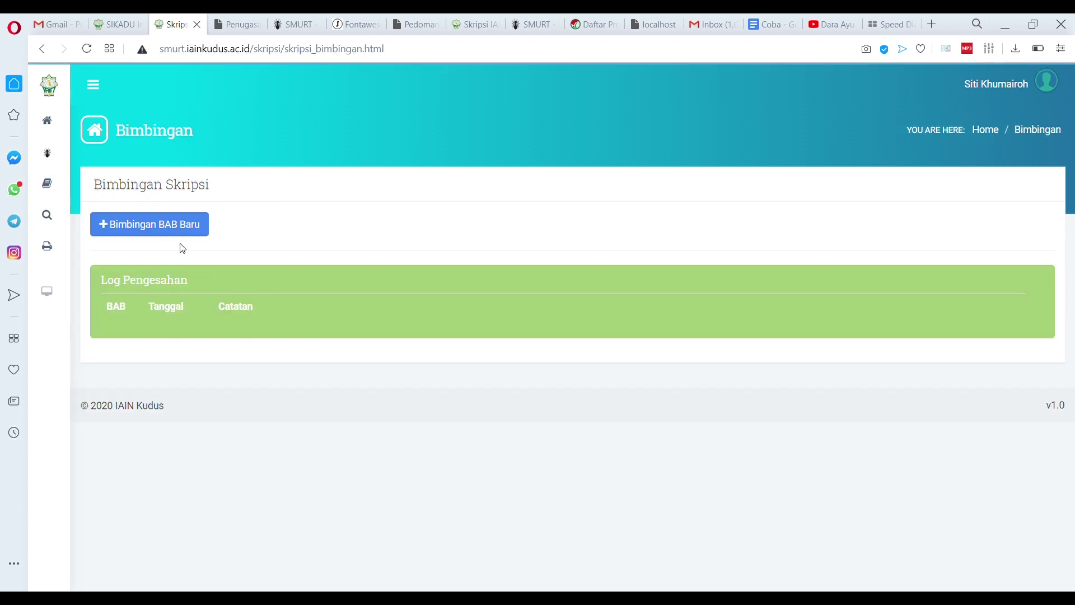
Submit a new supervision entry 'Bab I' with the Google Docs draft URL pasted in
click(163, 231)
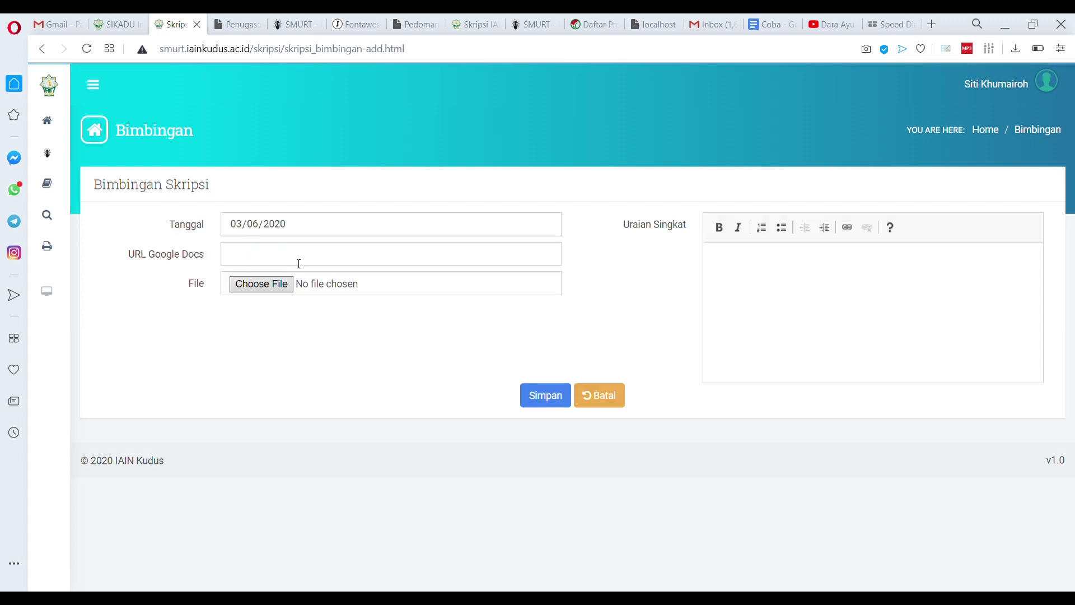
click(766, 24)
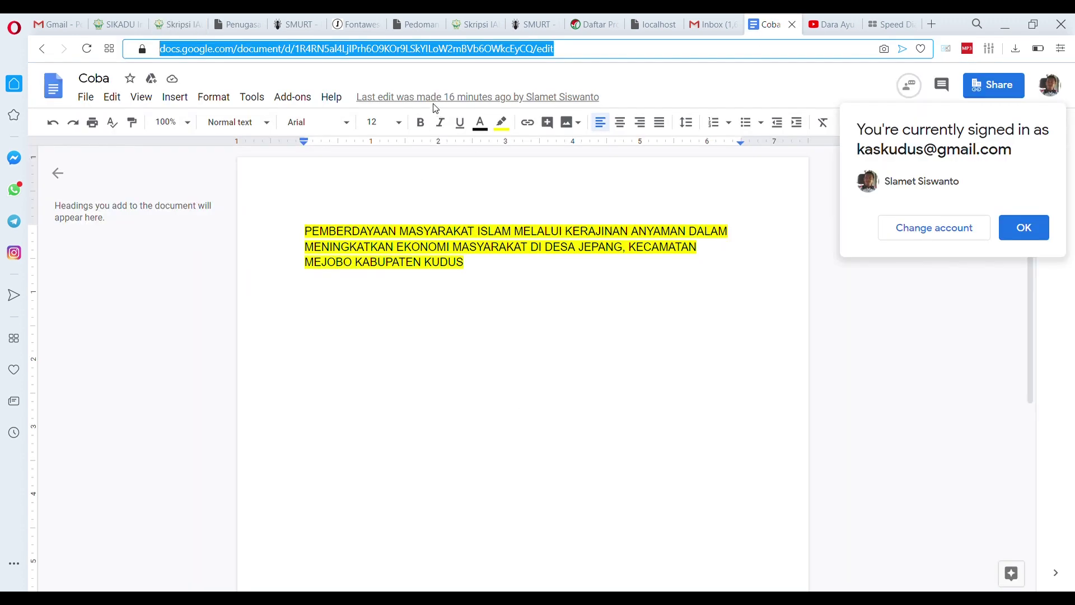
click(175, 24)
click(259, 258)
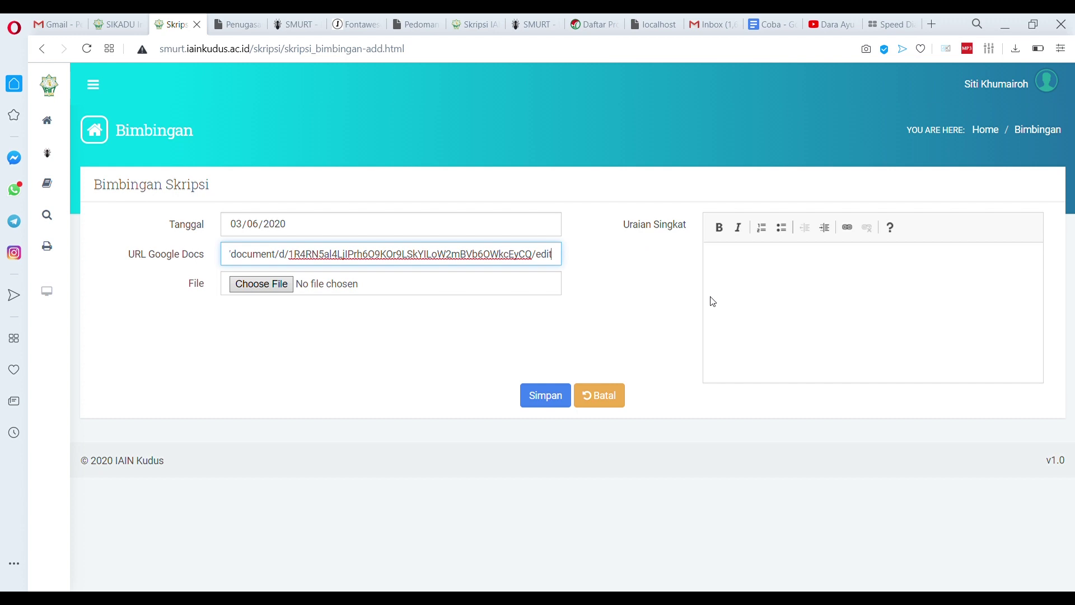
click(757, 281)
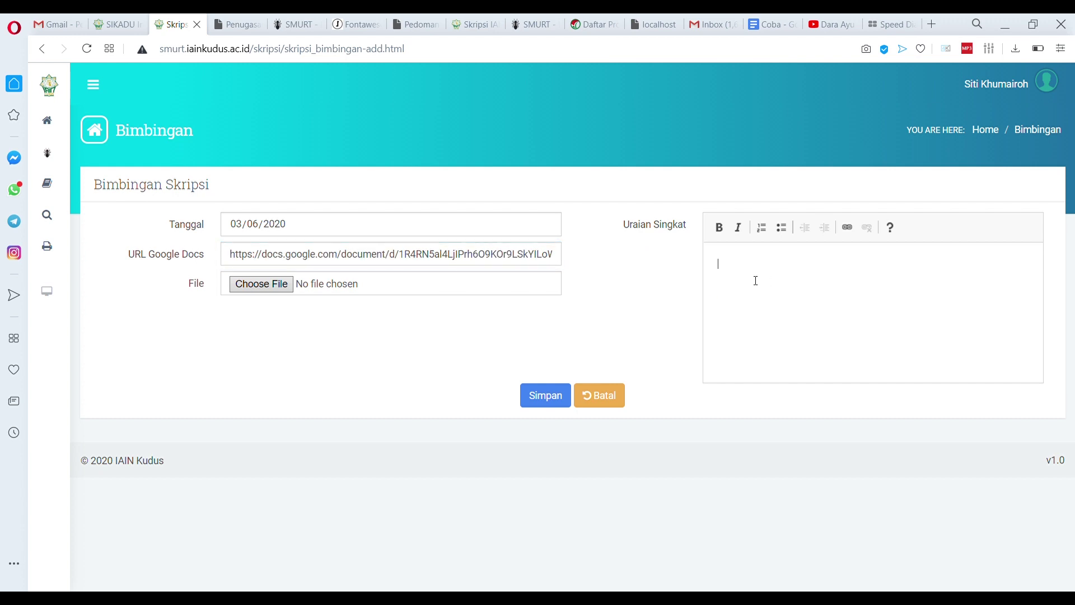
text(Bab I)
click(557, 399)
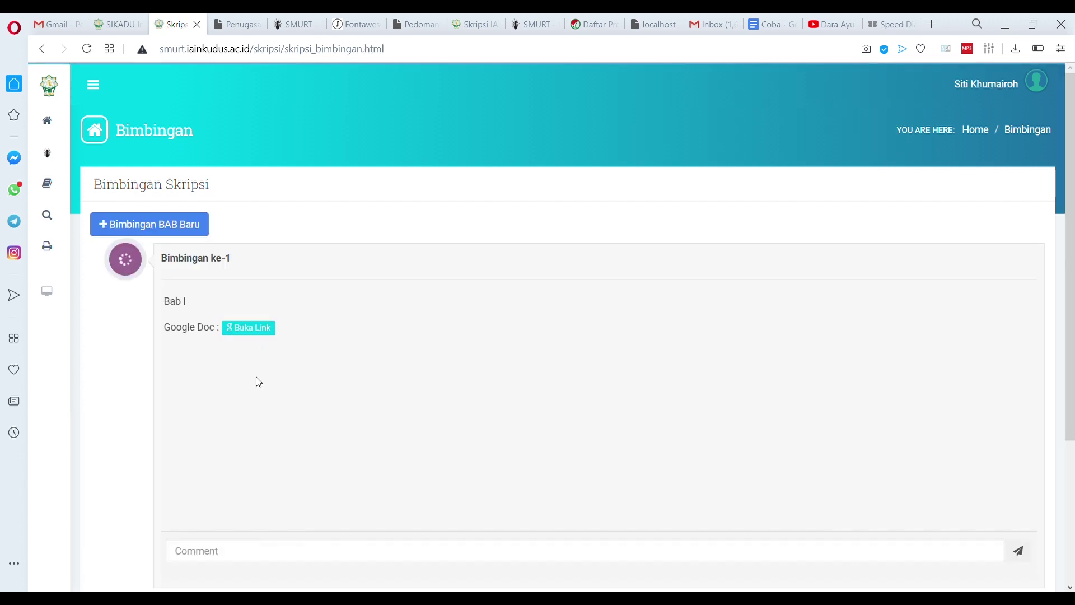
Use Login as to switch to the supervisor's account, chosen from Pilih Pembimbing
scroll(746, 428, down, 3)
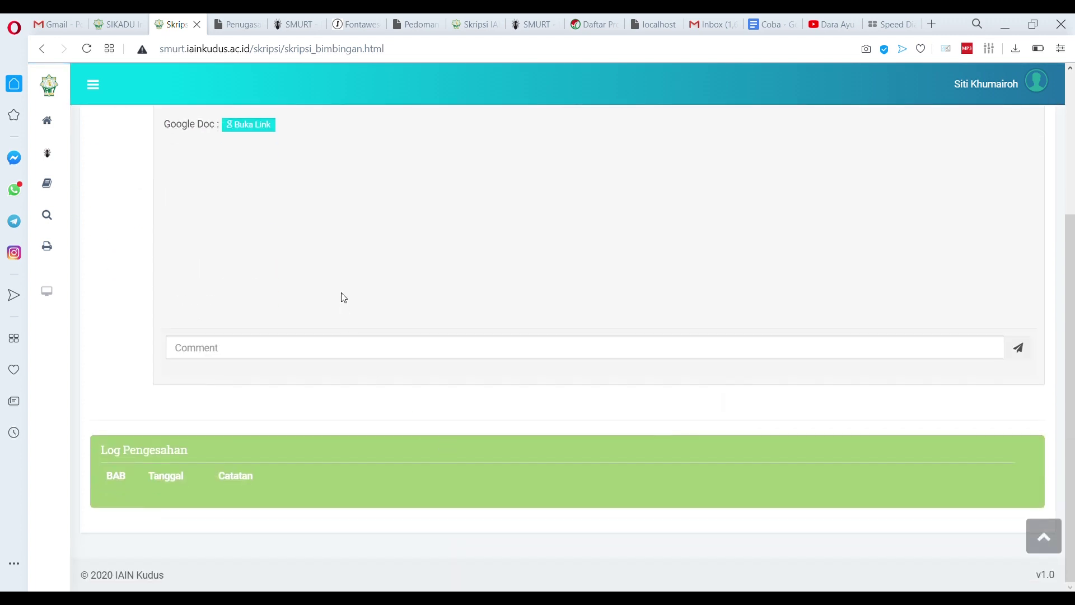
scroll(305, 291, up, 3)
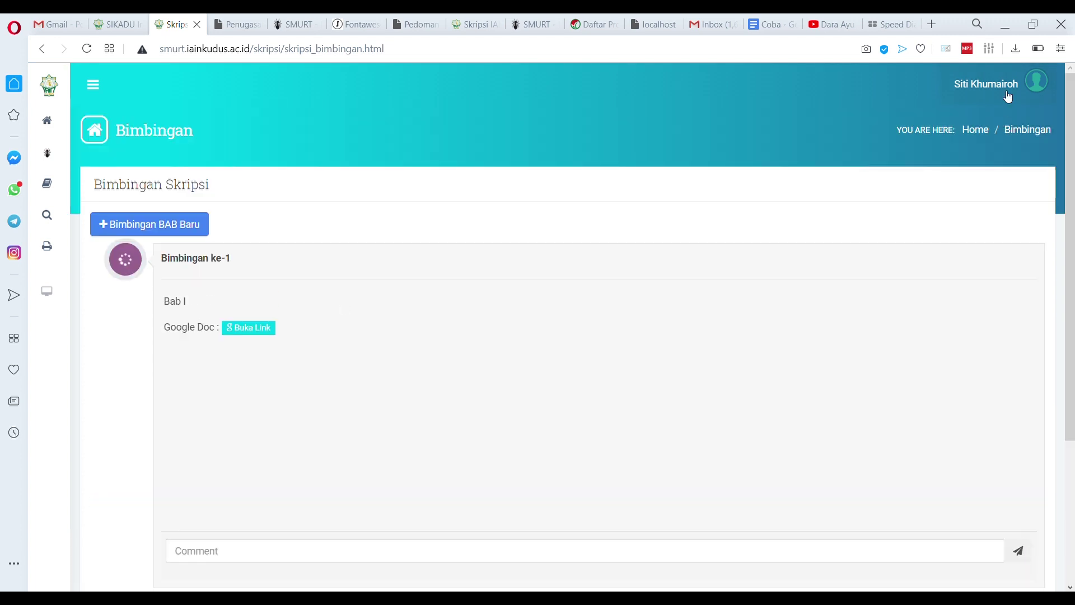
click(1007, 95)
click(993, 140)
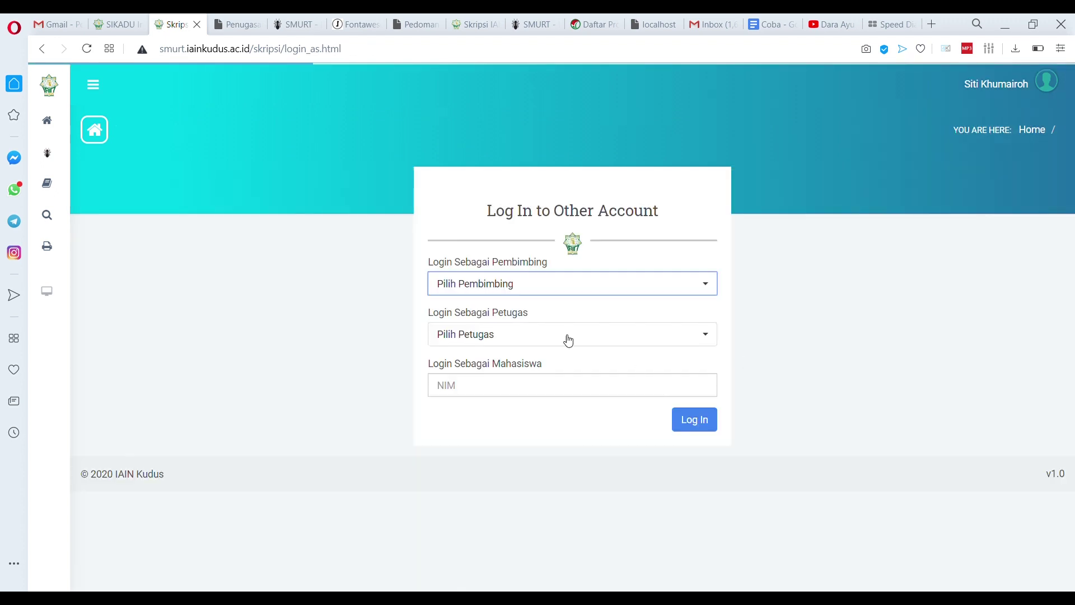
click(540, 285)
text(anis)
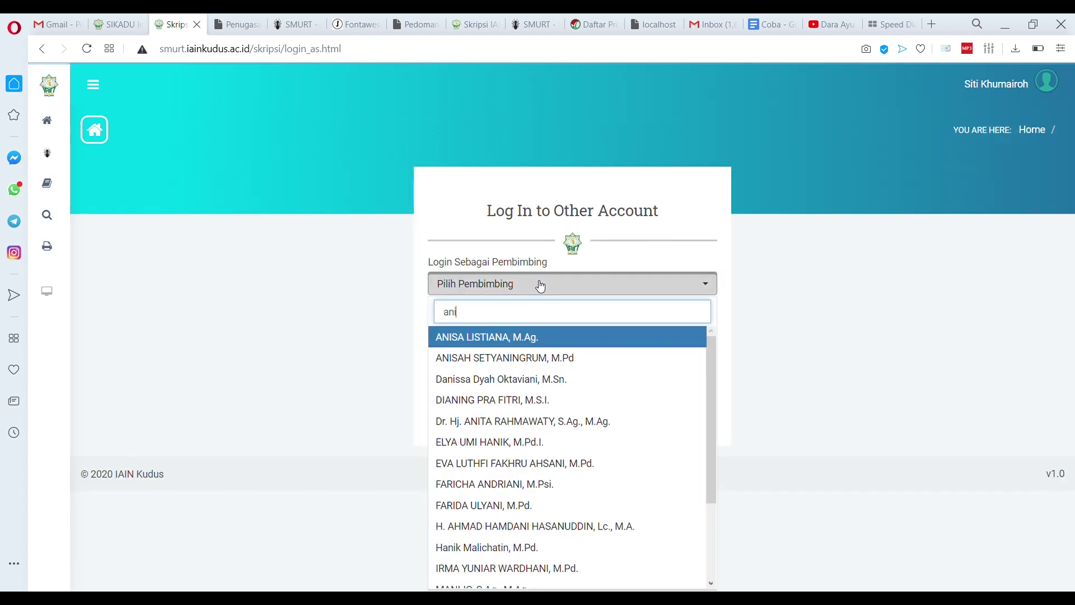
click(487, 337)
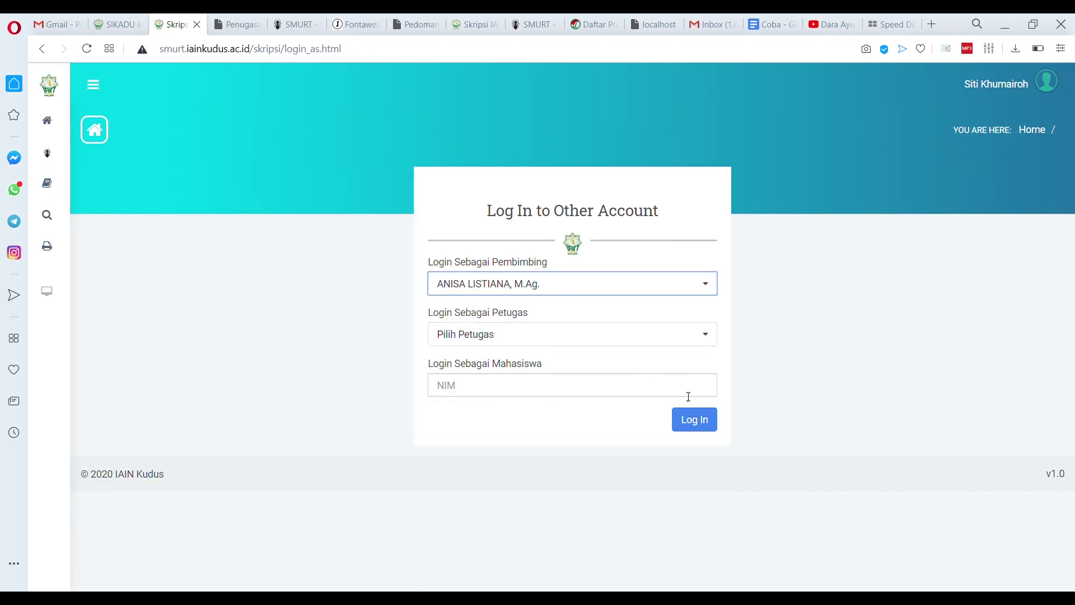
click(702, 427)
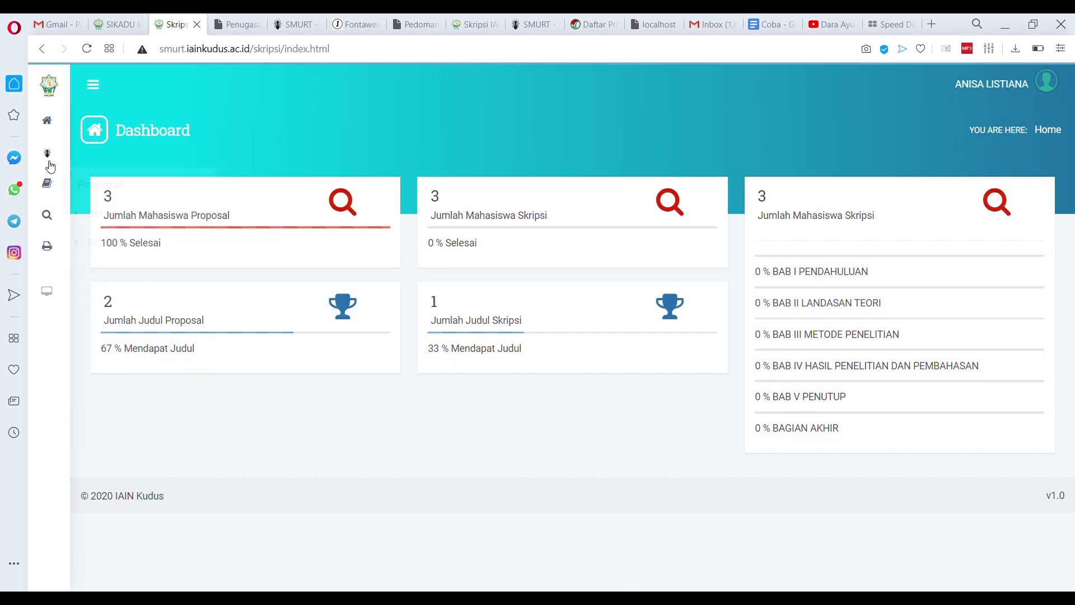
Open Skripsi > DAFTAR BIMBINGAN and locate the student's BIMBINGAN status in the table
mouse_move(51, 221)
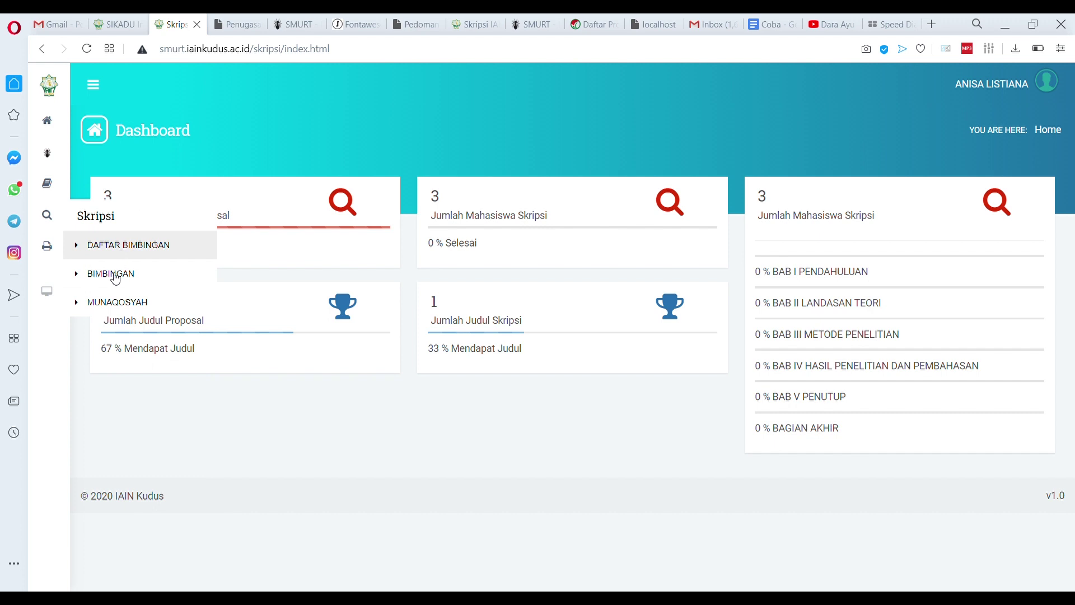
click(124, 253)
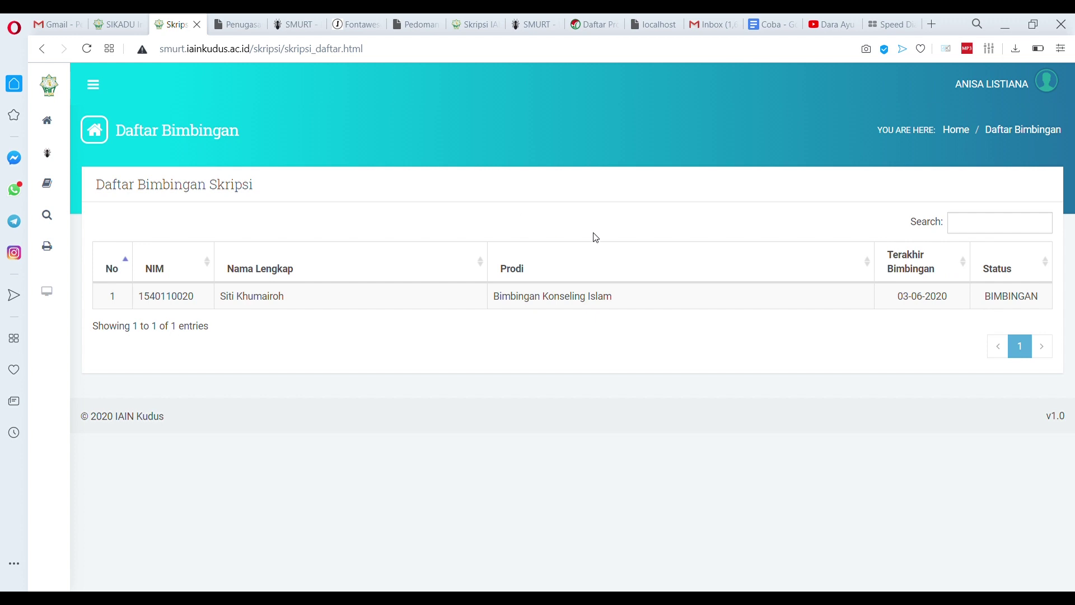
double_click(993, 302)
click(1001, 304)
Open the student's guidance thread and view the linked Bab I Google Docs draft
click(177, 302)
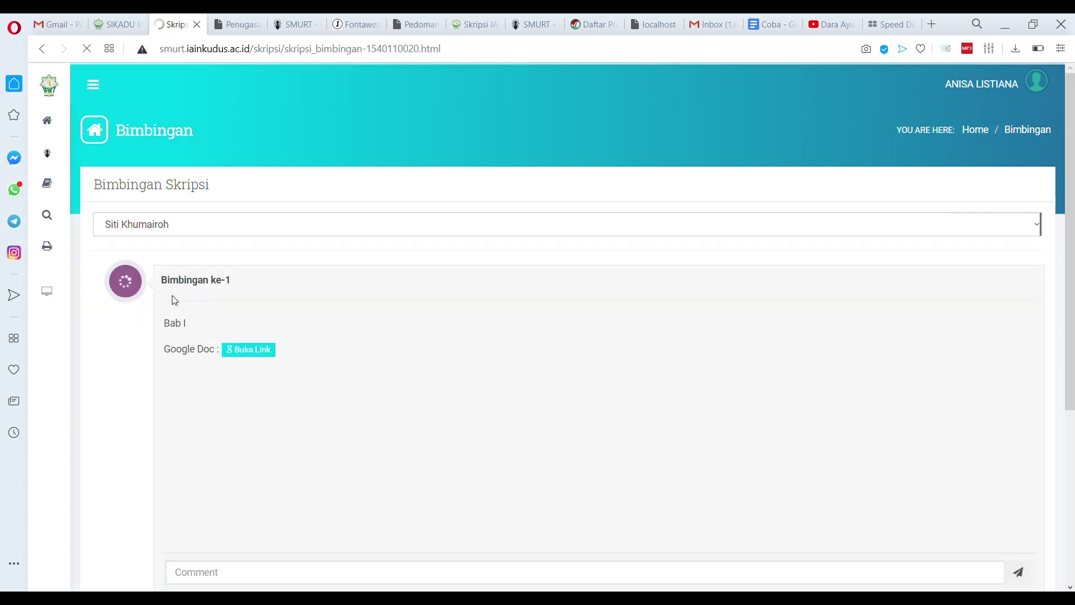
click(262, 357)
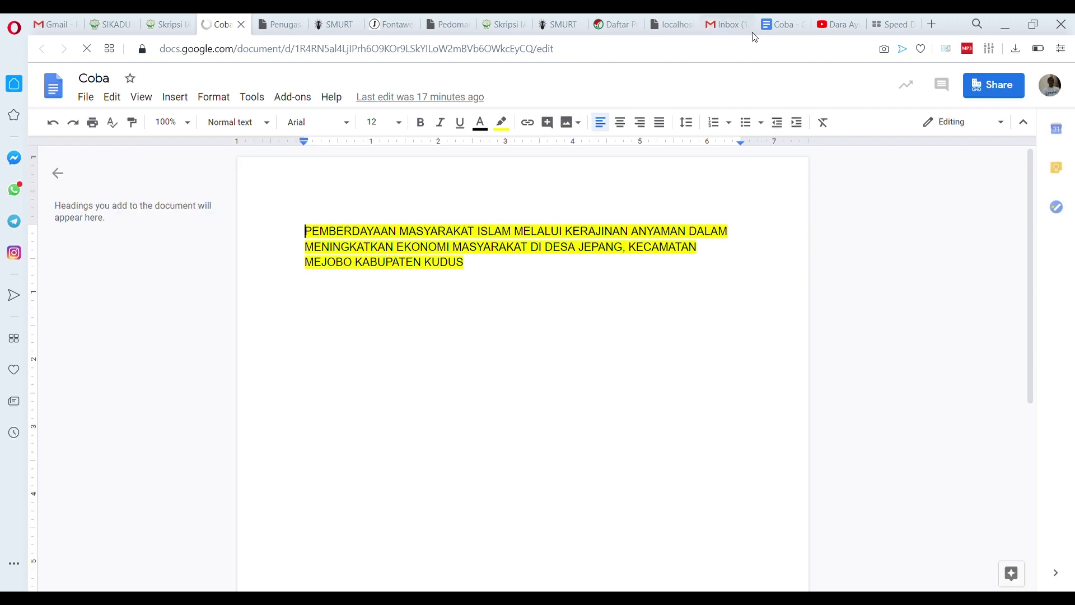
click(241, 25)
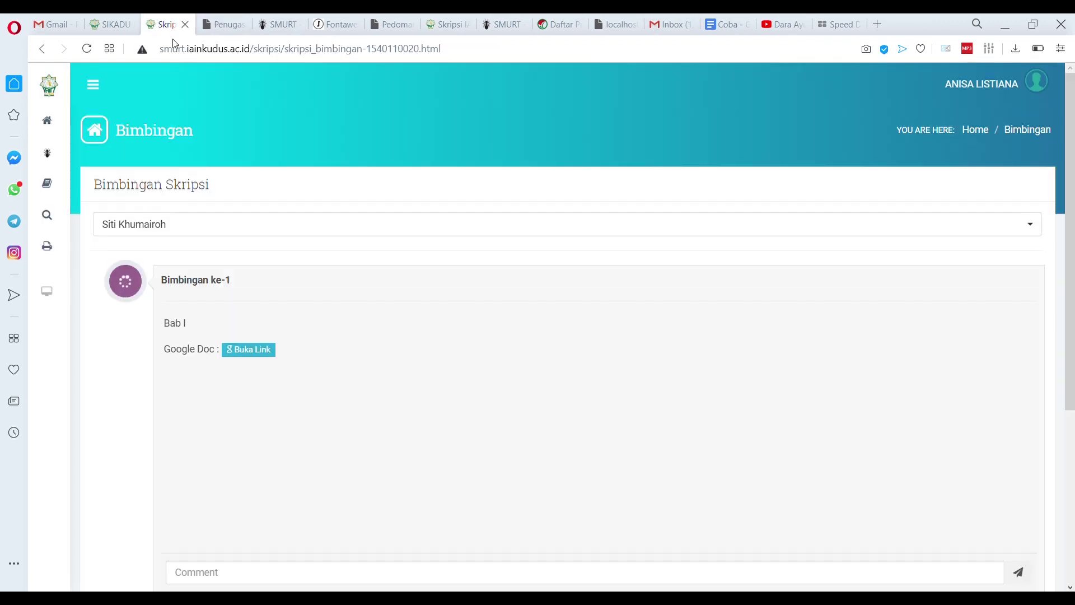
Reply to Bimbingan ke-1 with the comment 'Lanjutkan ke Bab II'
scroll(303, 274, down, 5)
click(279, 312)
text(Lanjutkan k)
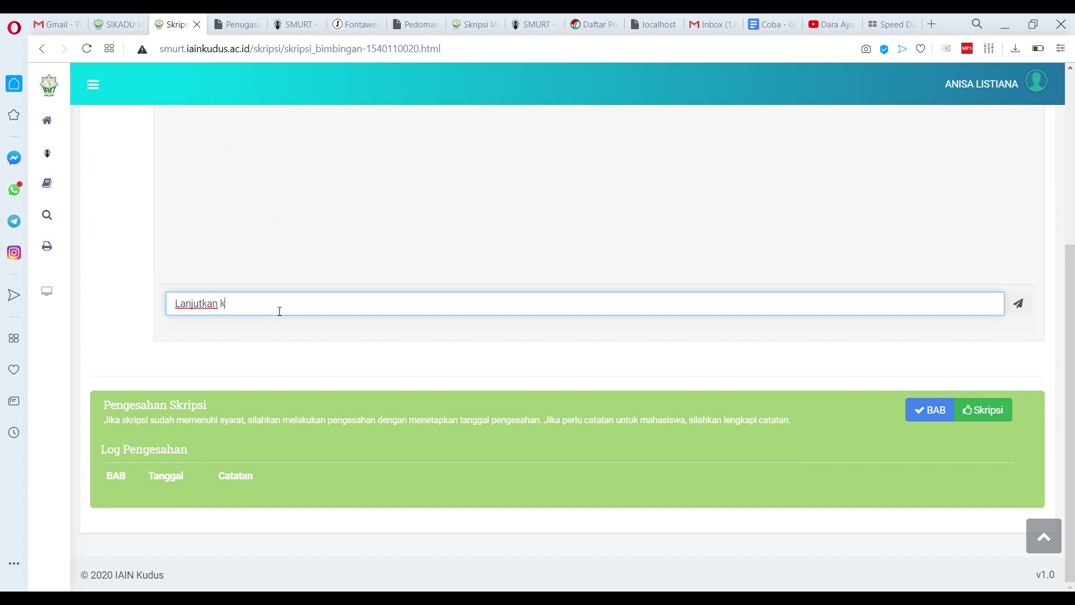
text(e Bab II)
click(1019, 305)
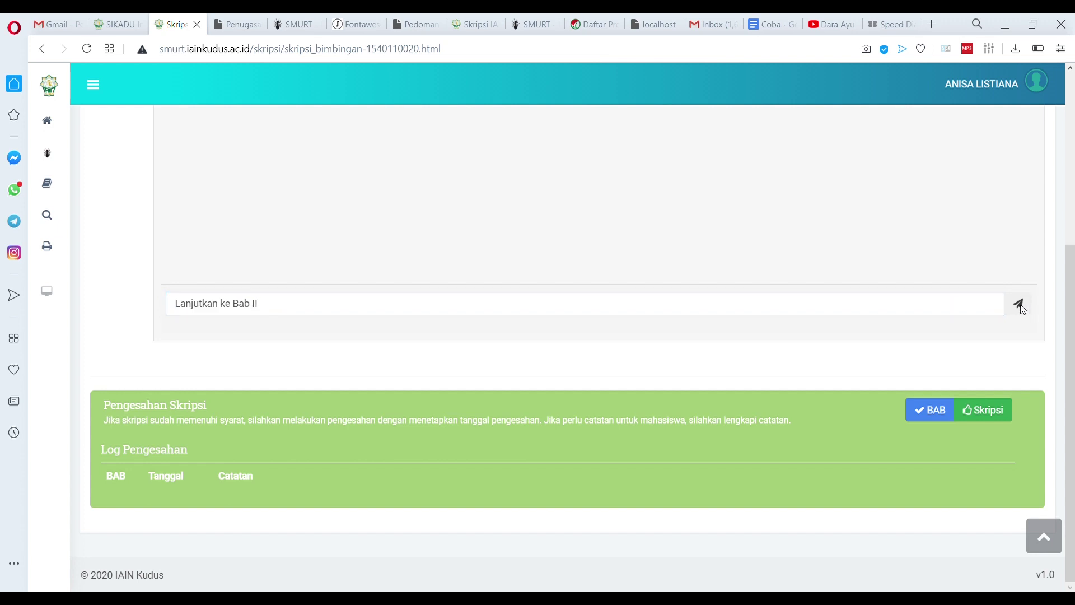
scroll(413, 331, up, 5)
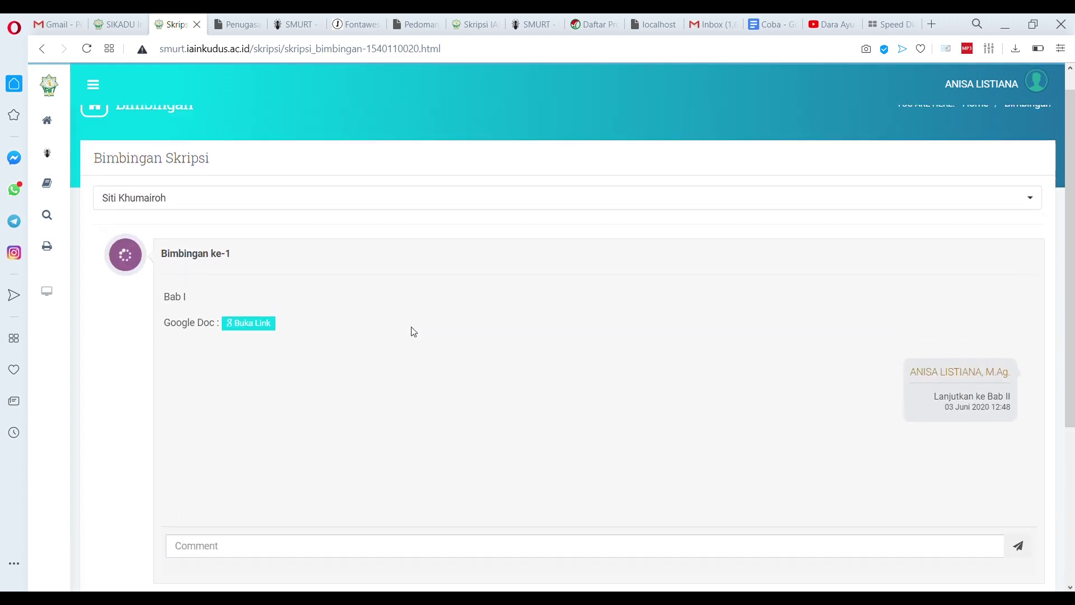
scroll(432, 353, down, 4)
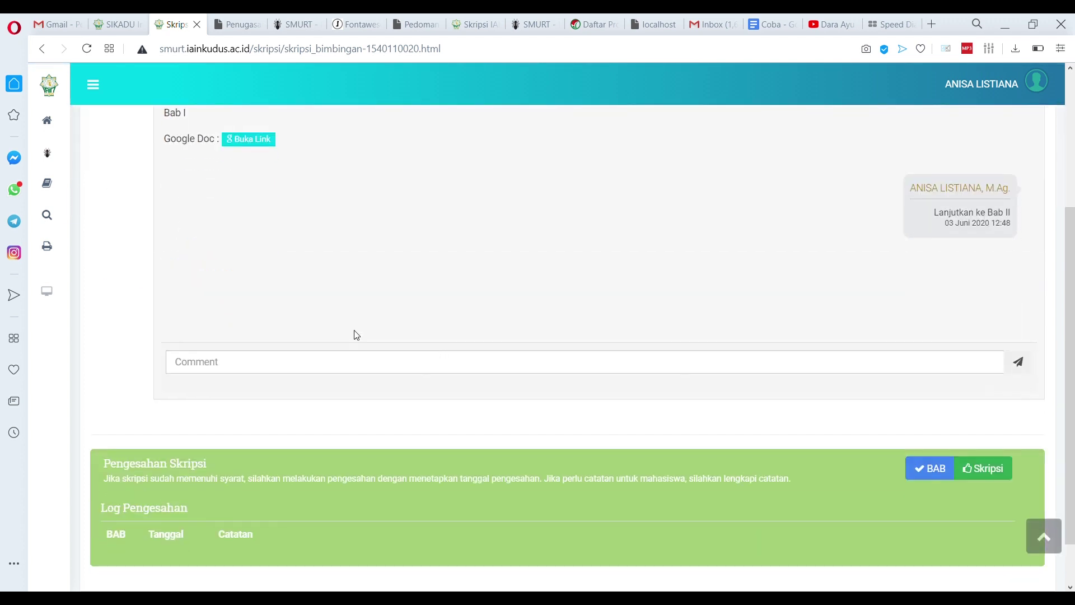
scroll(517, 487, down, 1)
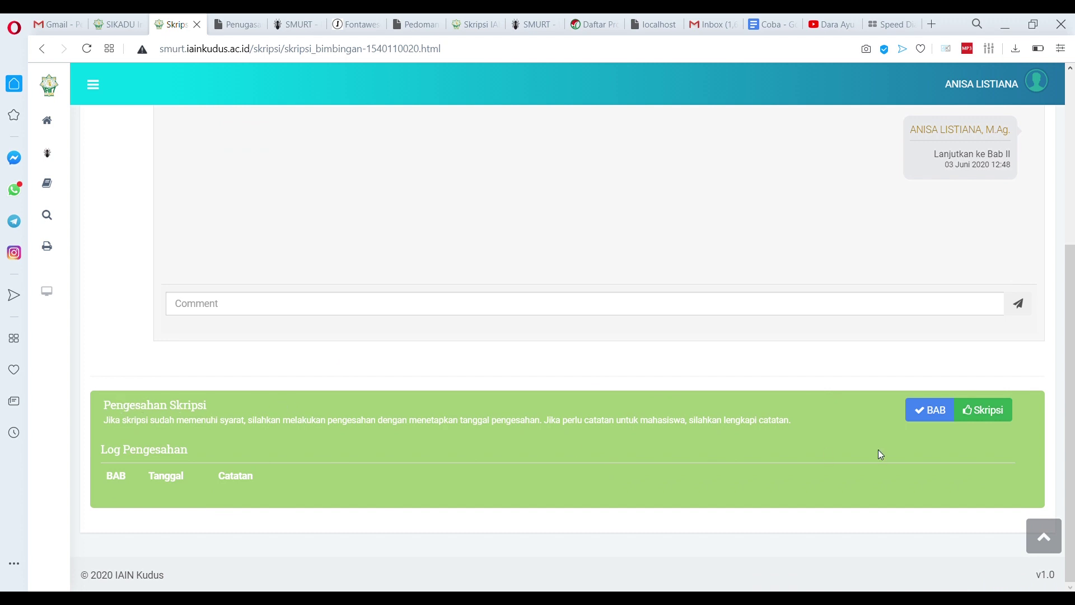
Approve BAB I PENDAHULUAN with note 'Sudah sesuai, lanjutkan ke BAB II' and check the log
click(933, 414)
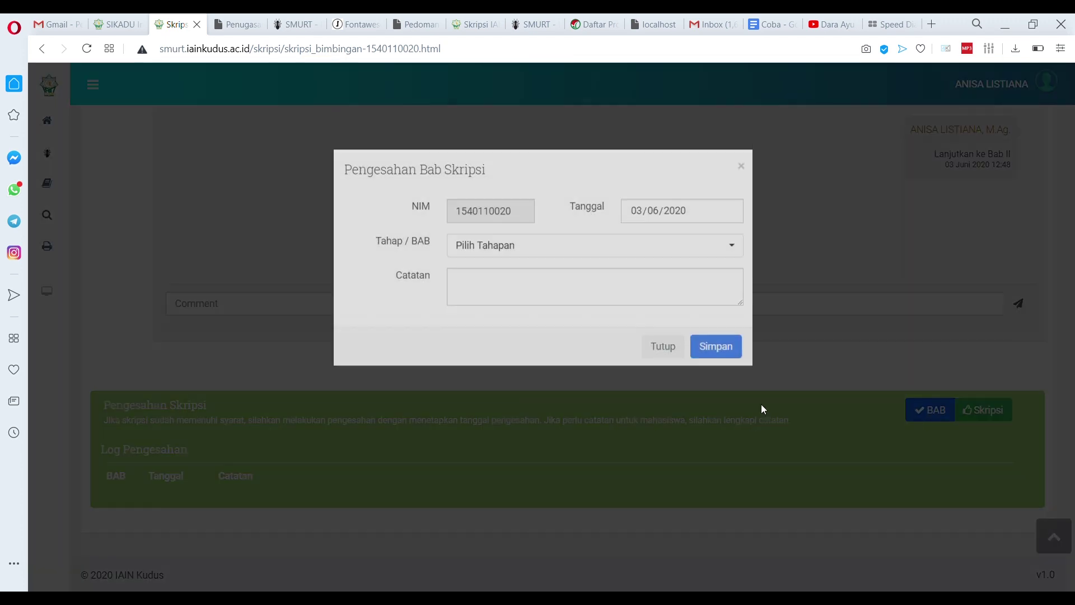
click(524, 306)
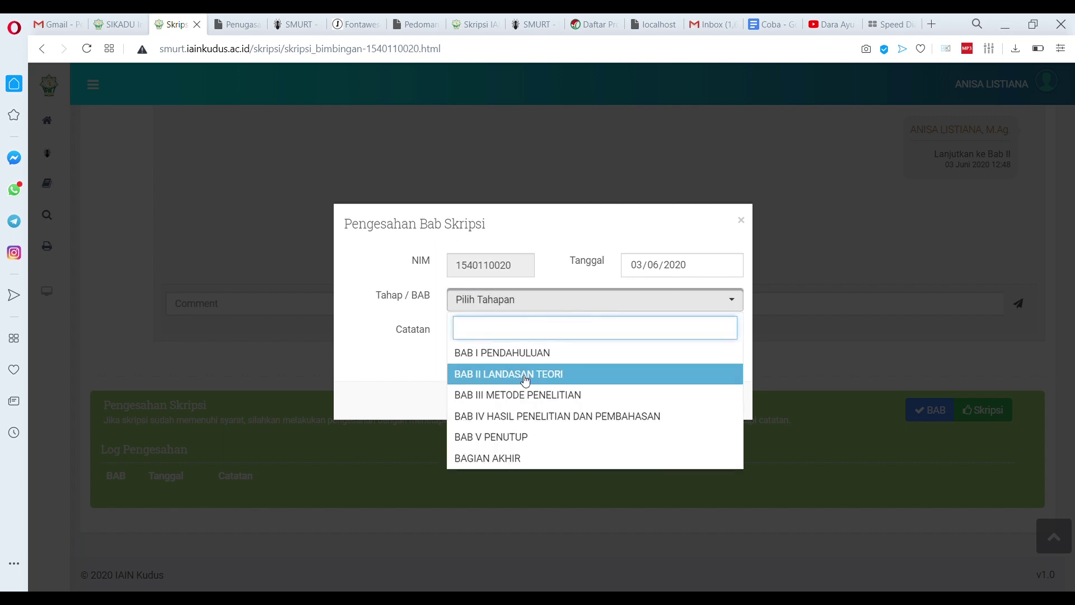
click(526, 352)
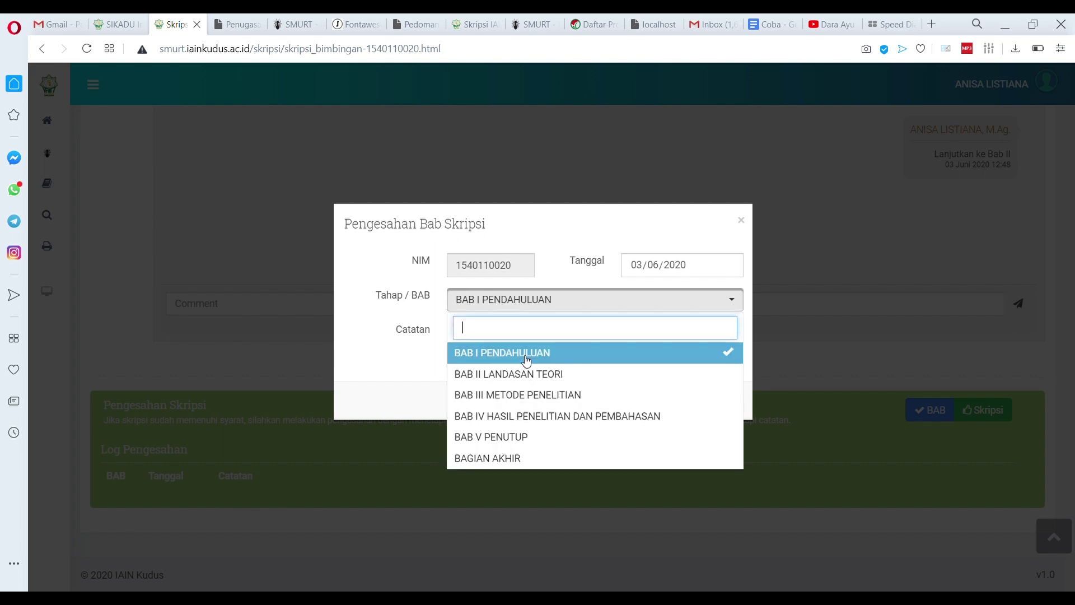
click(413, 354)
click(565, 357)
text(Sudah)
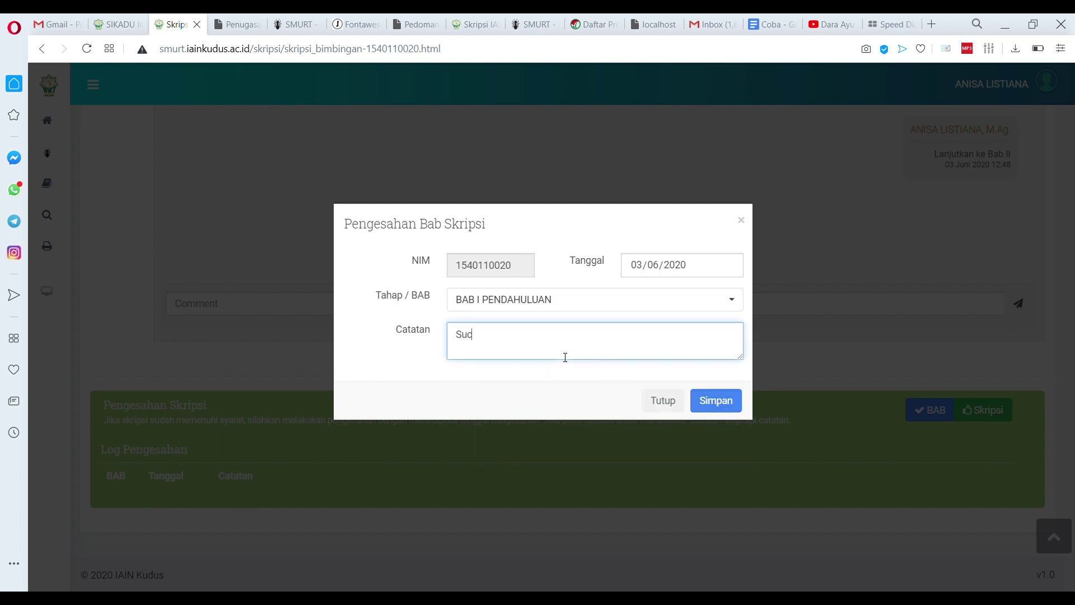
key(BackSpace)
key(BackSpace)
key(BackSpace)
text(dah sesuai, lanjutkan ke BAB II)
click(731, 402)
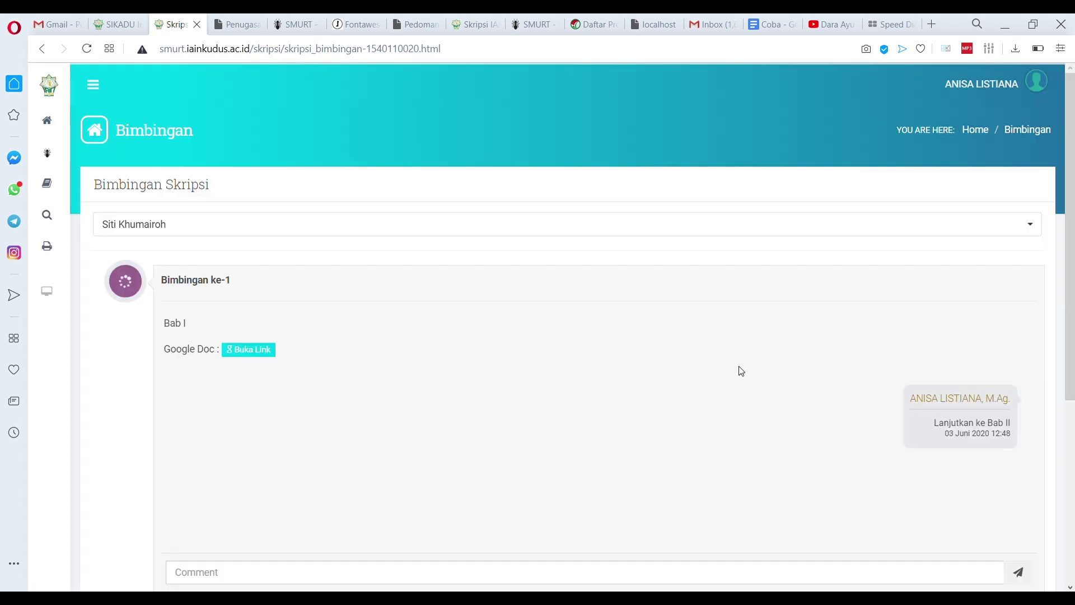
scroll(643, 405, down, 5)
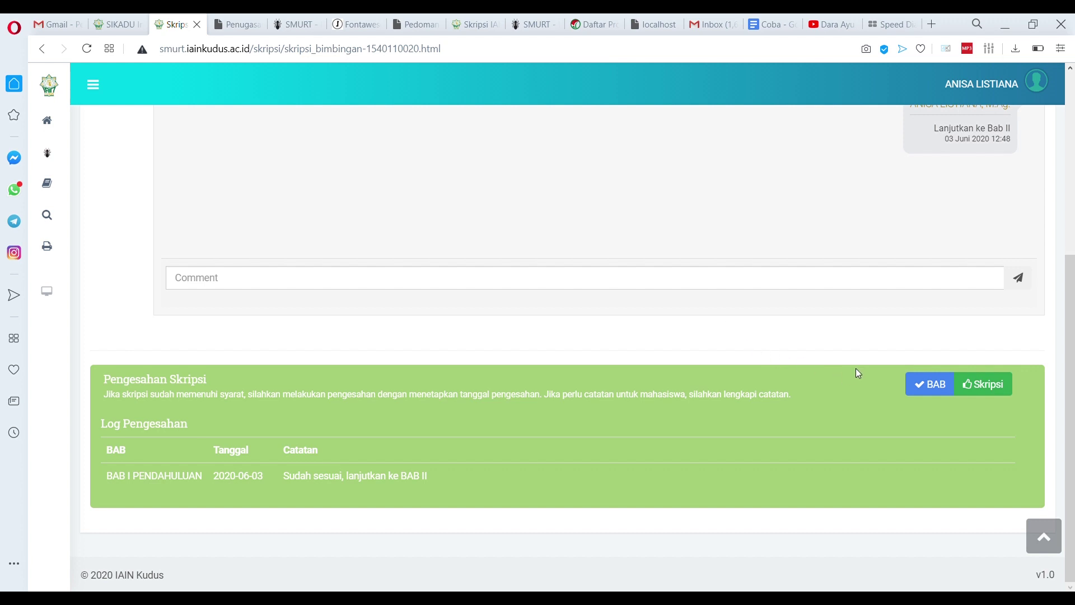
Approve BAB II, BAB III, BAB IV, BAB V and BAGIAN AKHIR in one chapter approval
click(931, 394)
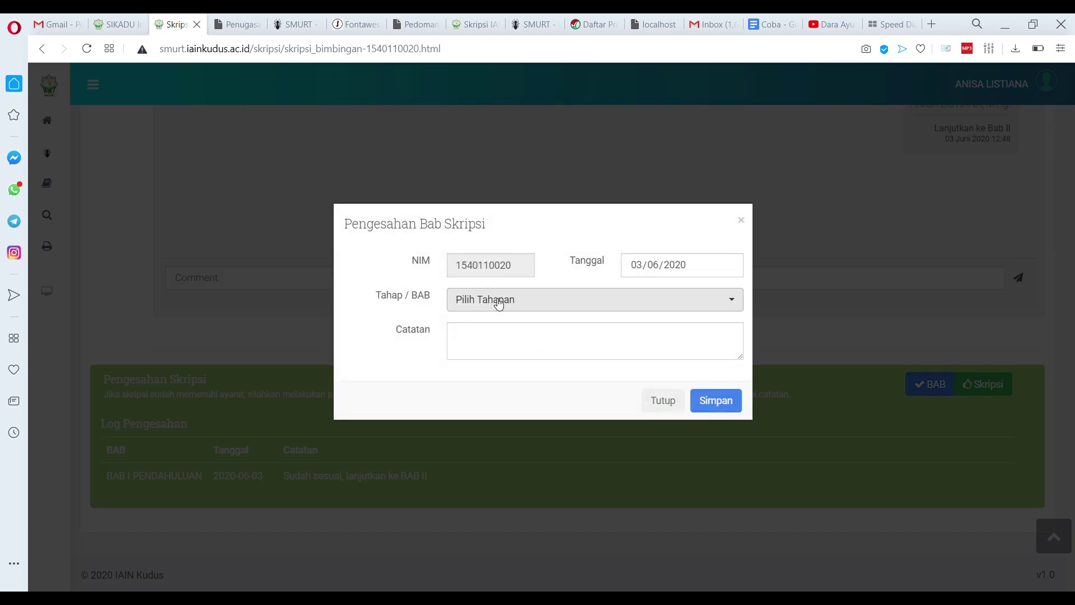
click(498, 302)
click(510, 374)
click(510, 395)
click(512, 421)
click(511, 438)
click(520, 458)
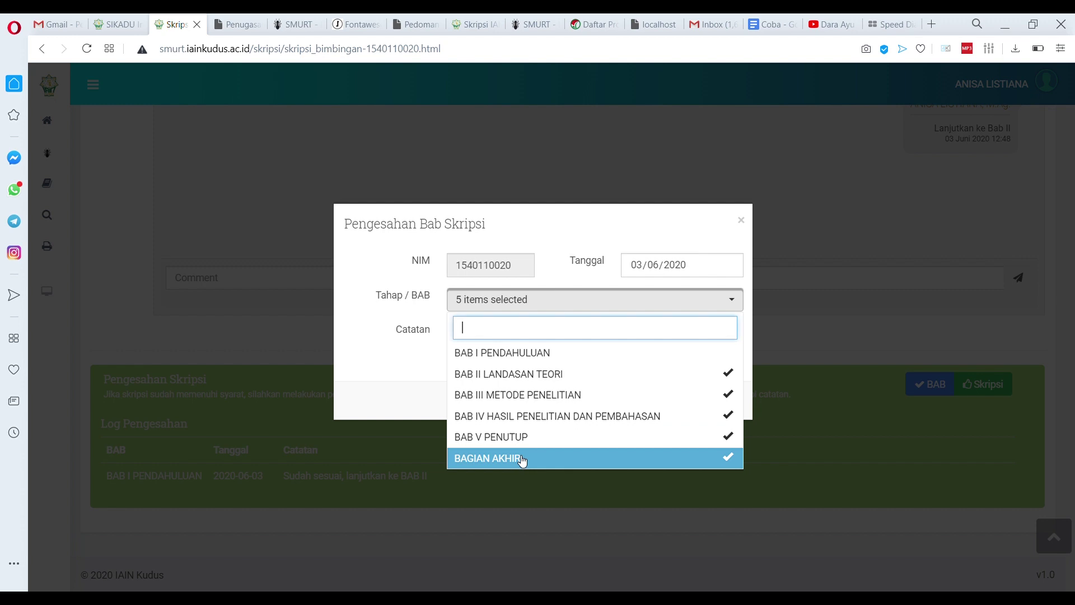
click(389, 370)
click(604, 354)
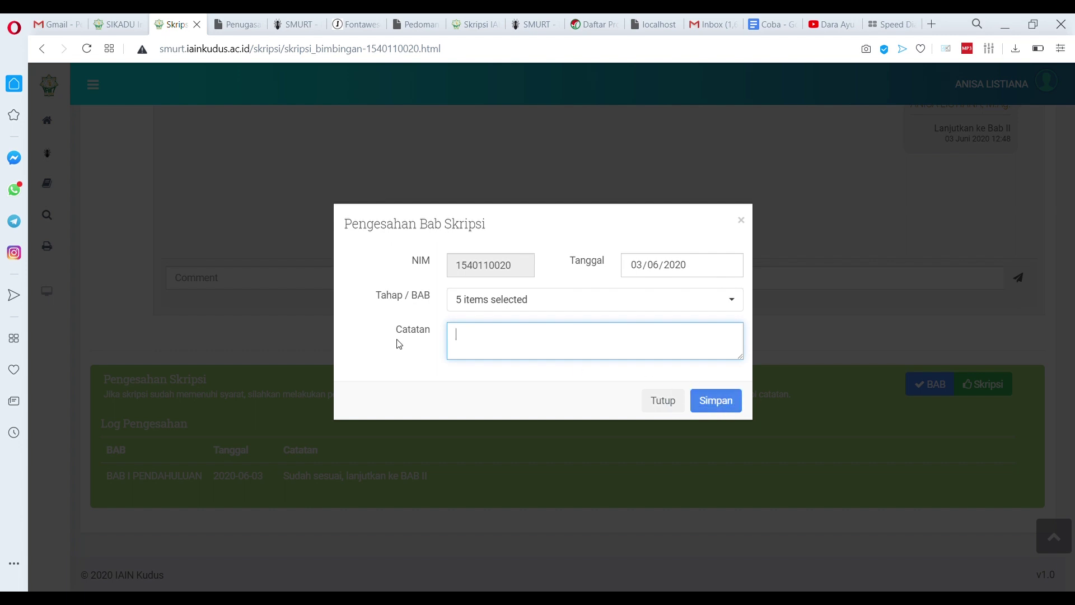
click(738, 415)
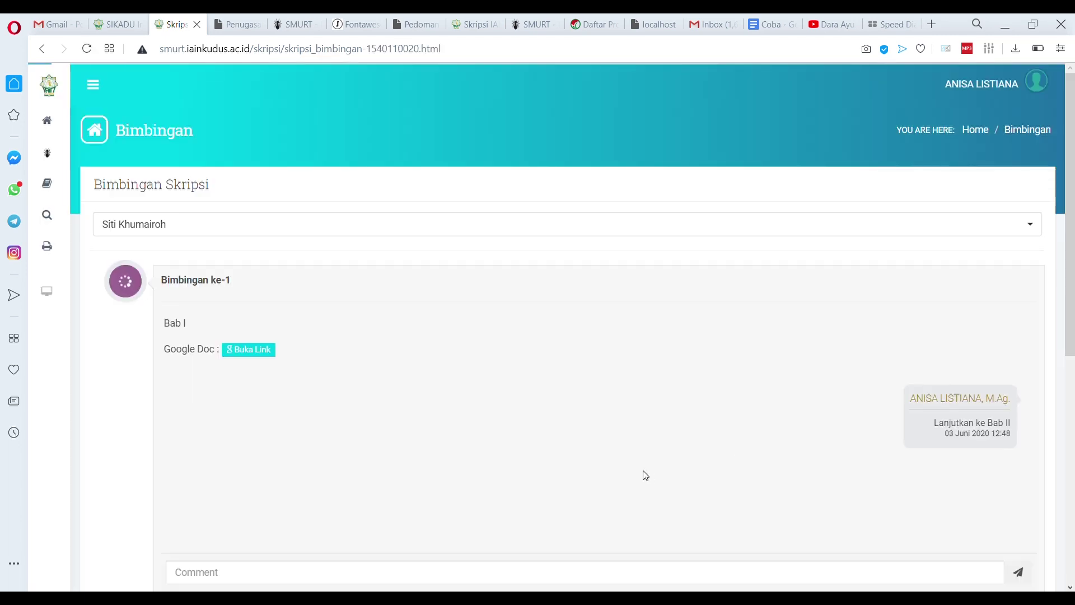
scroll(642, 472, down, 10)
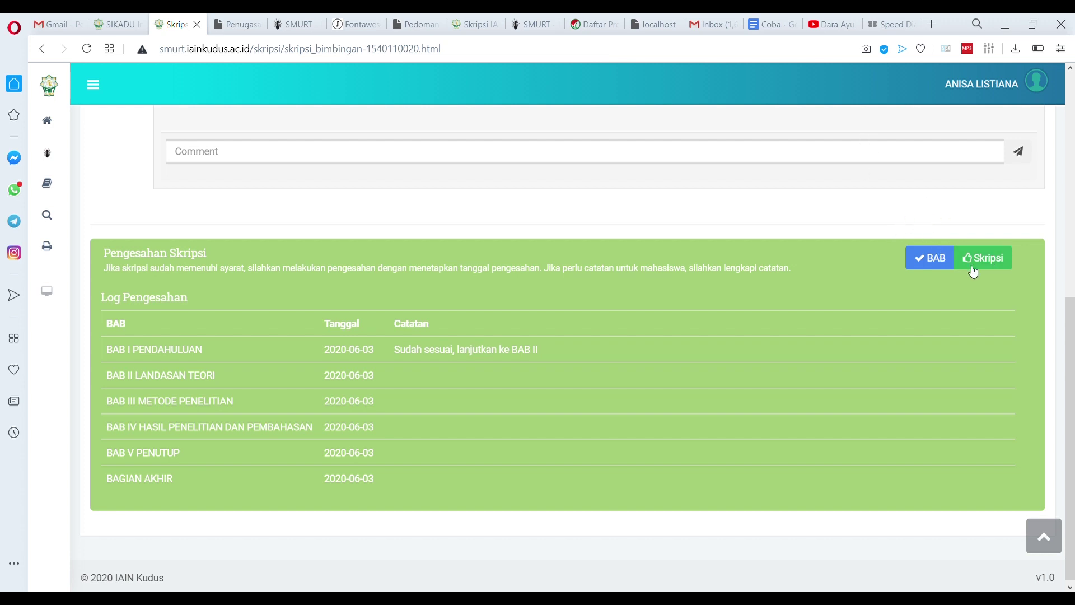
Save the Pengesahan Akhir Skripsi with the note 'Siap mengikuti munaqosyah'
click(993, 263)
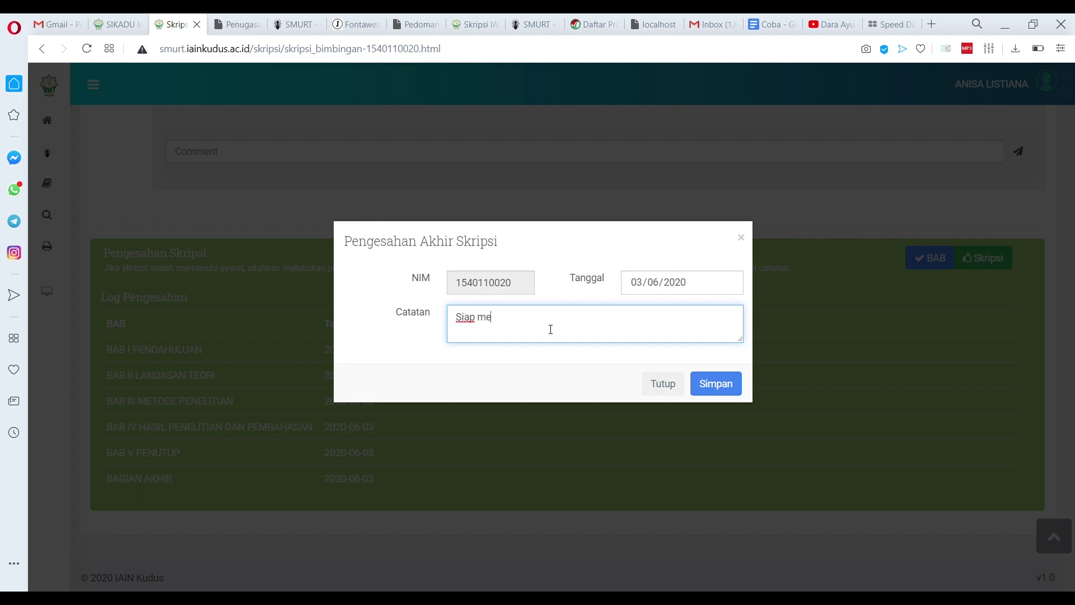
text(Siap mendaftar)
key(ctrl+shift+Left)
text(mengikuti munaqosyah)
click(715, 390)
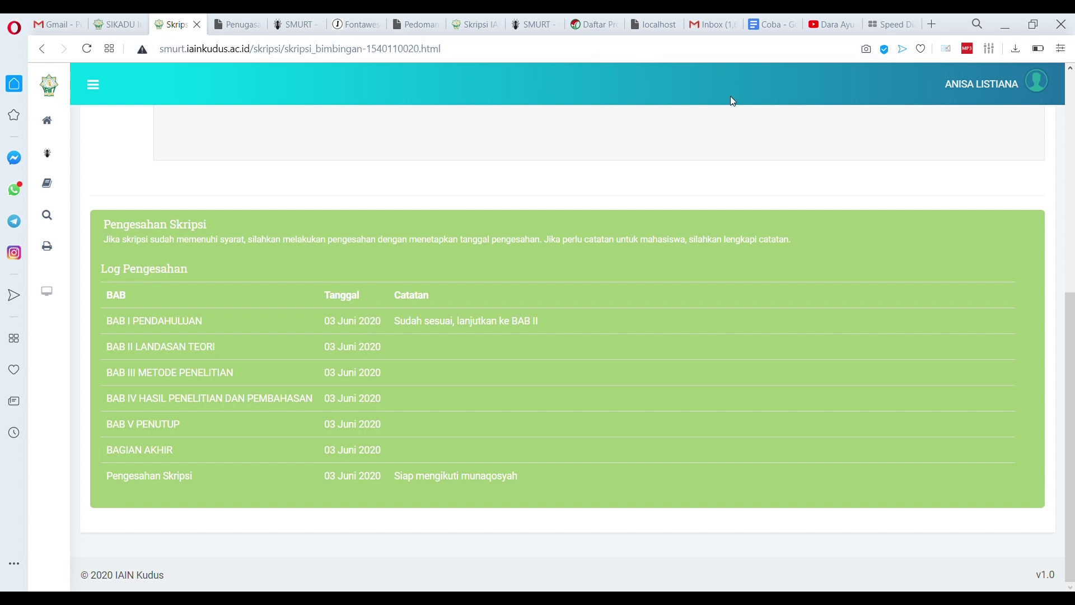
scroll(408, 188, up, 5)
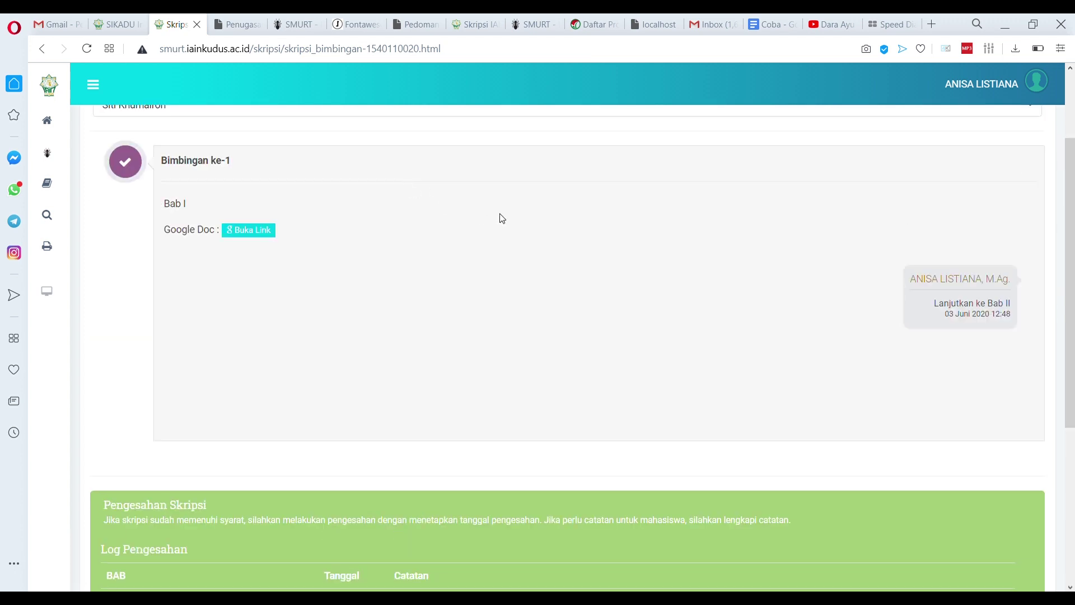
scroll(605, 210, down, 5)
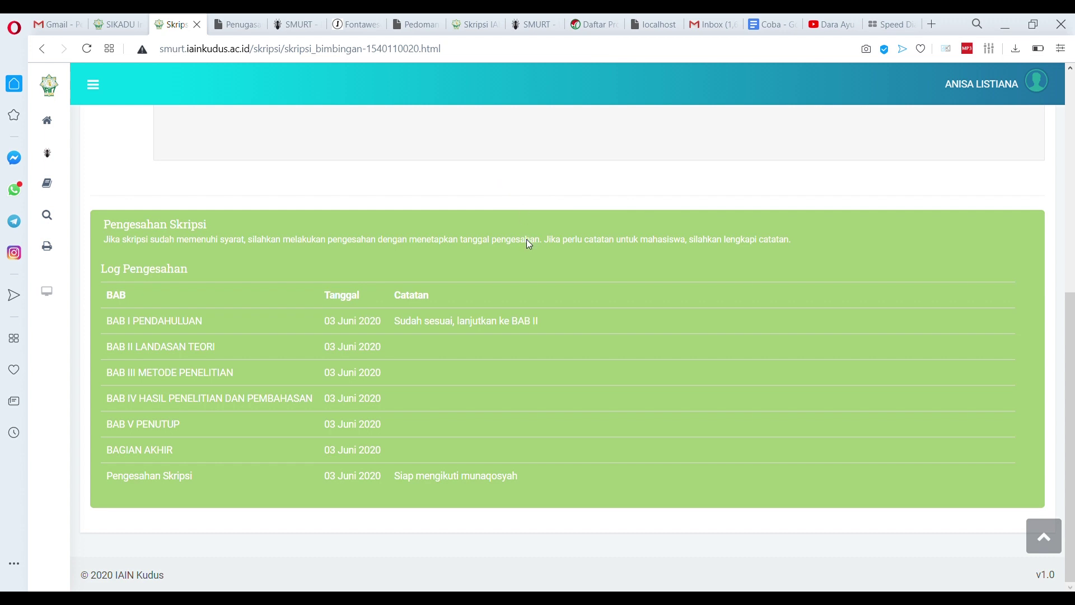
click(1010, 91)
Log in as the student's account using the corrected student NIM
click(1009, 139)
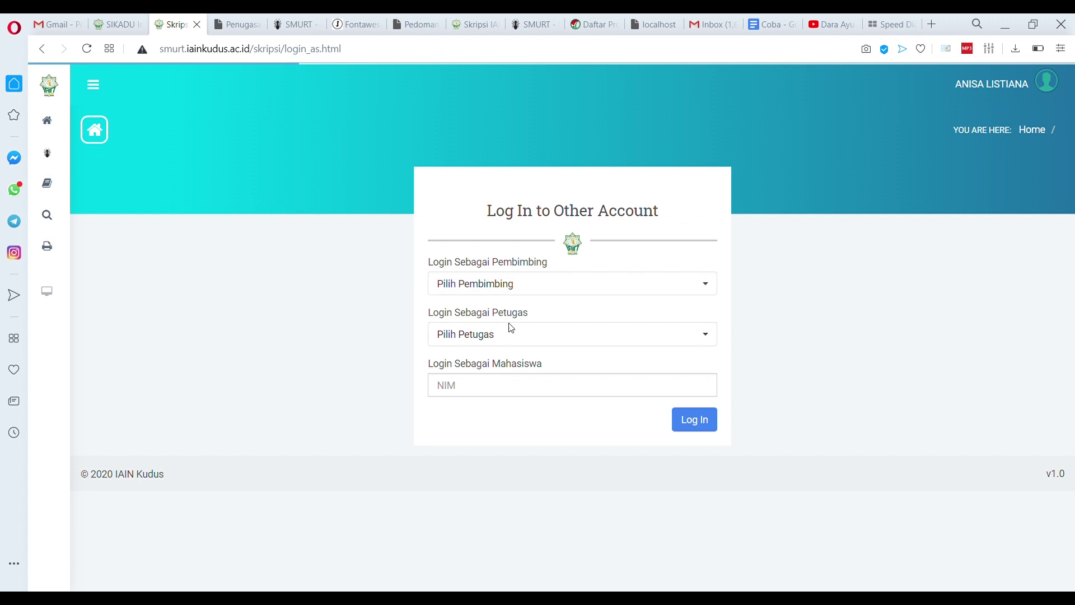
click(495, 389)
key(End)
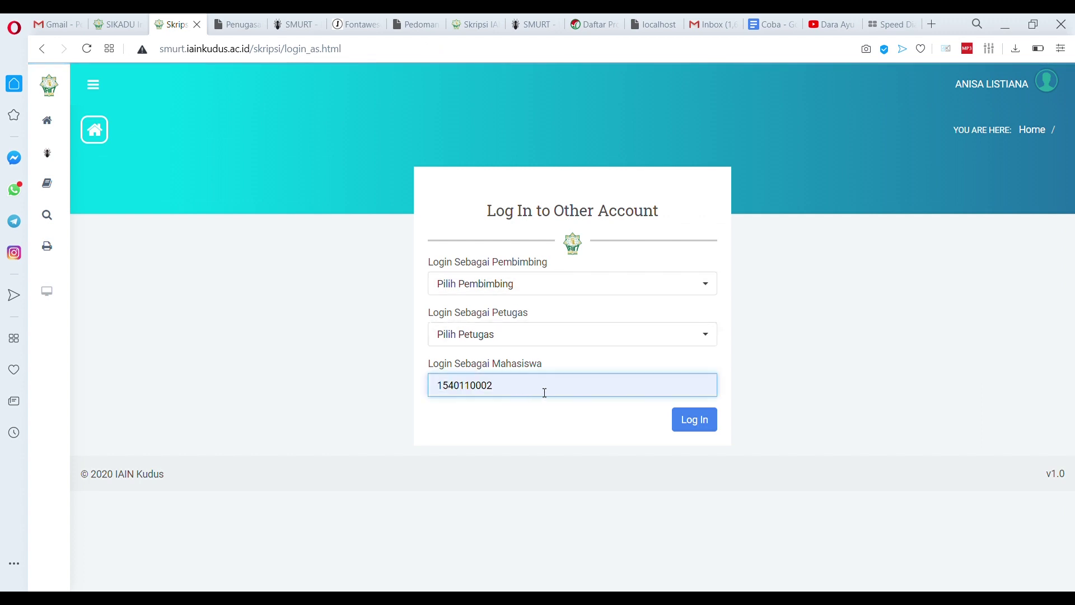
key(BackSpace)
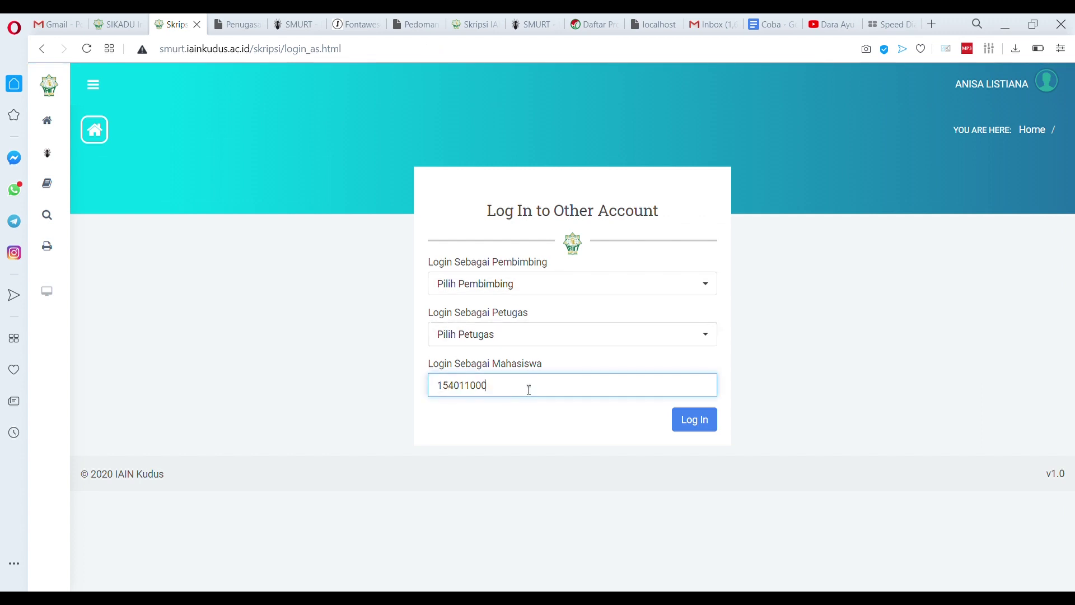
text(20)
click(694, 419)
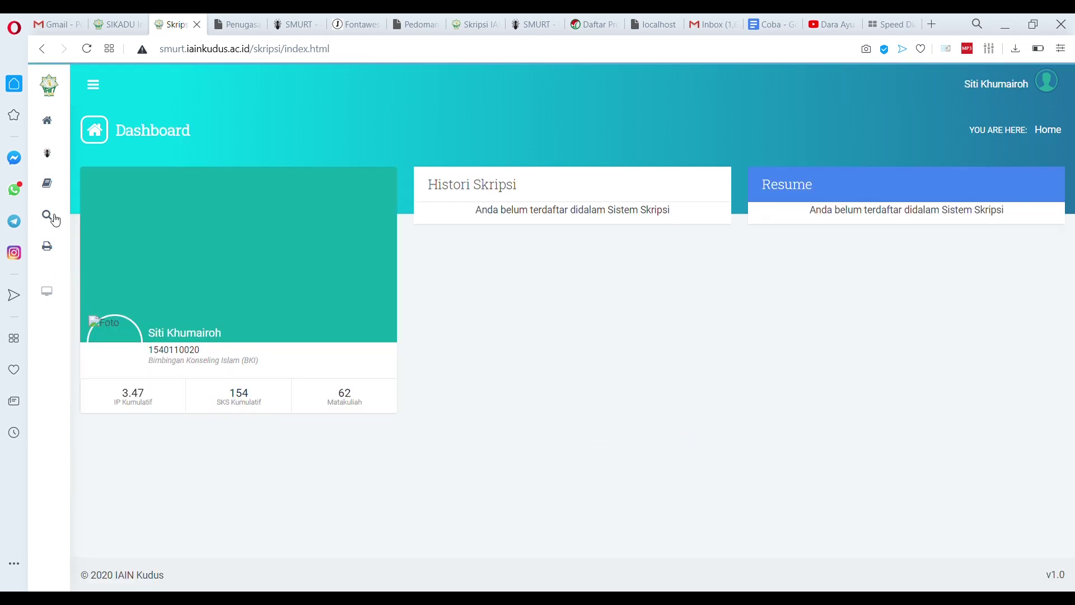
Open Progres Skripsi at the Munaqosyah stage and view the File Pengesahan PDF
mouse_move(55, 217)
click(109, 252)
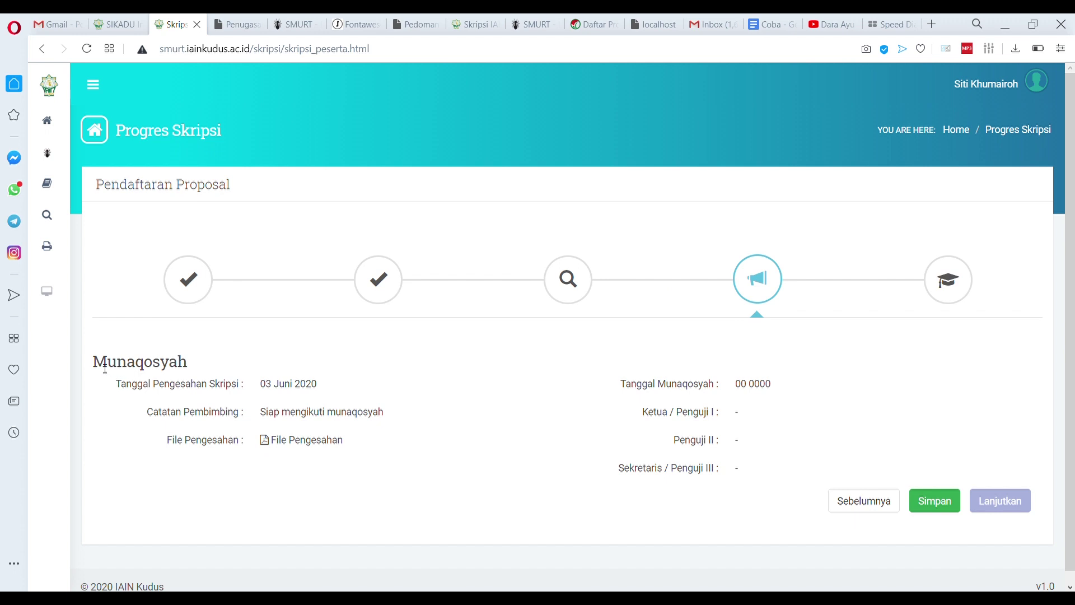
drag(101, 367, 234, 378)
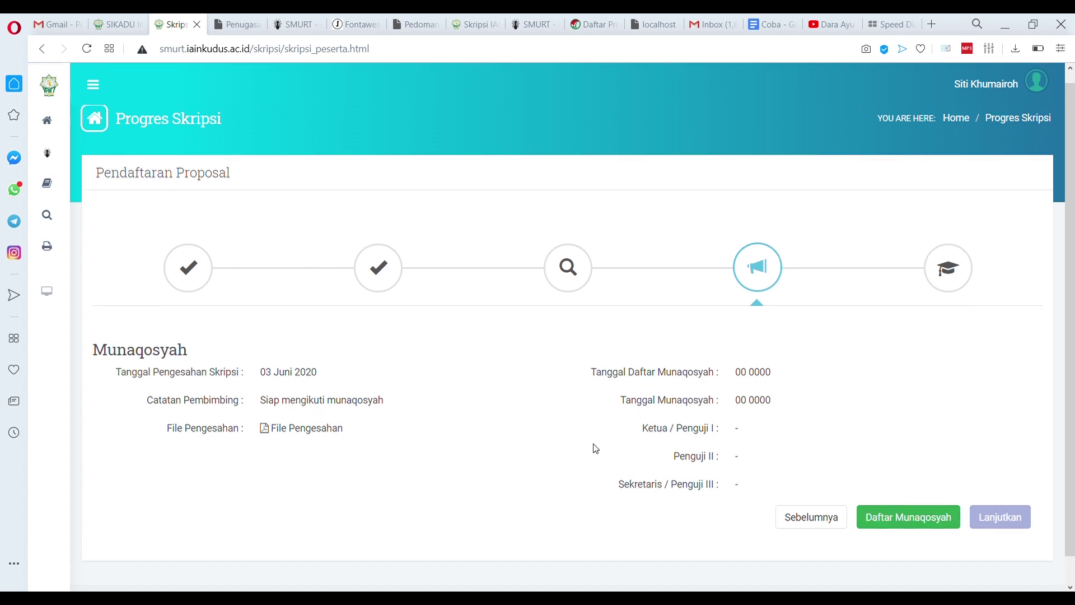
click(304, 439)
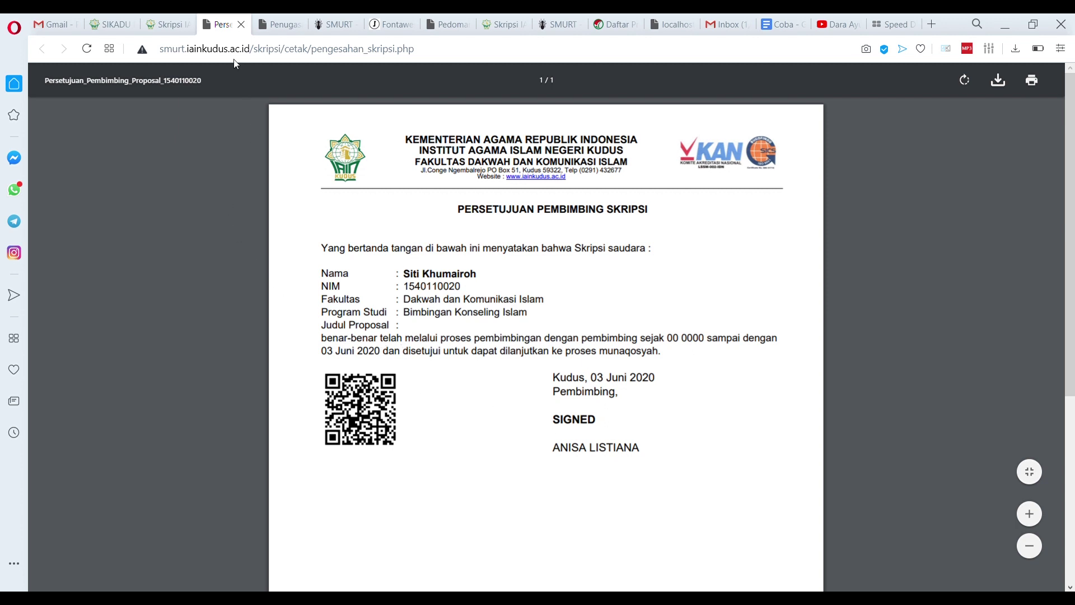
click(241, 24)
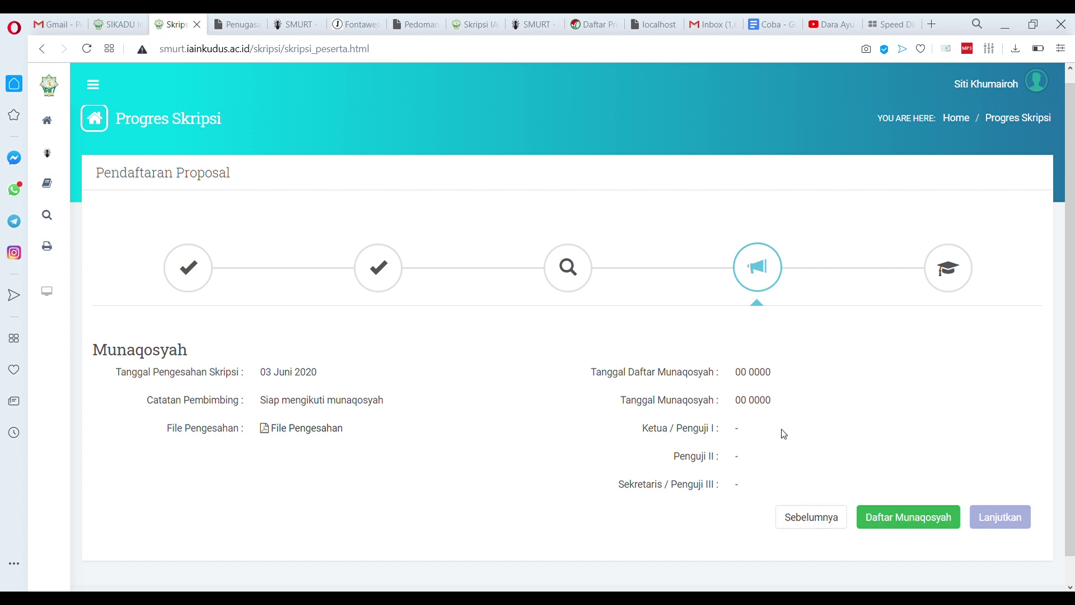
Register the student for munaqosyah, confirming with 'Ya, daftar !'
click(887, 519)
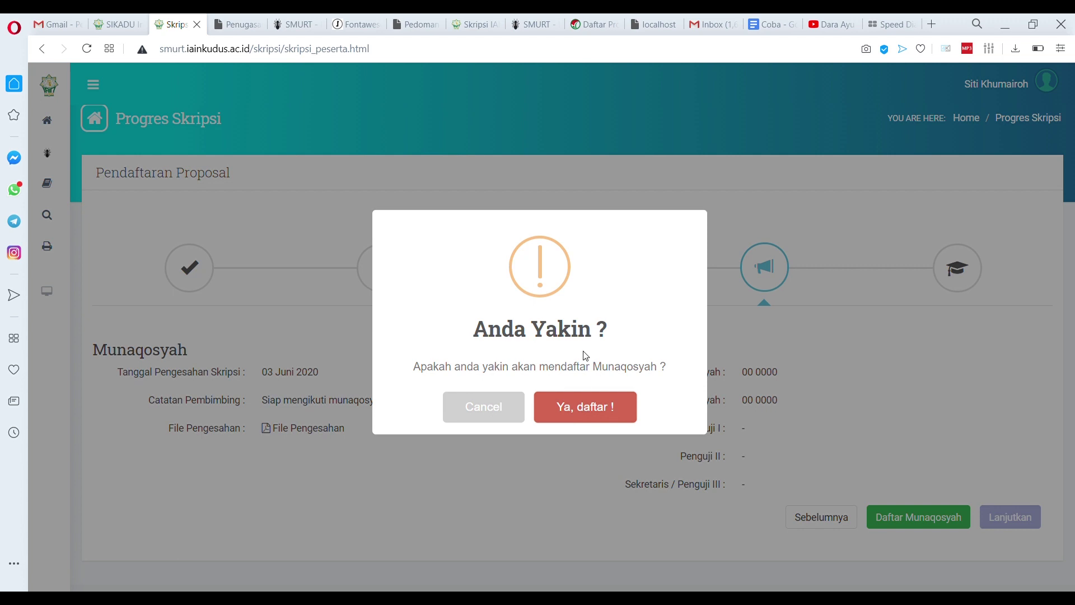
click(589, 412)
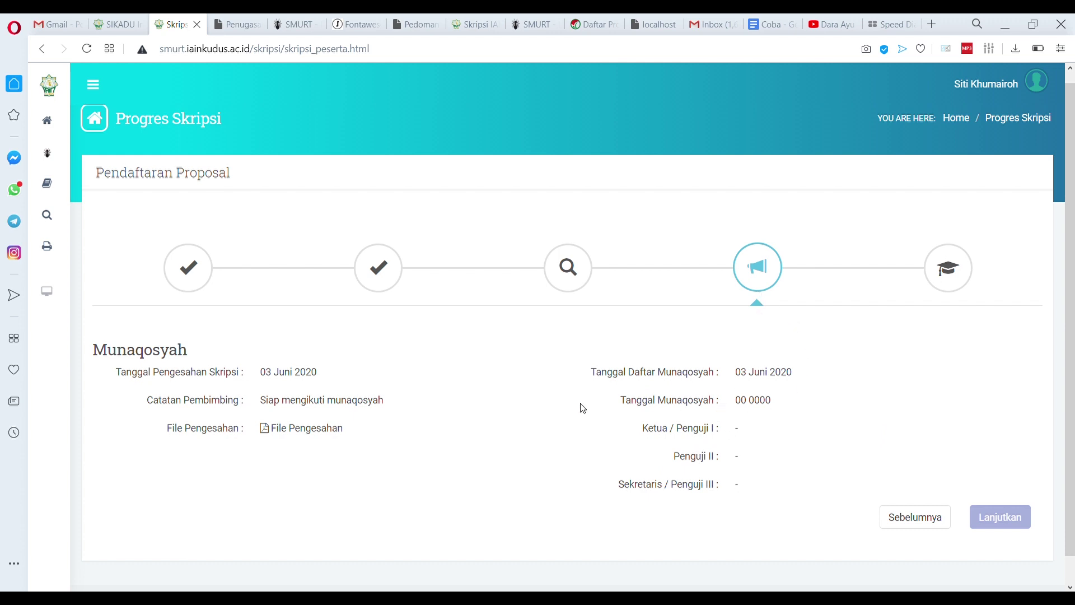
click(1011, 87)
Log in as another supervisor chosen from the filtered Pilih Pembimbing list
click(990, 129)
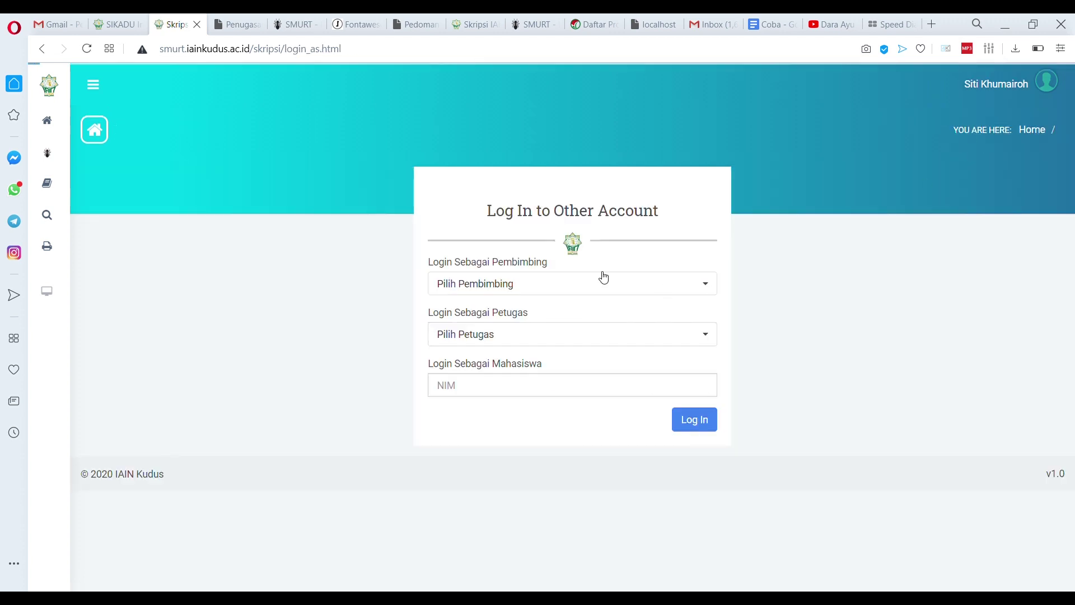
click(529, 290)
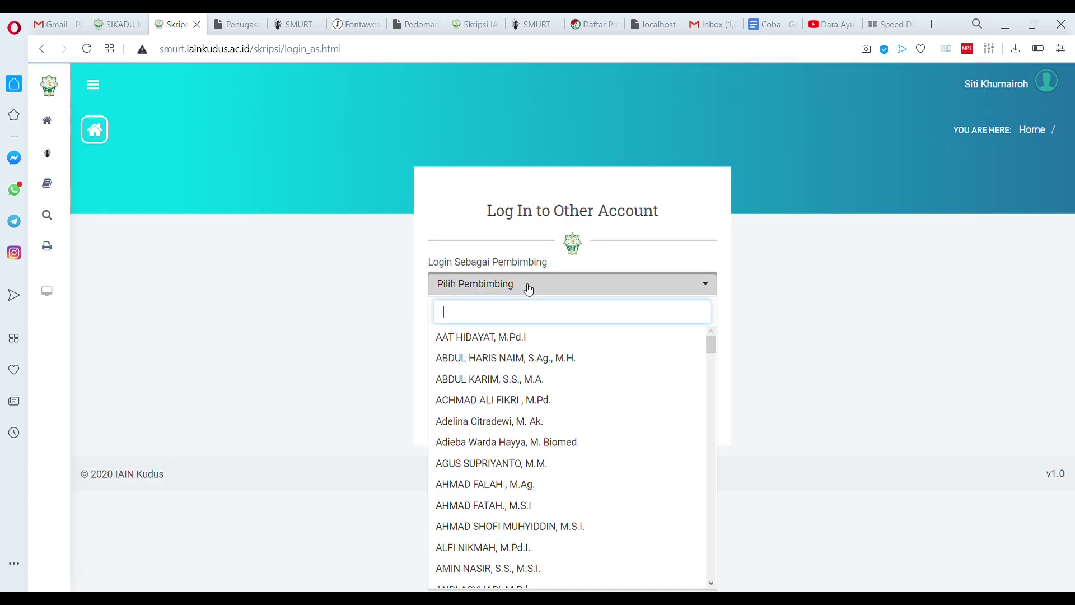
text(za)
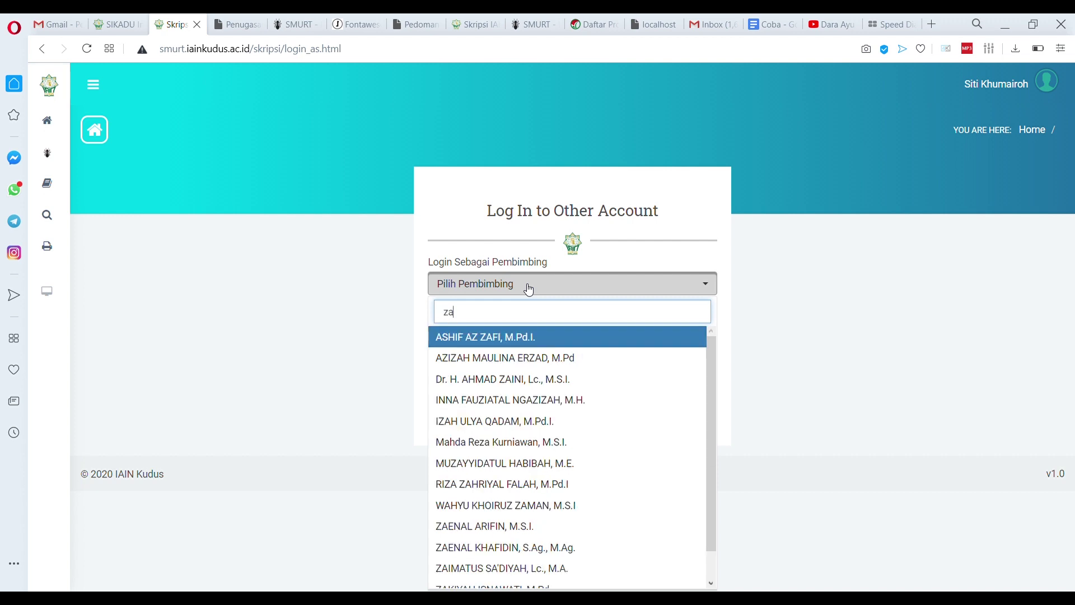
text(ini)
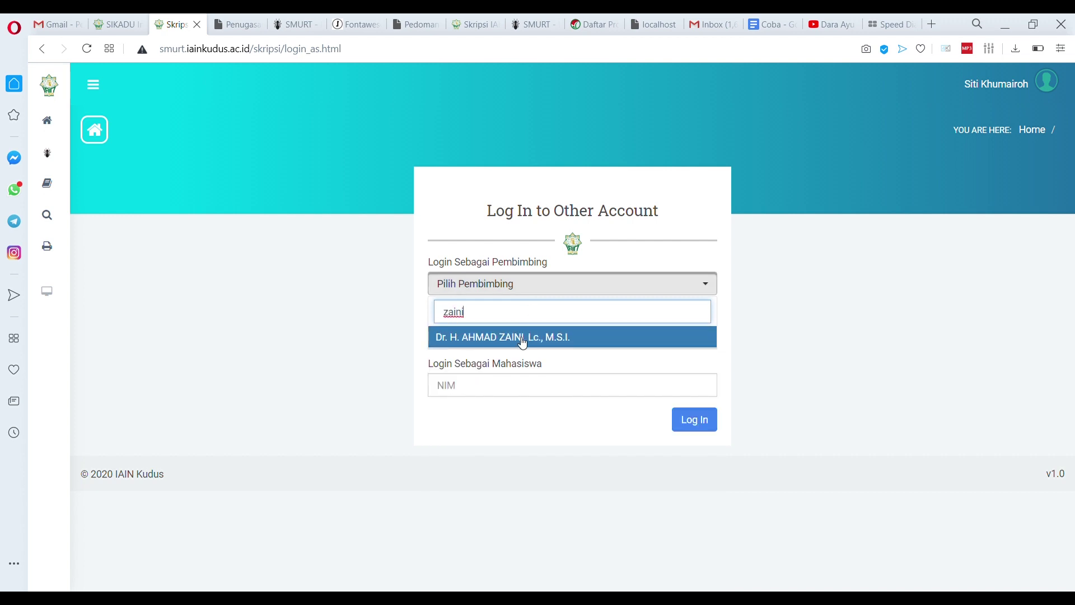
click(522, 339)
click(697, 427)
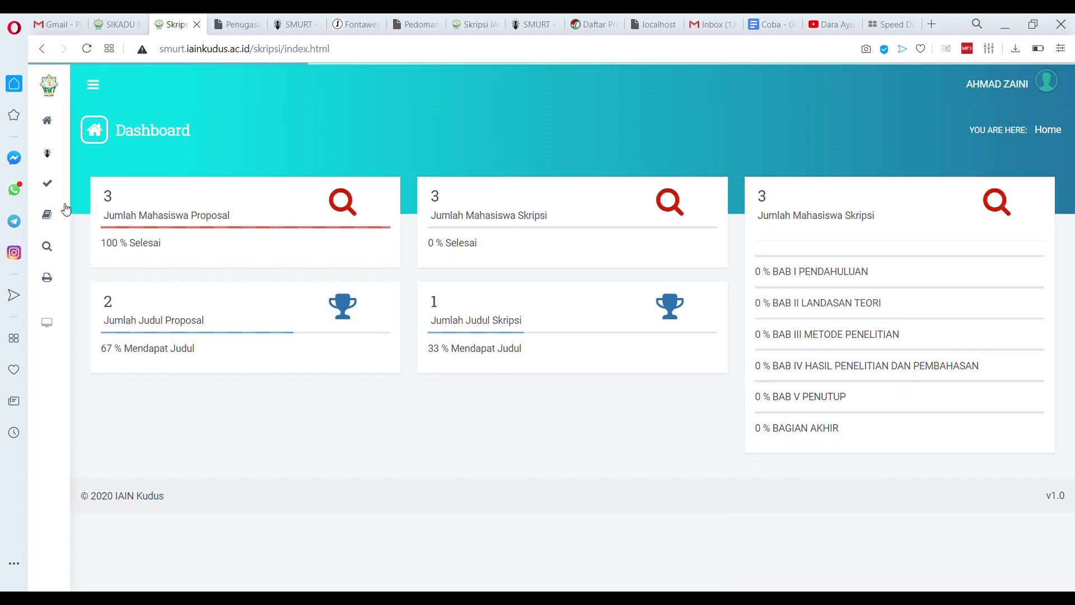
Open the Laporan > REKAP PROPOSAL report and scroll through it
mouse_move(58, 187)
mouse_move(58, 221)
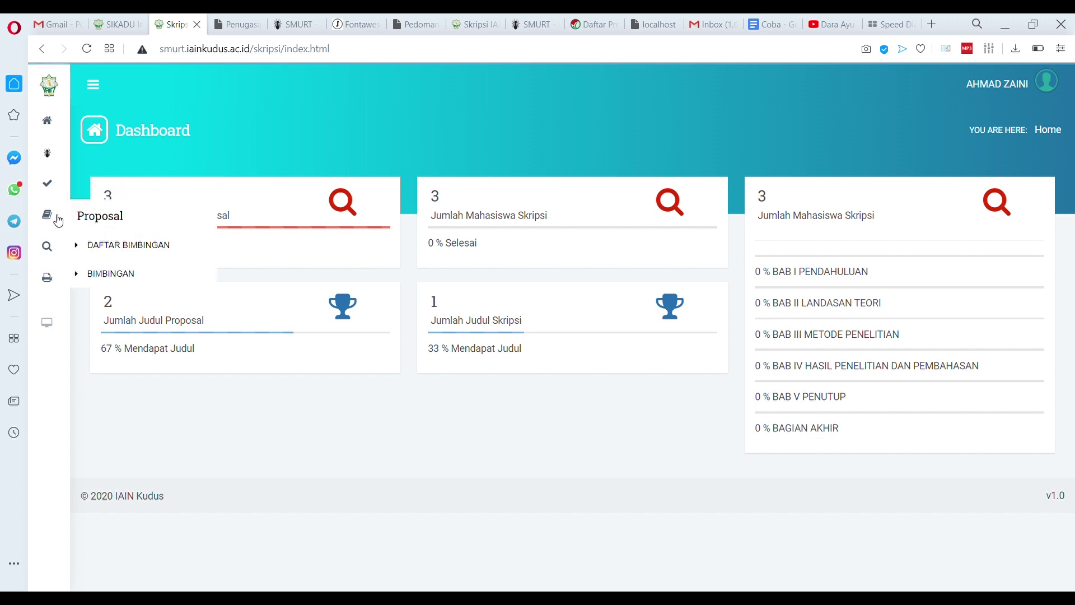
mouse_move(56, 285)
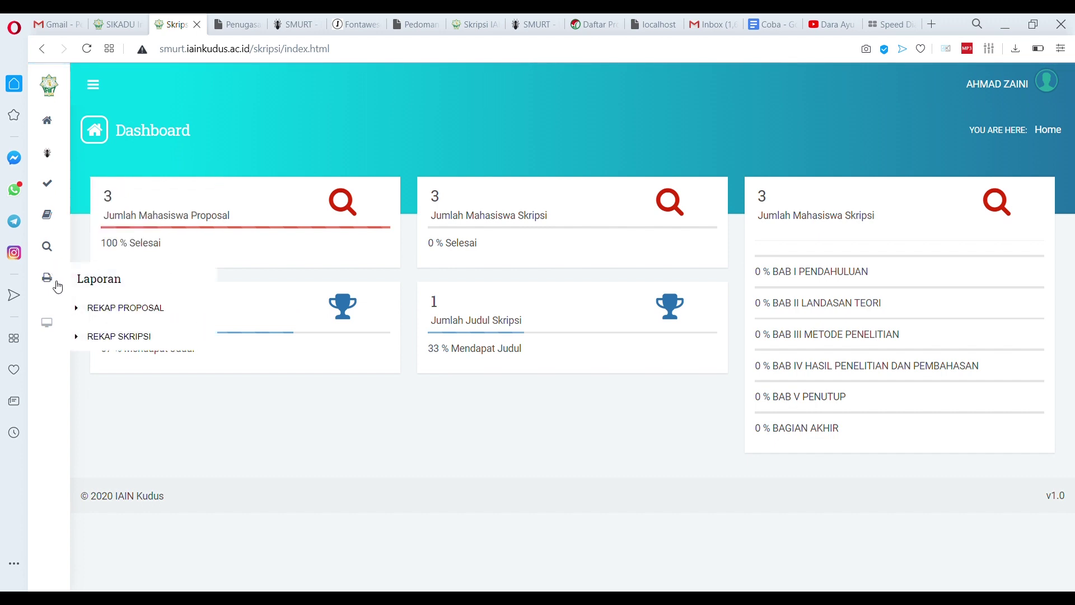
click(119, 308)
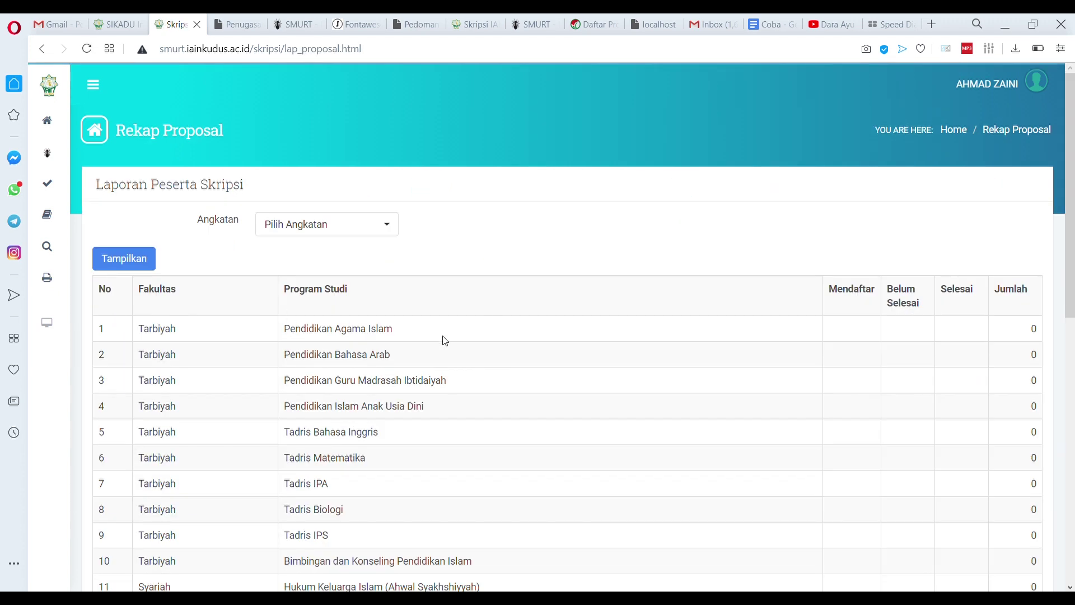
scroll(442, 341, down, 8)
scroll(344, 241, down, 3)
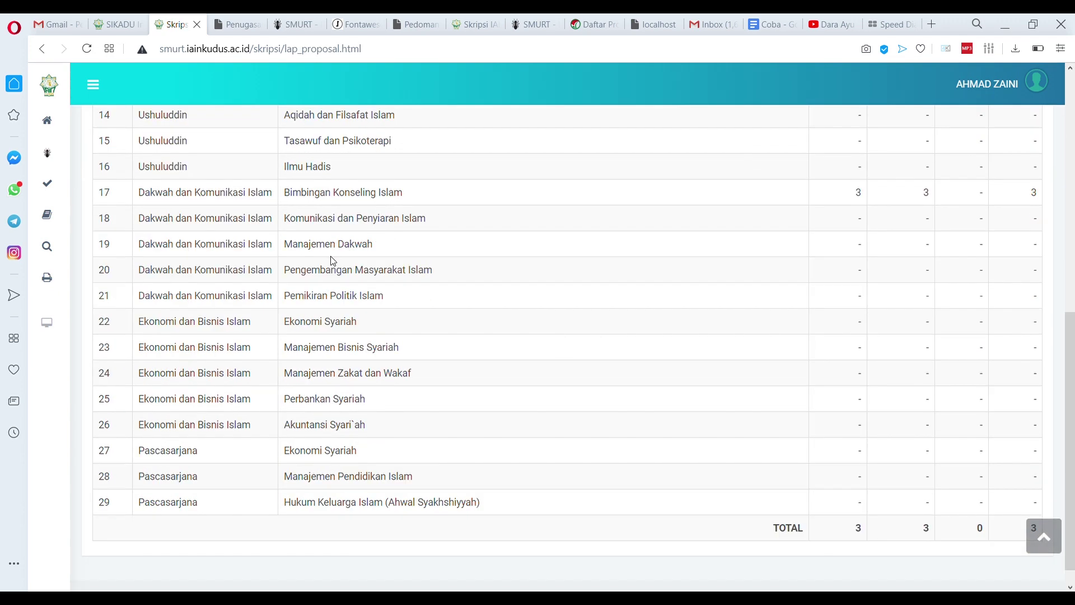
scroll(334, 262, up, 5)
scroll(333, 262, up, 4)
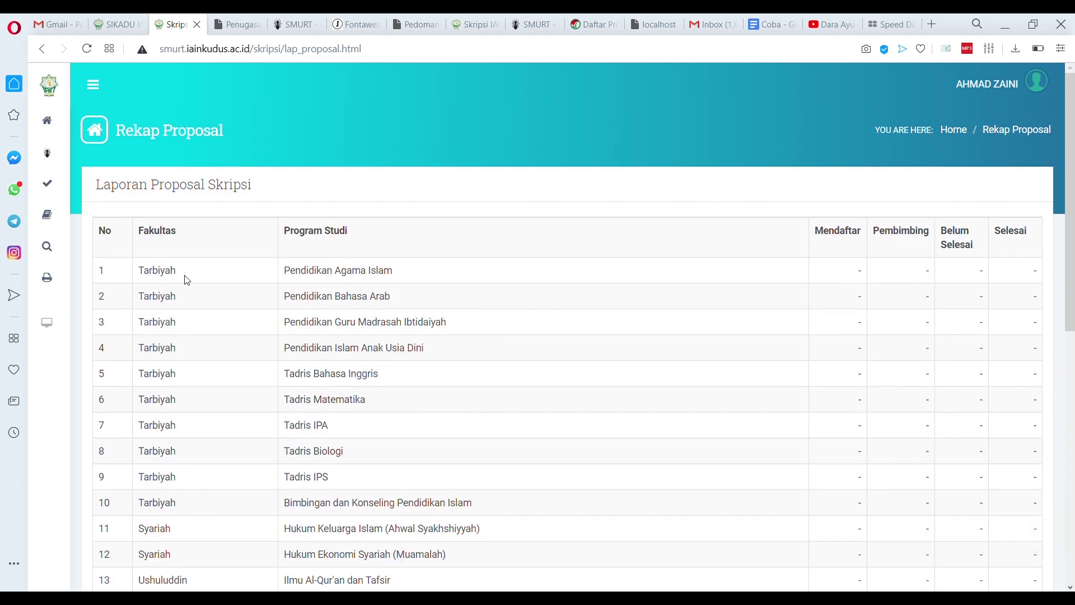
Reload the recap and highlight Bimbingan Konseling Islam's 3 registered and 3 completed proposals
mouse_move(58, 285)
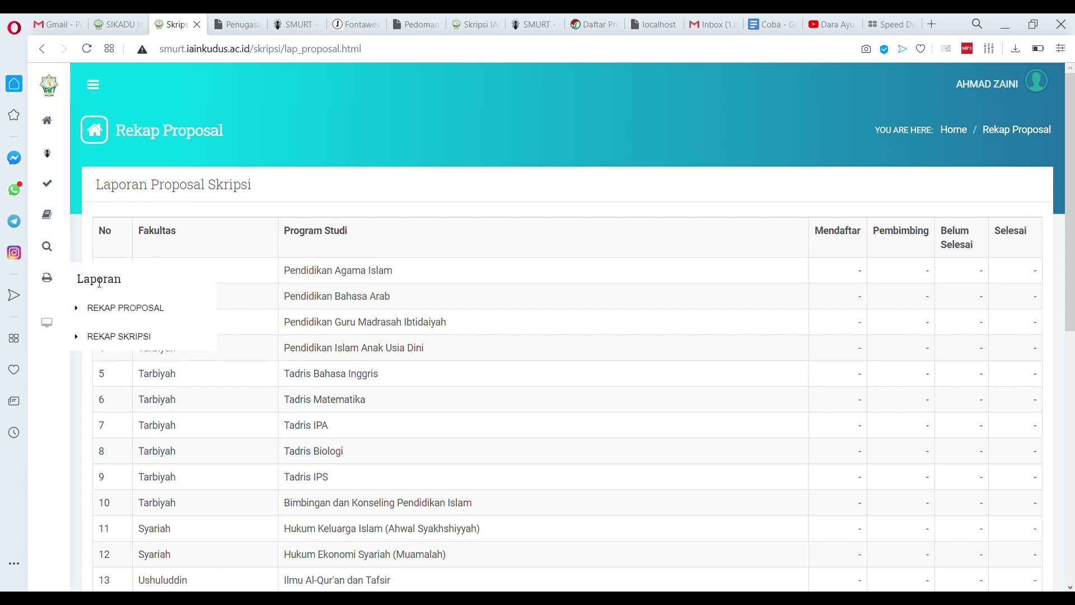
click(138, 308)
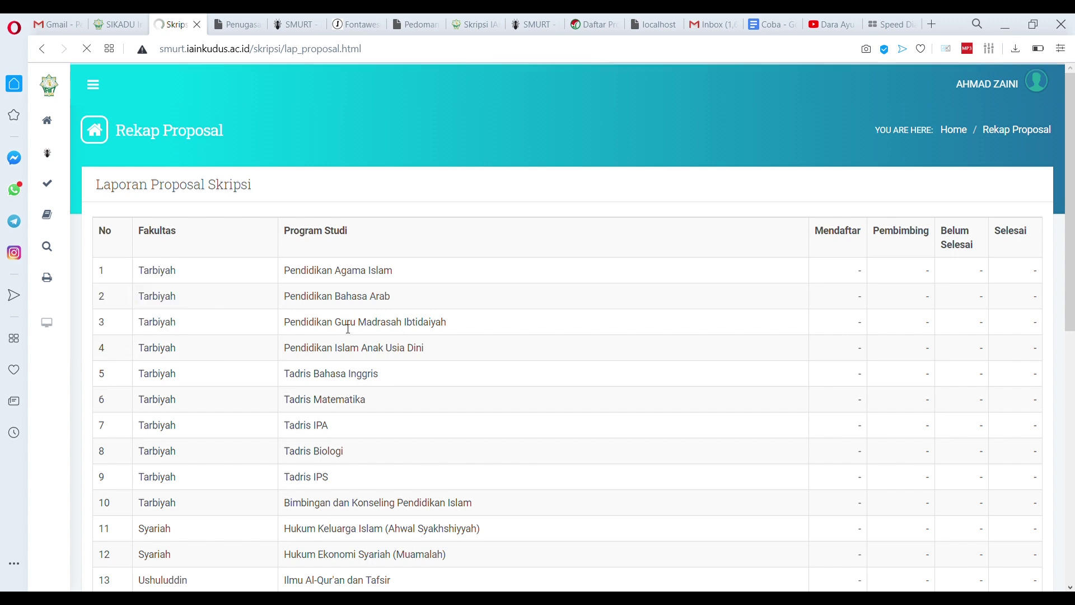
scroll(845, 355, down, 7)
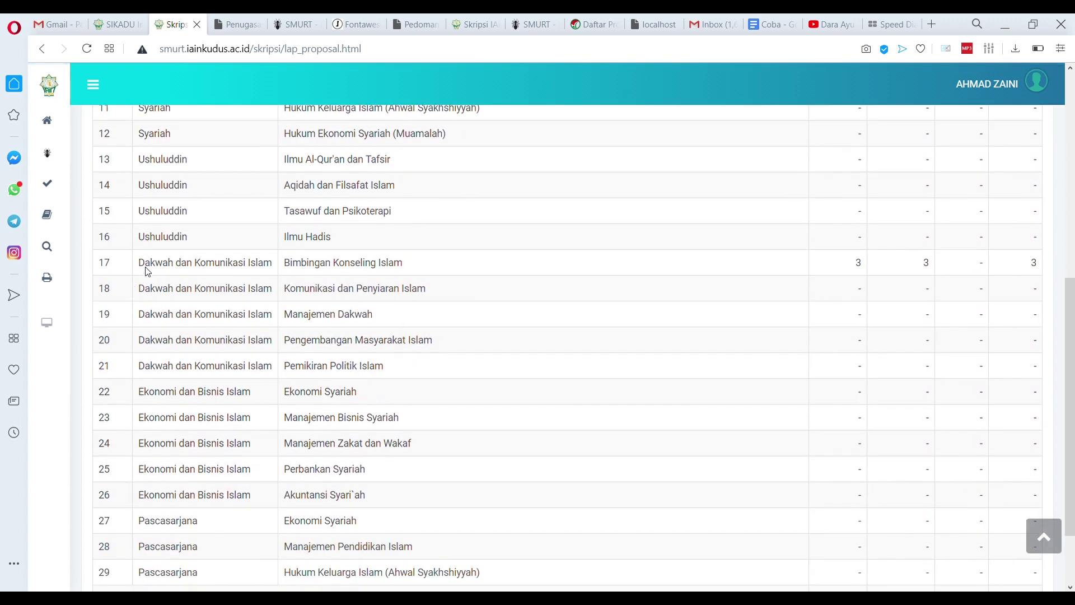
drag(172, 271, 533, 265)
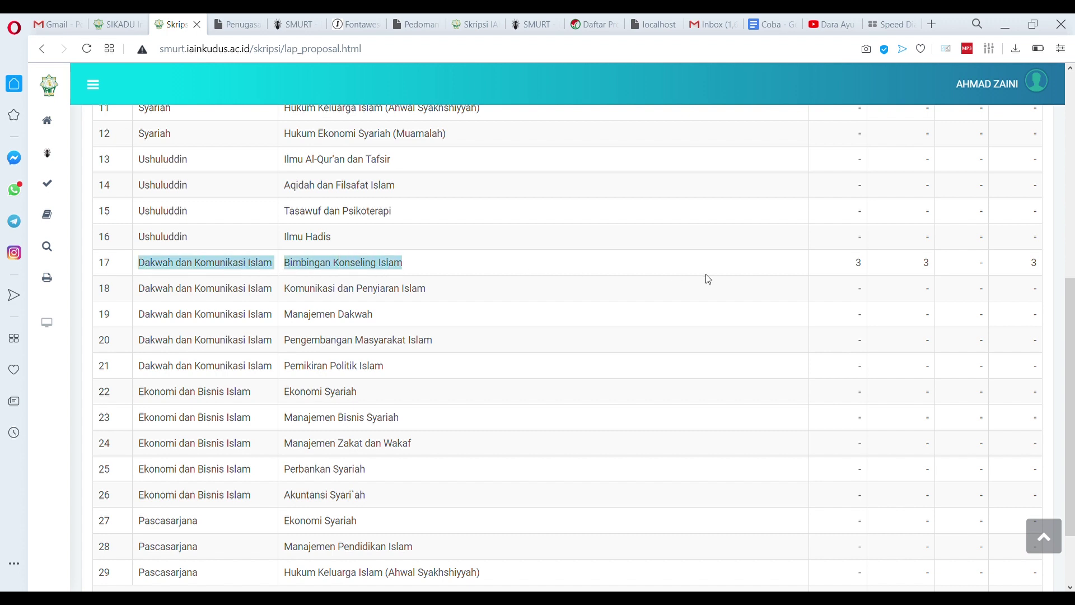
scroll(709, 279, up, 8)
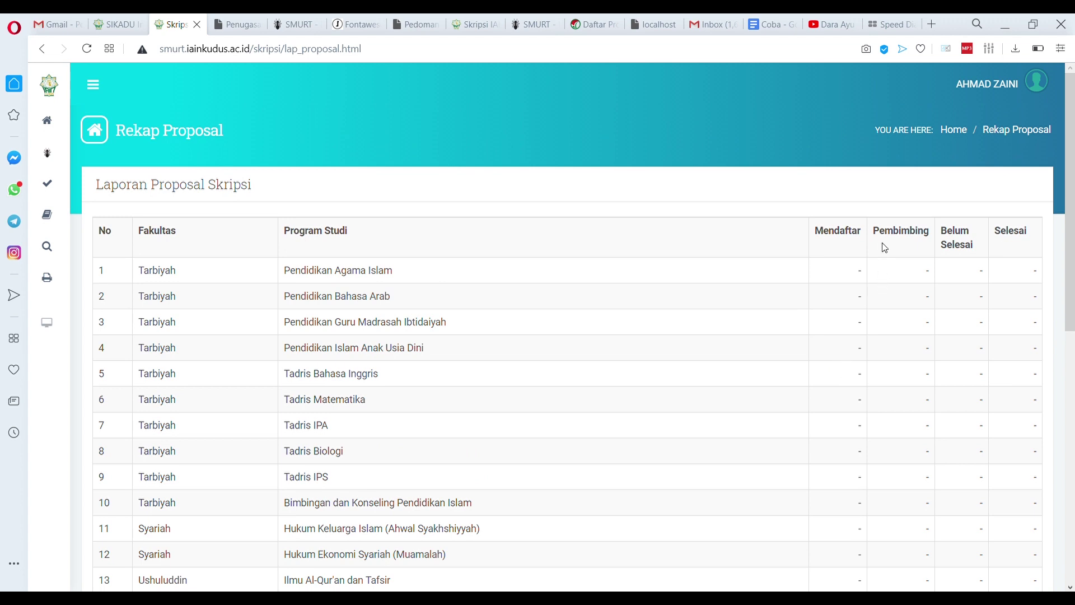
scroll(911, 308, down, 5)
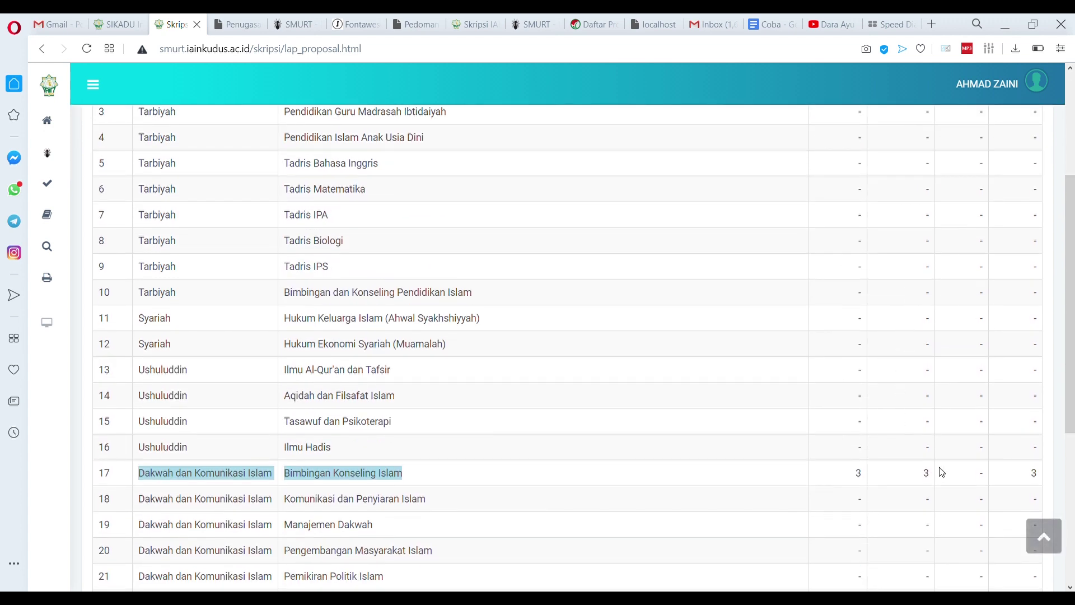
click(913, 481)
scroll(1003, 446, up, 5)
scroll(1014, 425, down, 3)
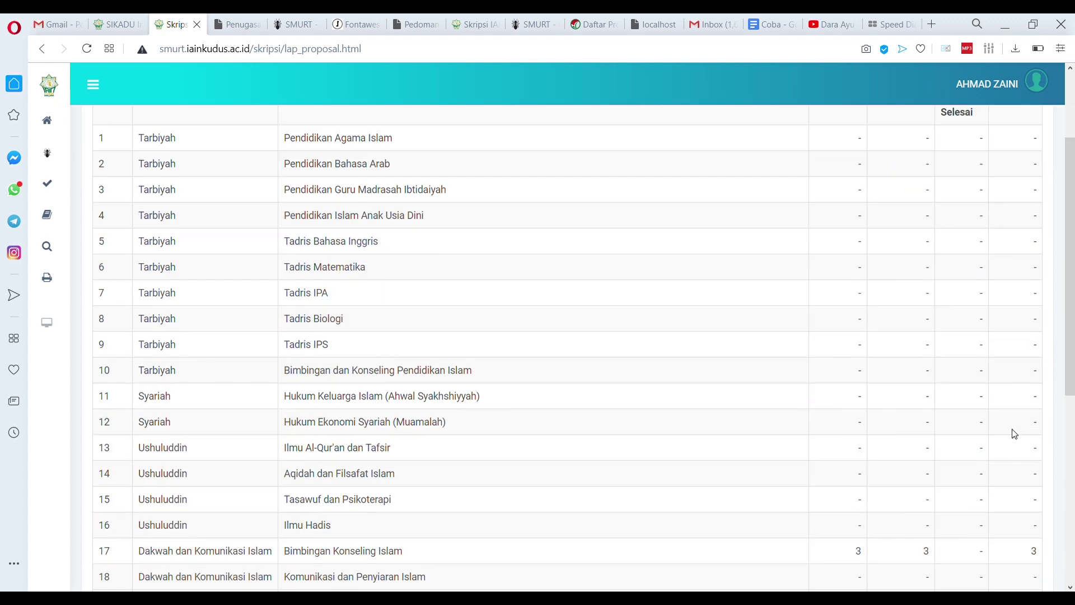
scroll(1014, 434, down, 4)
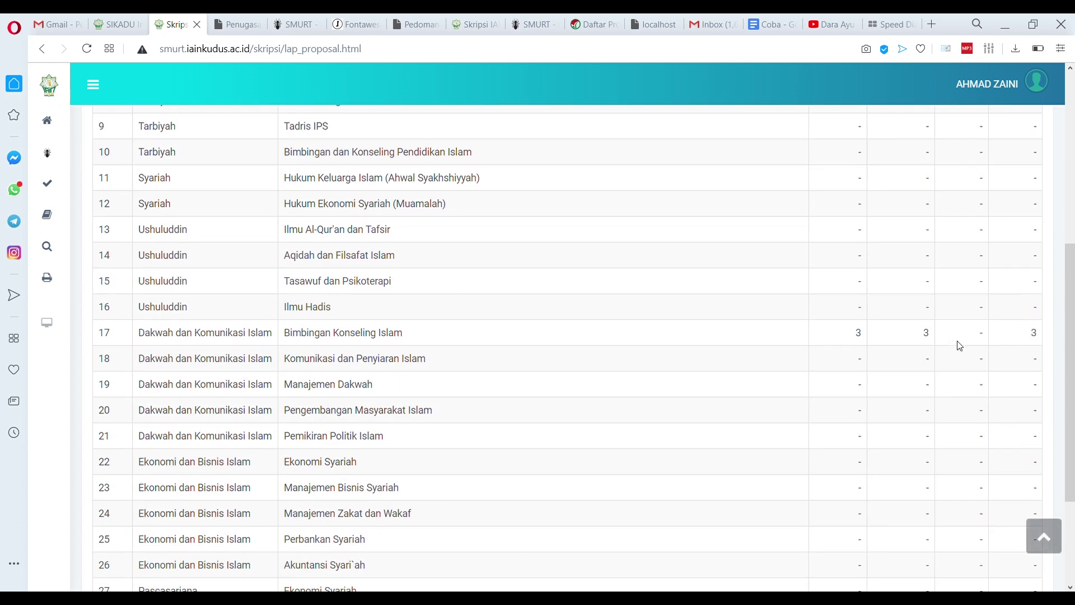
scroll(960, 345, down, 3)
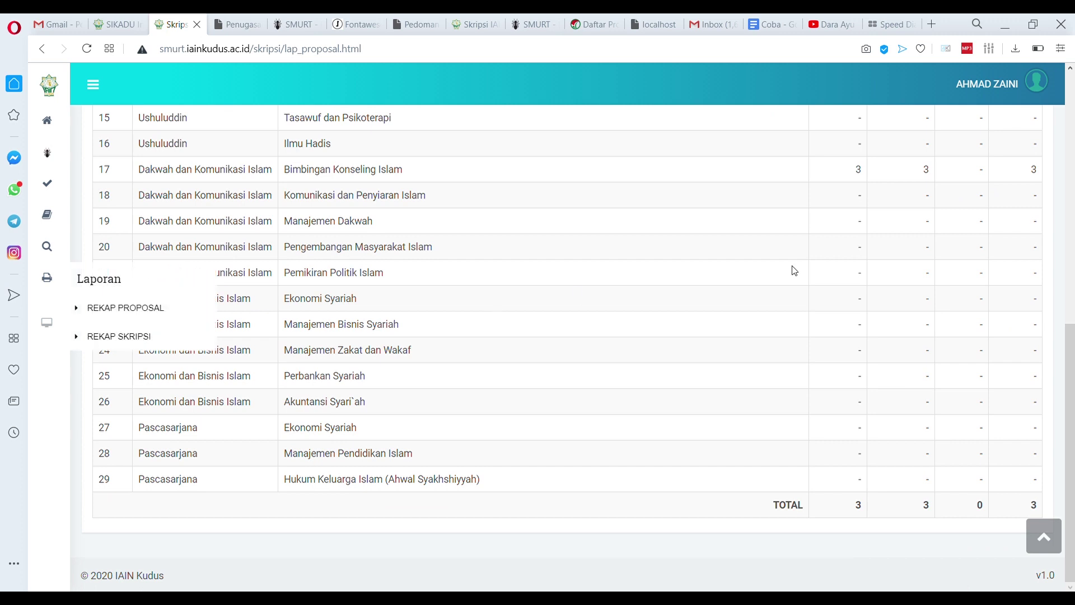
drag(1040, 171, 1026, 173)
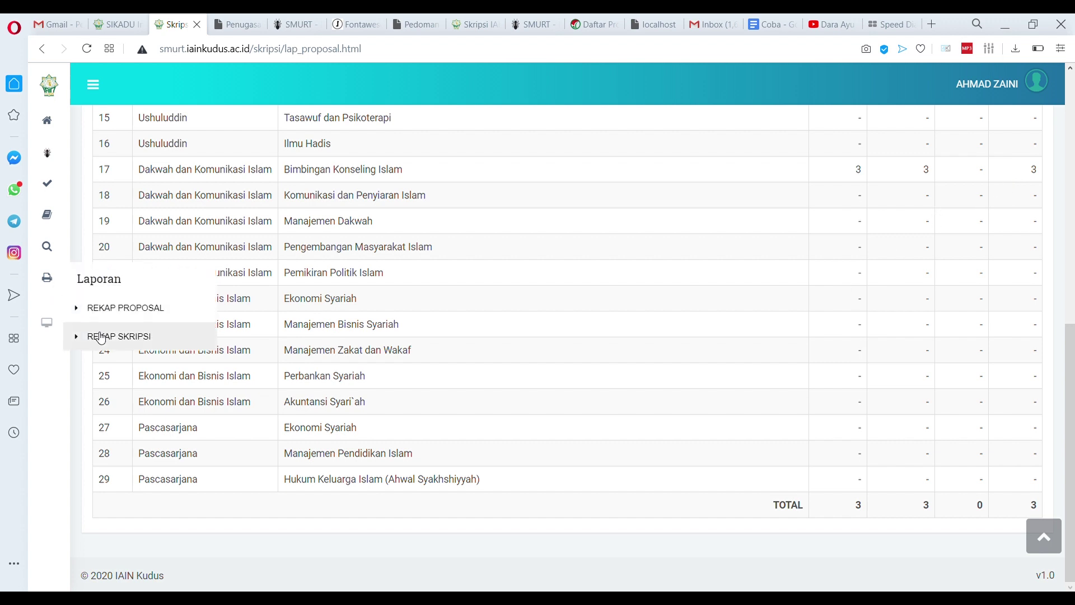
Open the thesis recap and verify row 17 shows 3 registered and 3 supervised
click(101, 336)
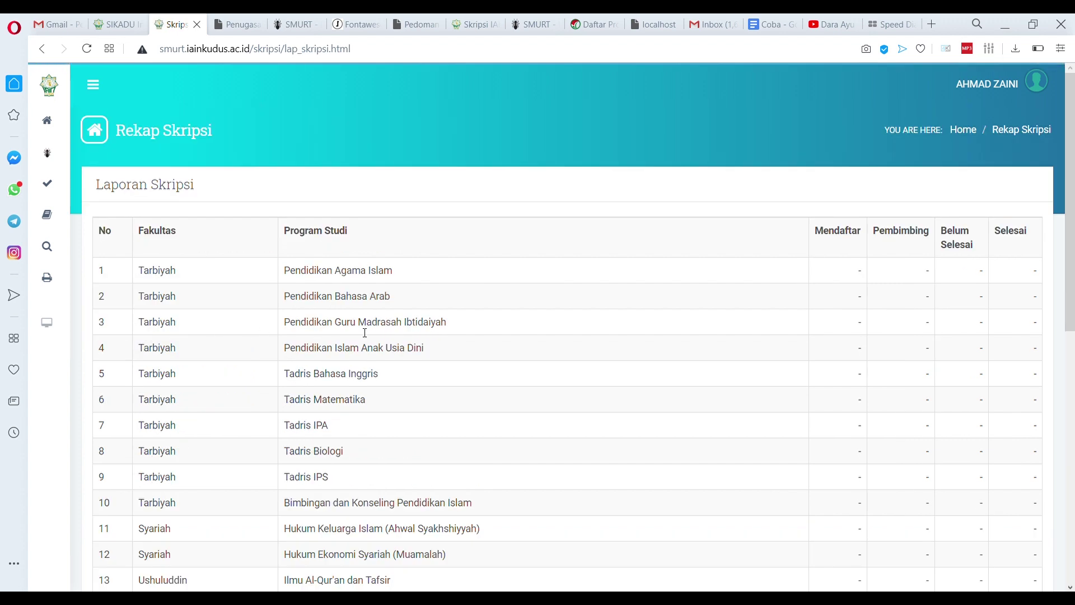
scroll(335, 330, down, 8)
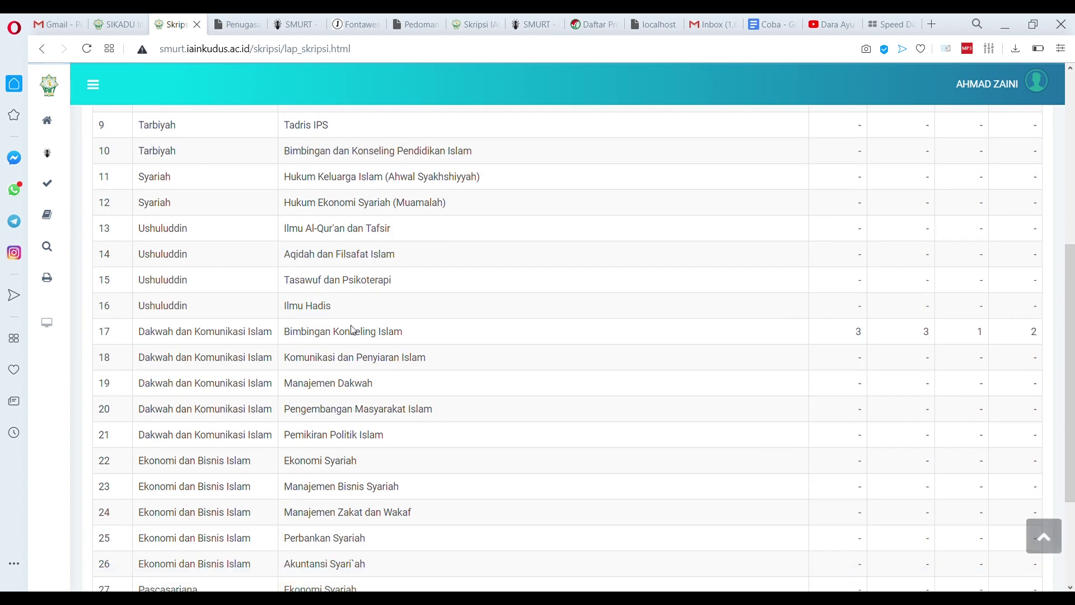
double_click(865, 274)
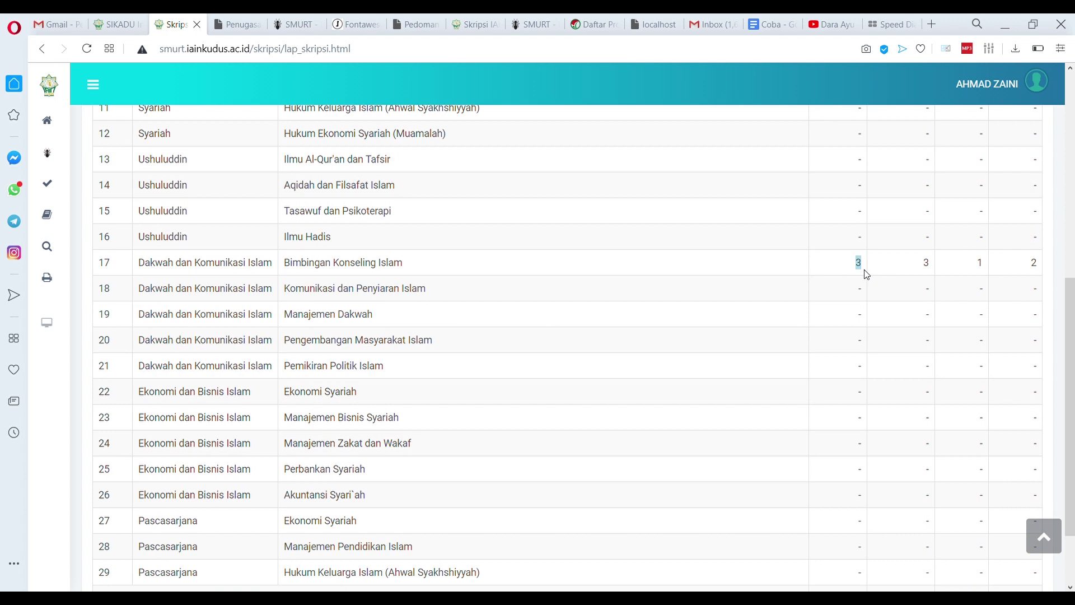
double_click(922, 268)
Verify row 17 for Bimbingan Konseling Islam shows 1 unfinished and 2 completed theses
click(967, 271)
double_click(976, 272)
click(1025, 278)
double_click(1034, 267)
scroll(1002, 314, up, 5)
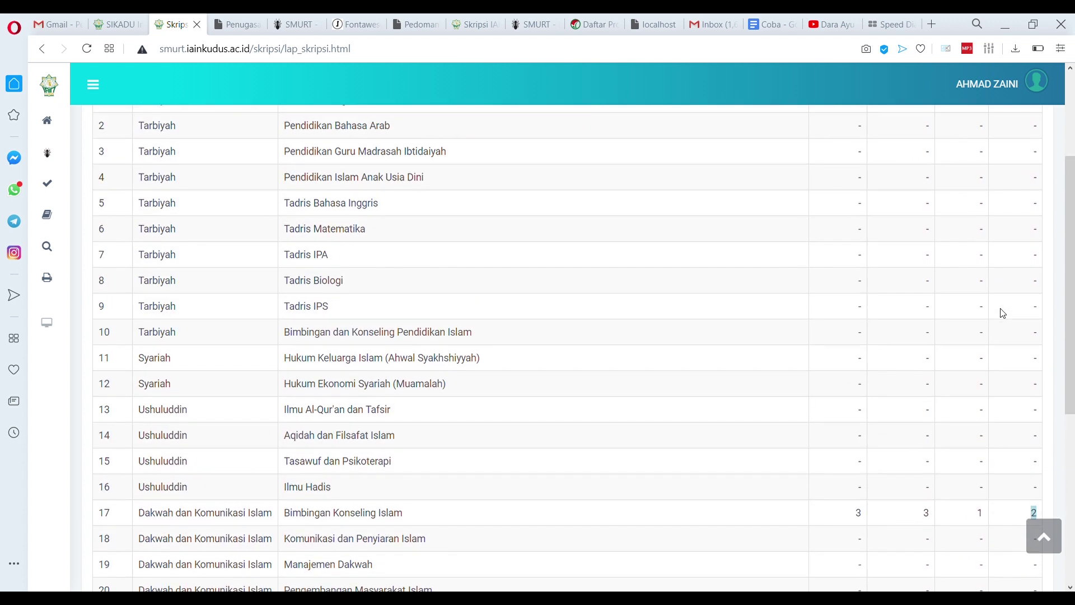
scroll(1002, 314, up, 3)
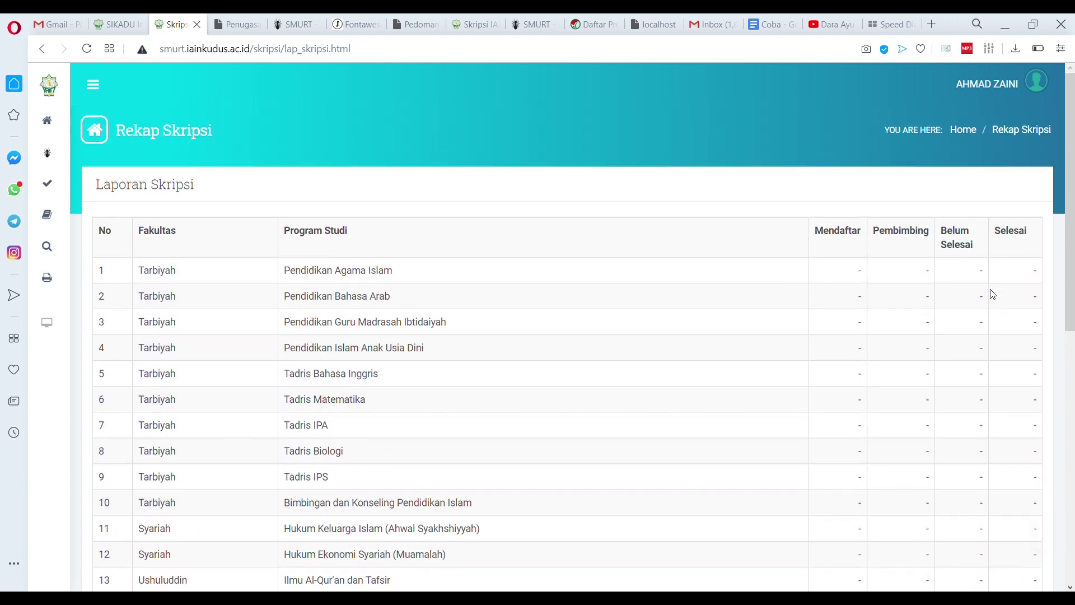
scroll(995, 288, down, 9)
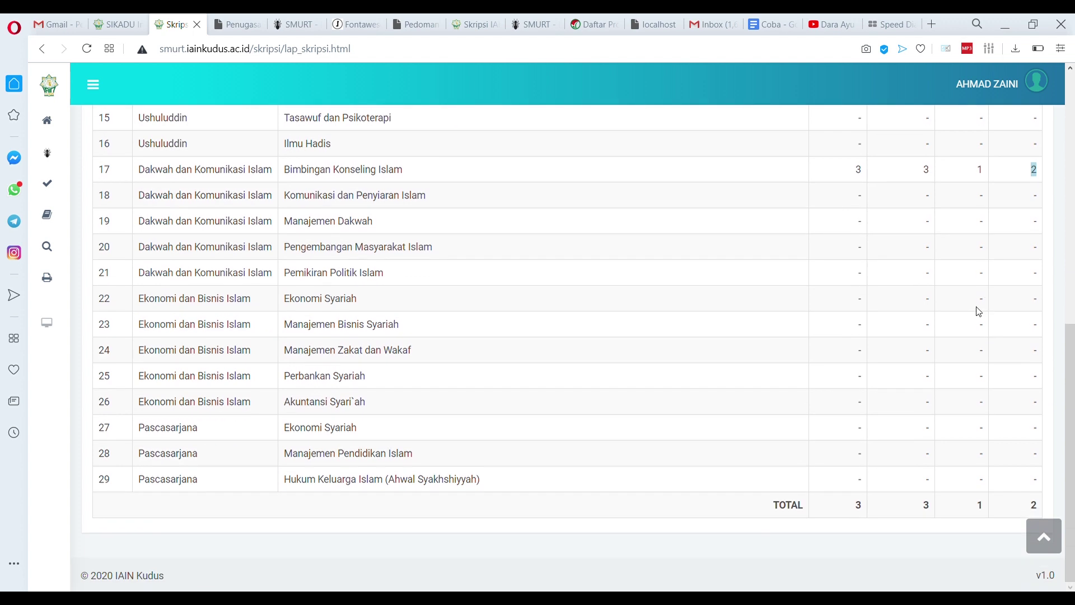
click(881, 326)
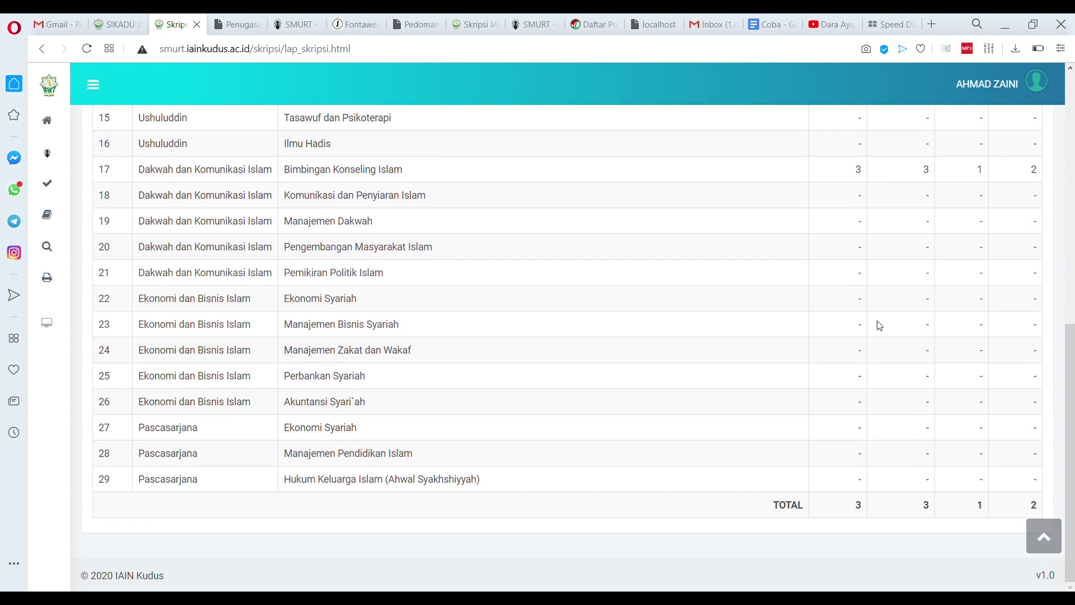